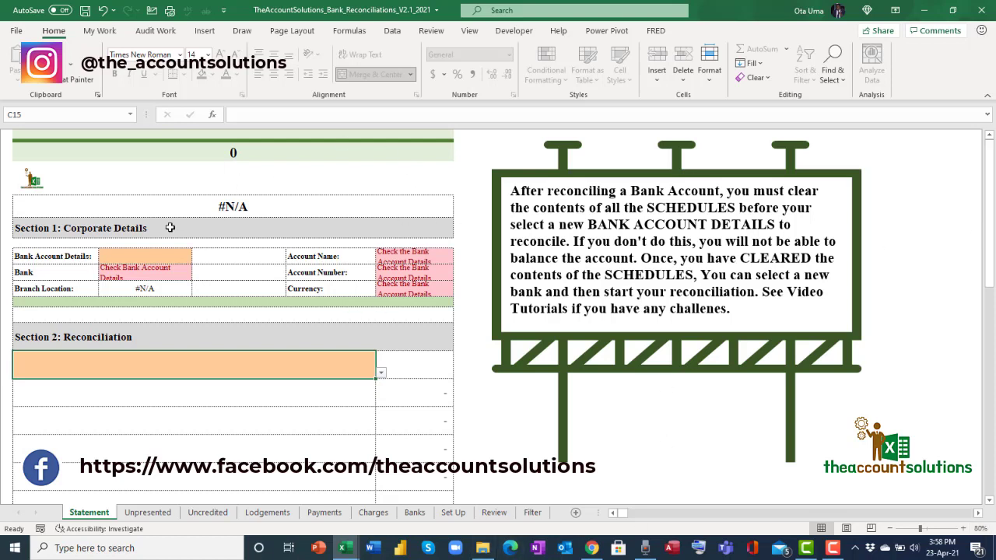
Look over the Statement's bank account and reconciliation balance dropdowns without changing them.
scroll(358, 369, down, 3)
scroll(386, 376, up, 3)
click(141, 259)
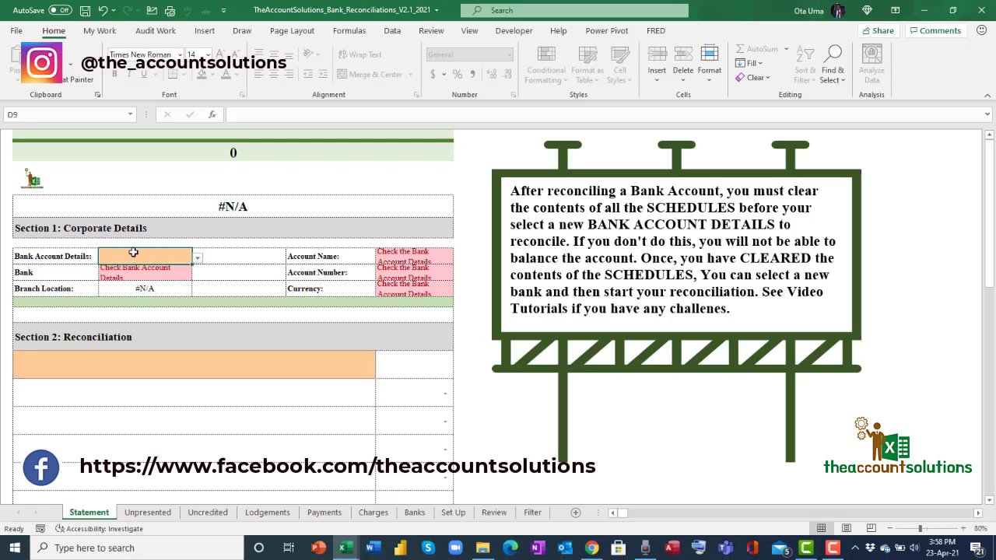
click(197, 259)
click(197, 258)
click(341, 364)
click(382, 375)
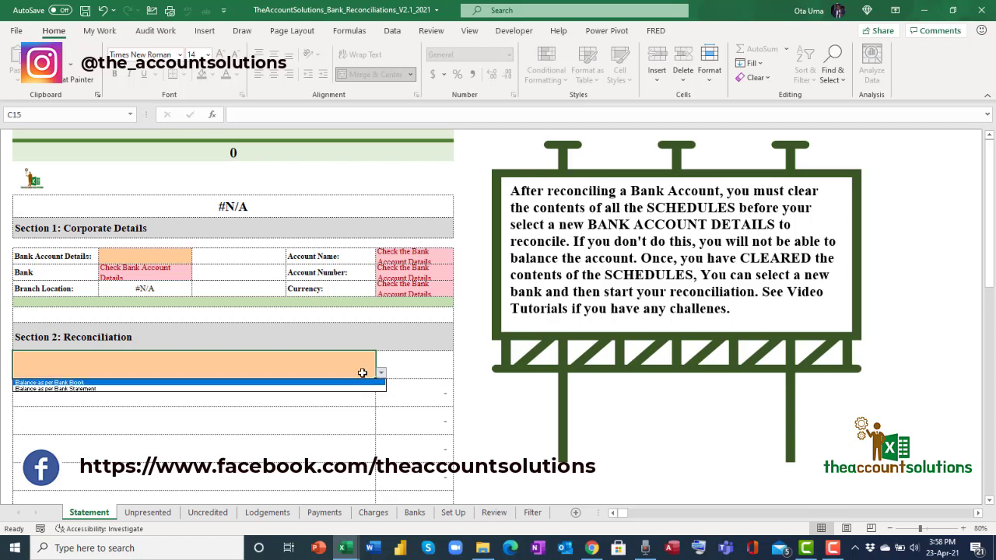
click(381, 376)
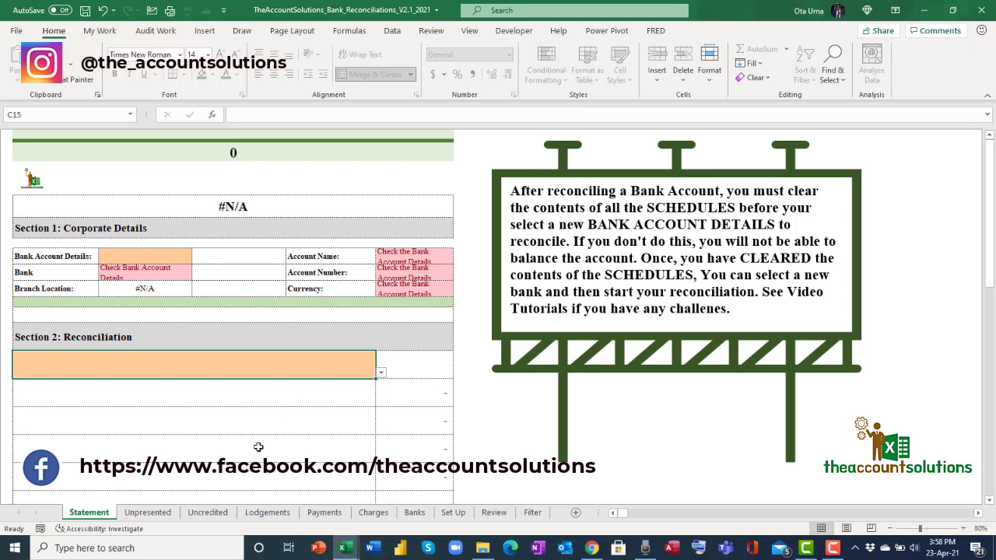
Check the first-row Date, Ref, Partner's Name, Amount and Remarks formats in Unpresented Cheques, then show Uncredited Lodgements.
click(162, 515)
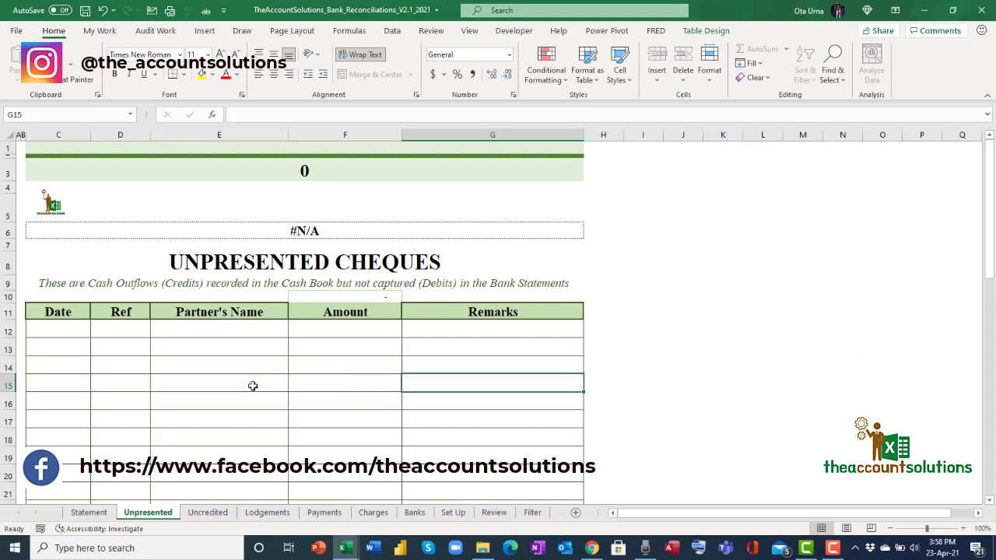
click(77, 331)
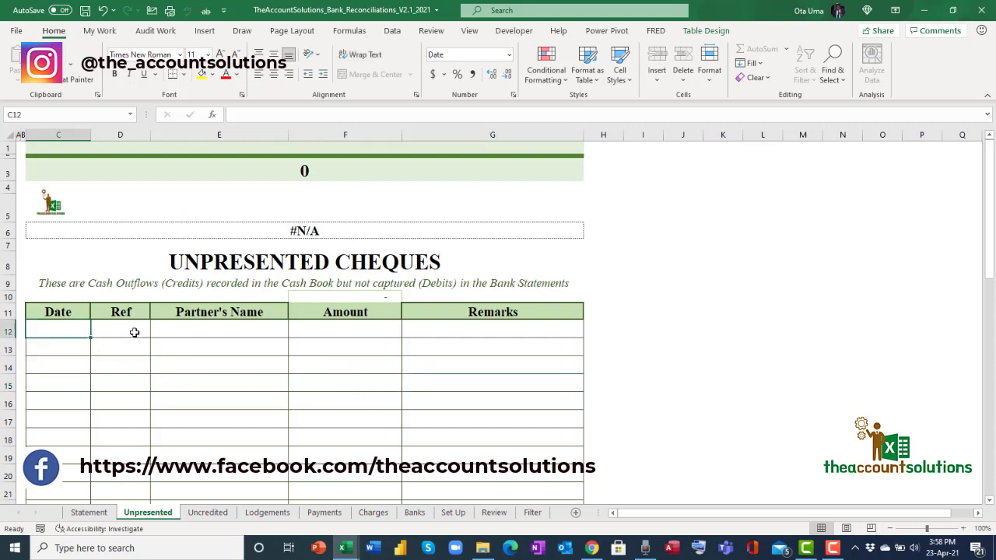
click(133, 334)
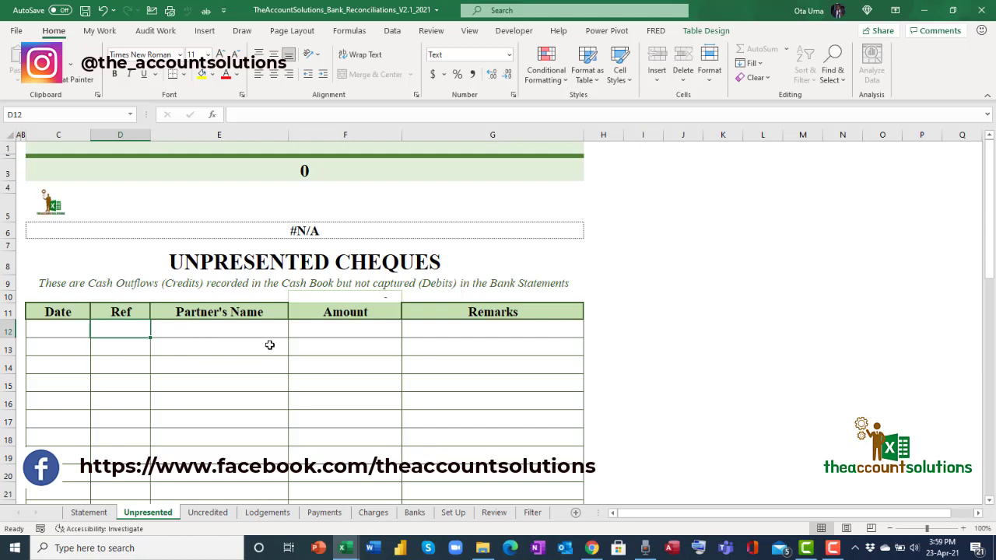
click(79, 329)
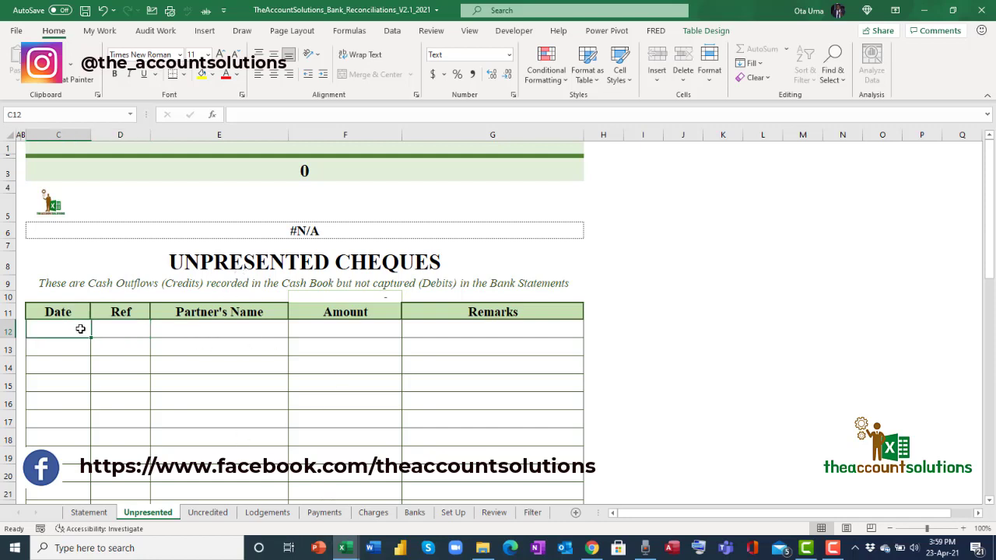
click(130, 328)
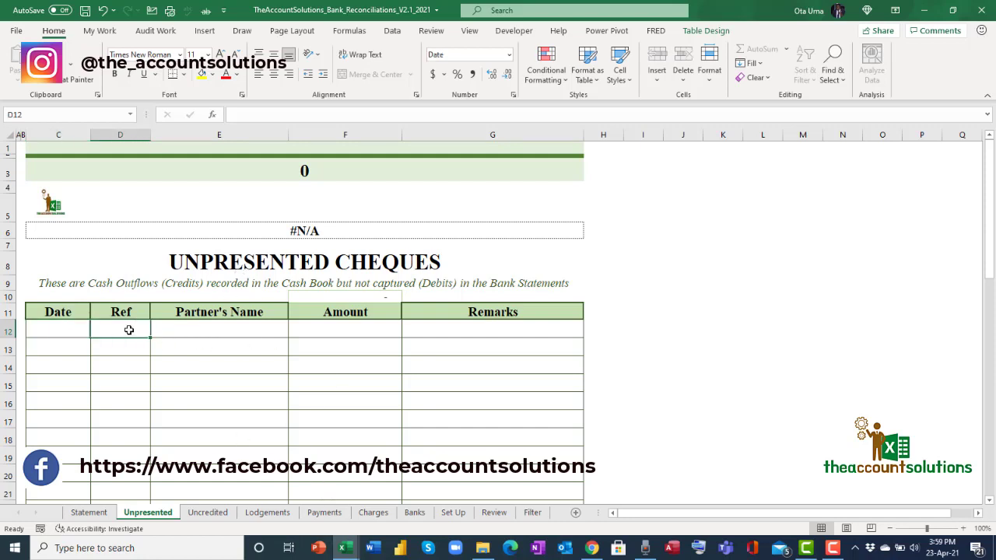
click(217, 330)
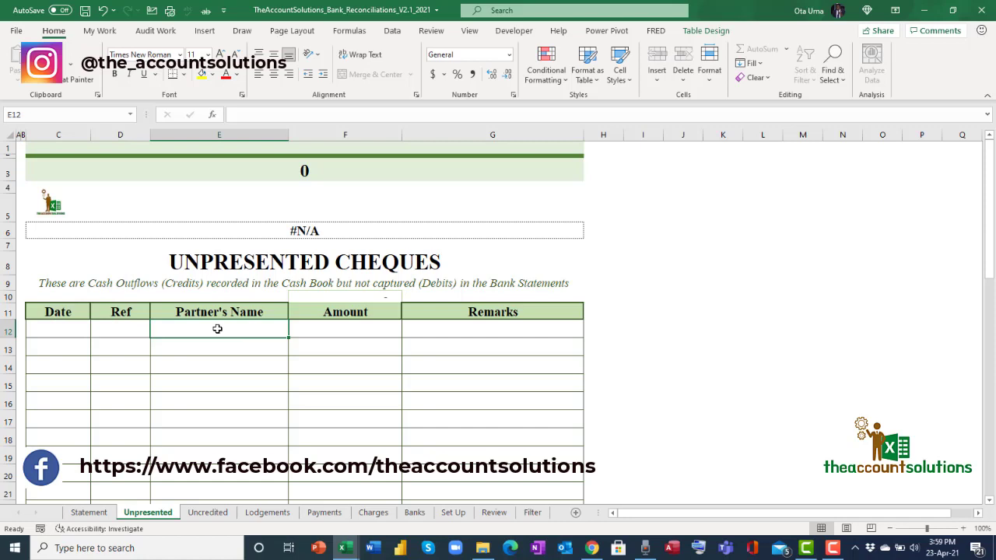
click(315, 332)
click(520, 333)
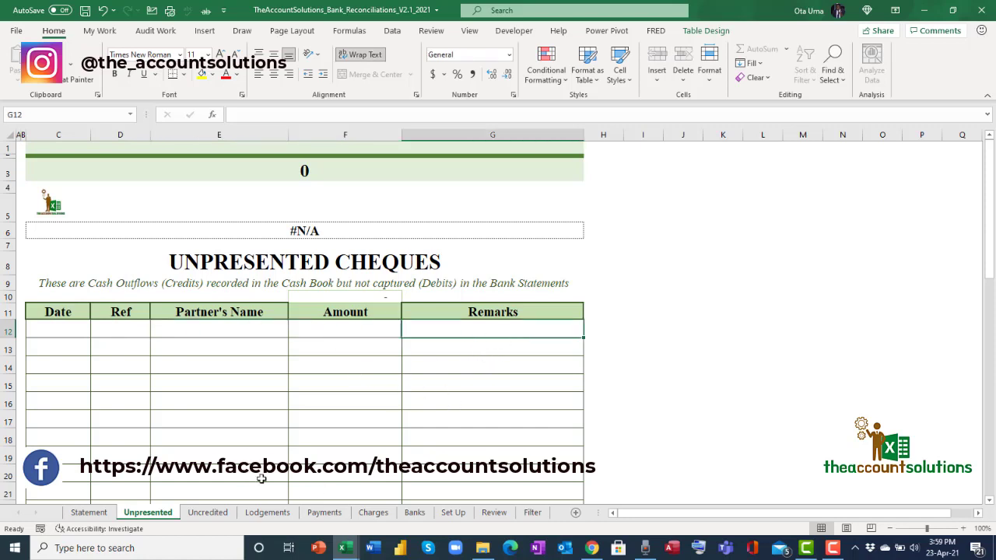
click(210, 513)
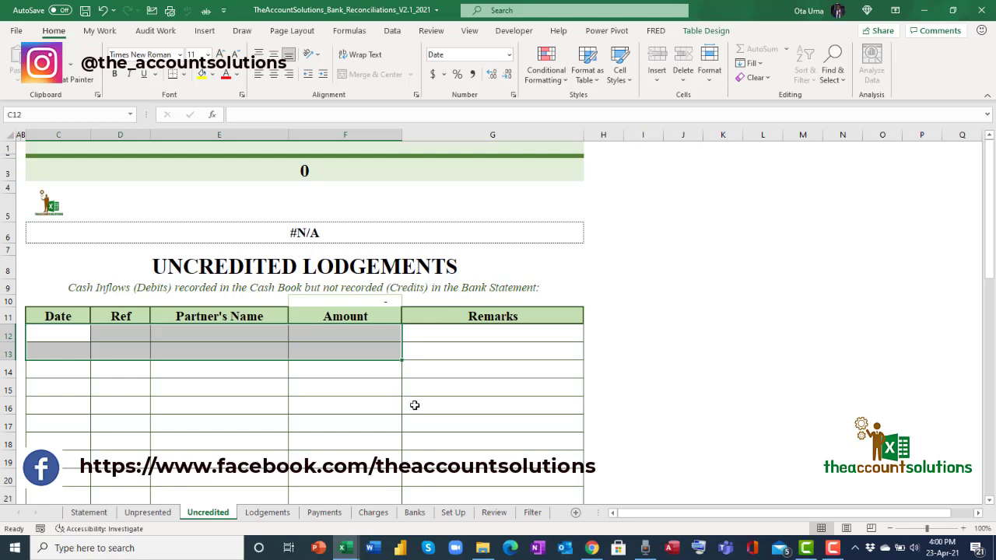
Browse the Lodgements, Payments and Bank Charges schedules, passing the Banks sheet to reach Set Up.
click(81, 334)
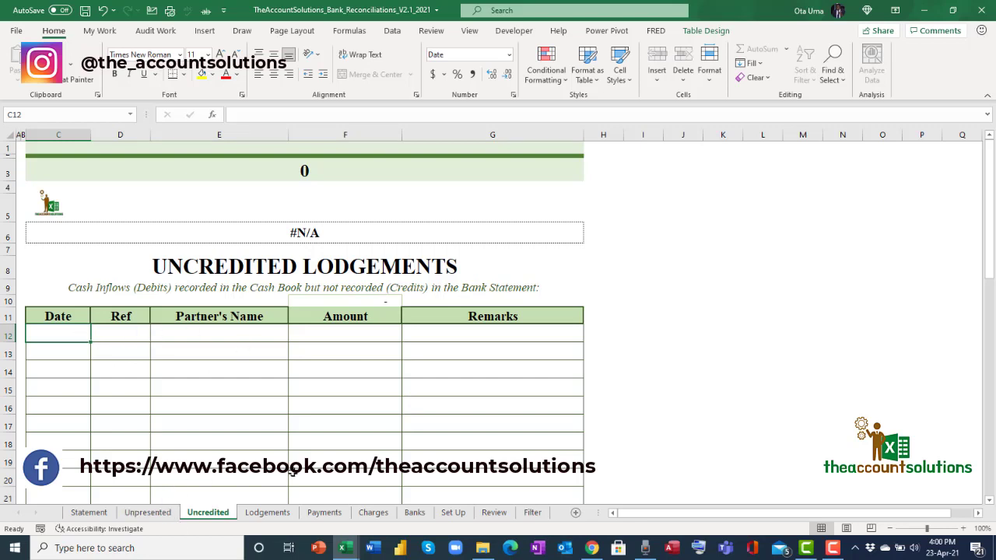
click(267, 513)
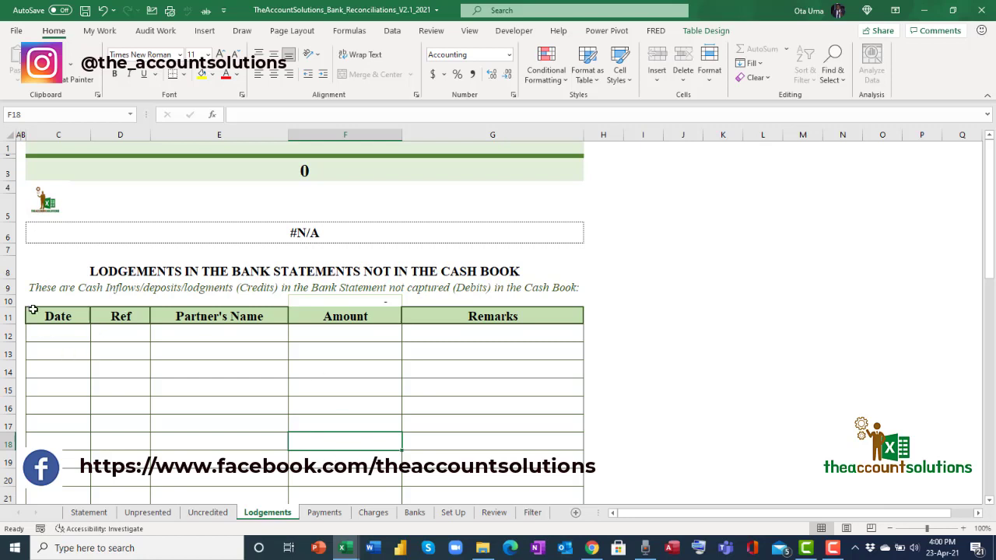
click(335, 514)
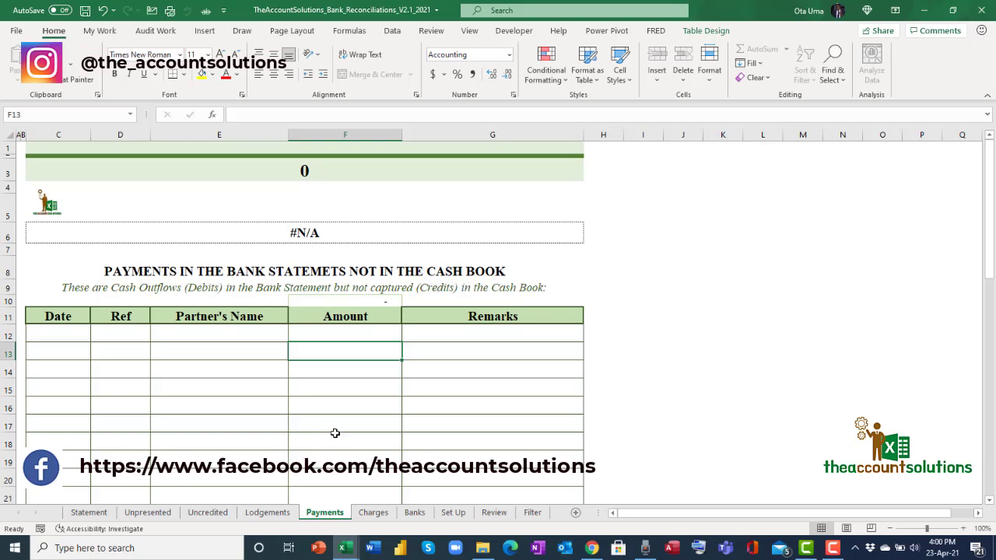
click(374, 513)
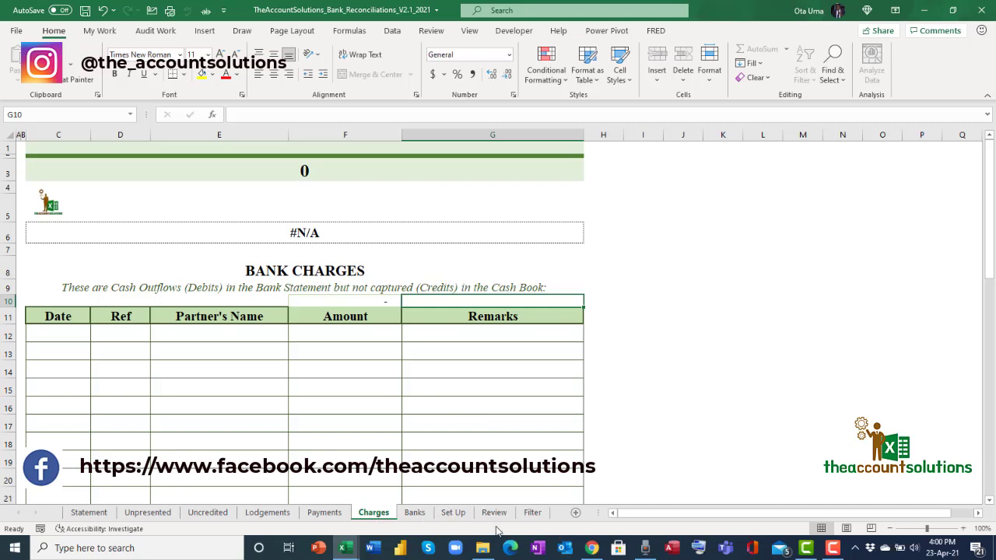
click(415, 516)
click(456, 517)
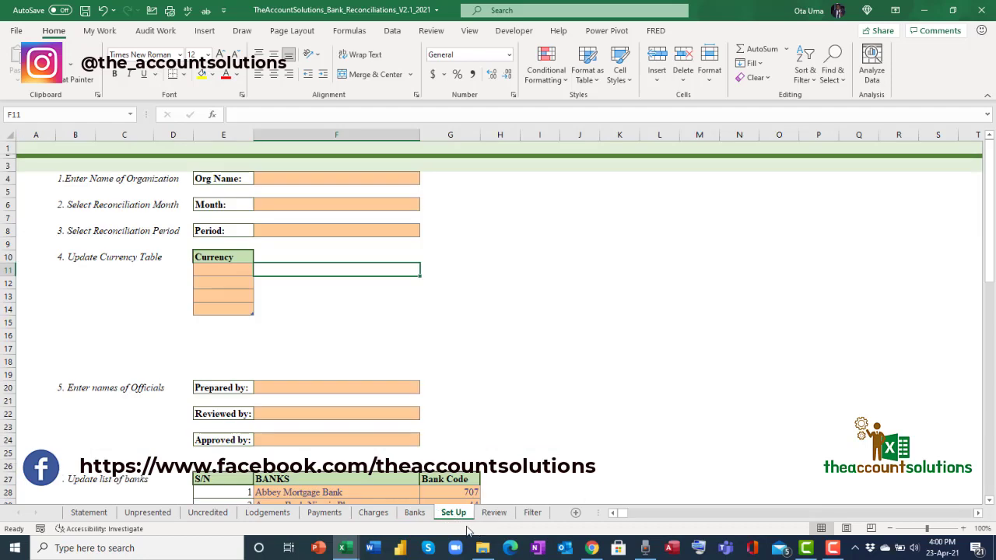
Enter 'Ukpacha Construction Nig Limited' as the organisation name on Set Up.
click(312, 179)
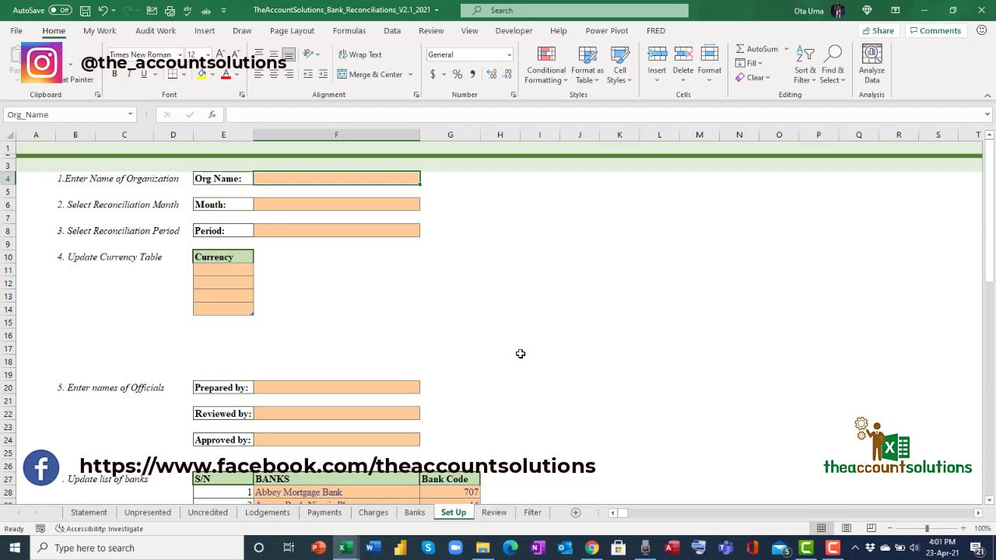
text(Ukpa)
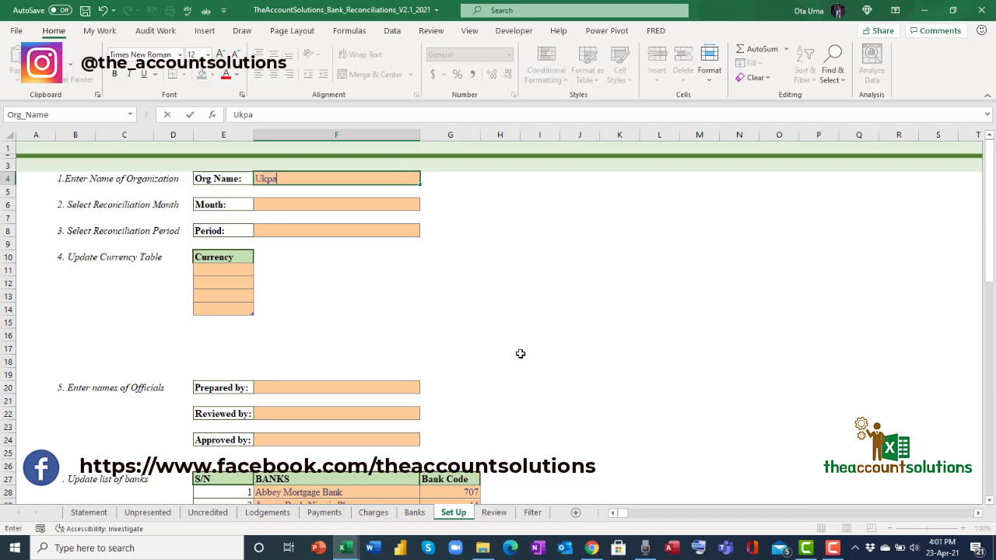
text(cha Construction)
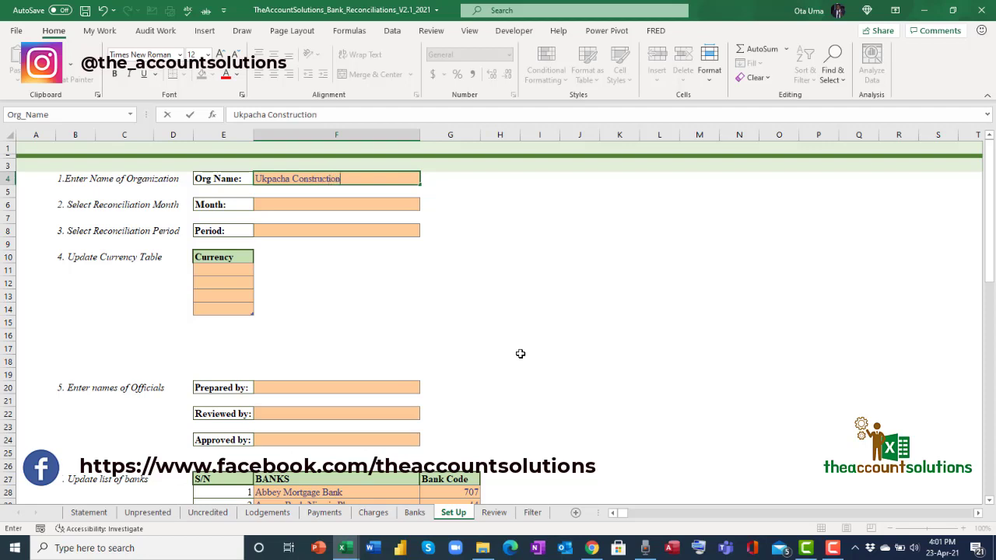
text( Nig Limited)
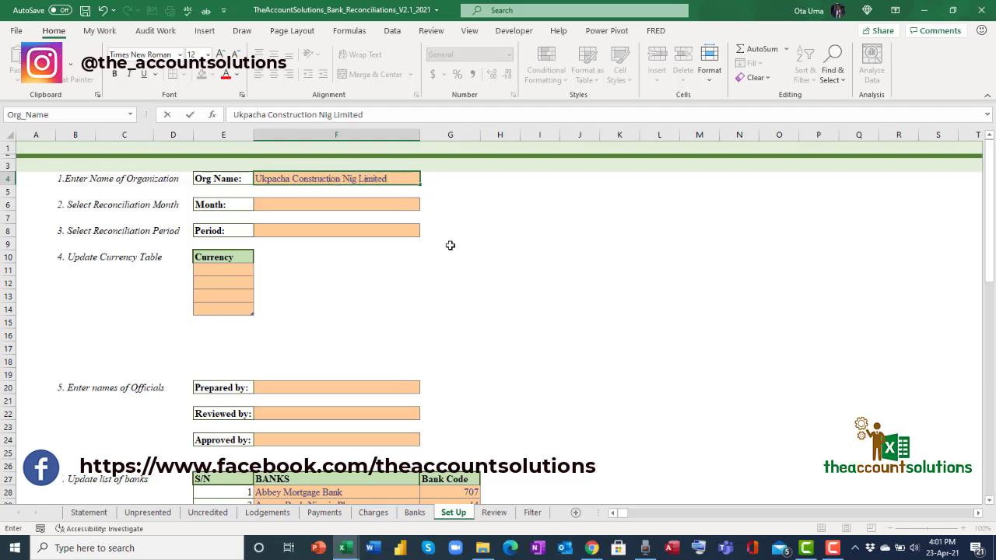
click(364, 205)
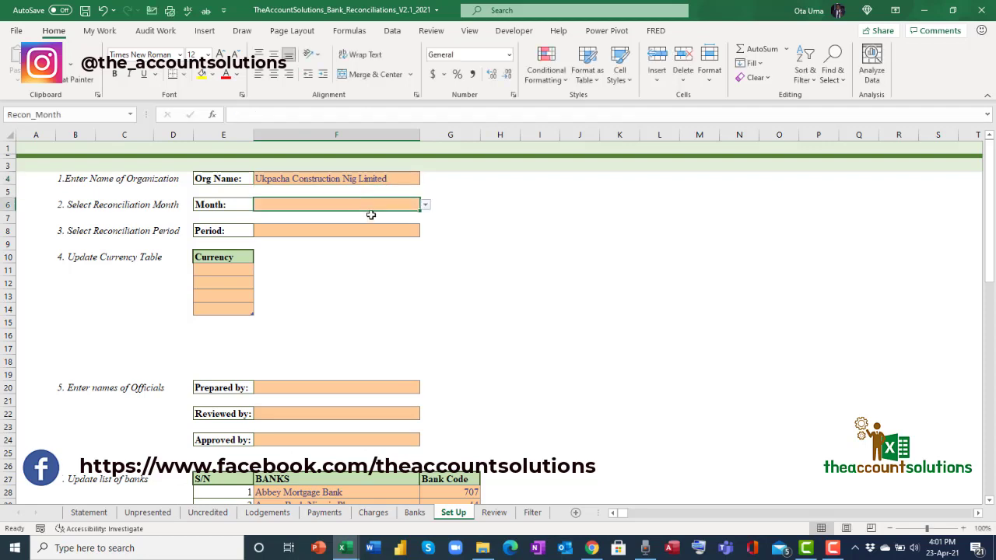
Choose March as the month and This Year as the period, then view the Statement heading.
click(426, 205)
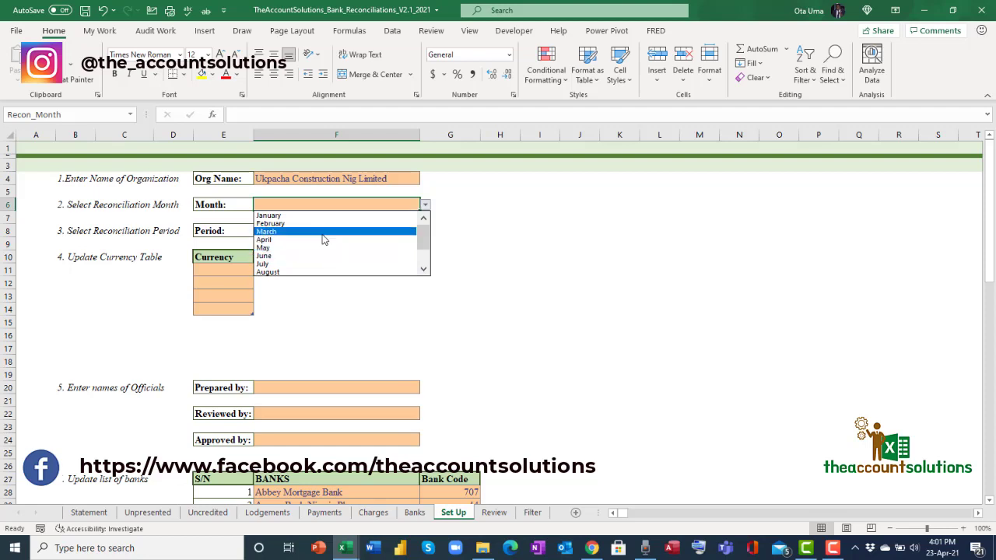
click(322, 231)
click(362, 231)
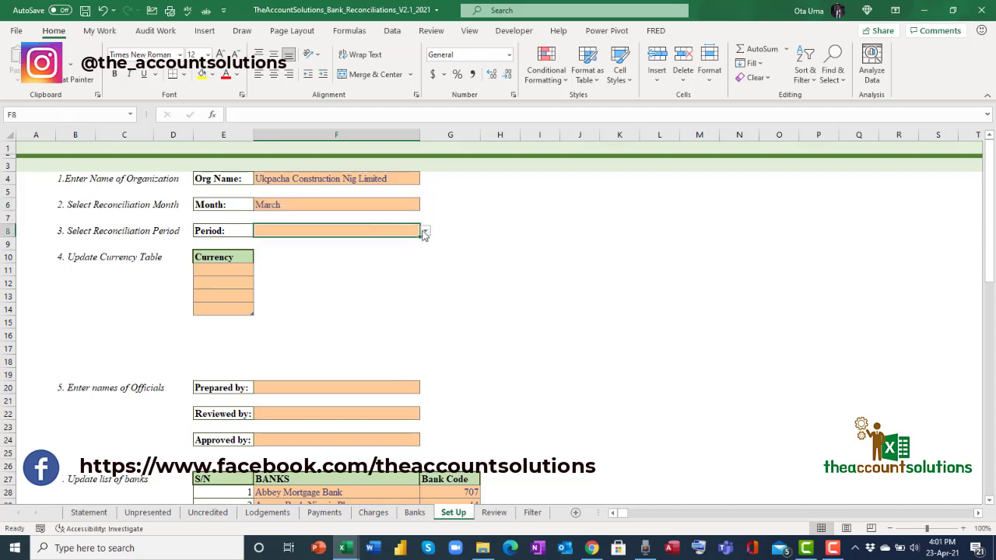
click(426, 231)
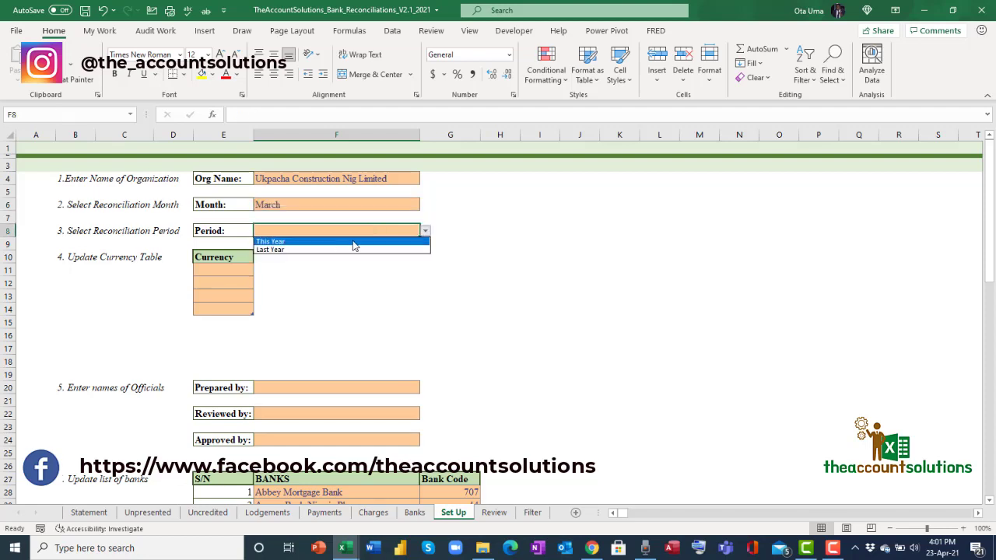
click(285, 242)
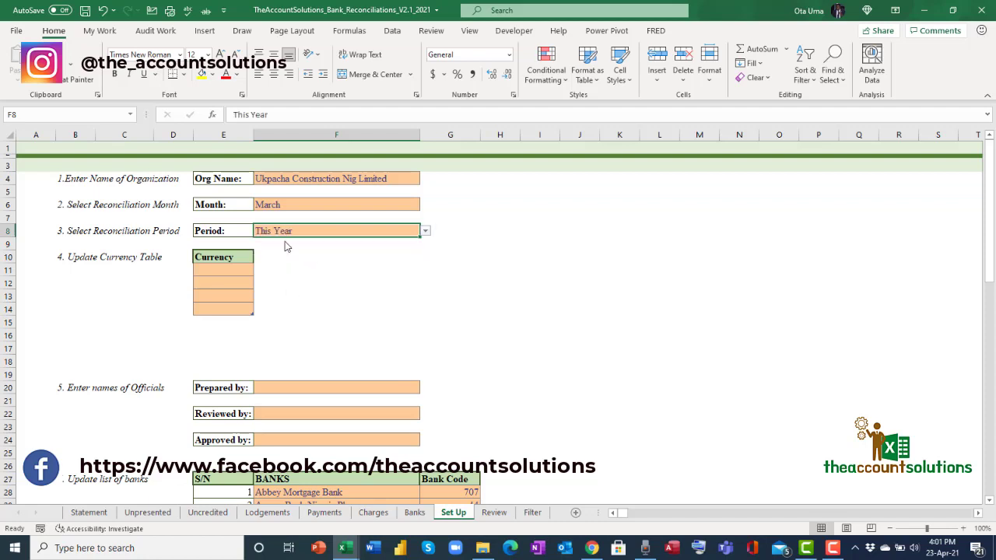
click(98, 513)
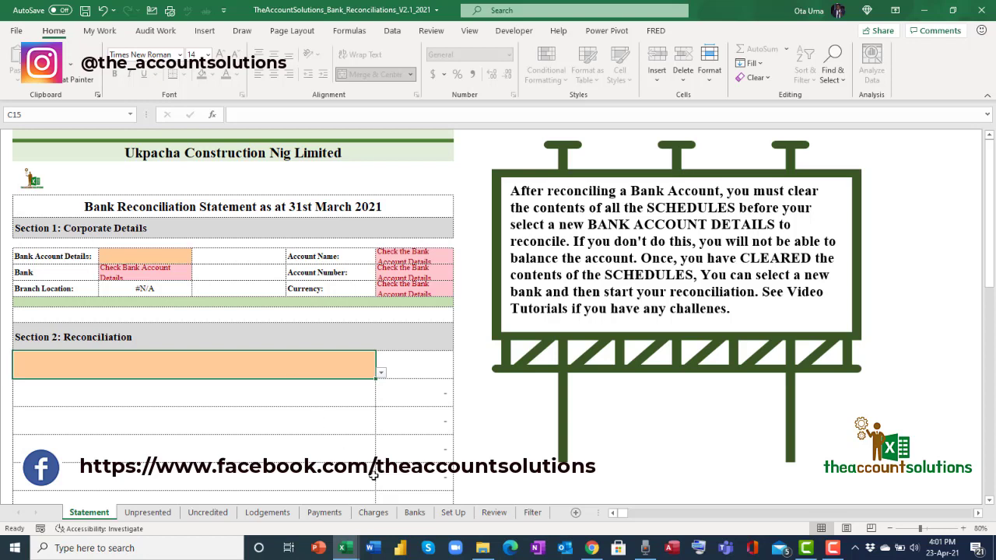
Try Last Year as the reconciliation period and check its effect on the Statement heading.
click(454, 513)
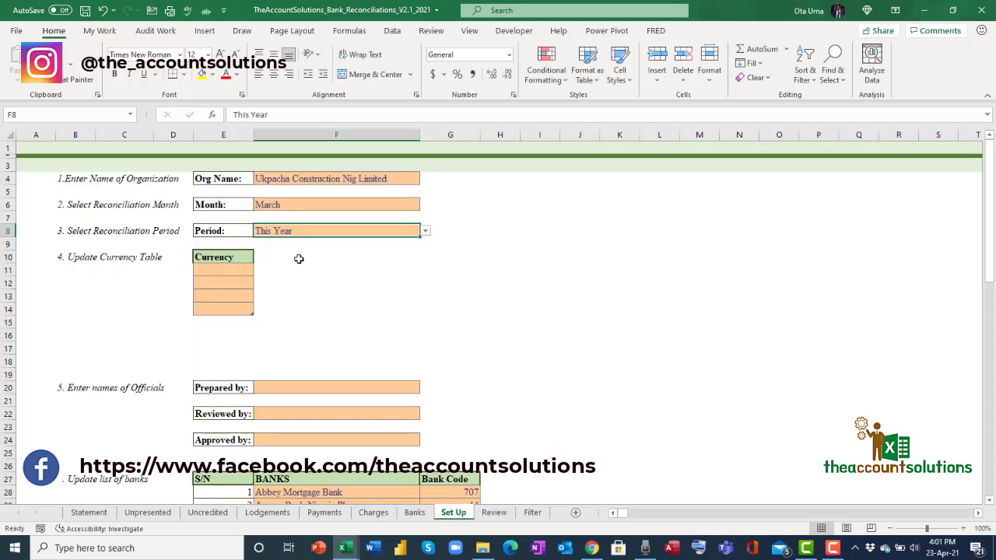
click(425, 232)
click(365, 253)
click(98, 514)
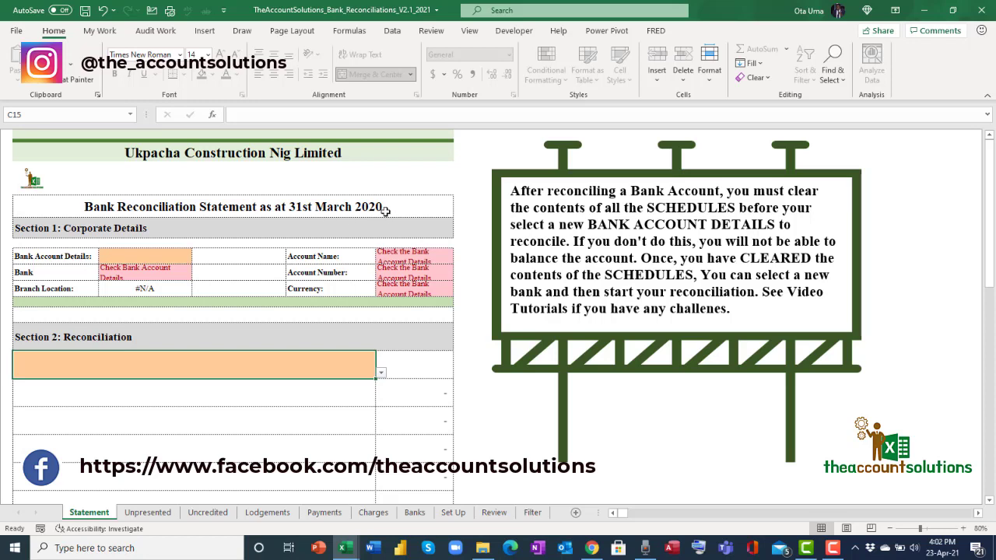
Try February as the reconciliation month and check the Statement heading.
click(453, 513)
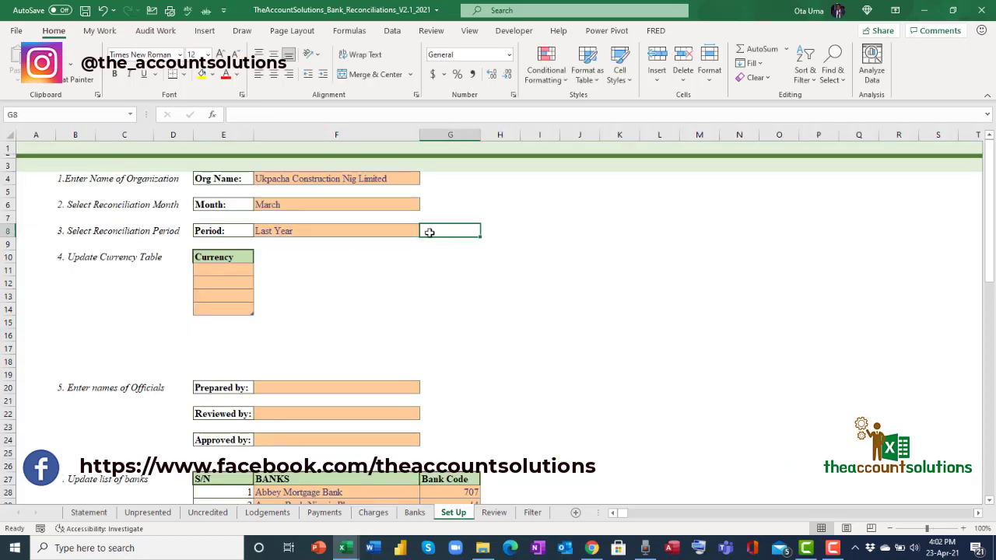
click(380, 204)
click(425, 205)
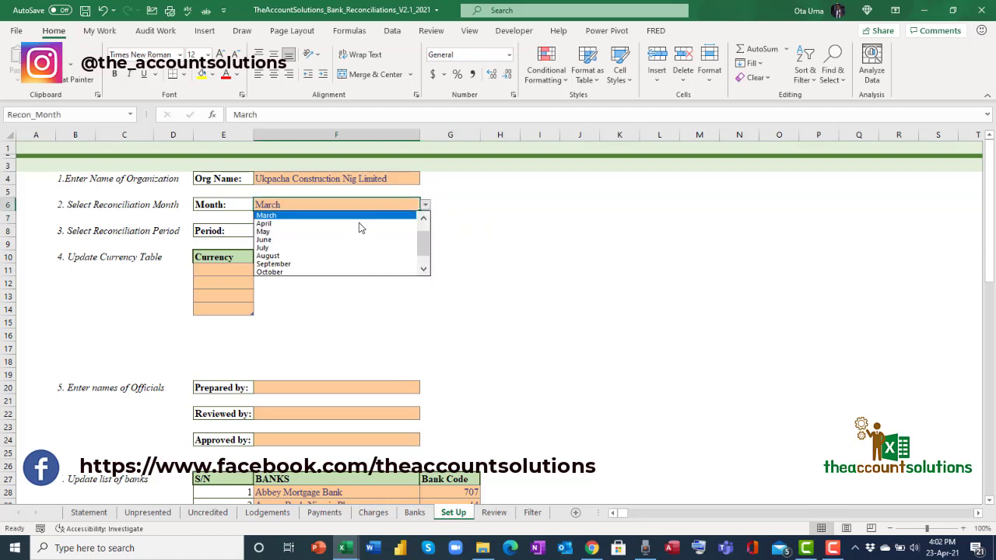
scroll(381, 225, up, 1)
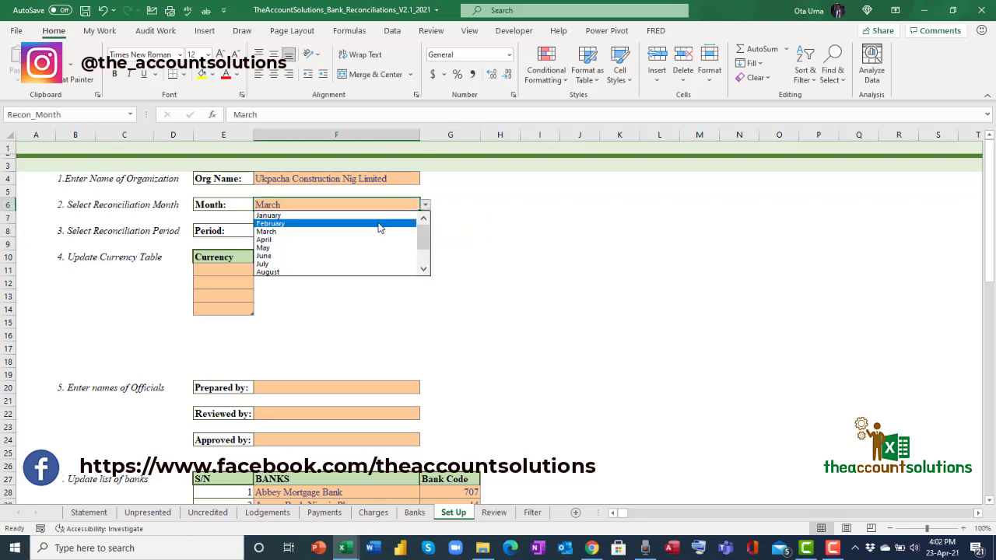
click(380, 223)
click(88, 513)
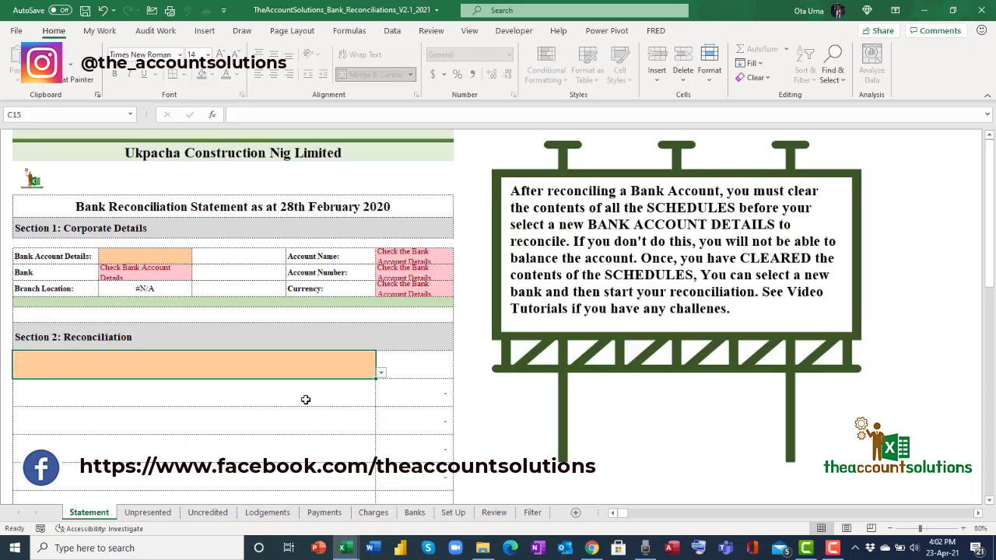
Restore the Set Up month to March and the period to This Year.
click(453, 513)
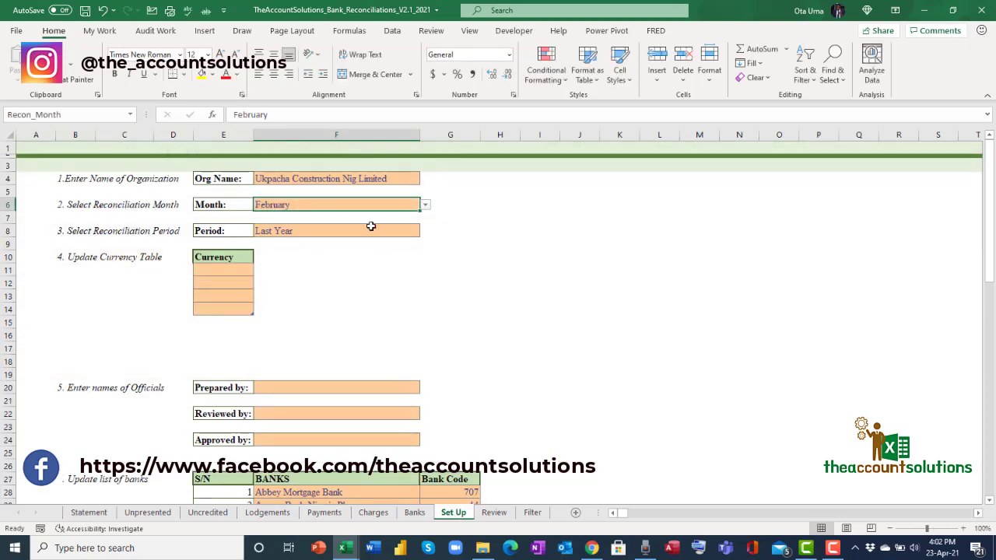
click(425, 205)
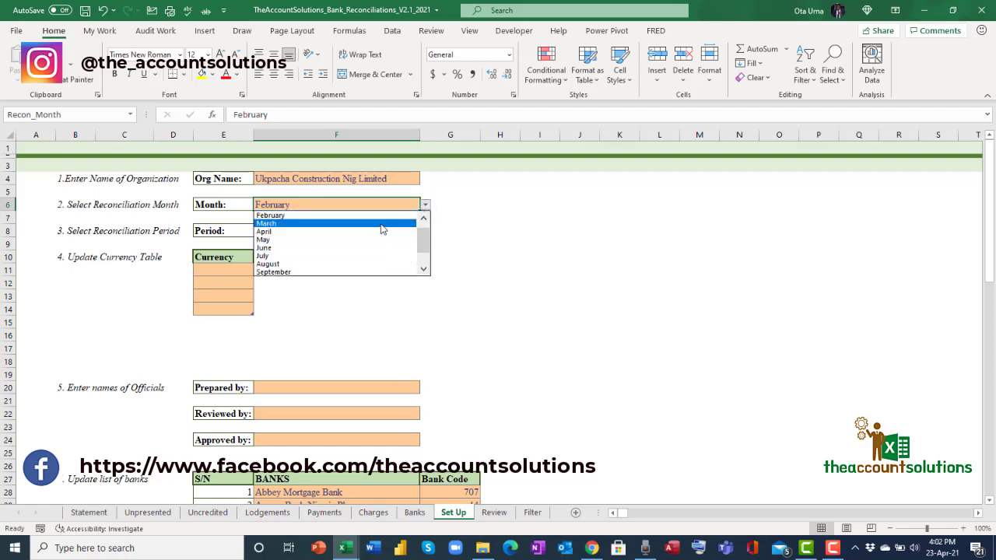
click(381, 225)
click(414, 233)
click(427, 234)
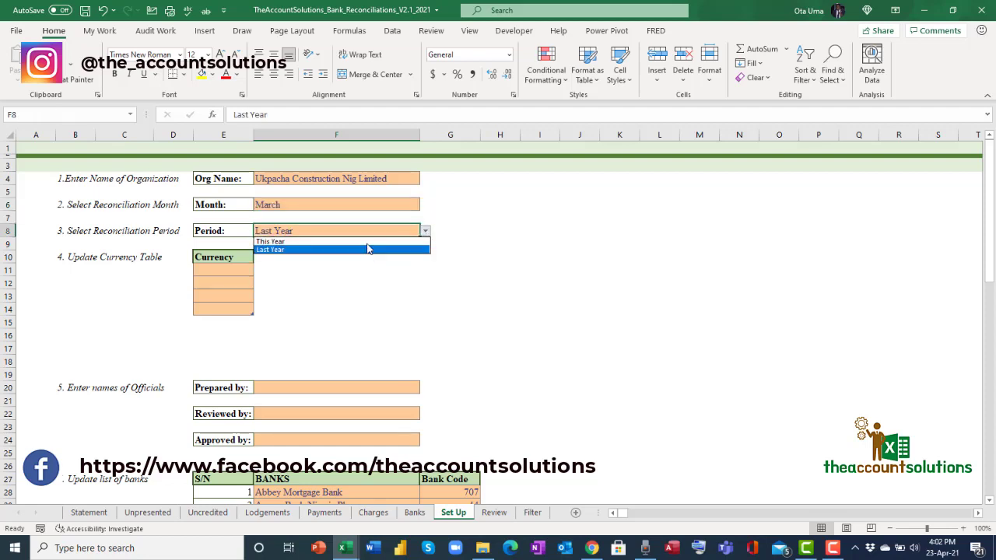
click(372, 243)
click(238, 270)
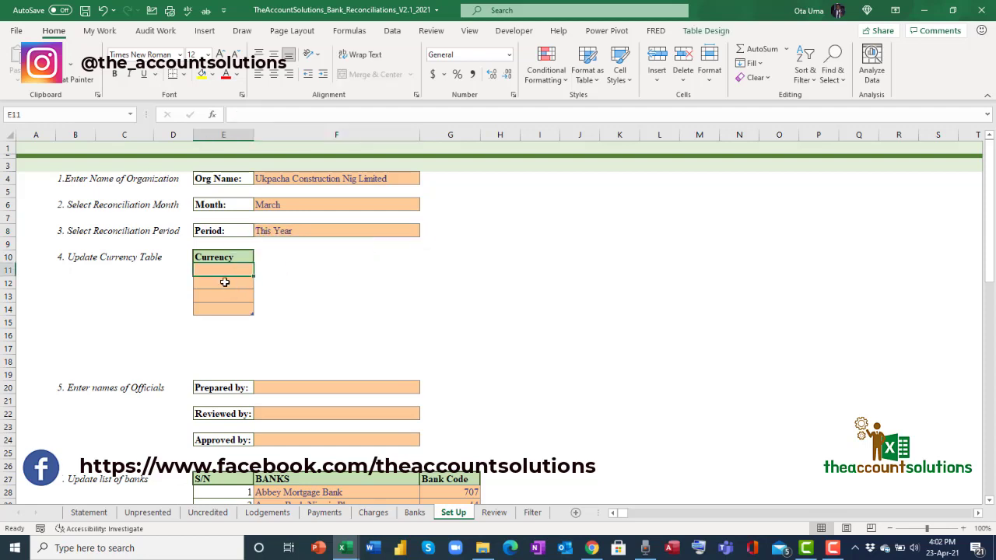
Enter NGN, USD, GBP and EUROS down the Currency table rows.
click(224, 282)
click(229, 295)
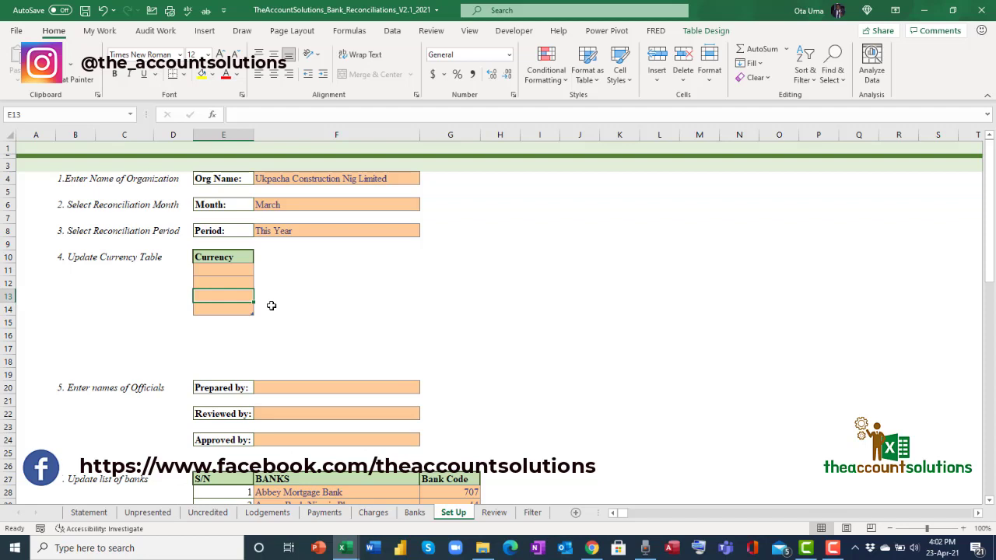
click(221, 273)
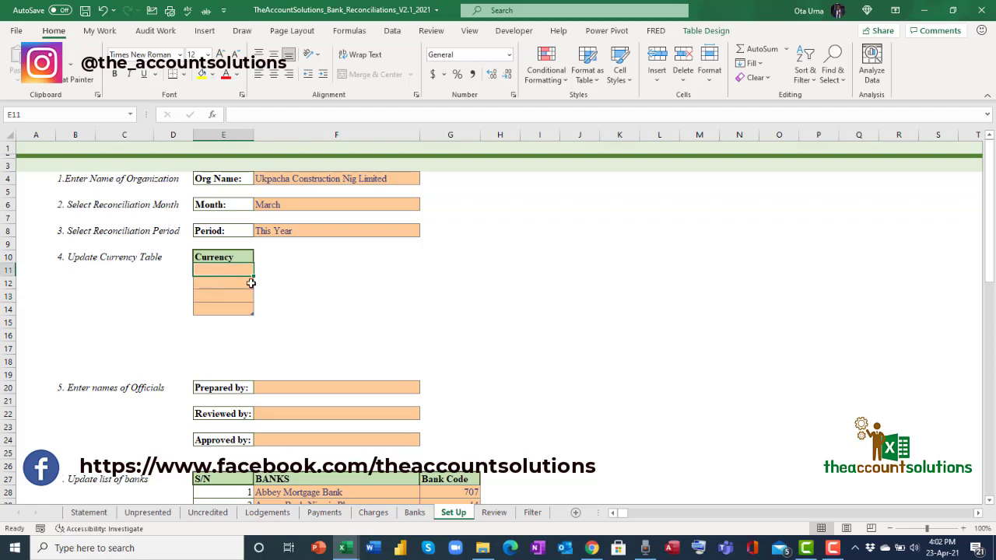
text(NGN)
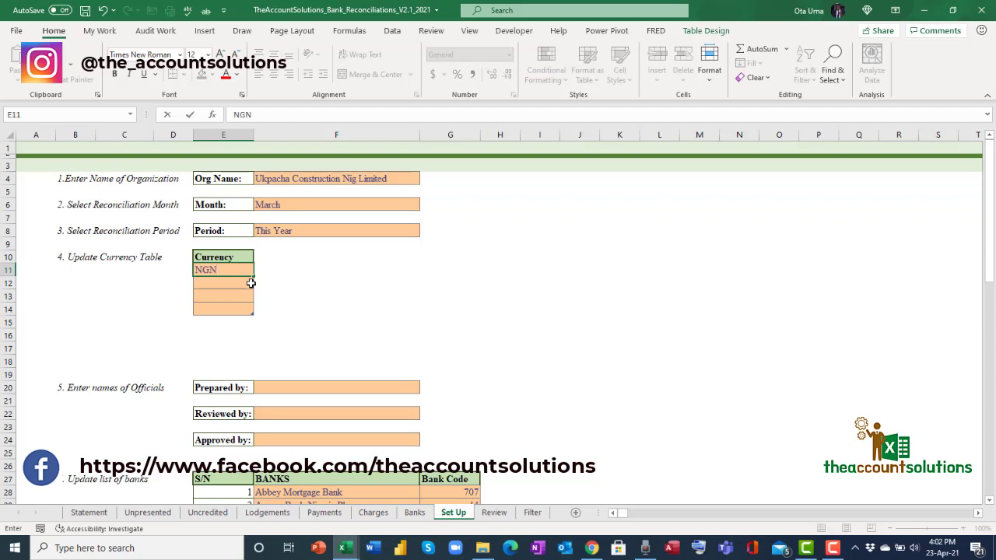
key(Return)
text(USD)
key(Return)
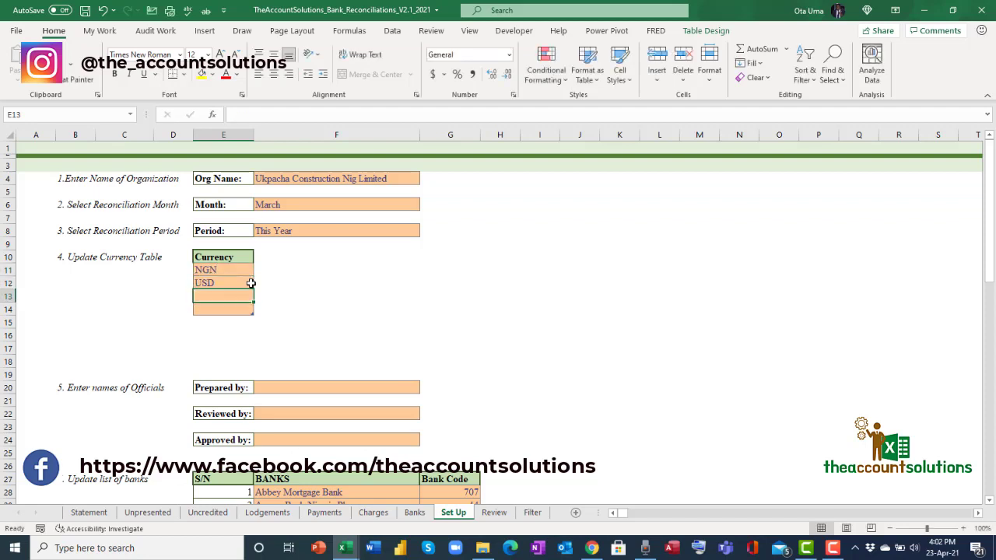
text(GBP)
key(Return)
text(EUROS)
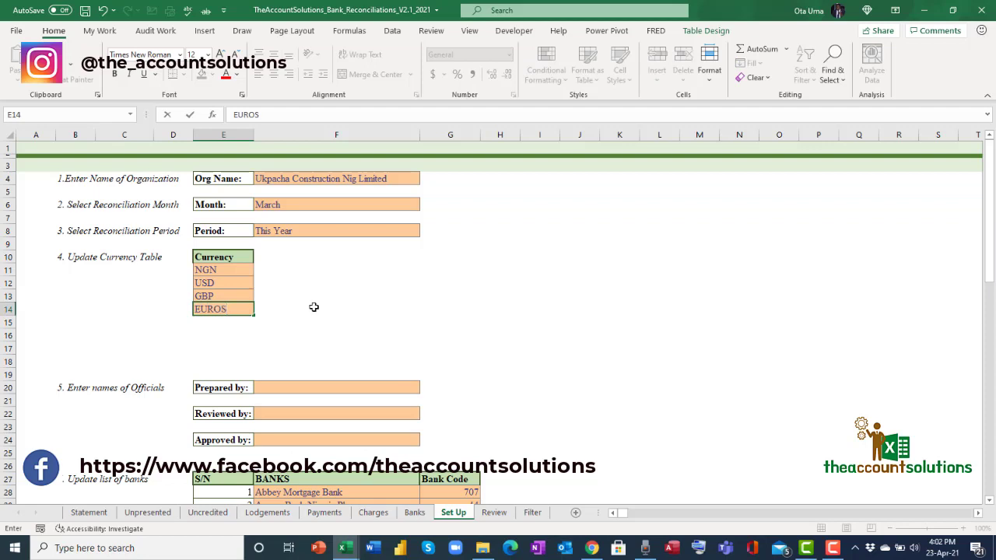
key(Return)
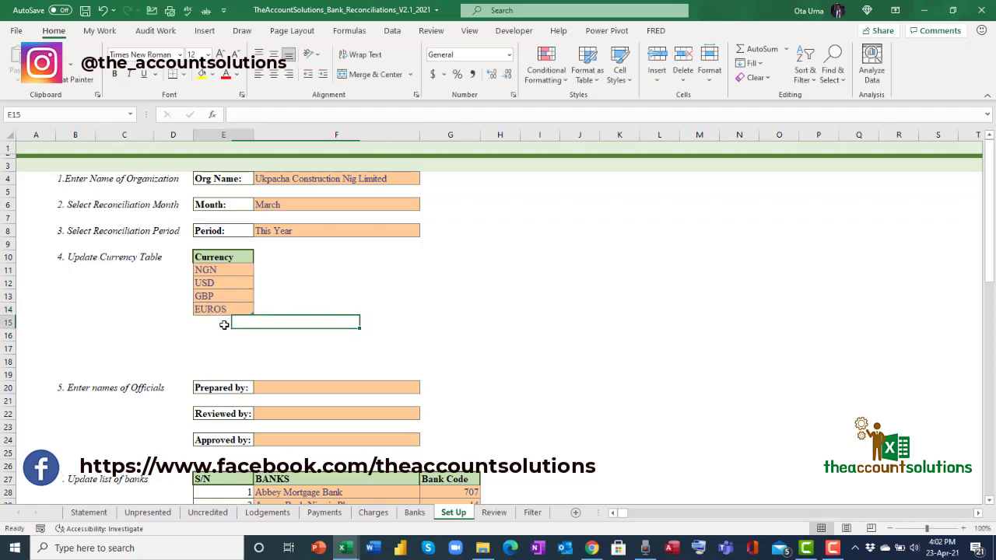
Select cells below the currency table and scroll down toward the officials fields.
click(304, 314)
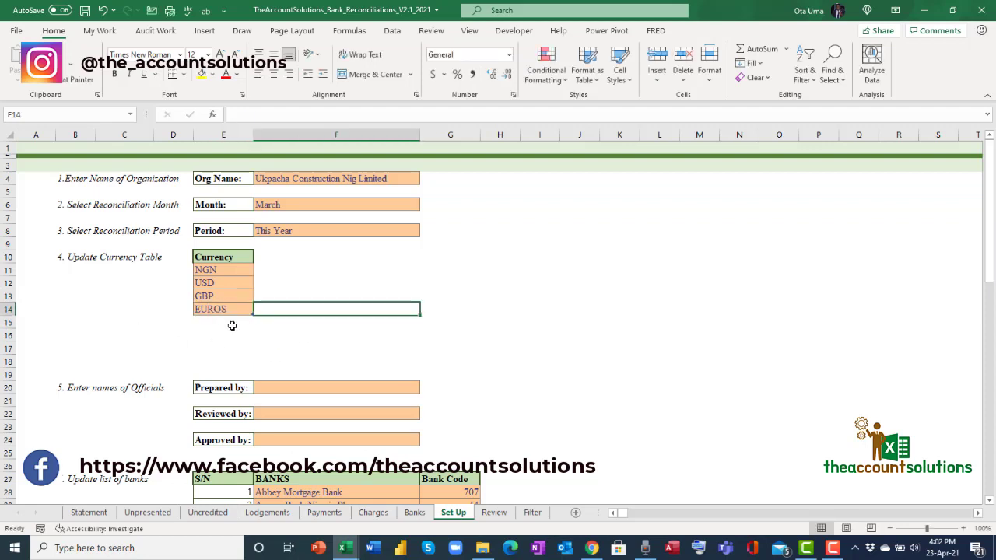
click(228, 325)
click(296, 310)
click(220, 325)
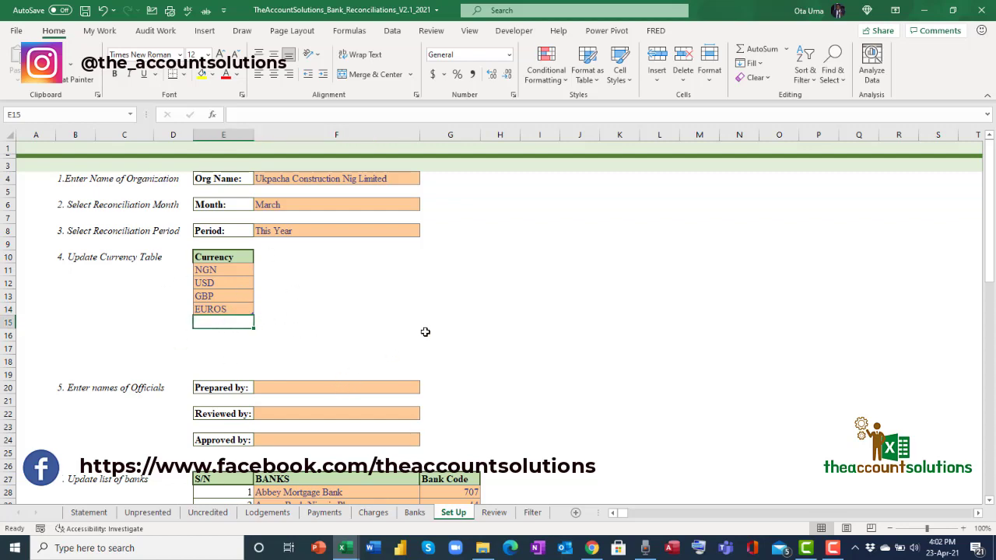
scroll(422, 333, down, 1)
Enter the preparer's, reviewer's and approver's names in the Prepared by, Reviewed by and Approved by fields.
click(327, 357)
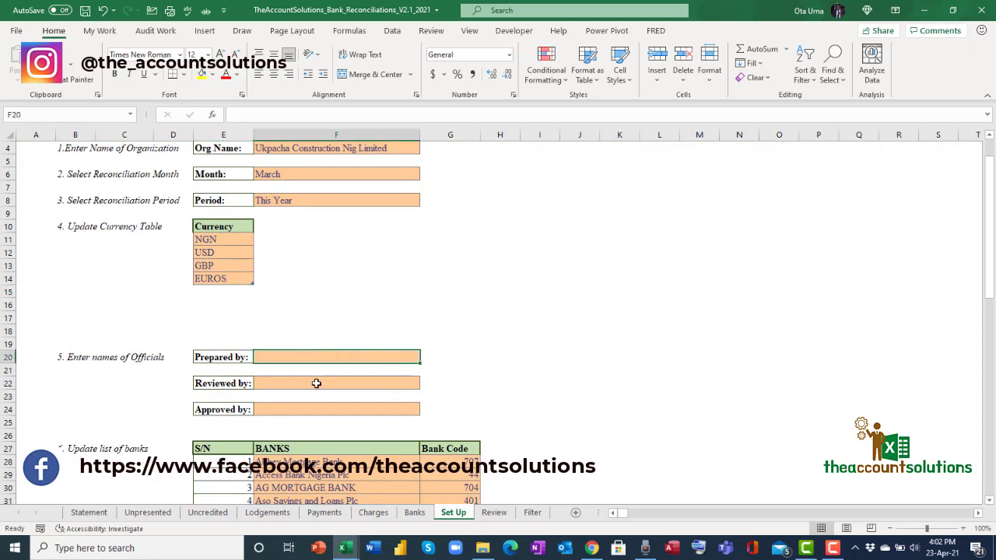
scroll(316, 383, down, 1)
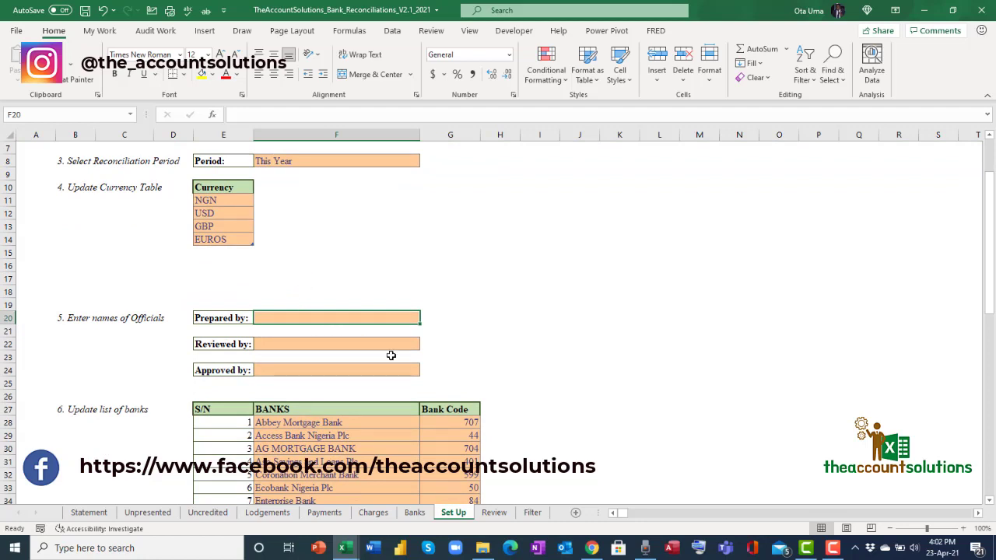
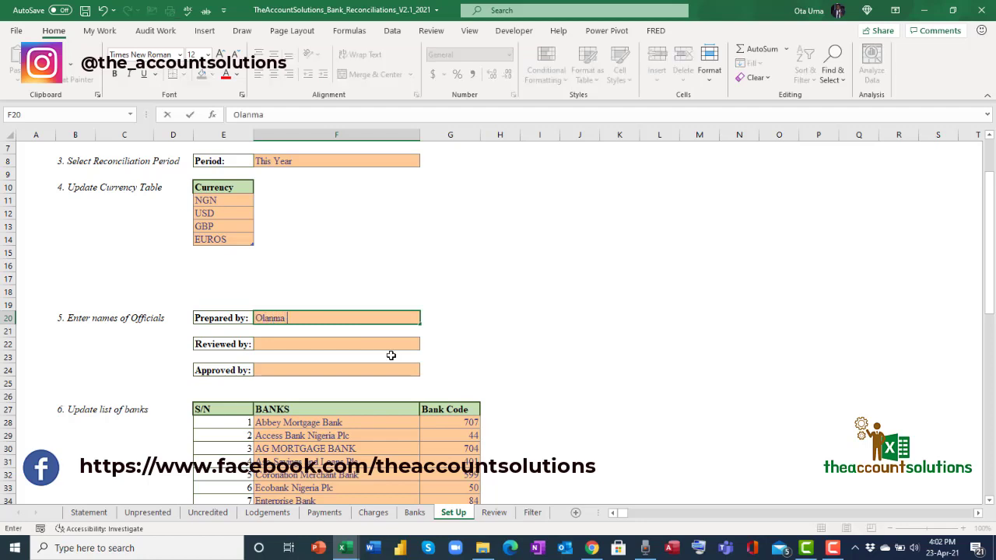
click(296, 340)
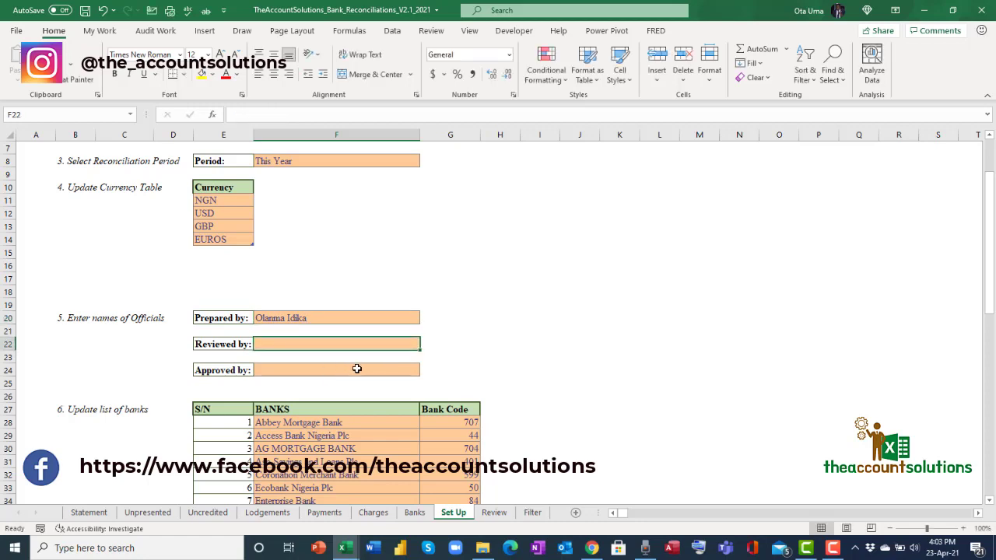
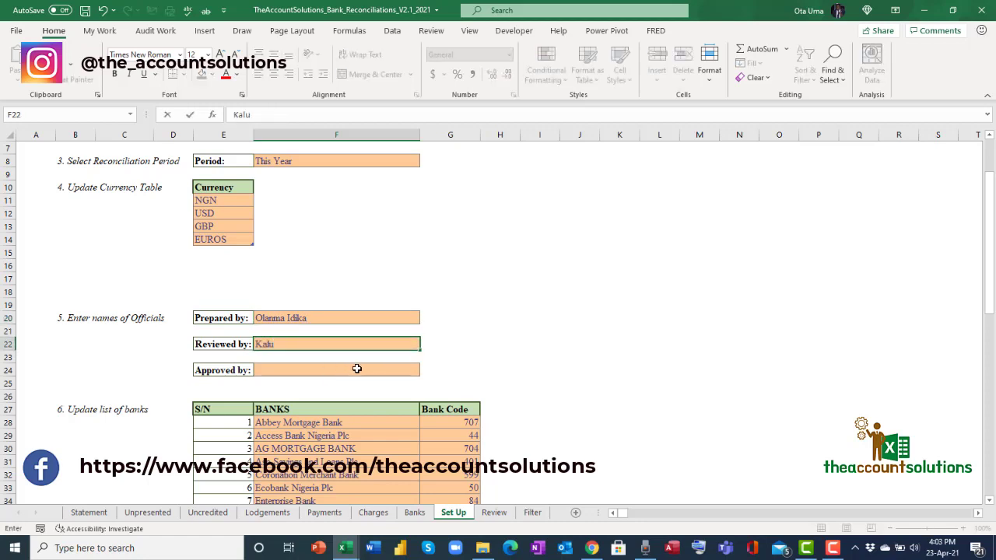
click(354, 374)
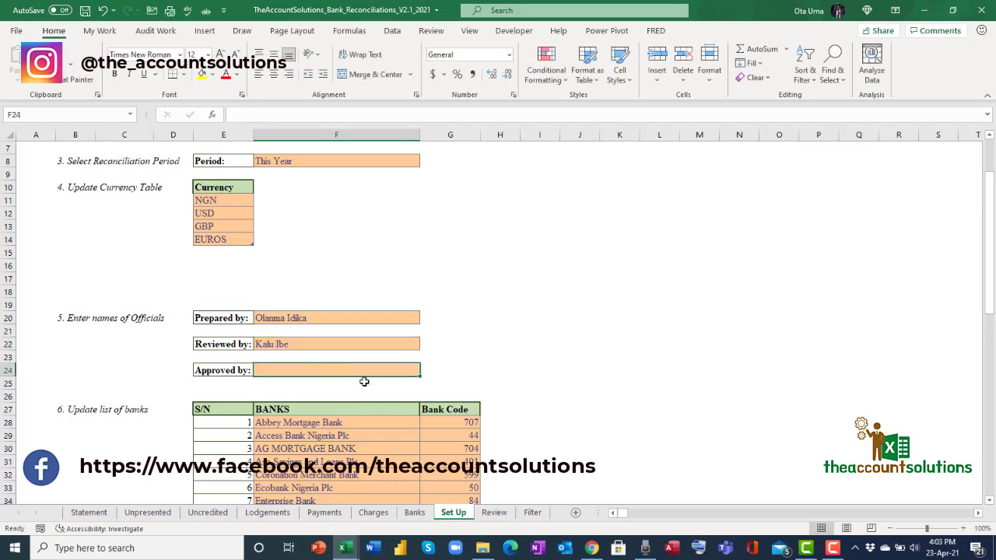
text(Ul)
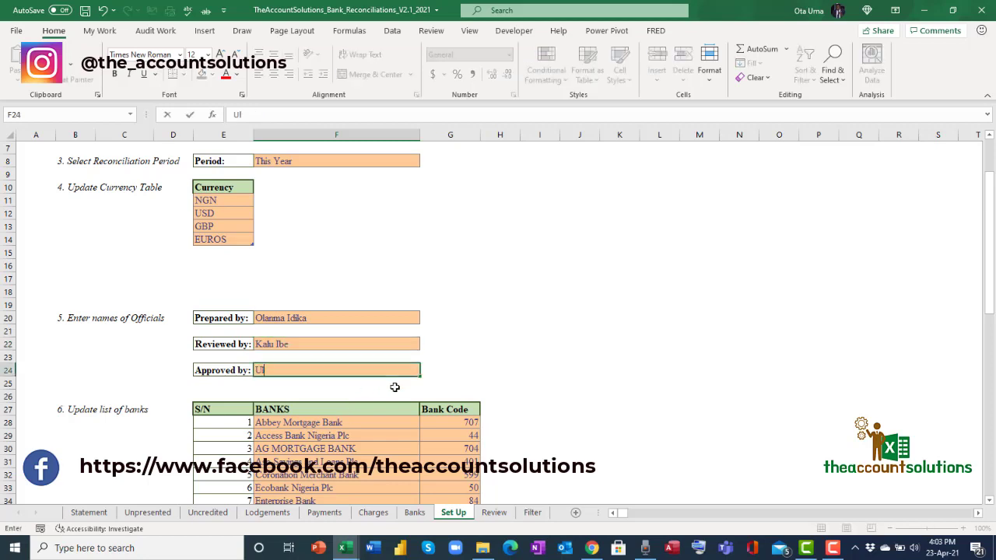
text(ari)
key(BackSpace)
key(BackSpace)
text(kpai)
click(507, 355)
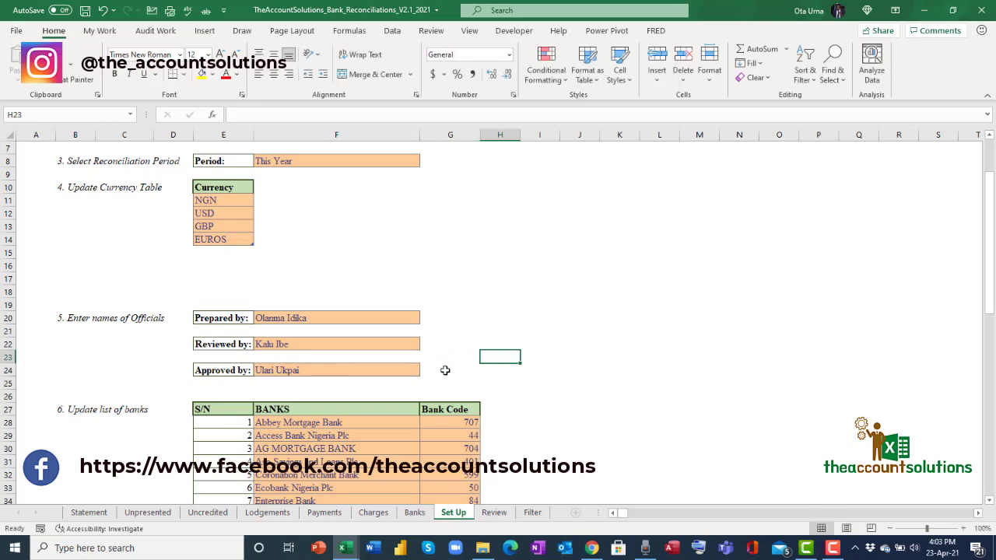
Scroll through the Set Up bank list to review the bank names and codes.
scroll(341, 399, down, 2)
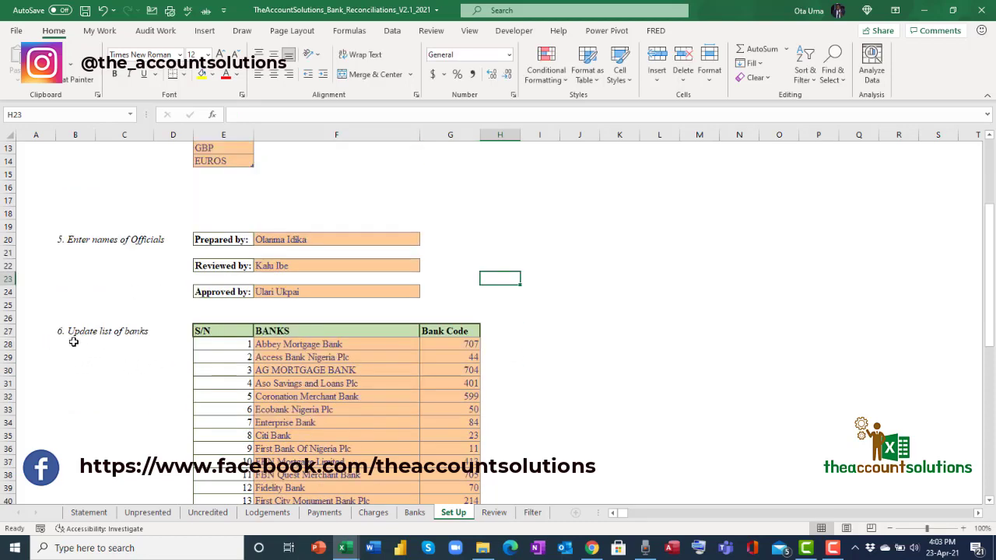
scroll(336, 343, down, 3)
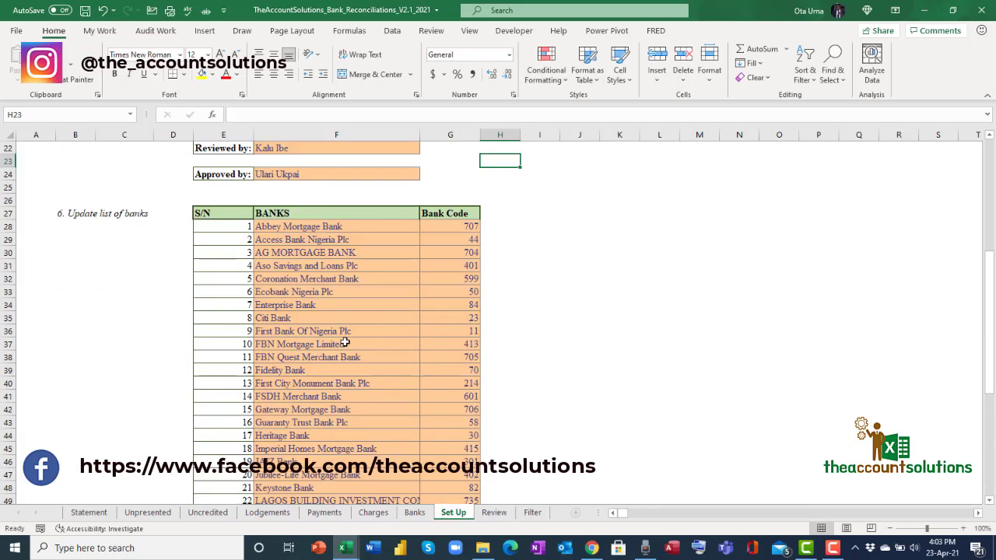
scroll(345, 343, down, 8)
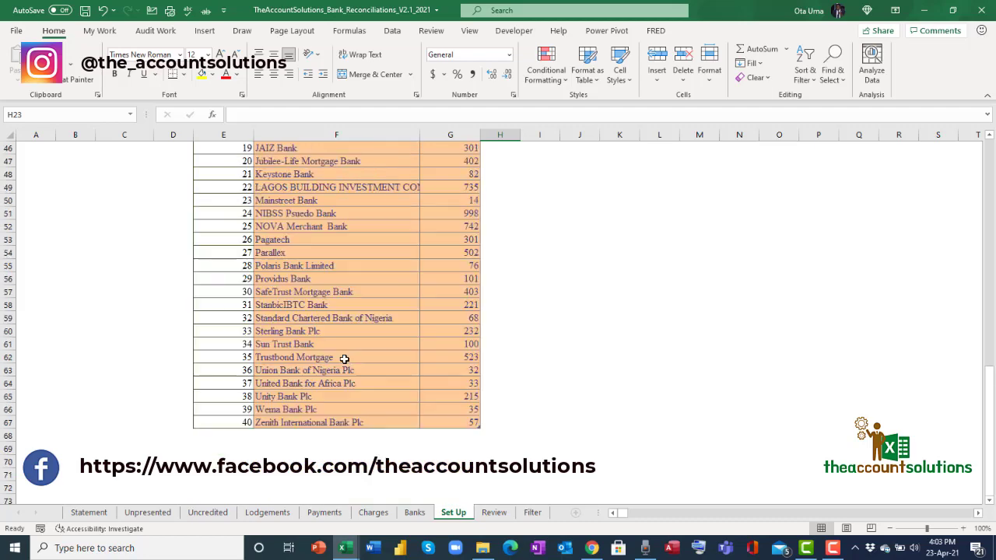
scroll(344, 357, up, 10)
scroll(350, 358, down, 5)
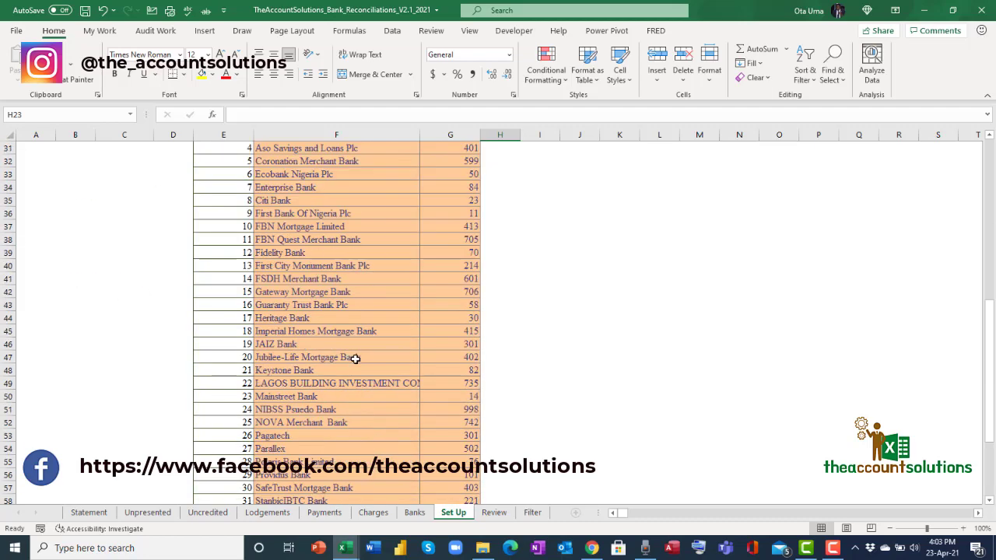
scroll(355, 358, up, 4)
Clear the F28:G67 bank names and codes block and paste it back in place.
drag(311, 265, 447, 498)
key(Delete)
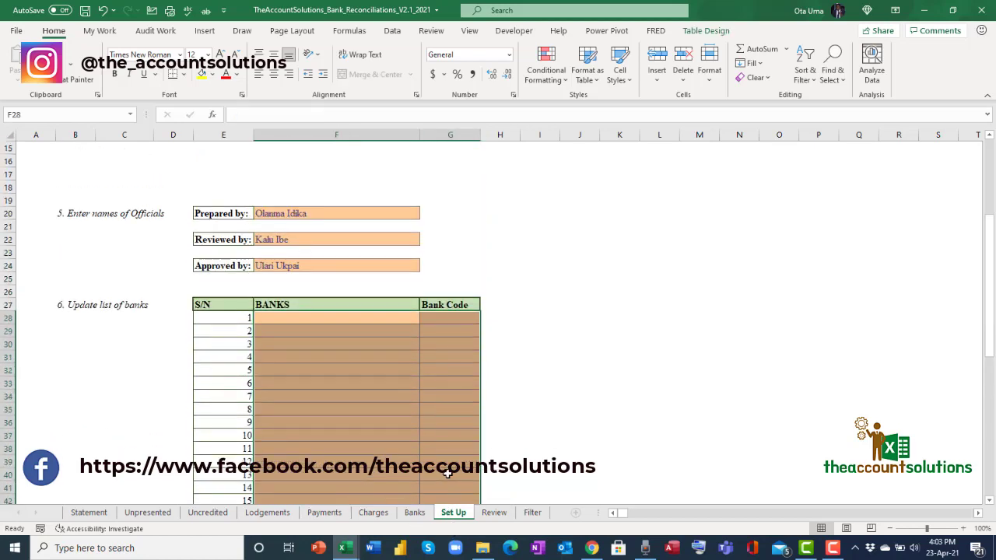
click(272, 349)
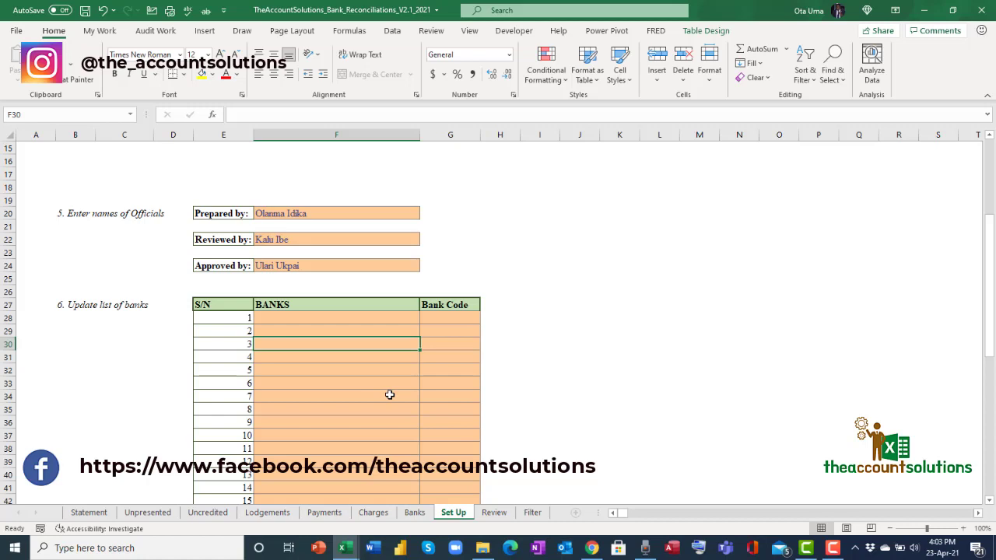
key(ctrl+v)
click(391, 421)
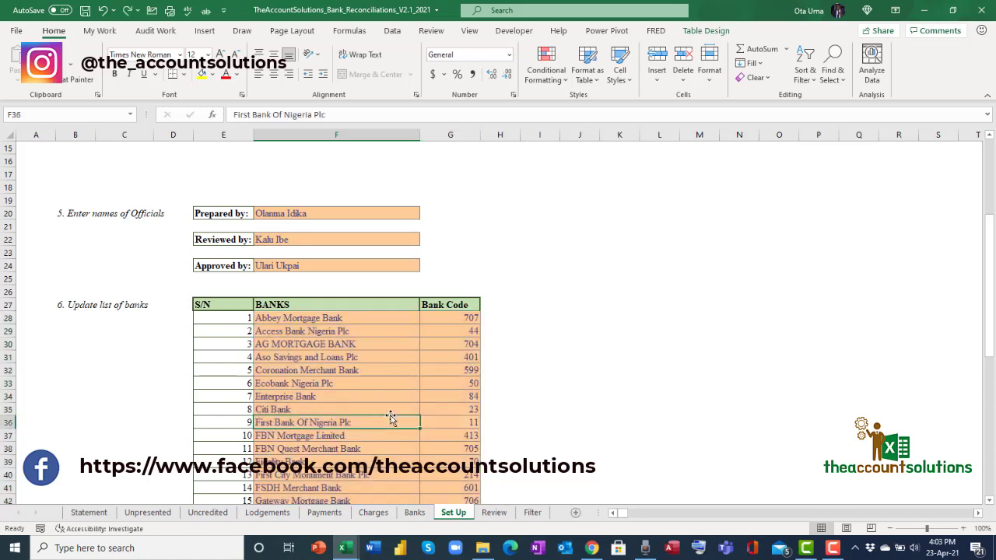
scroll(390, 416, up, 5)
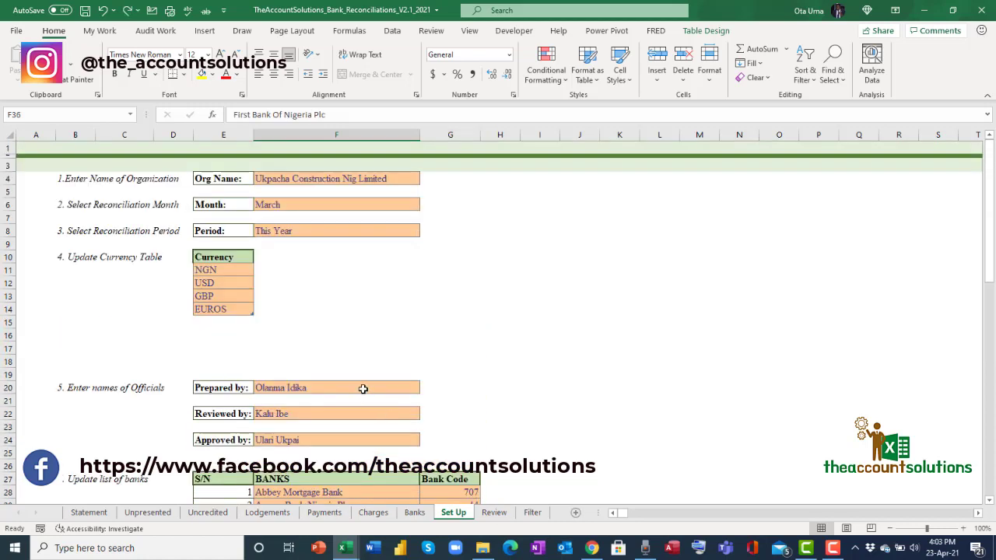
click(414, 513)
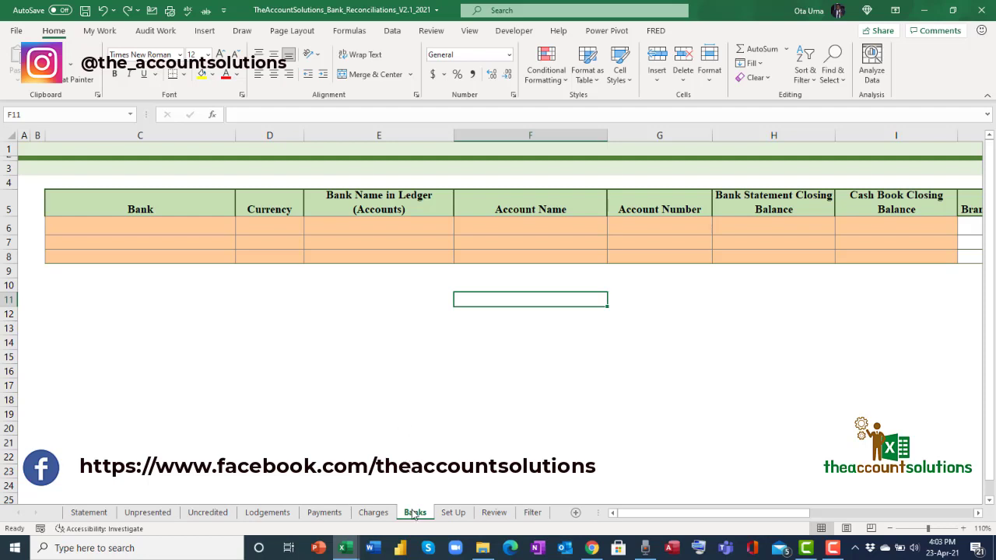
Pick Wema Bank Plc, Access Bank Nigeria Plc and Ecobank Nigeria Plc for banks in C6:C8.
click(191, 225)
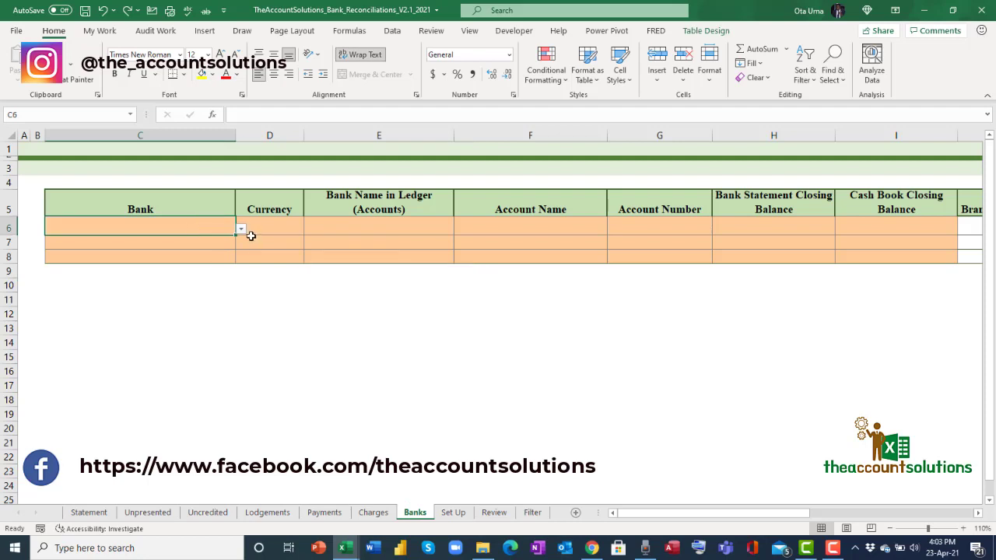
click(242, 229)
drag(238, 251, 241, 302)
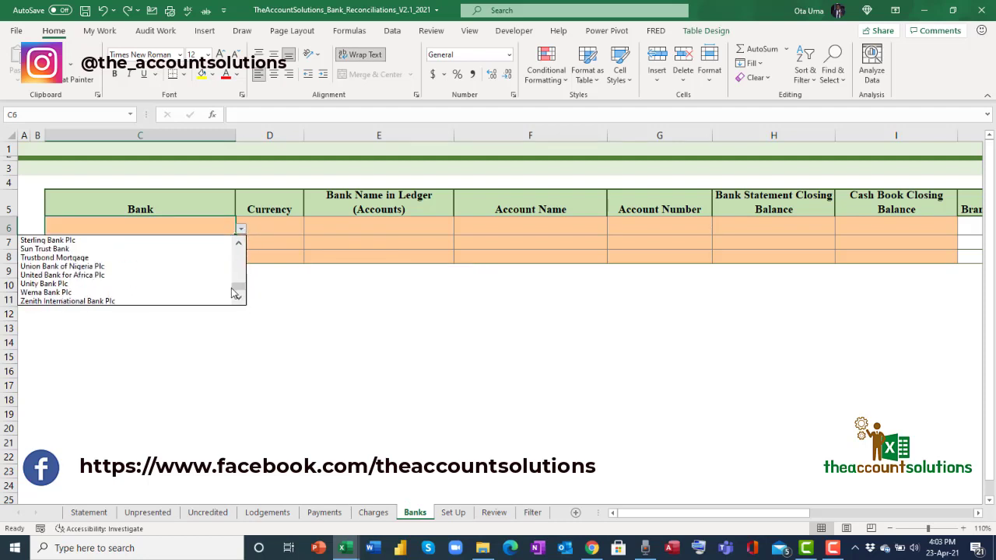
click(132, 292)
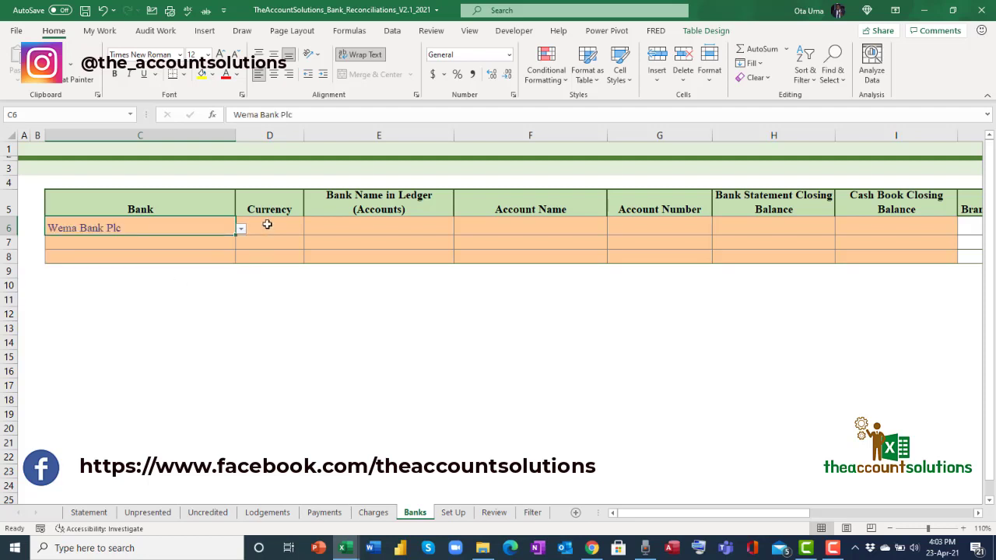
click(211, 246)
click(240, 243)
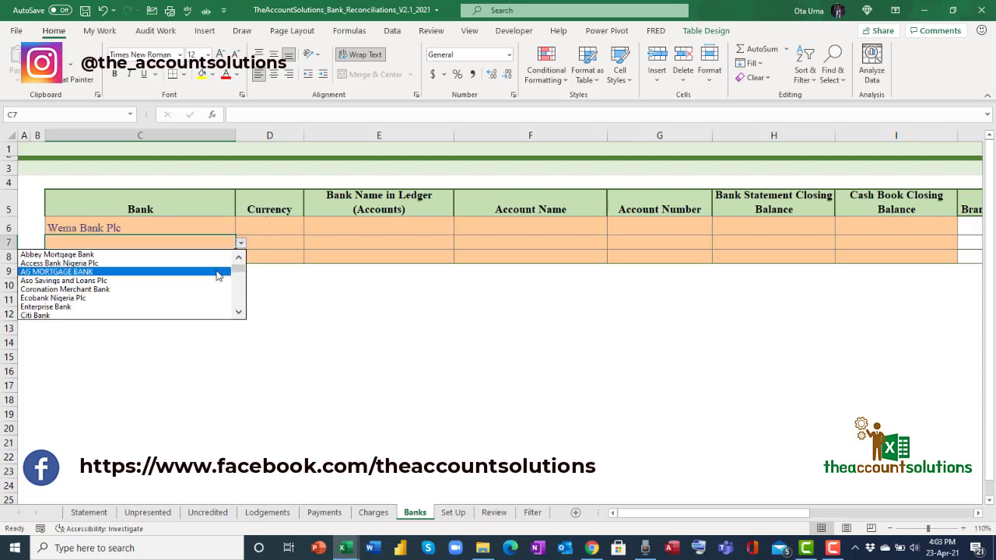
click(214, 264)
click(222, 258)
click(240, 258)
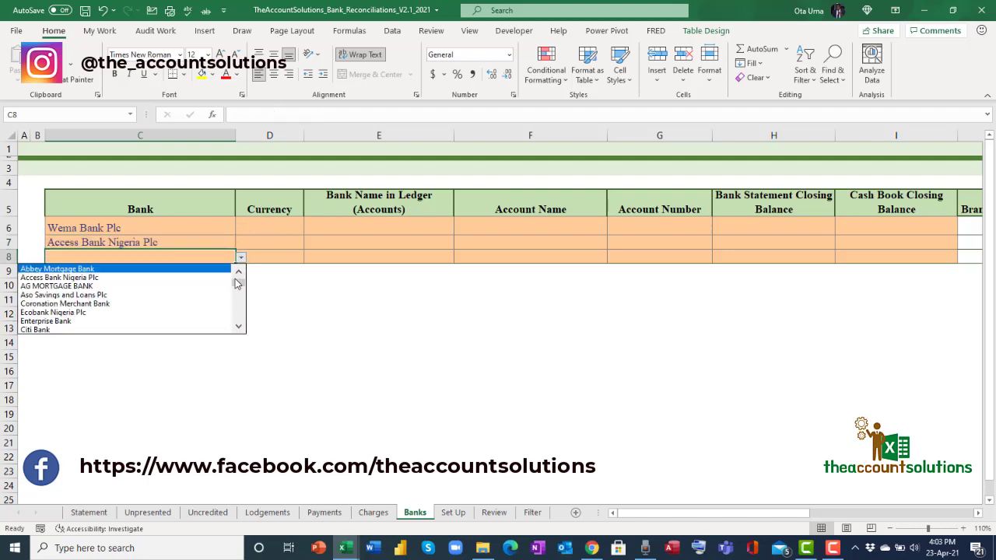
click(187, 315)
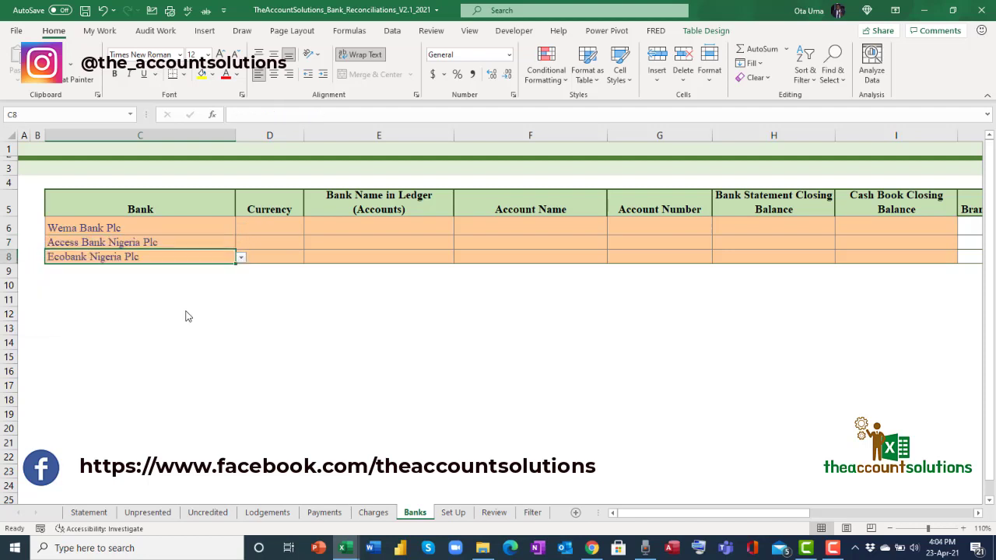
Set the currency of all three banks in D6:D8 to NGN.
click(277, 227)
click(309, 231)
click(284, 243)
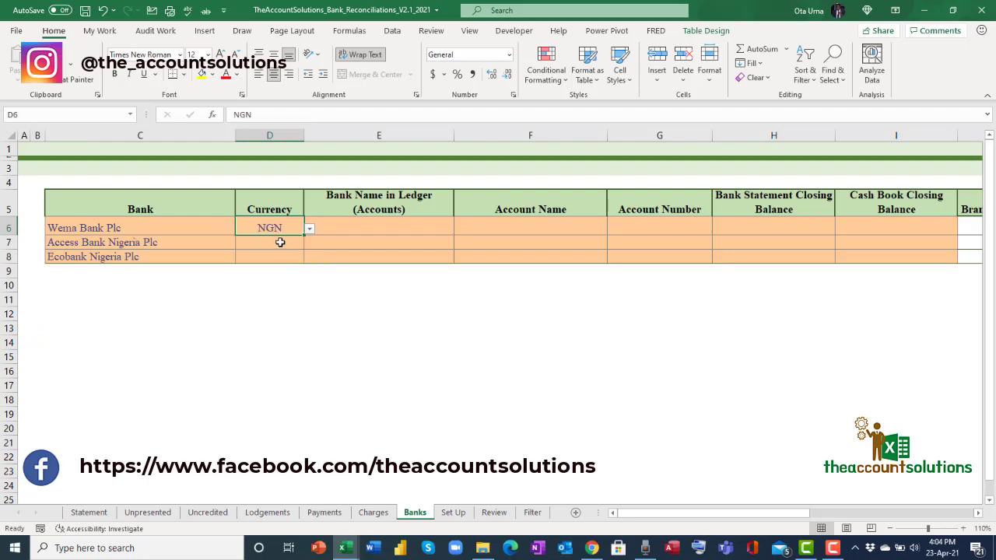
click(278, 243)
click(309, 243)
click(285, 256)
click(296, 259)
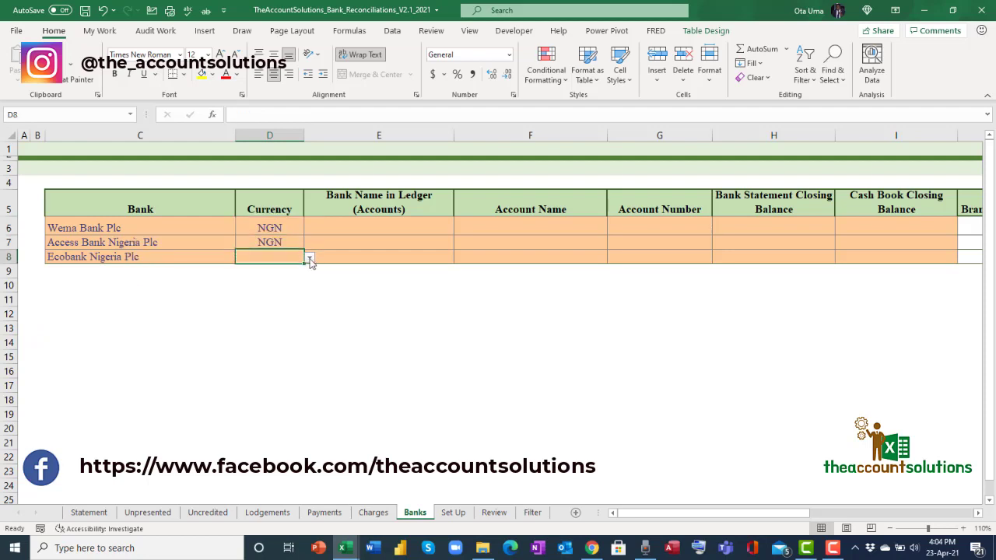
click(309, 258)
click(282, 270)
Review the empty ledger name cells E6 to E8 and the bank name in C6.
click(362, 233)
click(377, 255)
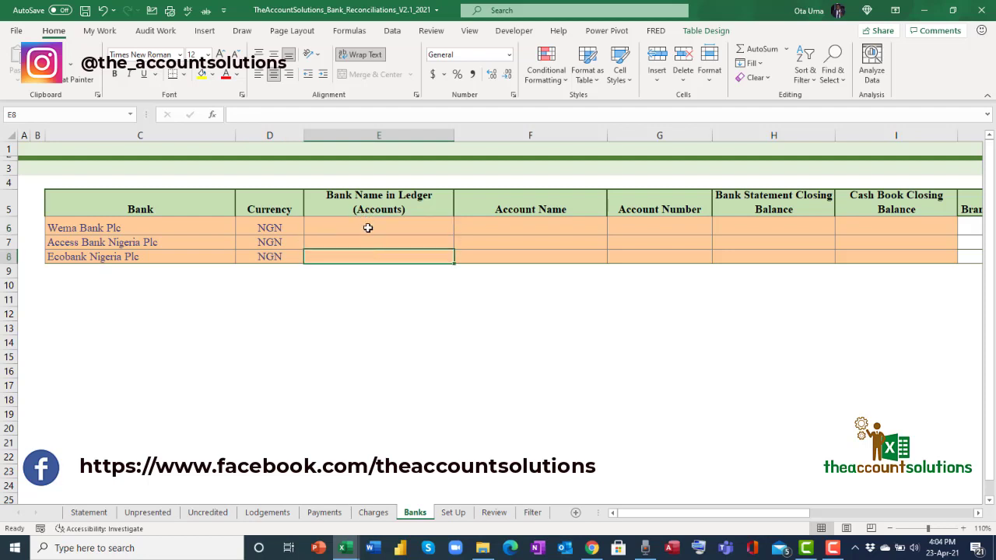
click(367, 228)
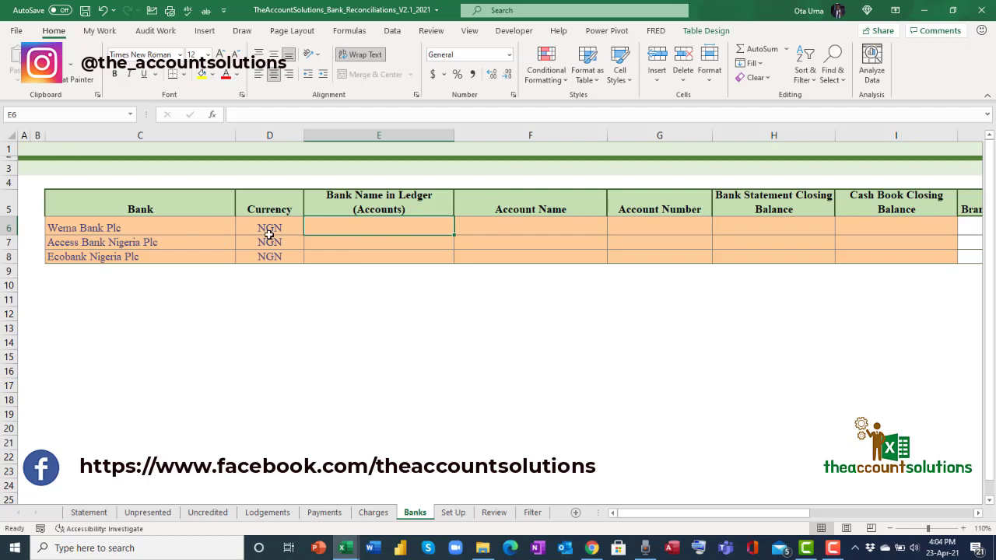
click(138, 228)
Give ledger names Wema NGN, Access NGN and Ecobank NGN in E6:E8.
click(163, 245)
click(162, 256)
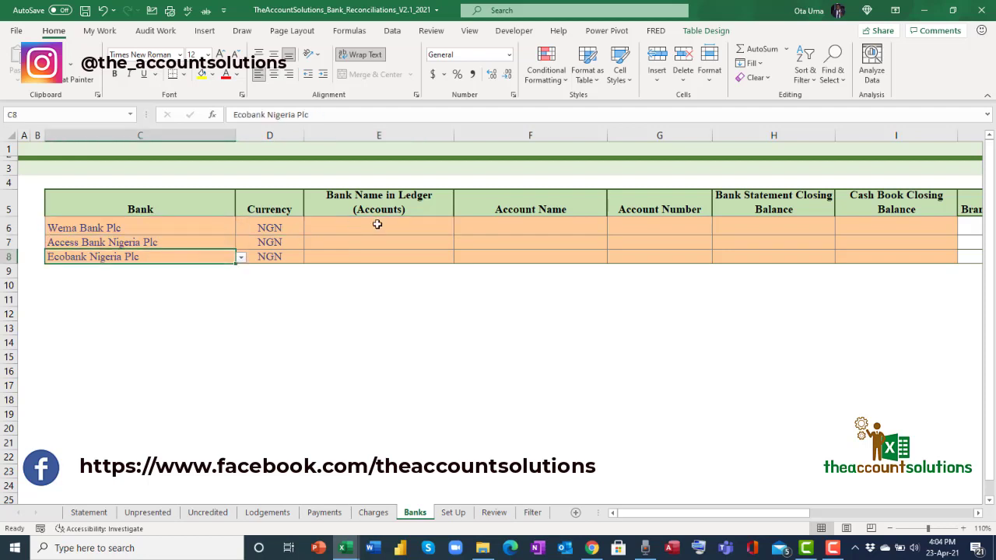
click(376, 225)
text(W)
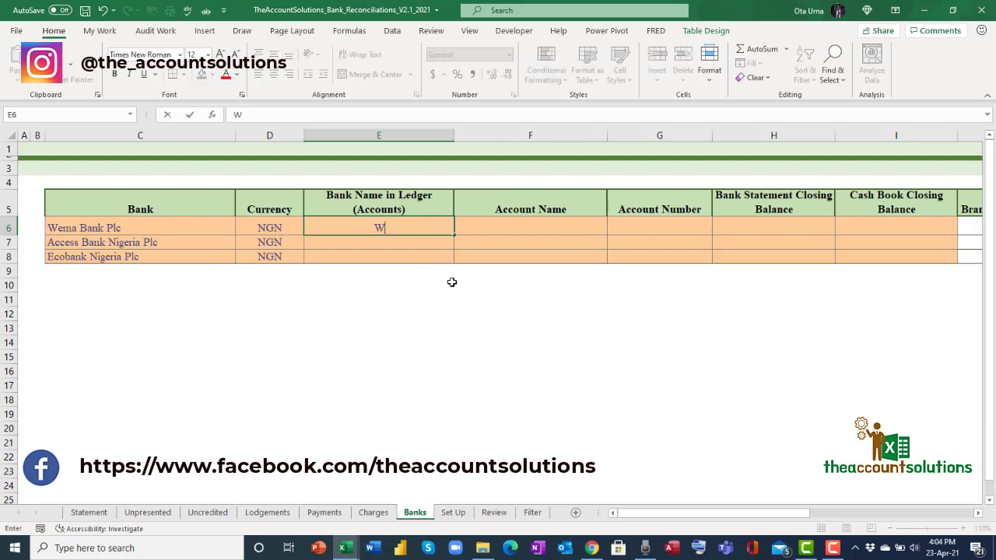
text(ema NGN)
key(Return)
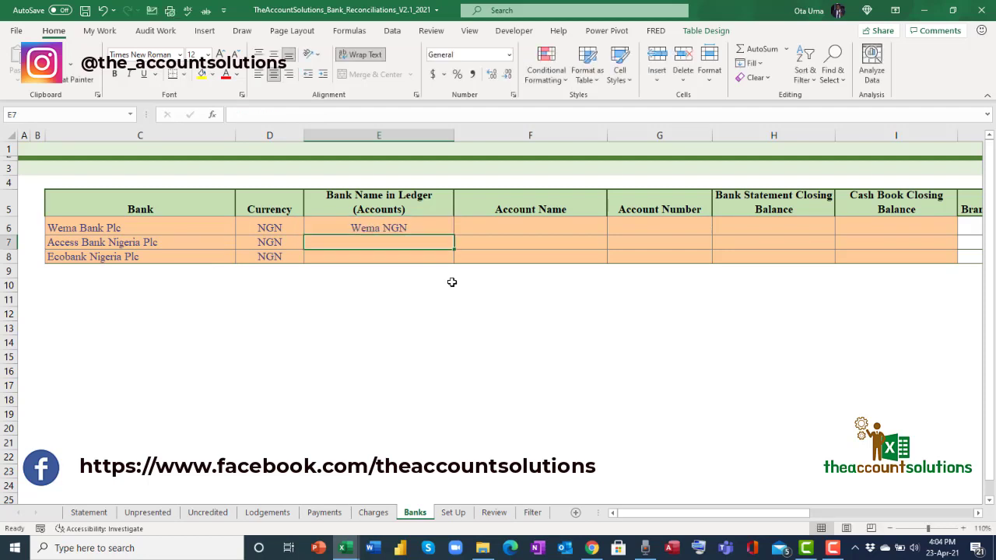
text(Access NG)
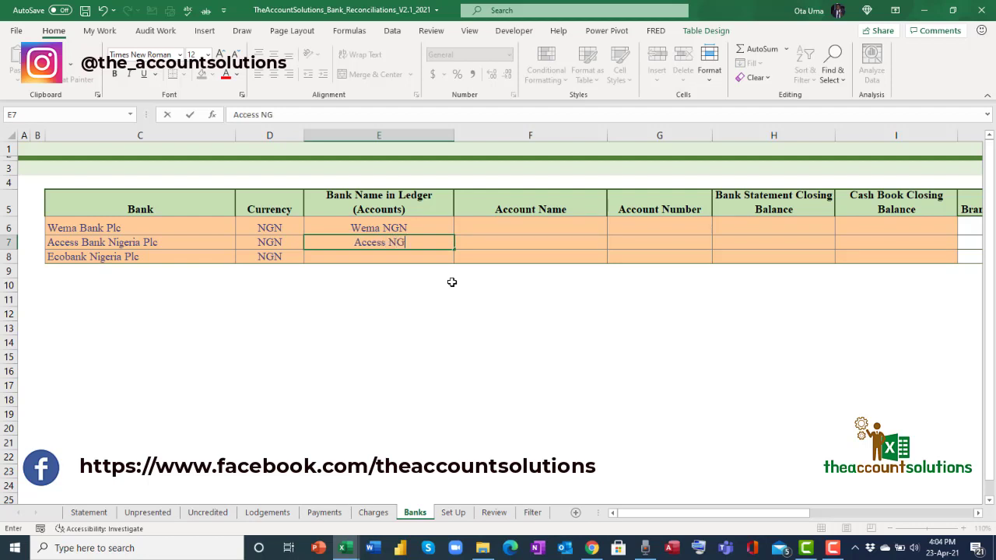
text(N)
key(Return)
text(E)
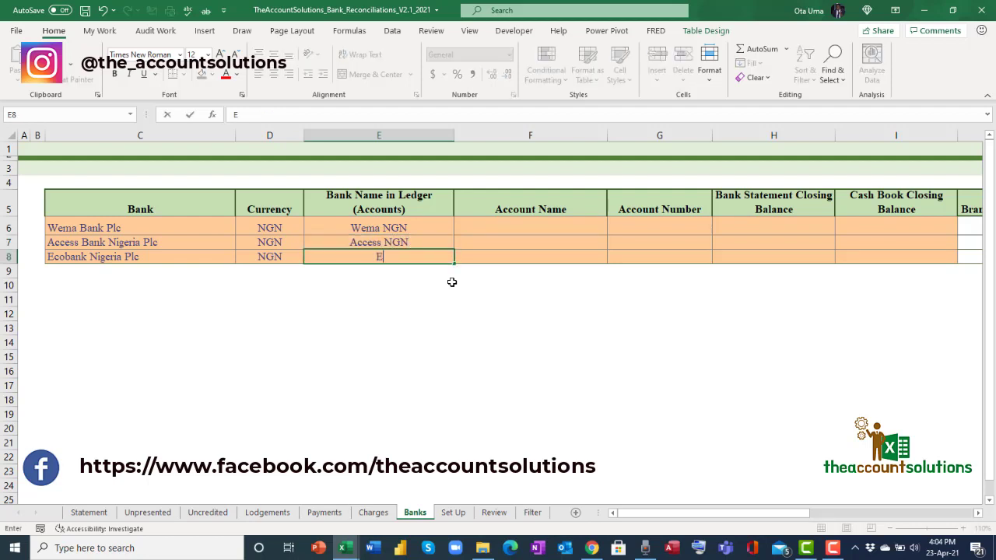
text(cobank NGN)
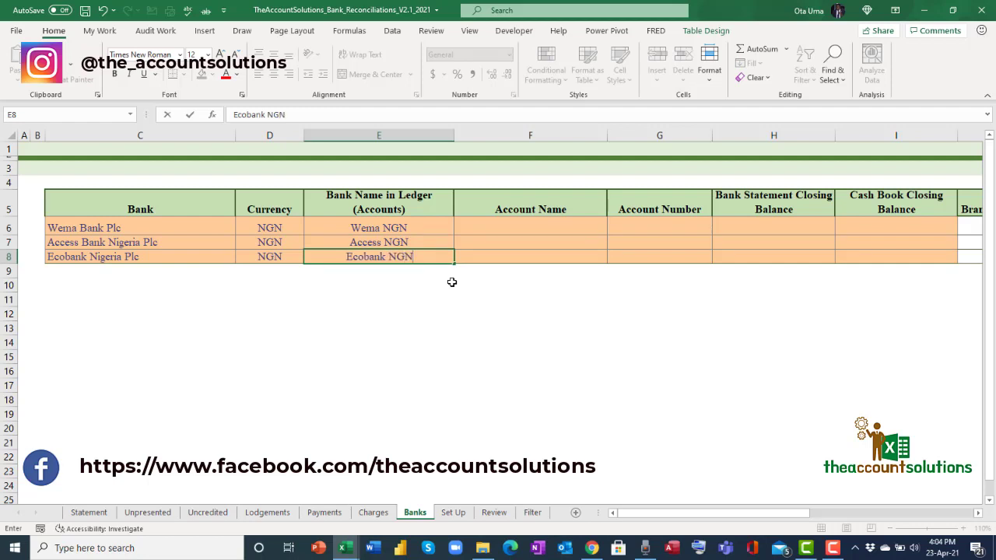
click(449, 284)
Add a fourth row with ledger name Ecobank USD and currency USD.
click(382, 271)
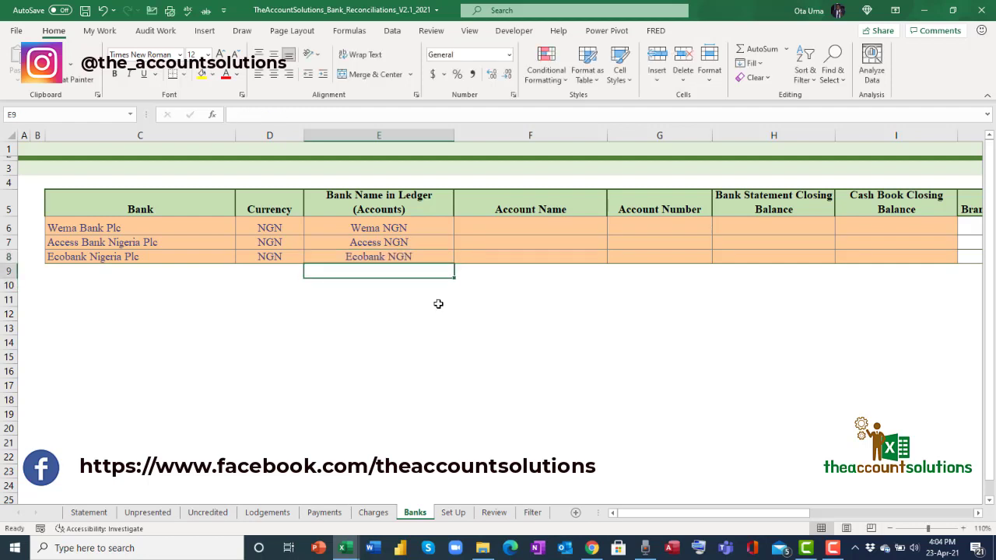
text(Ecobank)
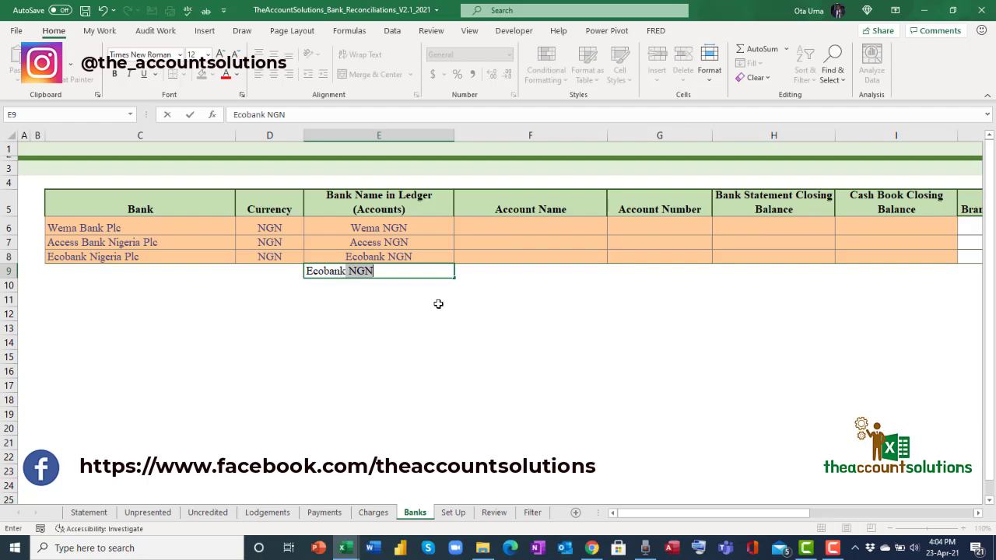
text( USD)
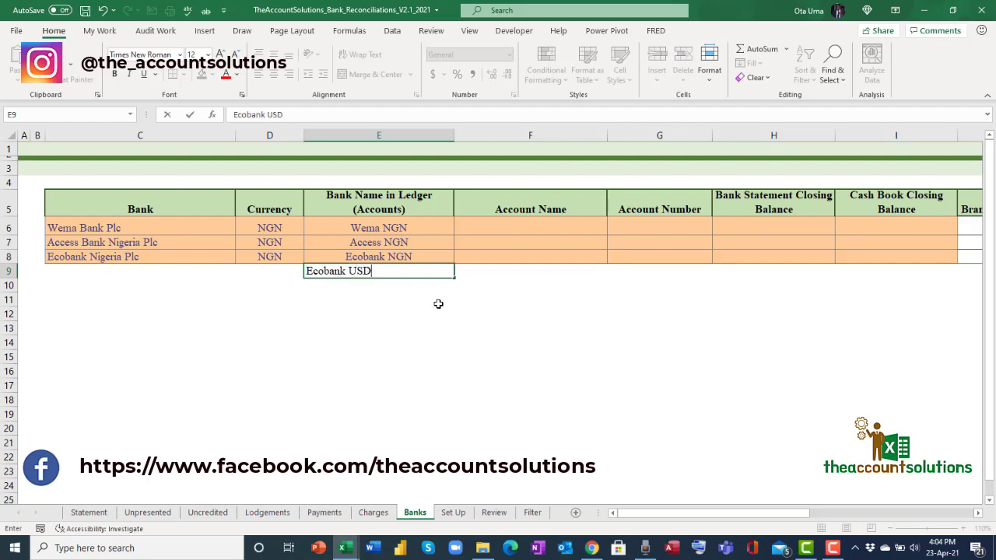
click(495, 329)
click(282, 276)
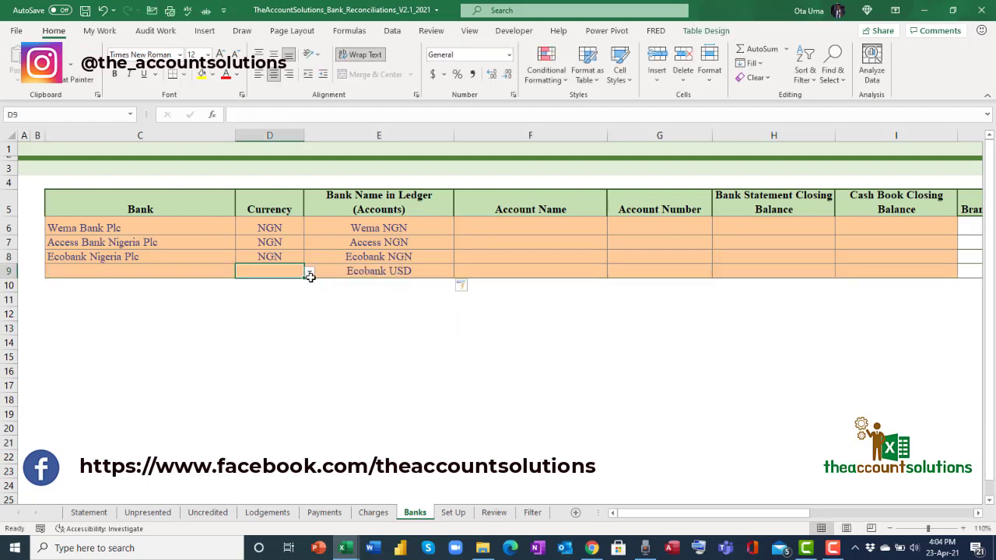
key(ctrl+shift+8)
click(291, 271)
click(307, 272)
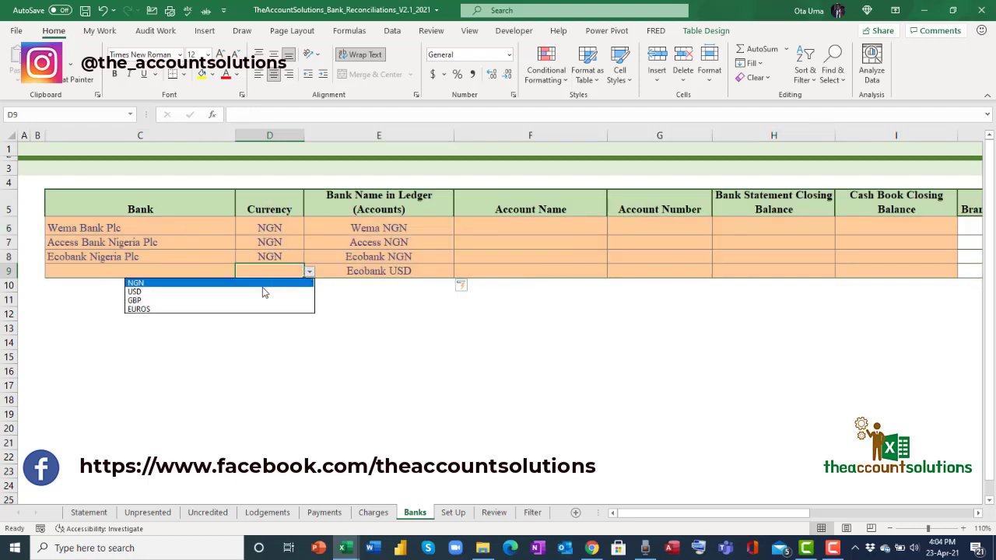
click(263, 292)
Set the new row's bank in C9 to Ecobank Nigeria Plc.
click(160, 260)
click(171, 274)
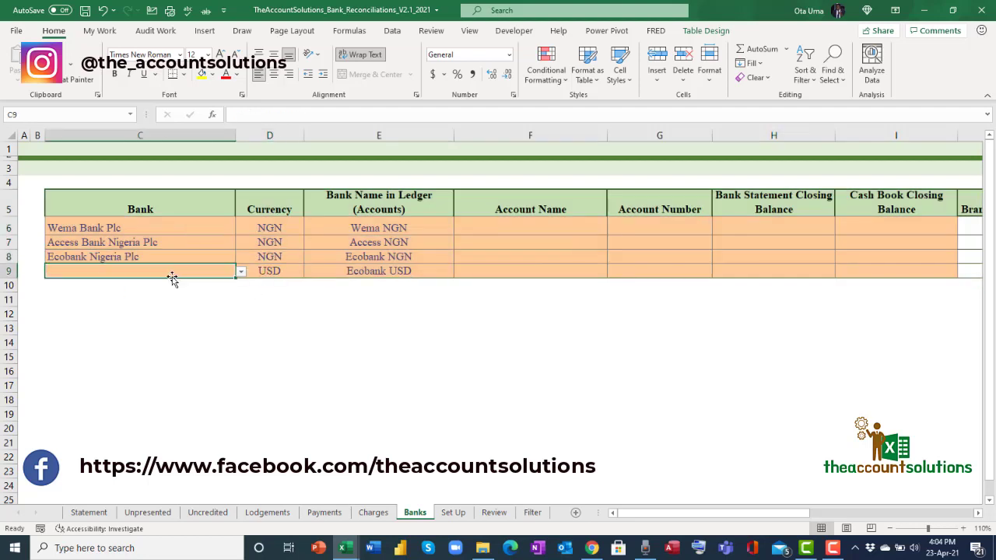
click(240, 273)
click(179, 250)
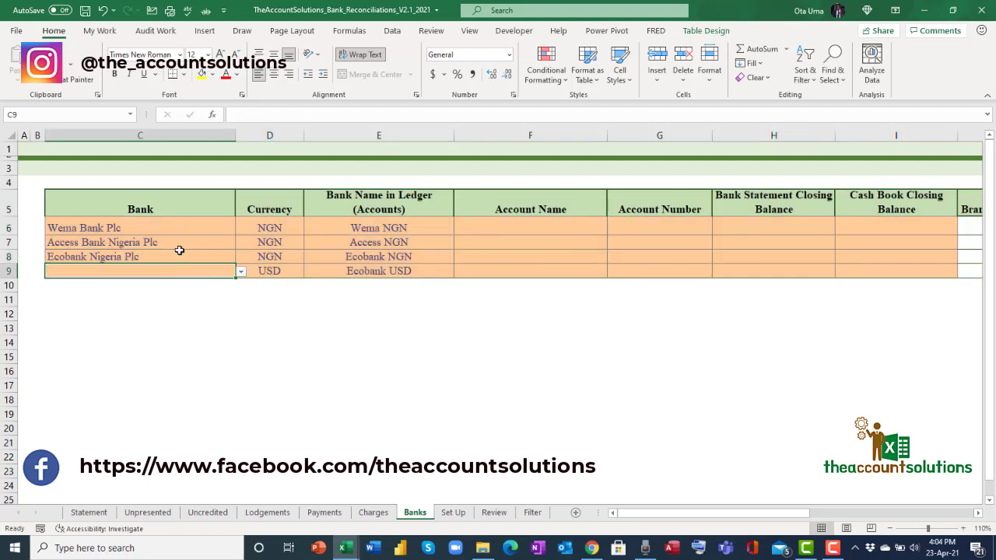
click(241, 272)
click(239, 341)
click(239, 341)
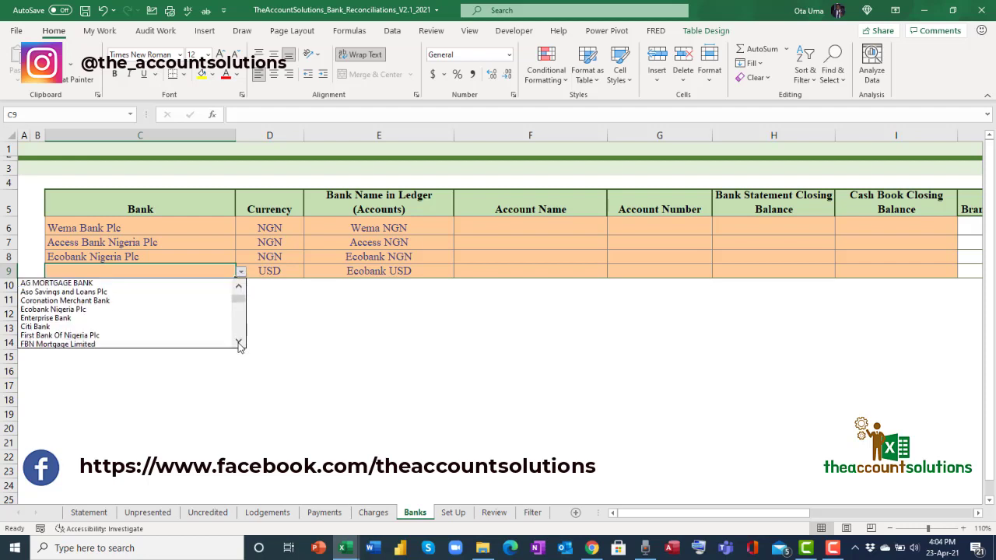
click(198, 309)
click(488, 302)
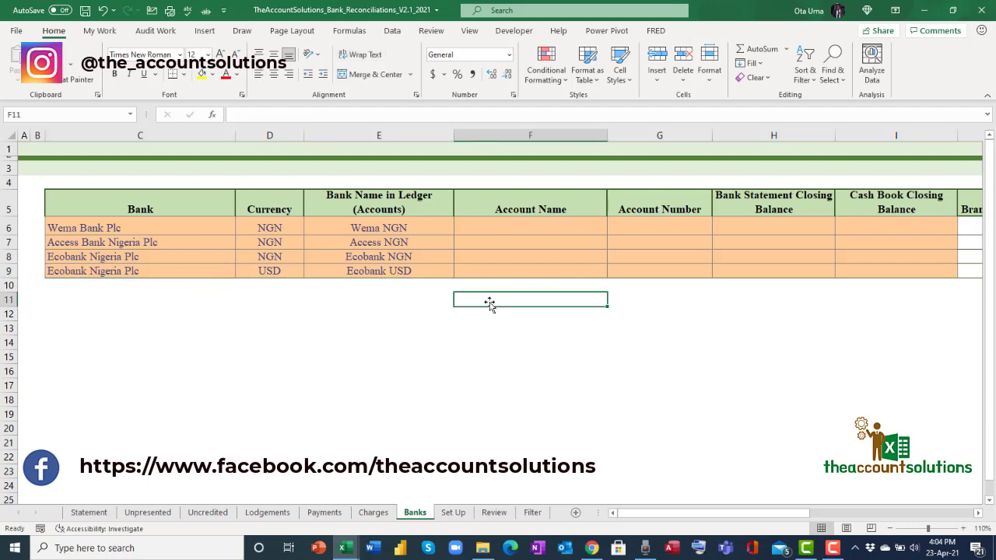
click(510, 226)
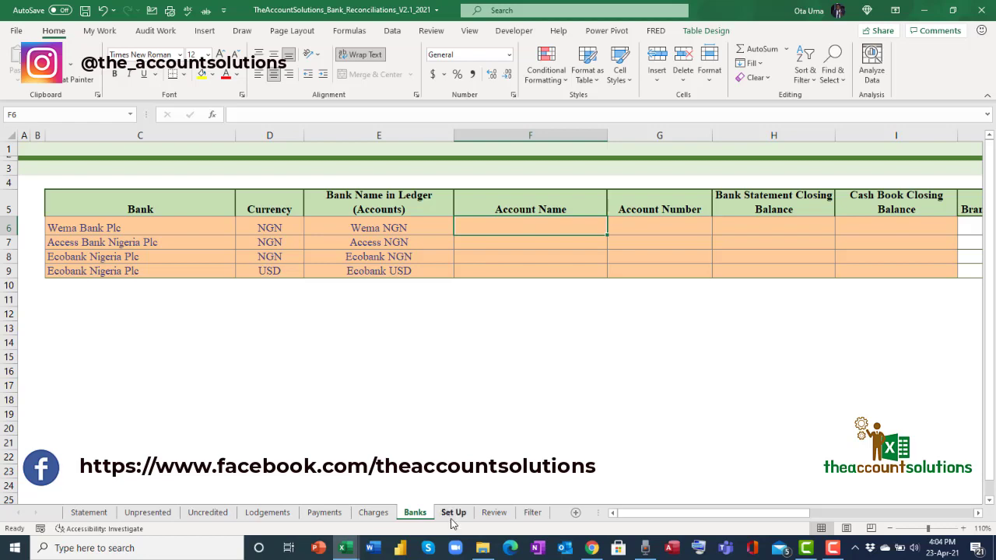
Copy 'Ukpacha Construction Nig Limited' from Set Up F4 and paste it as a value into Banks F6.
click(452, 517)
click(305, 177)
right_click(330, 185)
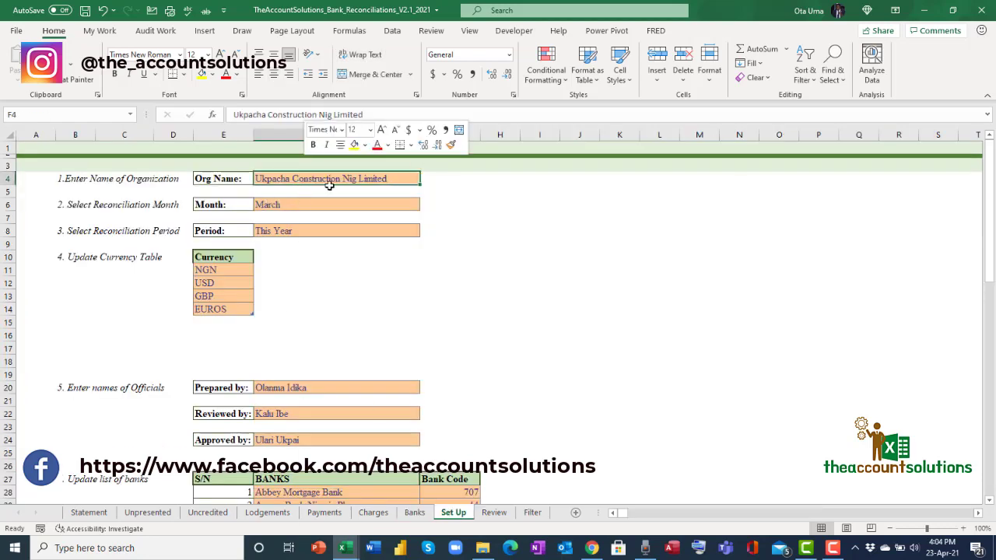
click(352, 196)
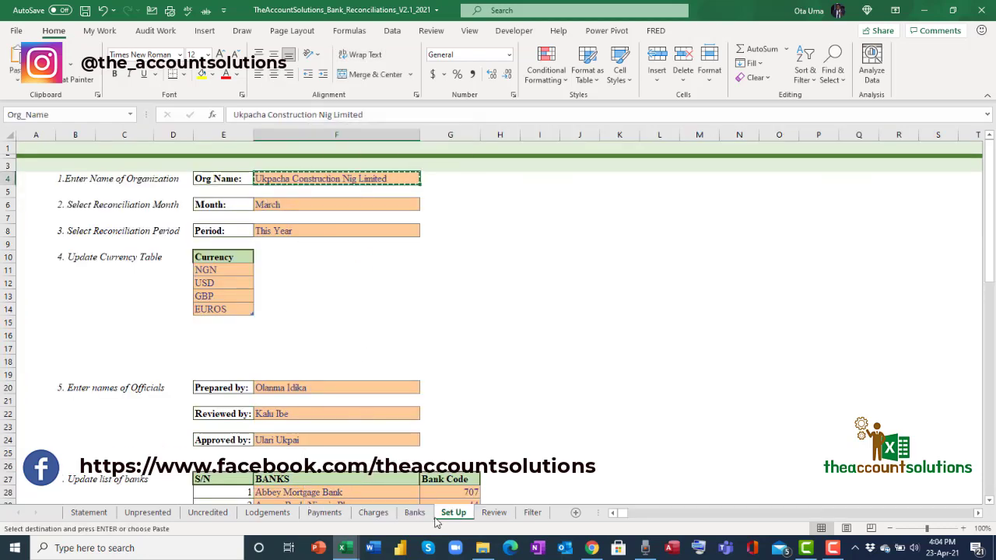
click(415, 513)
right_click(513, 224)
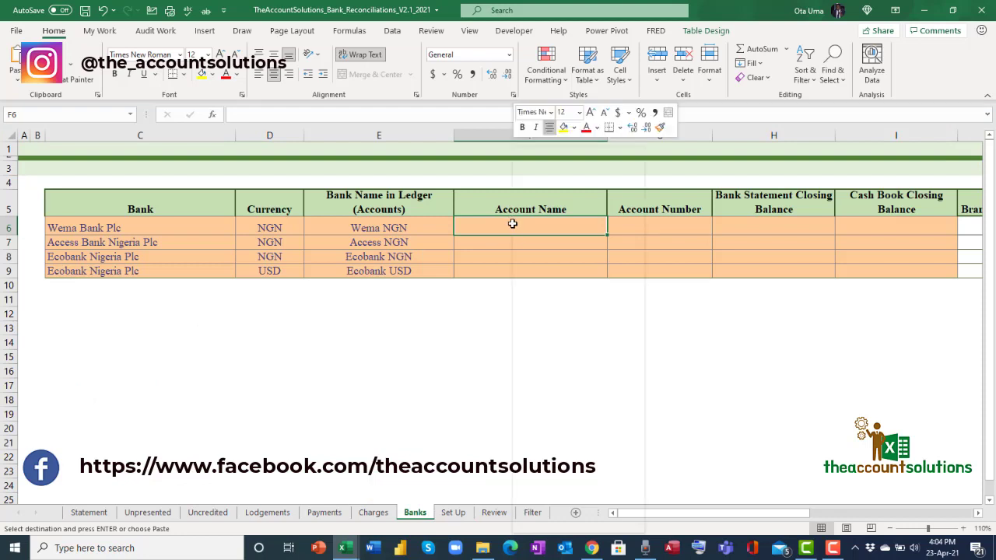
click(578, 231)
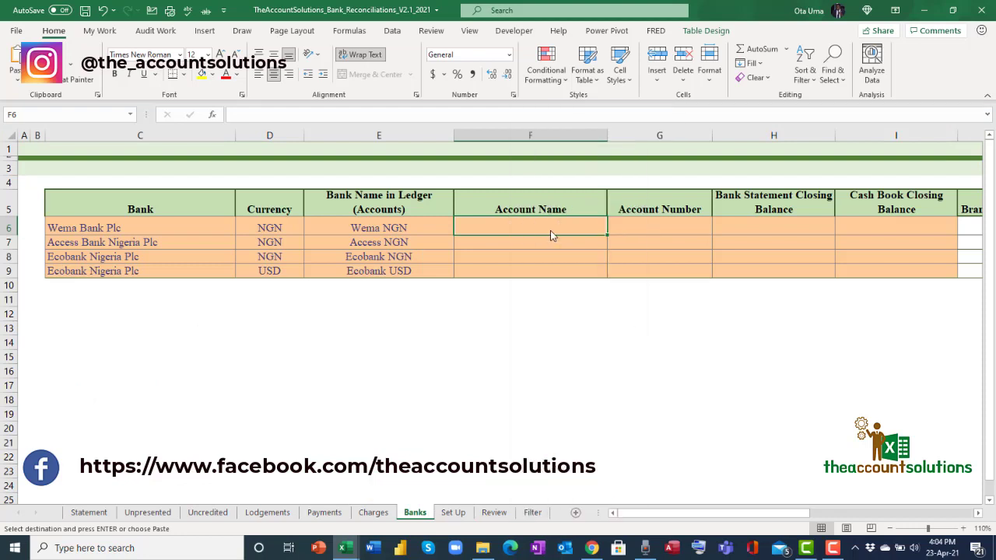
click(441, 183)
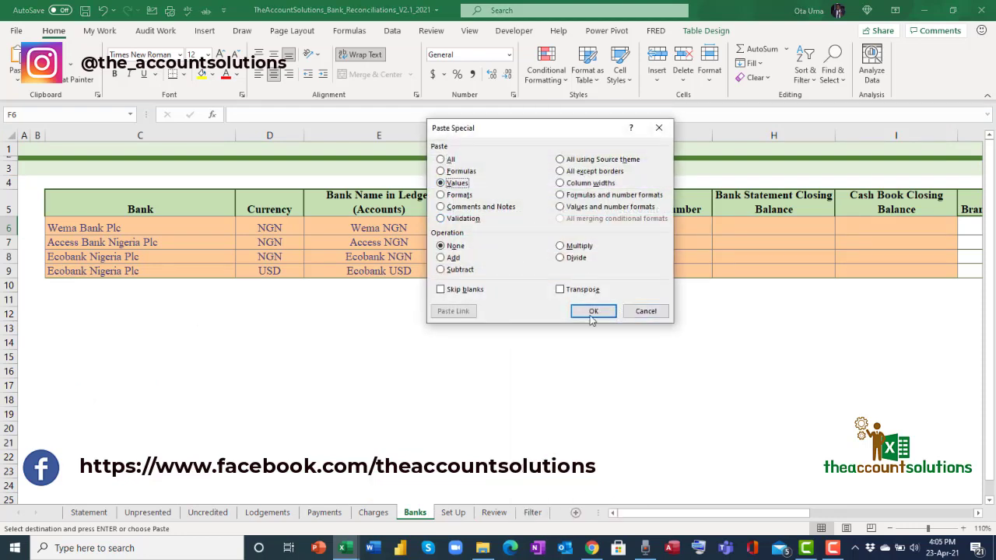
click(594, 311)
Paste the organisation name as a value into Account Name cells F7, F8 and F9.
click(499, 245)
right_click(499, 246)
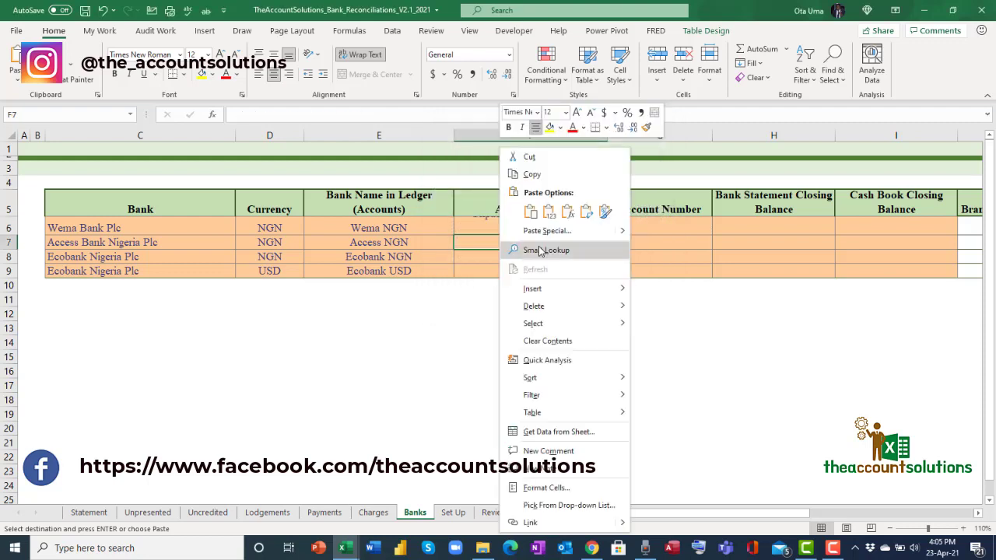
click(545, 206)
click(523, 259)
right_click(523, 259)
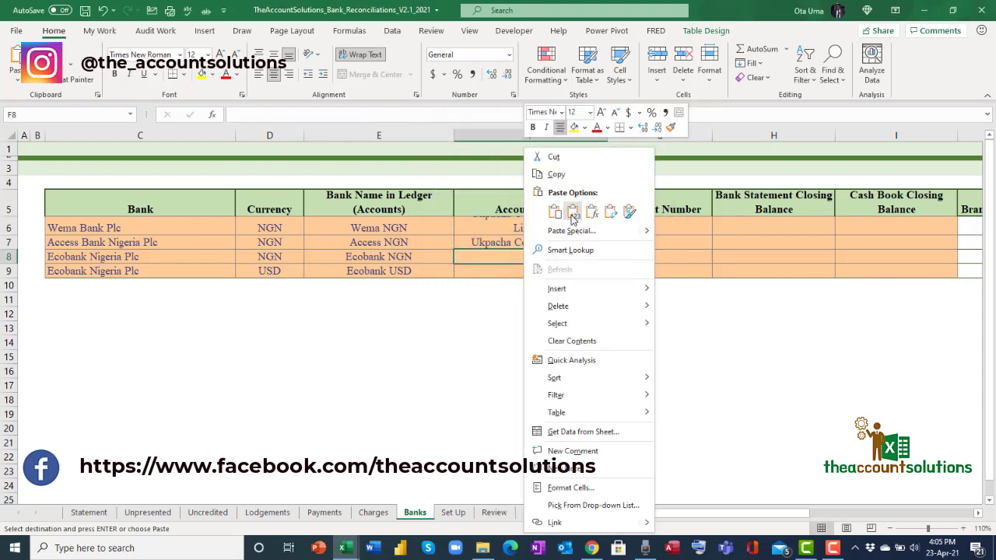
click(568, 212)
click(517, 272)
right_click(520, 277)
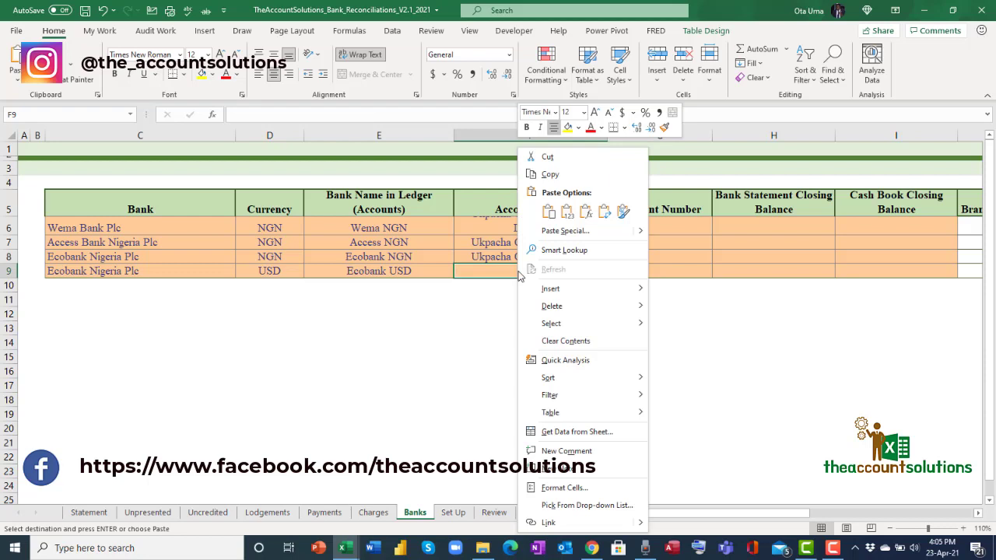
click(568, 213)
Make row 6 taller so the full account name is visible.
key(ctrl+a)
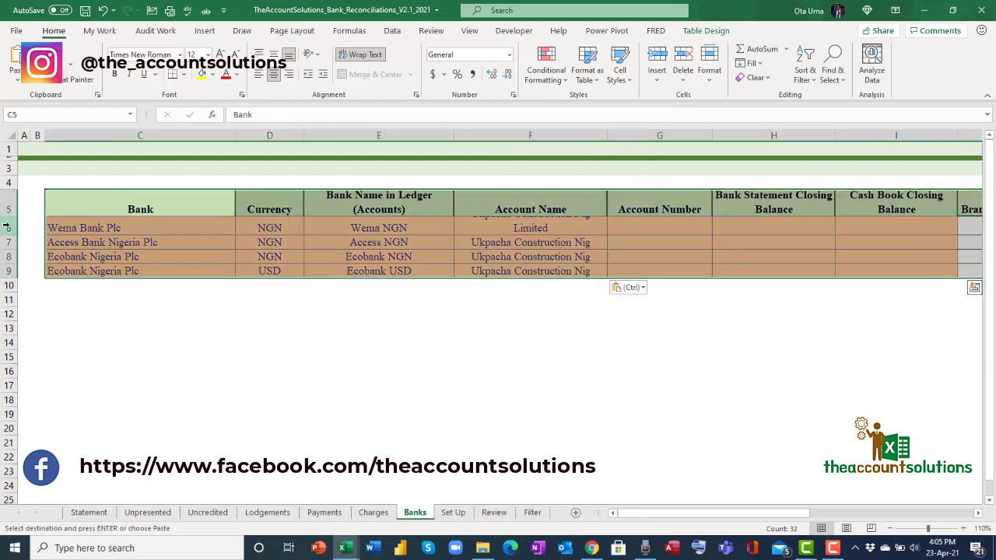
click(48, 239)
drag(12, 236, 13, 246)
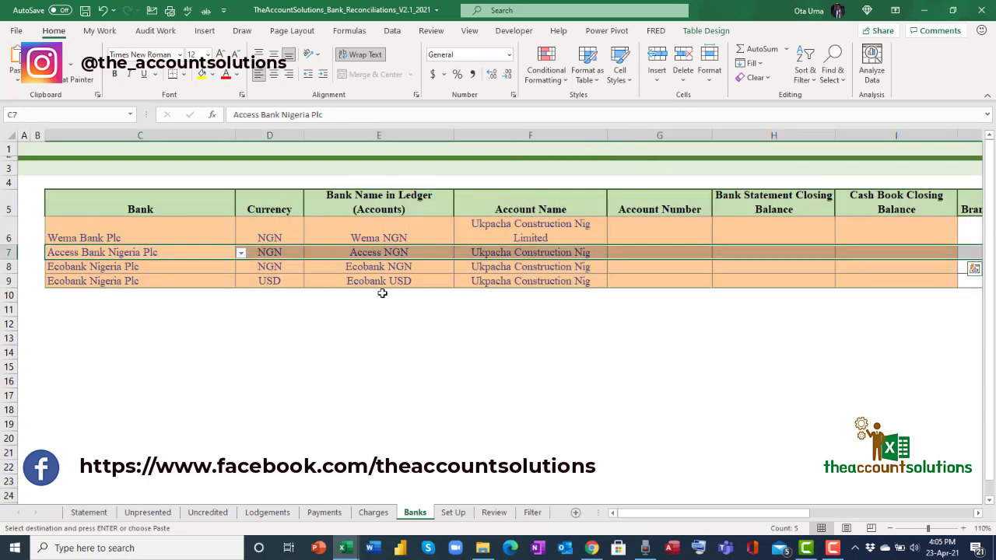
Enter the account numbers for Wema NGN, Access NGN, Ecobank NGN and Ecobank USD in G6:G9.
click(443, 307)
click(616, 241)
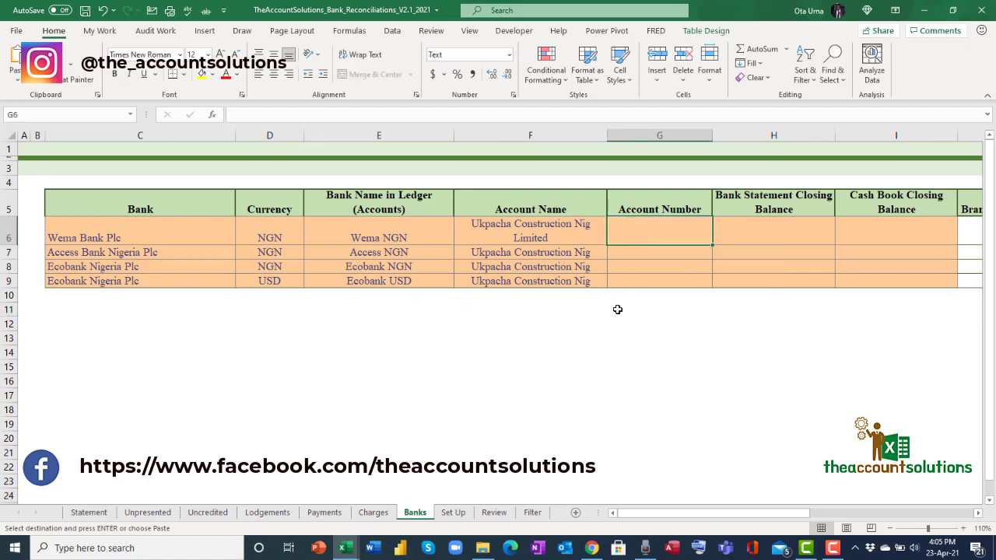
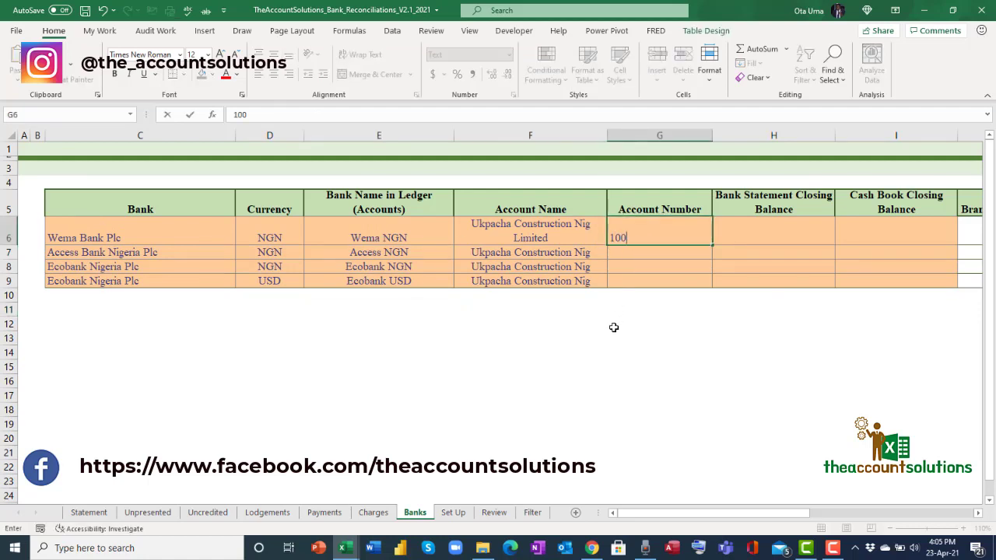
click(622, 258)
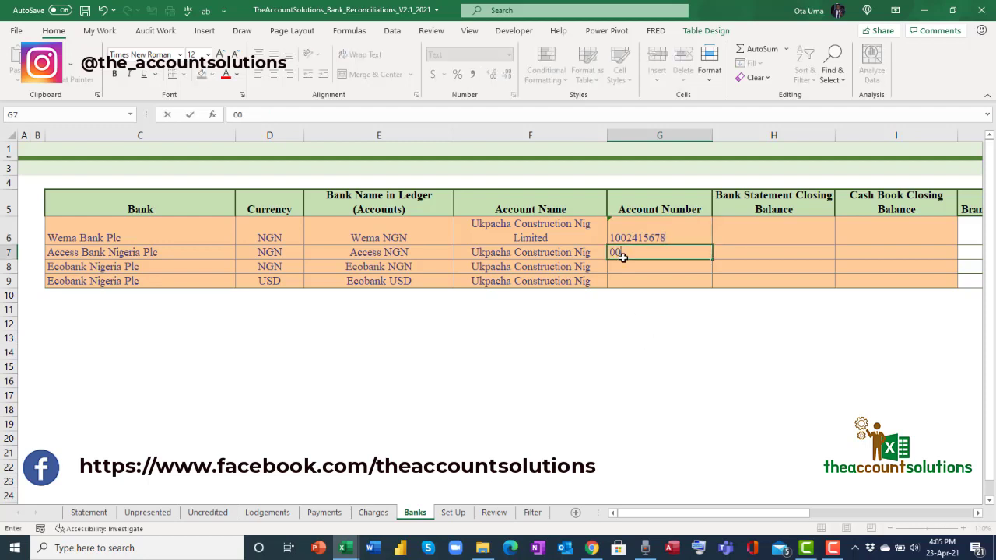
click(632, 268)
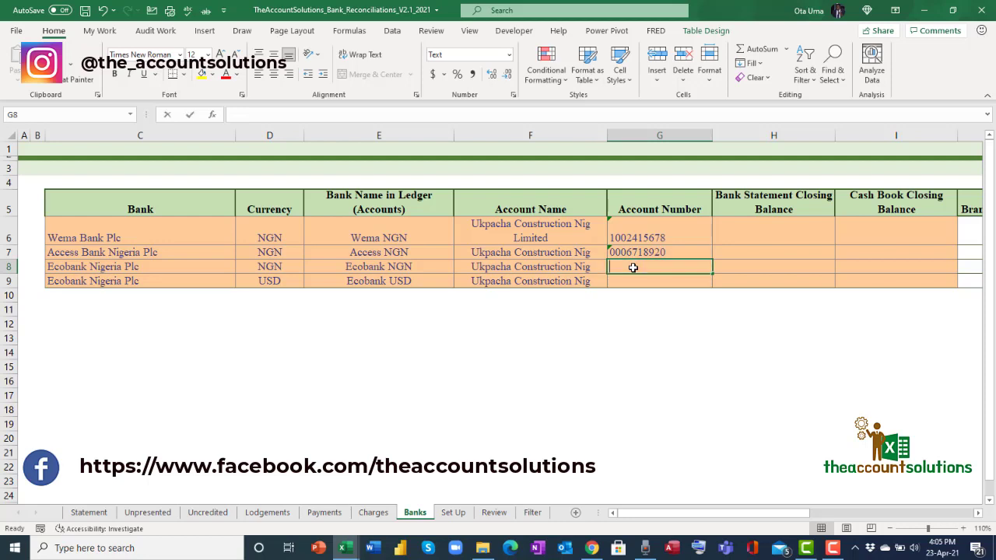
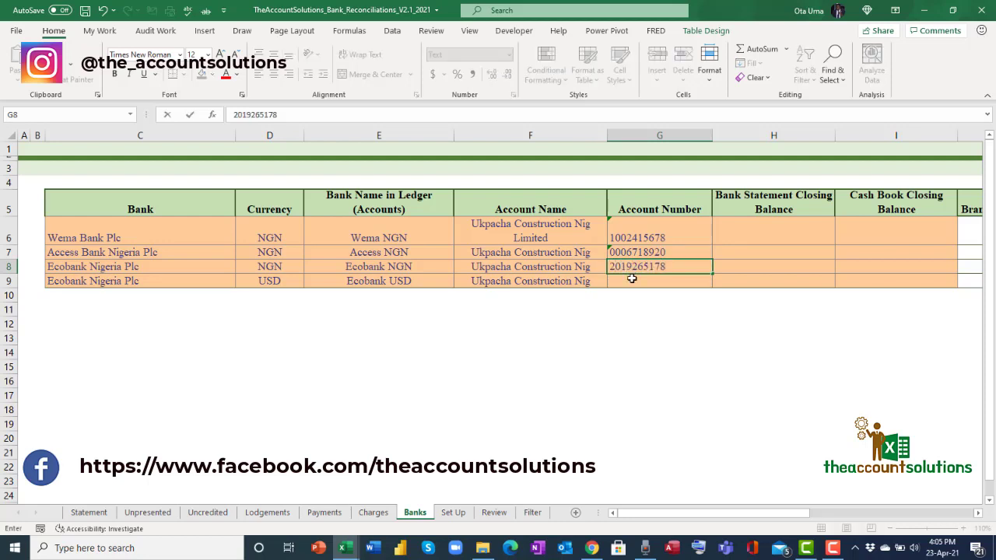
key(Return)
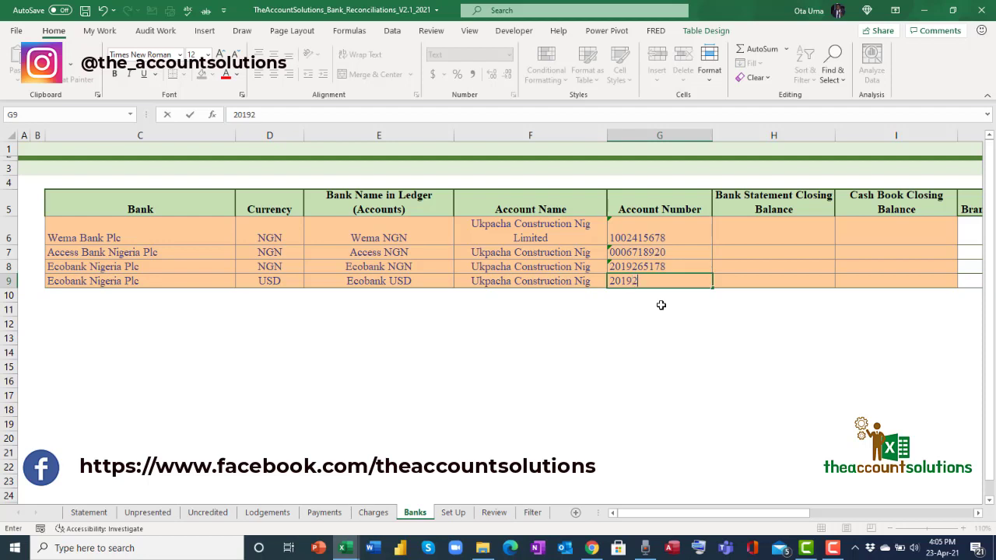
click(743, 255)
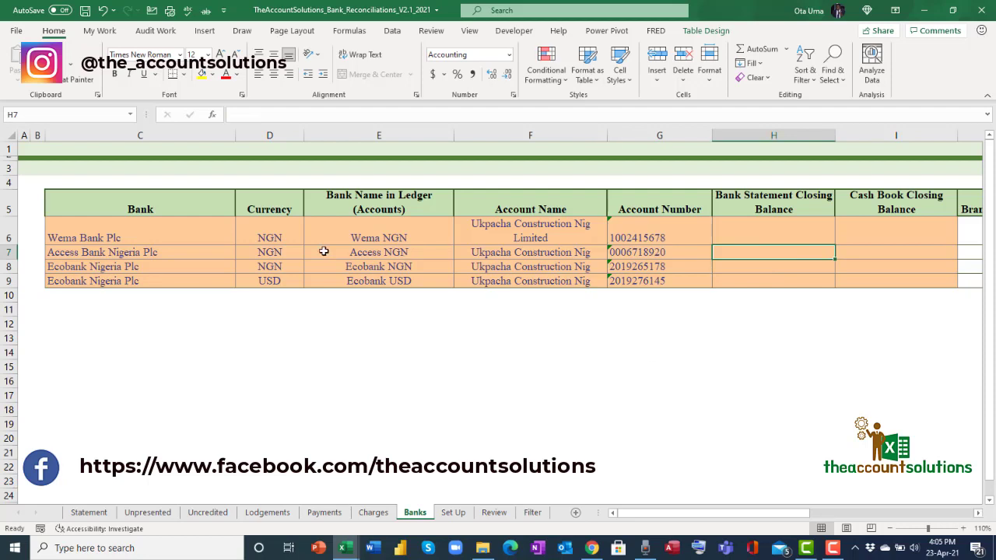
drag(91, 224, 625, 281)
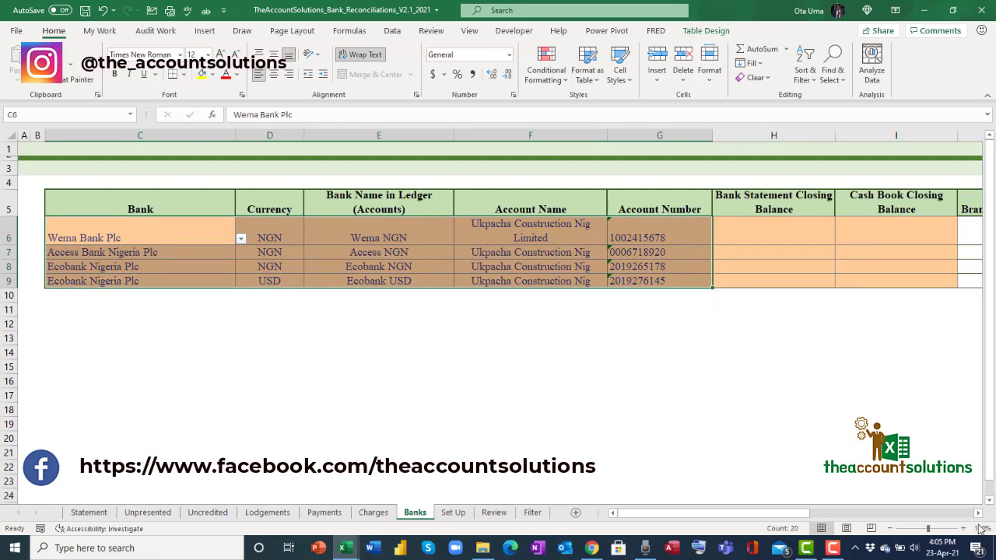
click(979, 513)
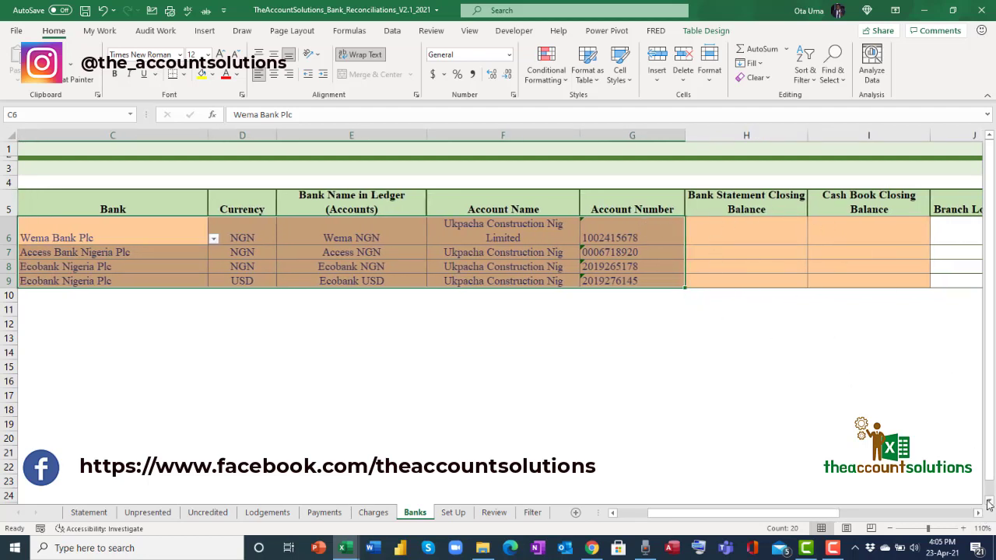
click(774, 227)
drag(774, 228, 851, 280)
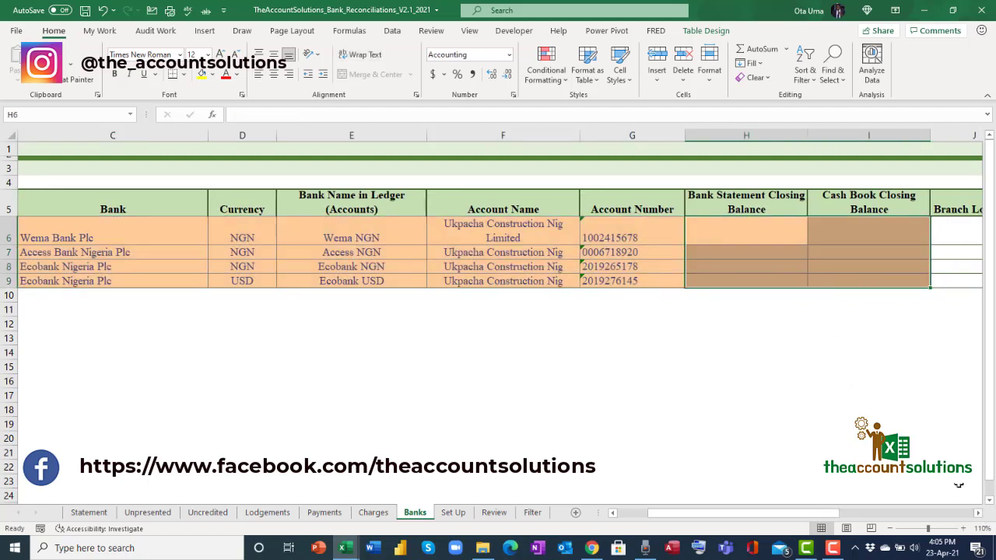
click(981, 514)
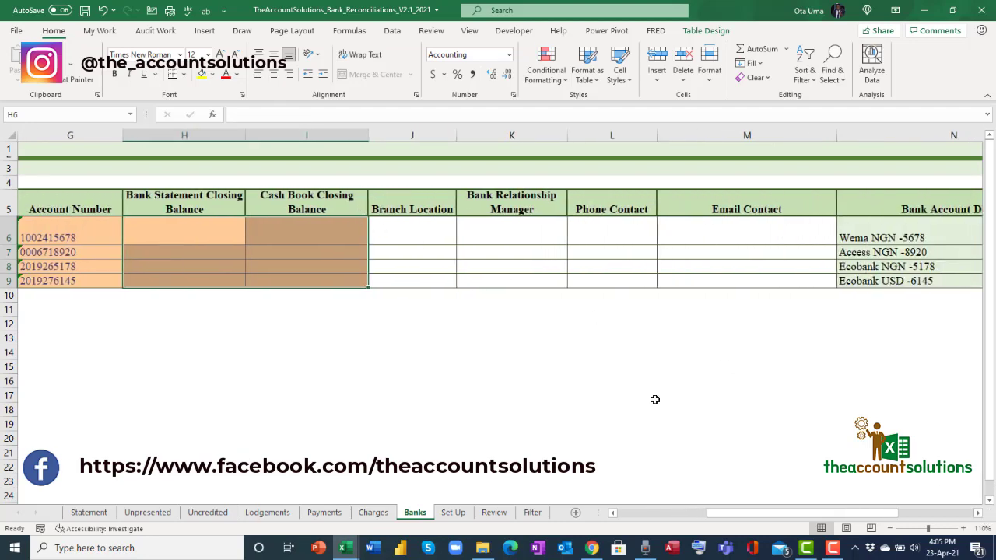
drag(770, 517, 662, 491)
drag(109, 229, 868, 274)
drag(749, 514, 845, 494)
drag(339, 226, 627, 282)
click(300, 235)
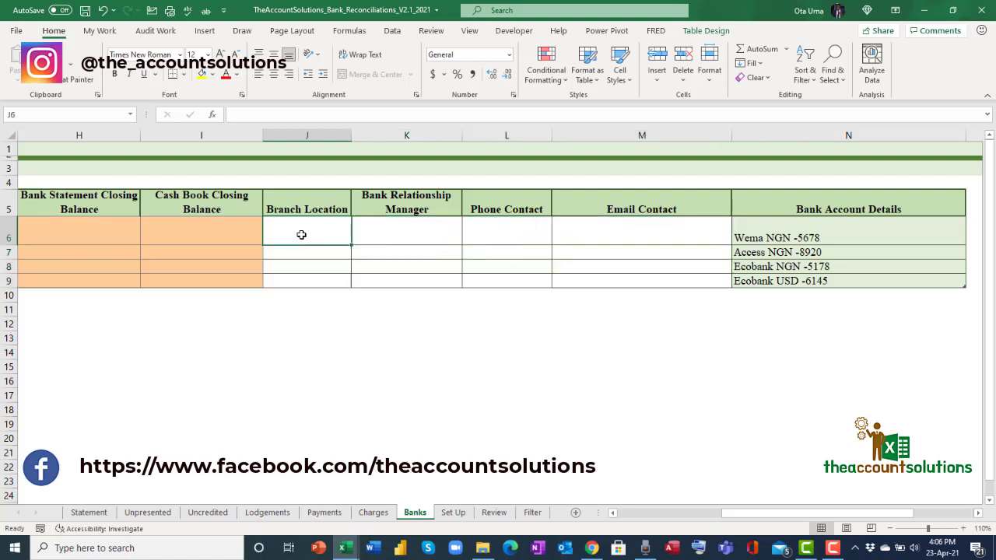
click(412, 236)
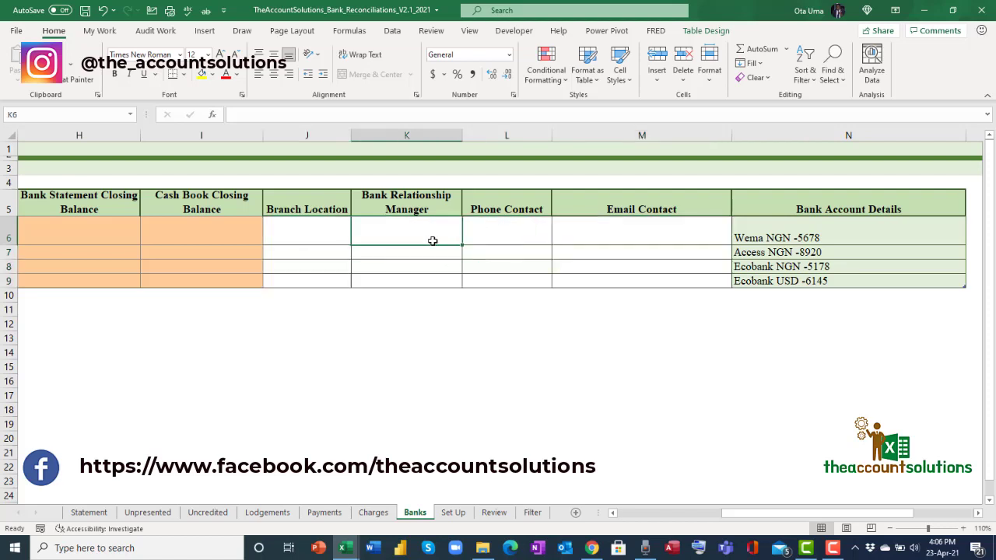
click(493, 235)
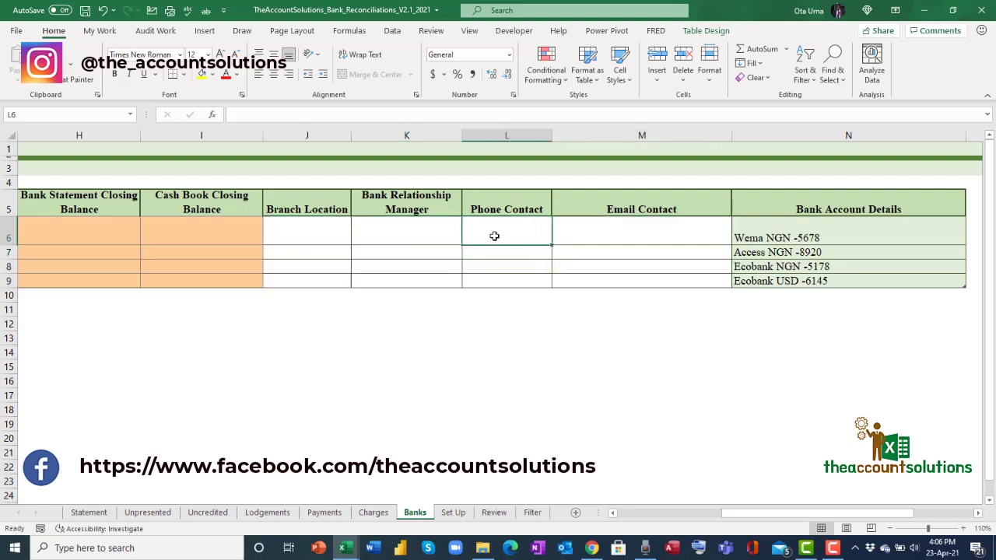
click(647, 232)
click(298, 237)
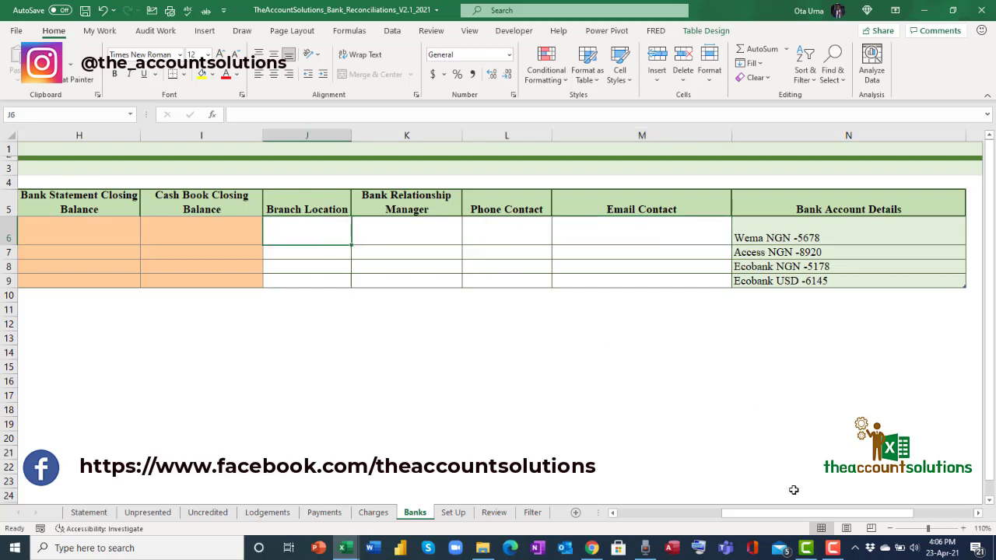
scroll(789, 383, right, 2)
click(714, 232)
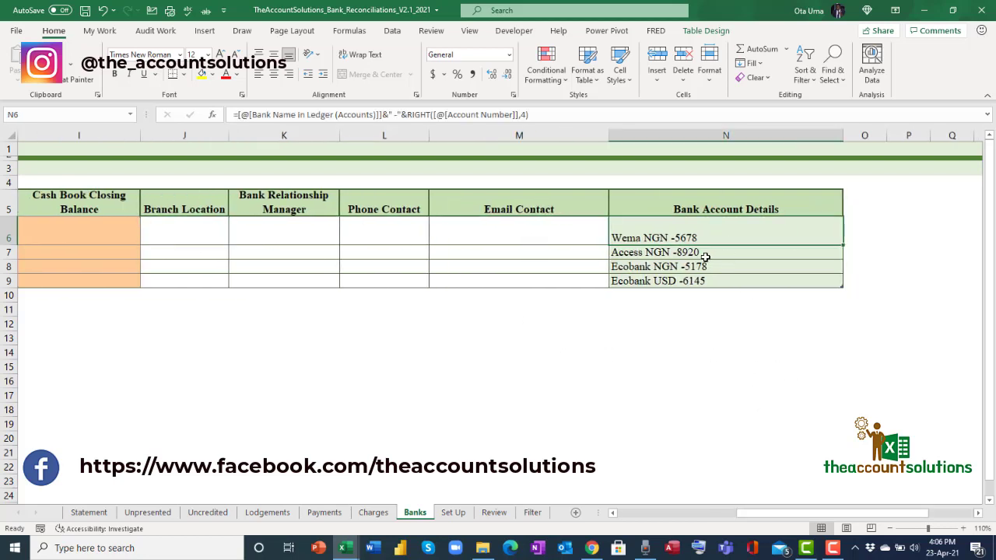
key(Down)
key(Down)
key(Down)
key(Down)
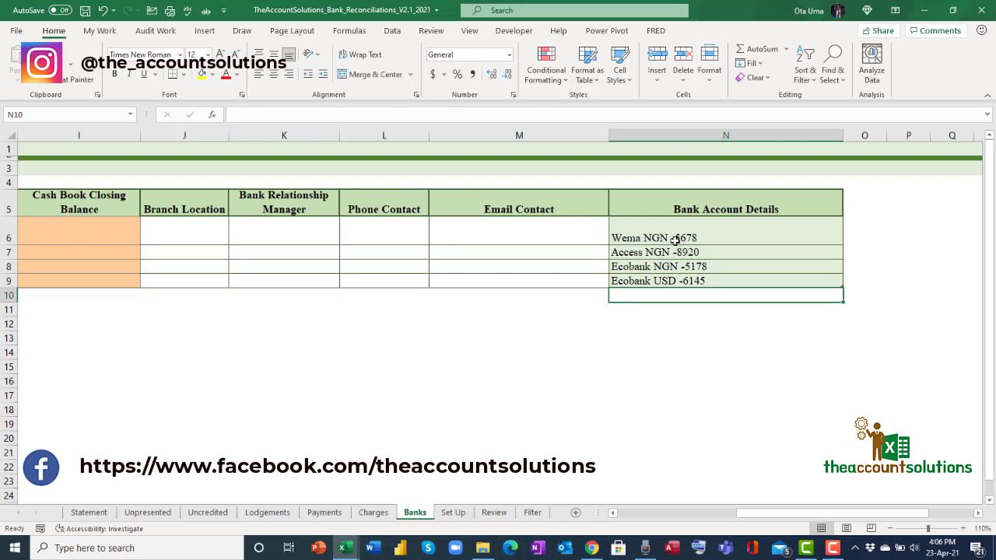
click(674, 239)
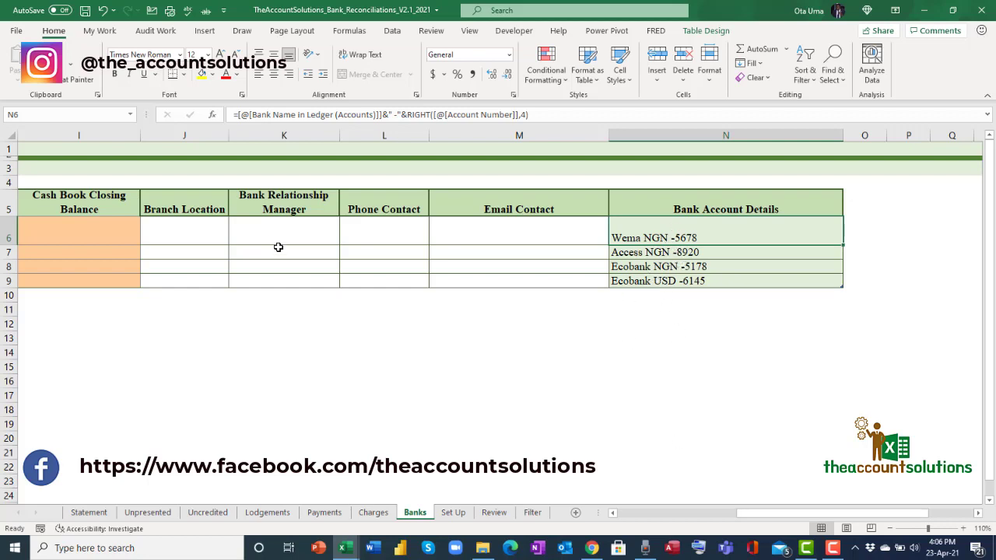
drag(189, 224, 480, 285)
click(369, 249)
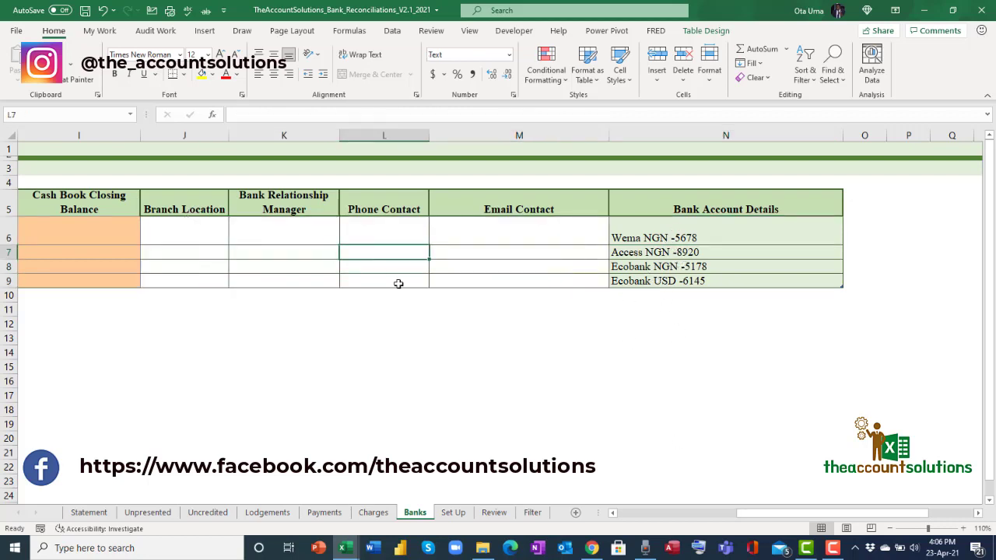
drag(788, 517, 721, 525)
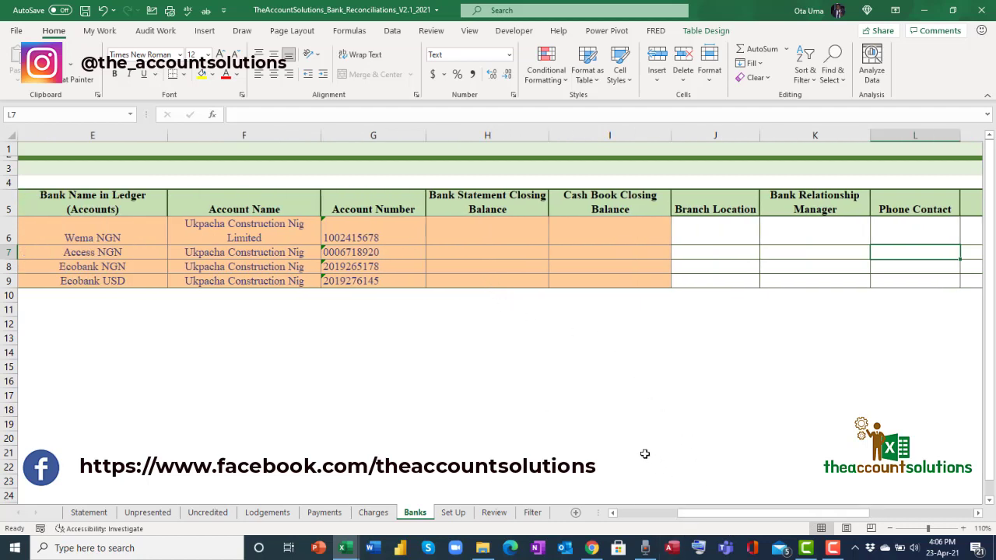
Review the Wema, Access and Ecobank USD closing balance cells in the Banks table.
drag(715, 520, 699, 521)
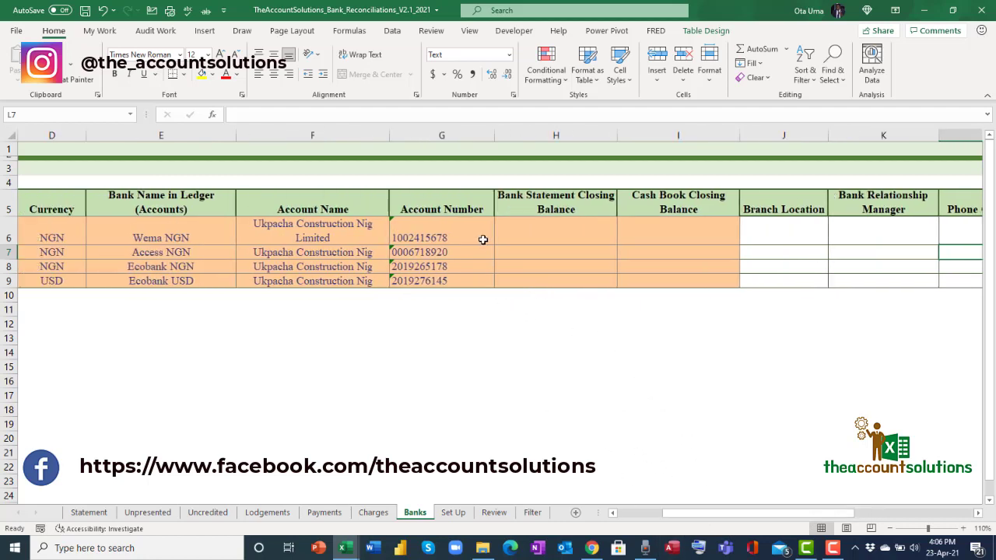
click(543, 232)
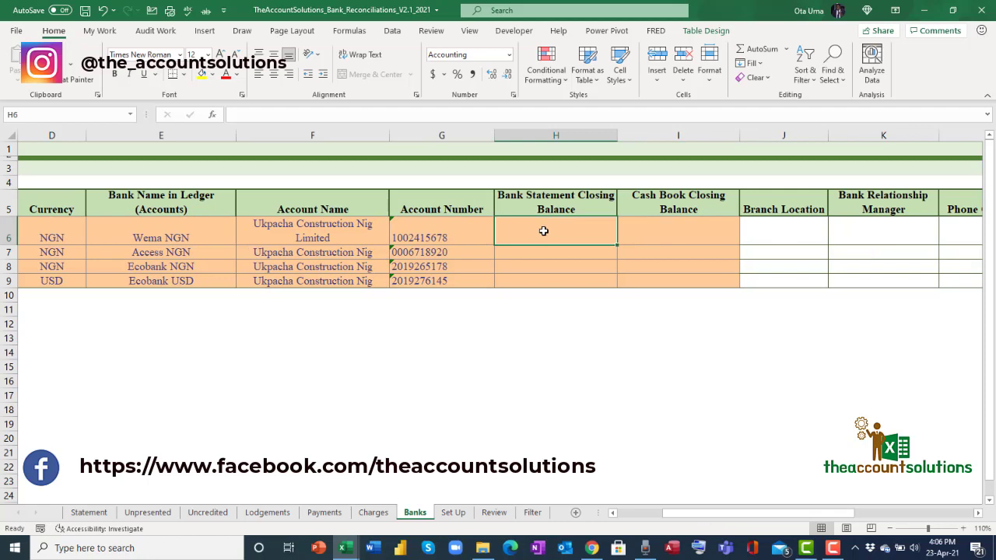
click(692, 248)
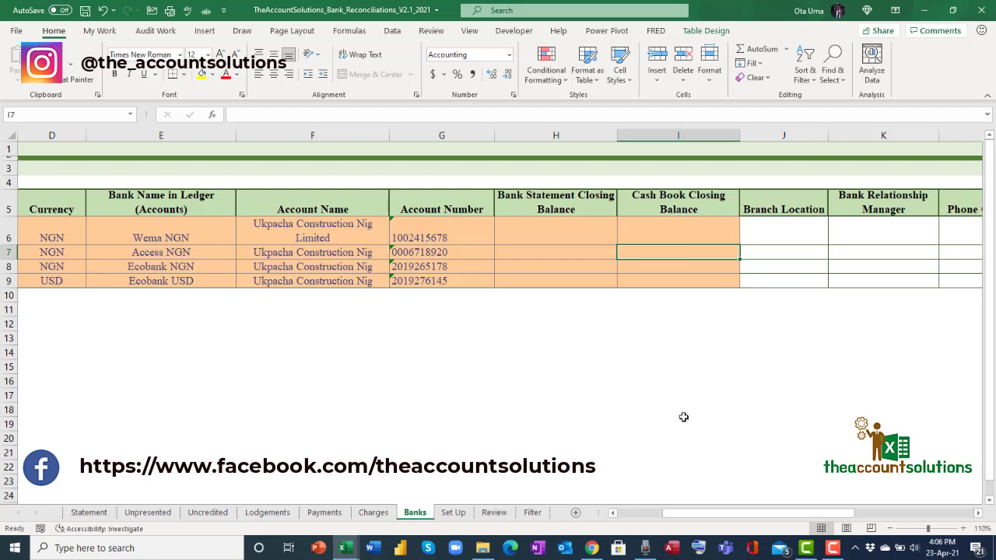
drag(792, 512, 772, 515)
click(92, 237)
click(343, 236)
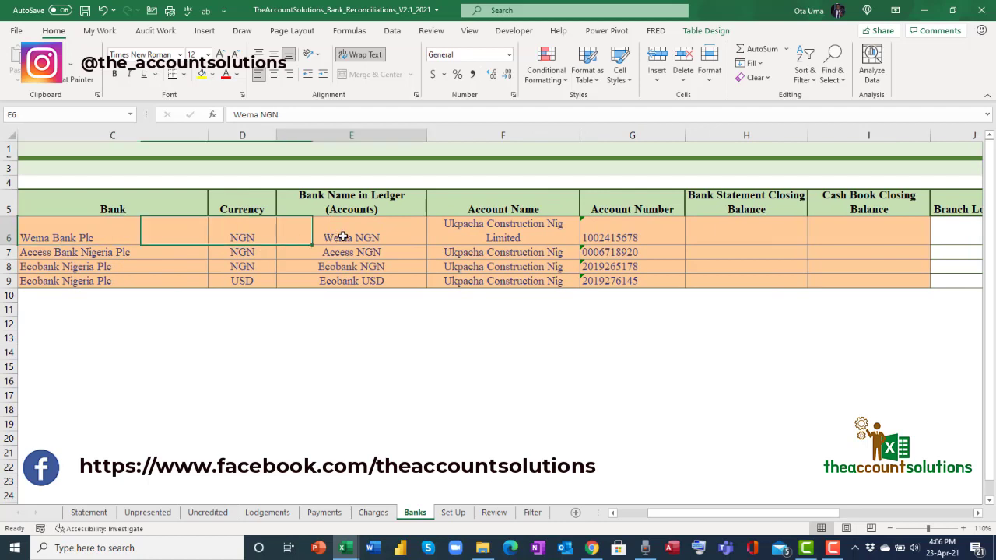
drag(692, 515, 708, 504)
click(485, 231)
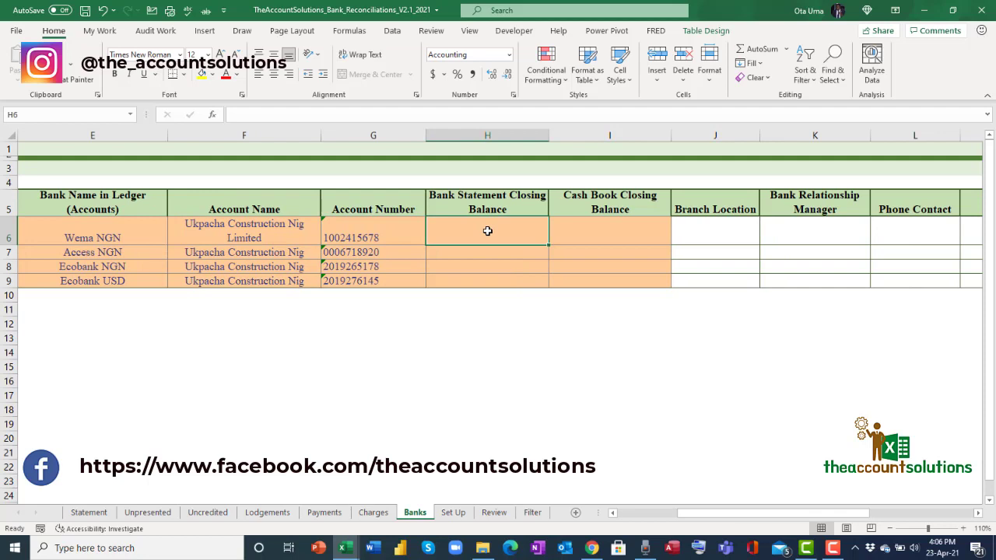
click(586, 229)
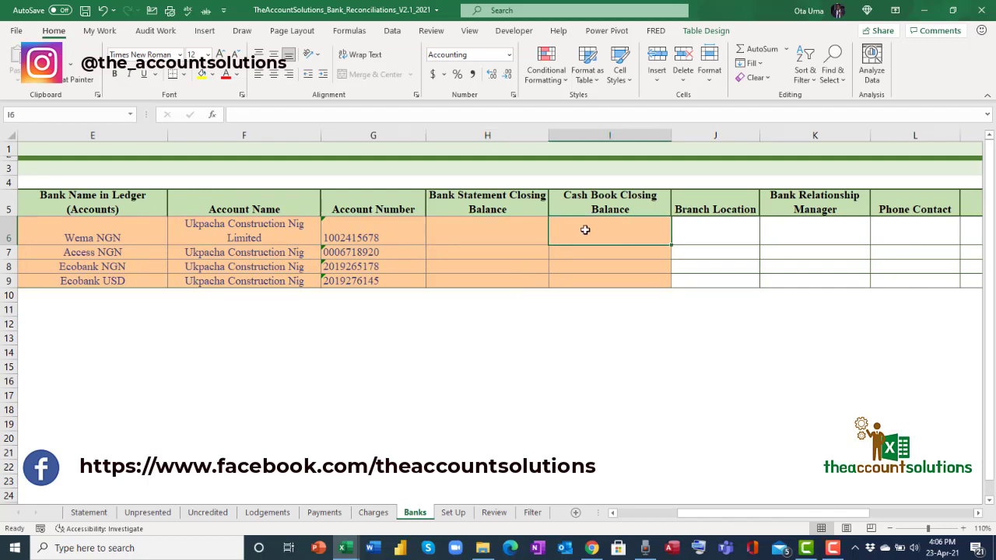
click(479, 253)
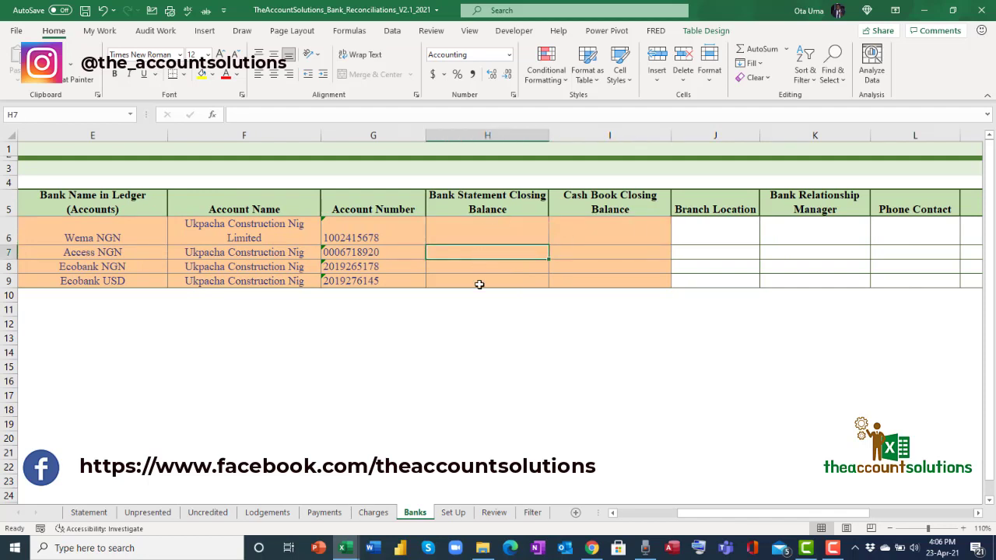
click(480, 283)
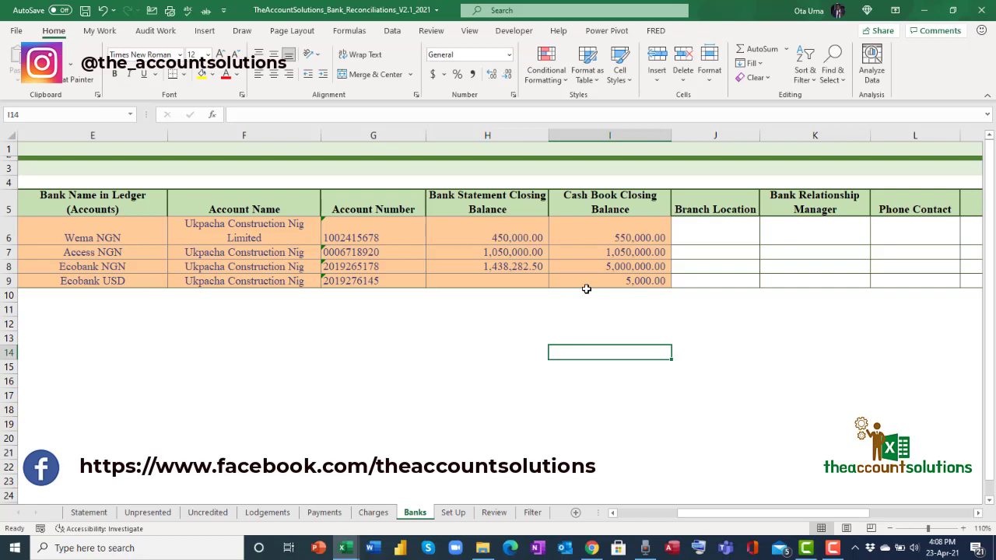
Re-enter the Ecobank USD closing balances so statement and cash book both read 5,000.00.
click(588, 282)
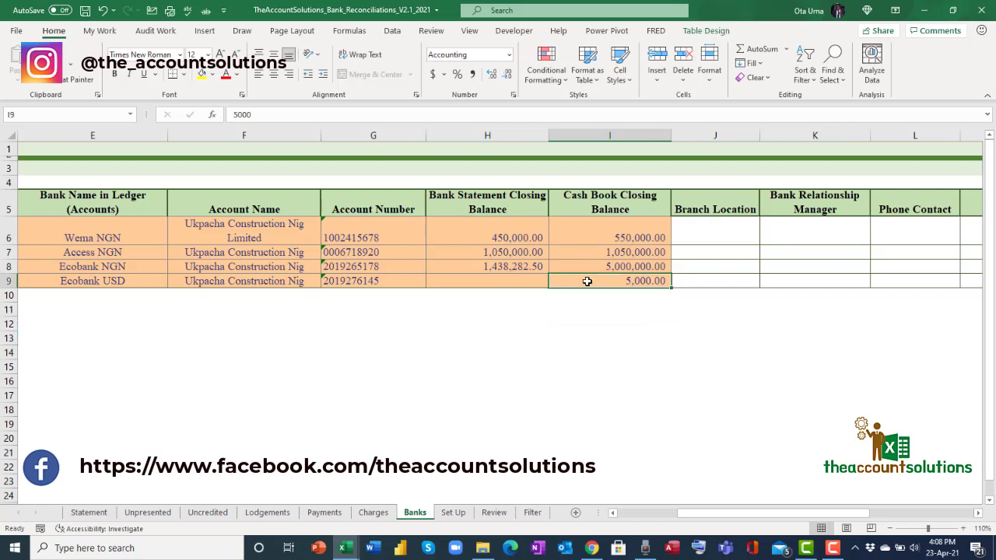
key(BackSpace)
click(509, 282)
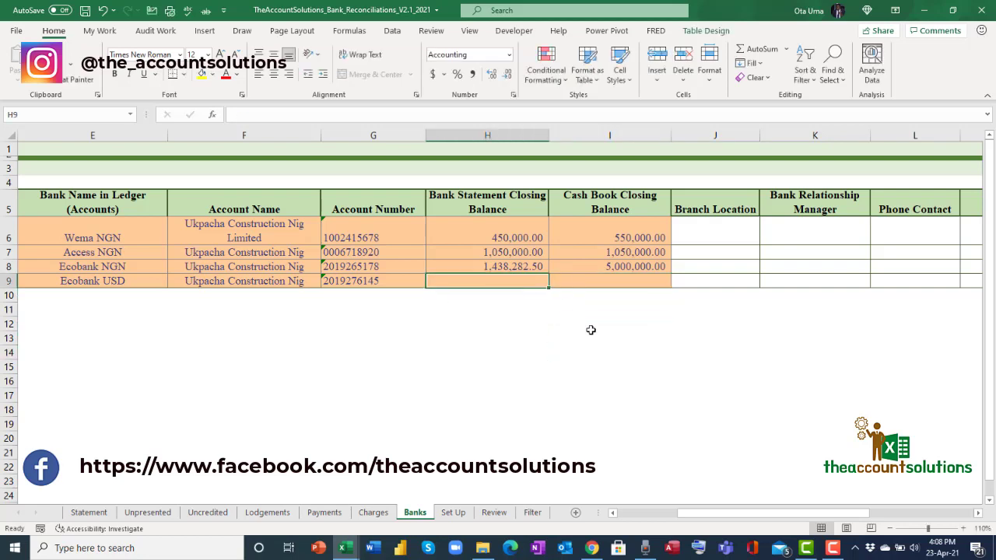
text(5000)
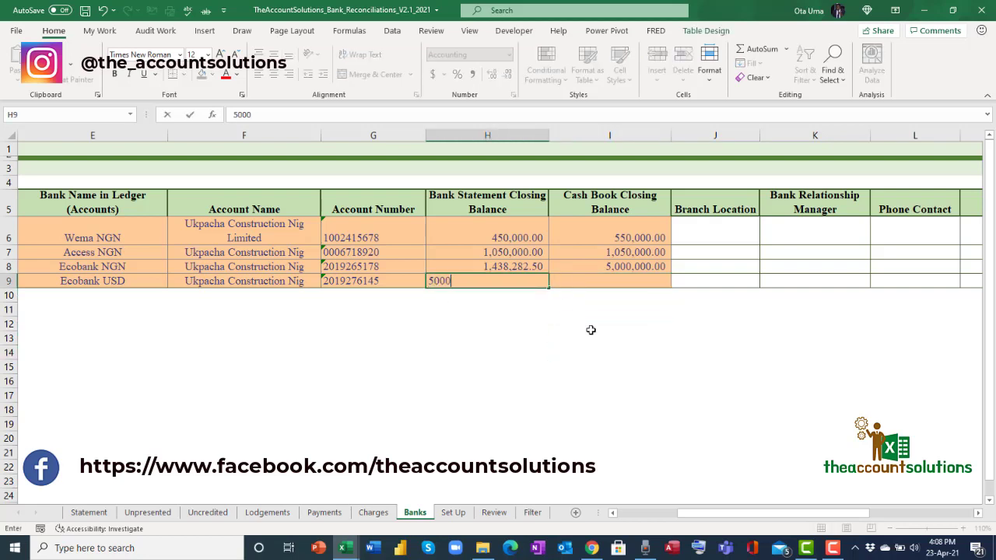
key(Tab)
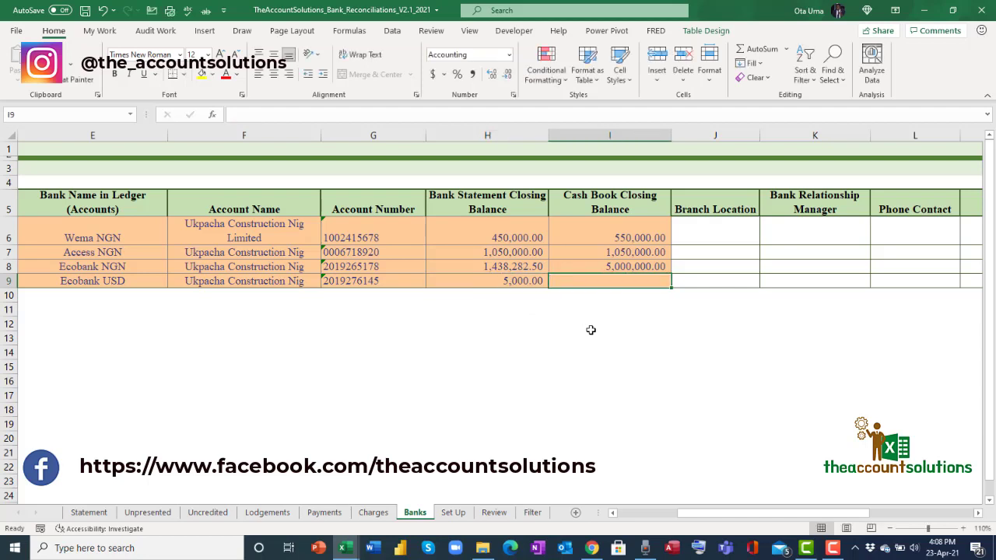
text(5000)
key(Tab)
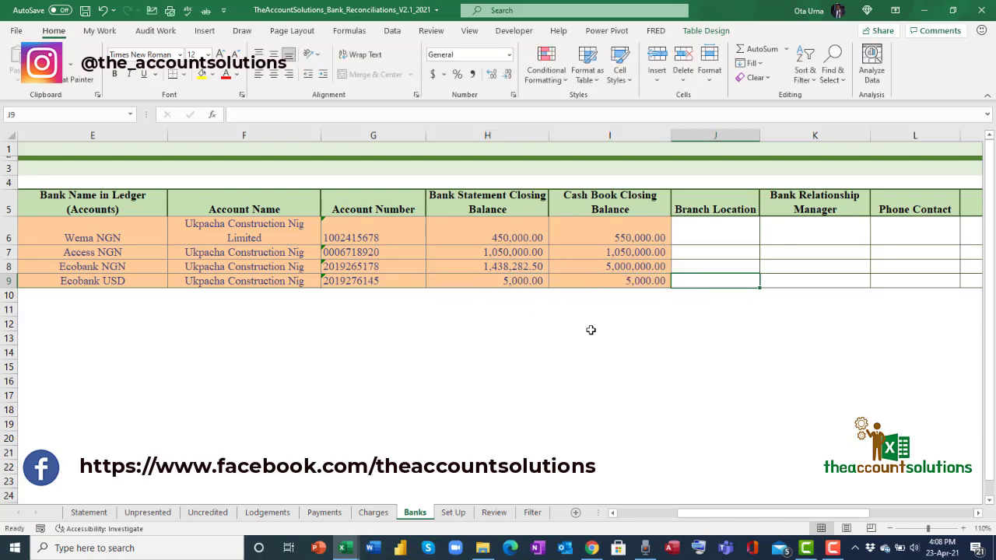
Review the Bank, Currency, Account Name, Account Number and closing balance columns, then go to Statement.
drag(731, 514, 674, 520)
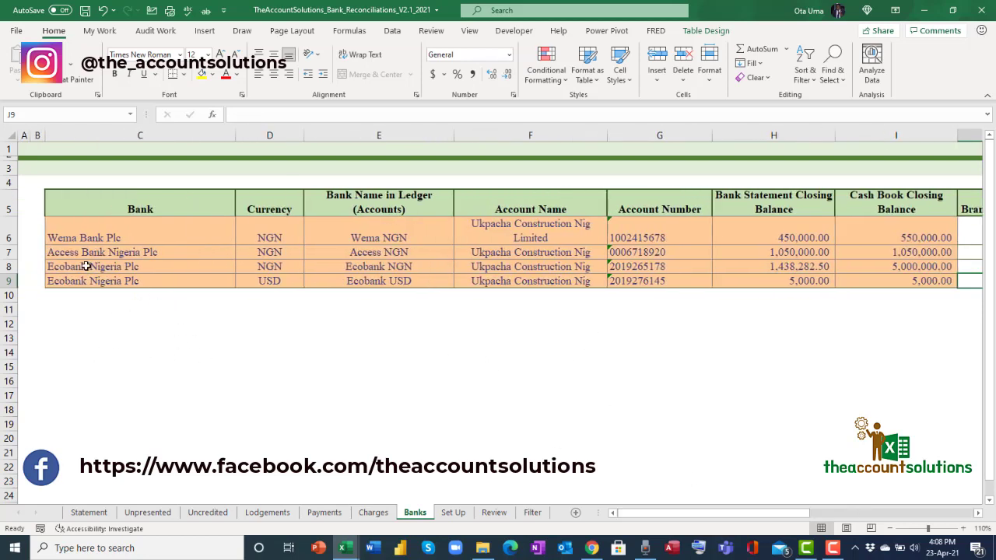
click(111, 293)
key(Right)
key(Right)
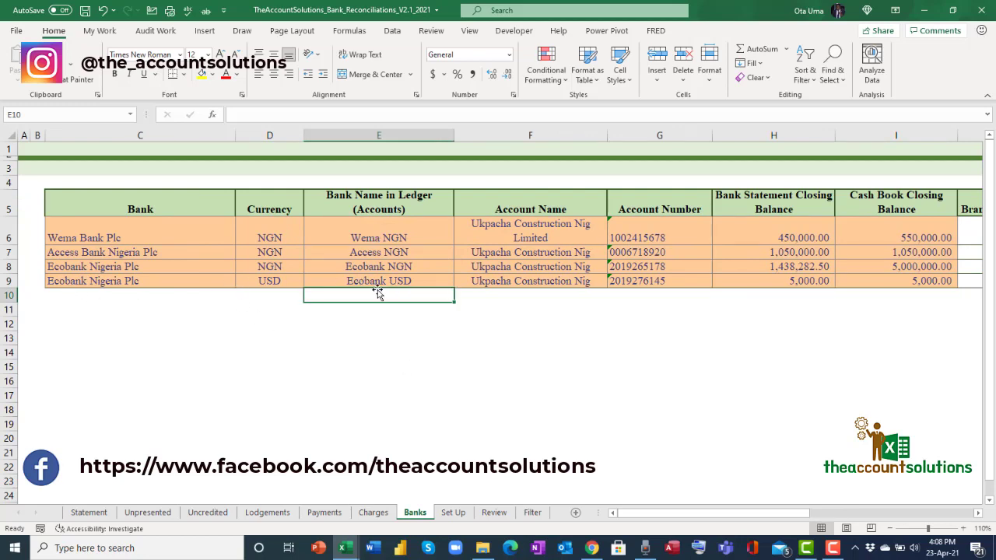
click(147, 297)
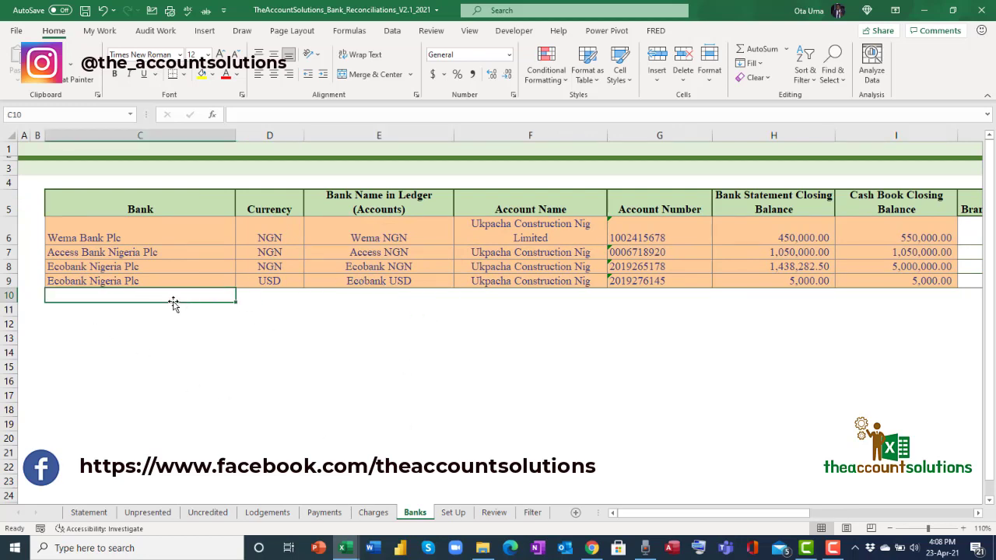
click(274, 294)
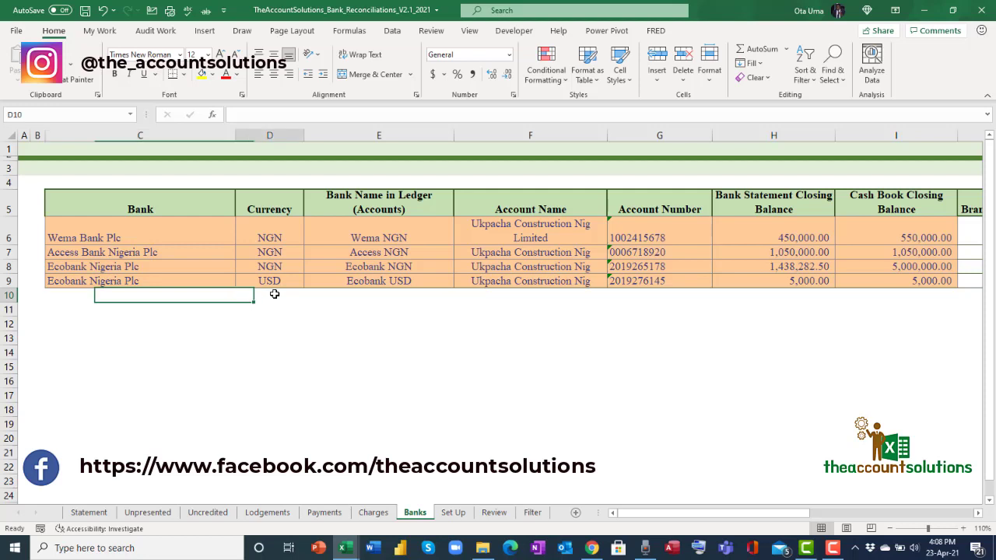
click(513, 295)
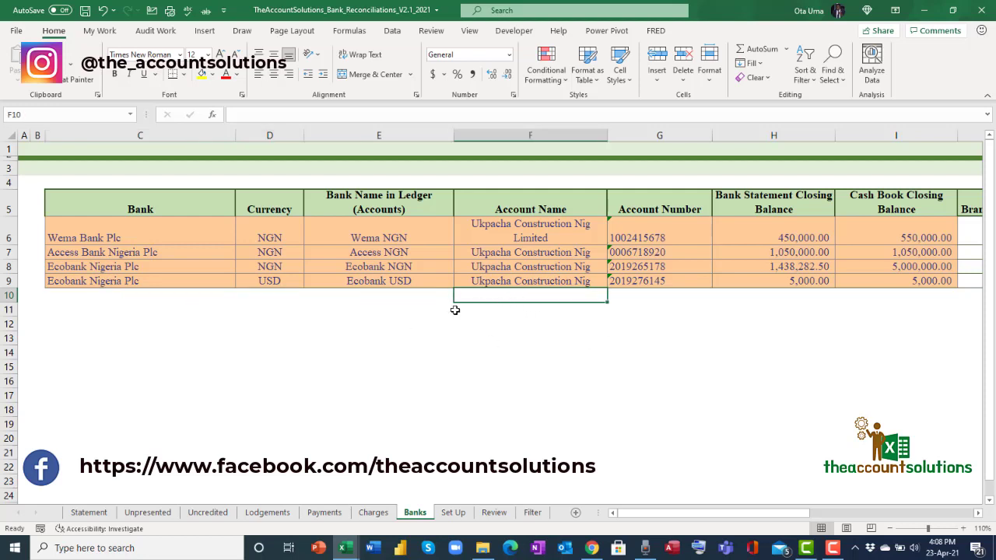
click(627, 302)
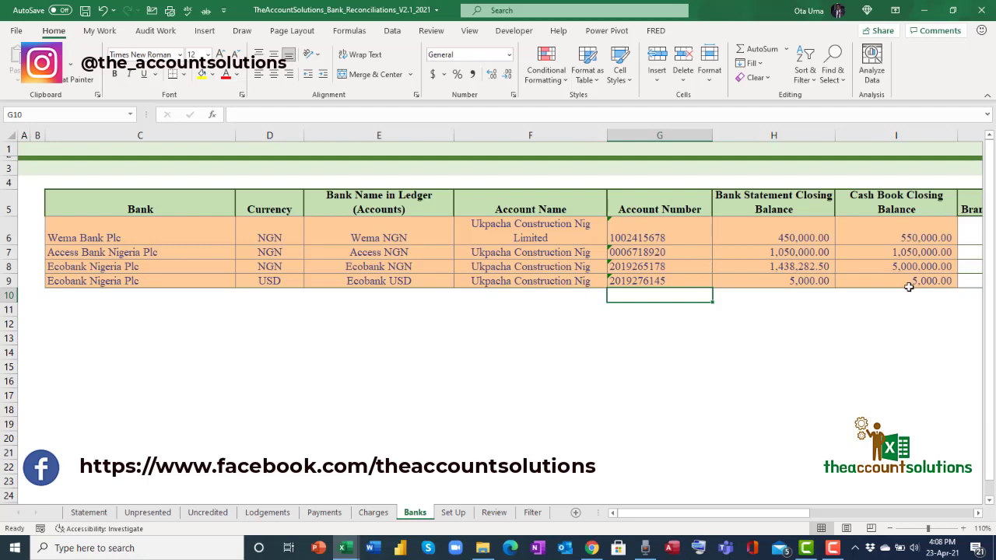
click(769, 212)
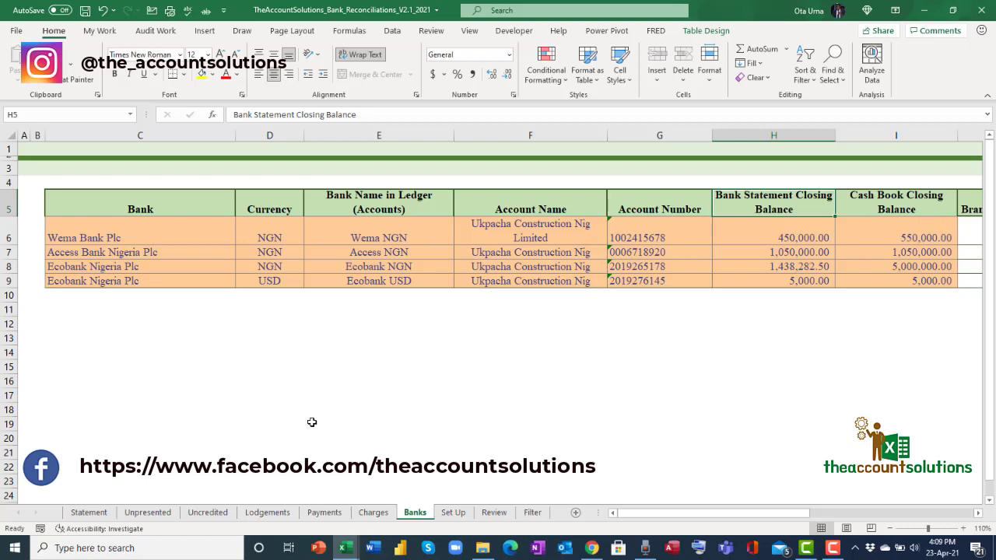
click(88, 512)
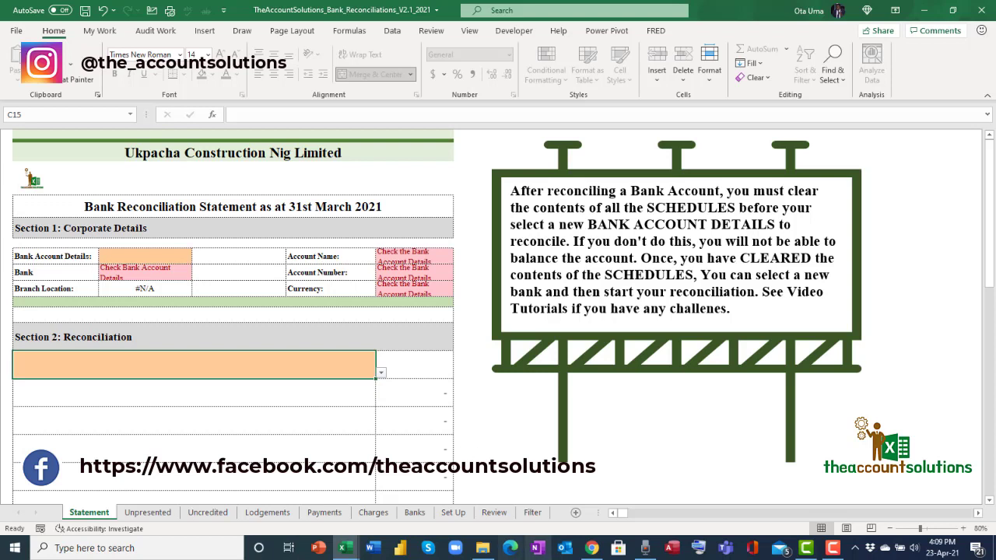
Zoom in and set the C15 starting balance to Balance as per Bank Book.
click(381, 373)
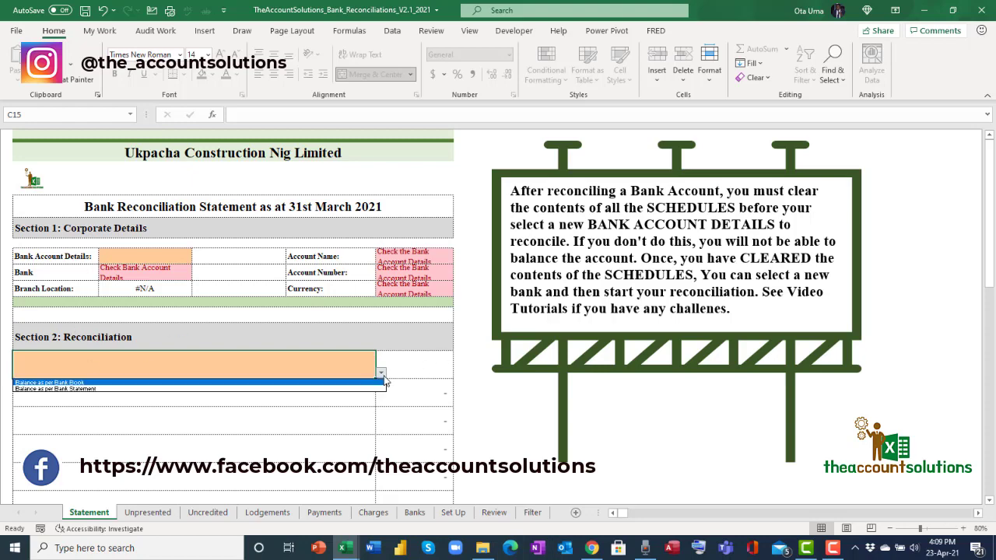
click(962, 529)
click(962, 529)
click(962, 528)
click(962, 529)
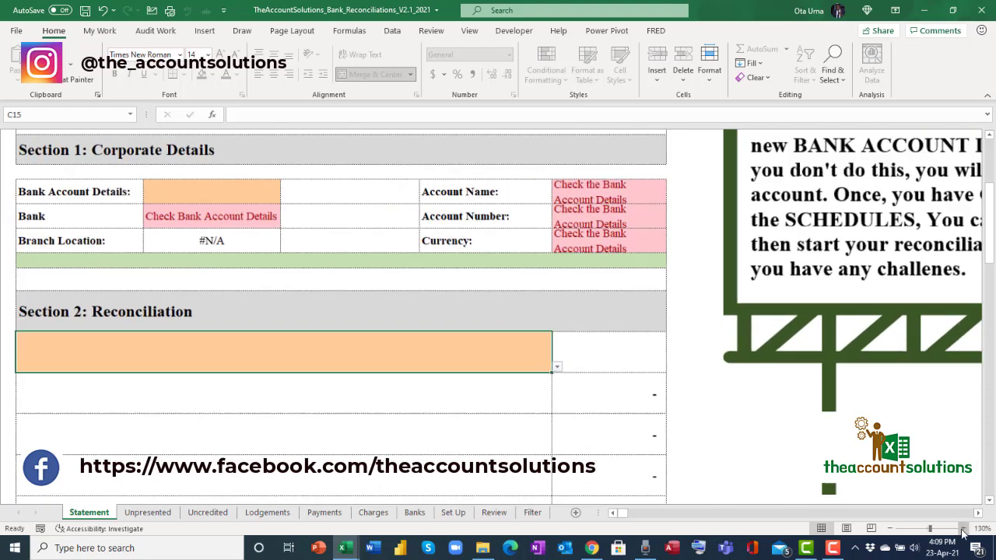
click(962, 528)
click(962, 528)
click(616, 385)
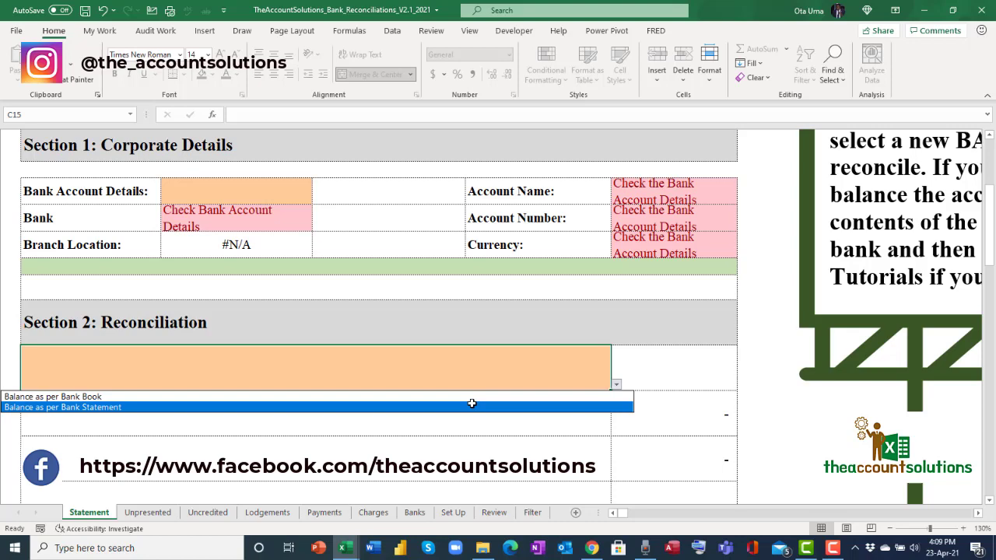
click(256, 397)
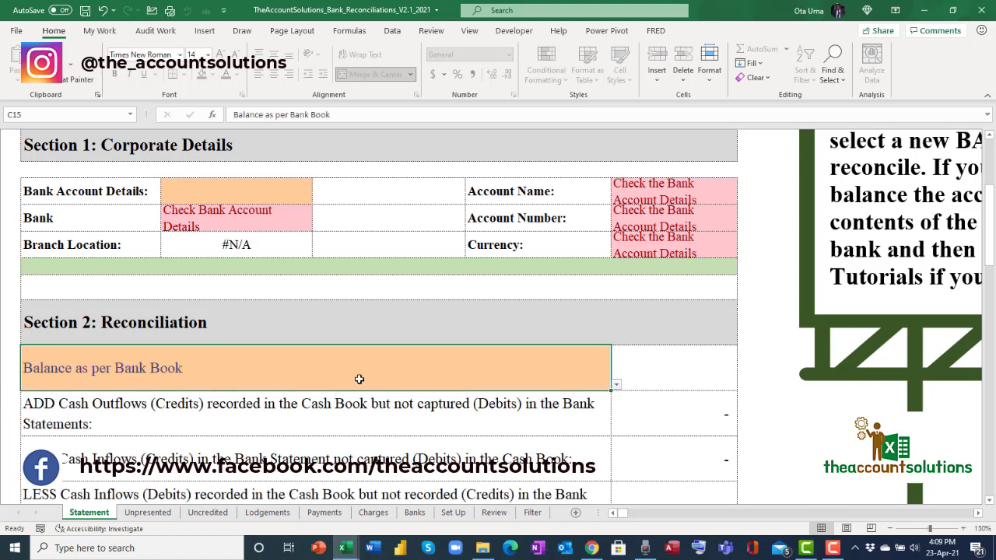
Change the starting balance to Balance as per Bank Statement and zoom back out to 90%.
scroll(519, 417, down, 5)
scroll(499, 390, up, 1)
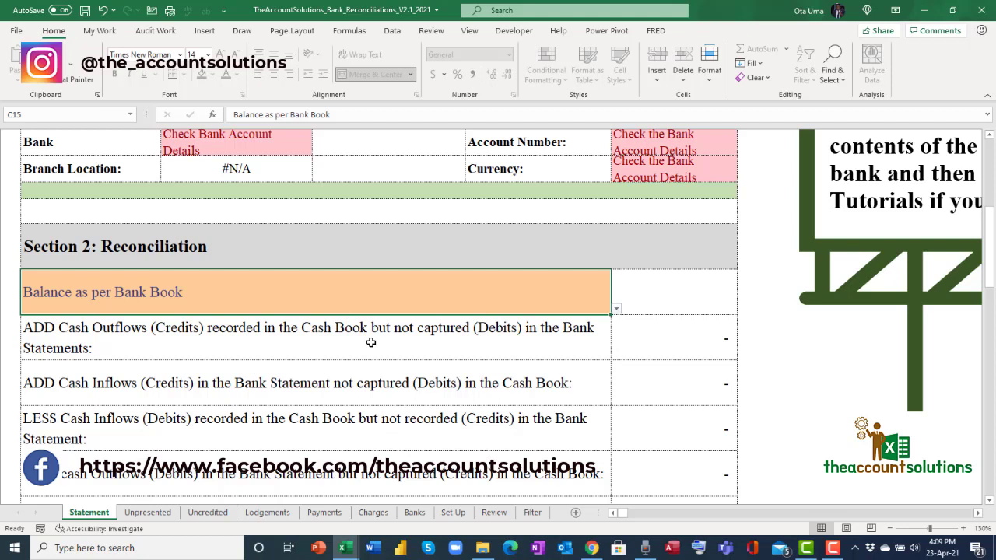
click(616, 309)
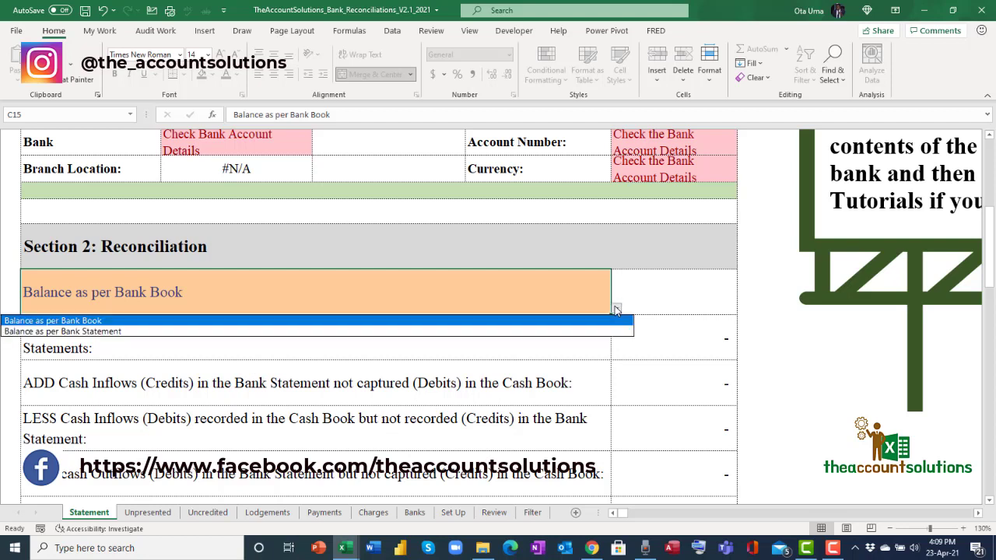
click(485, 327)
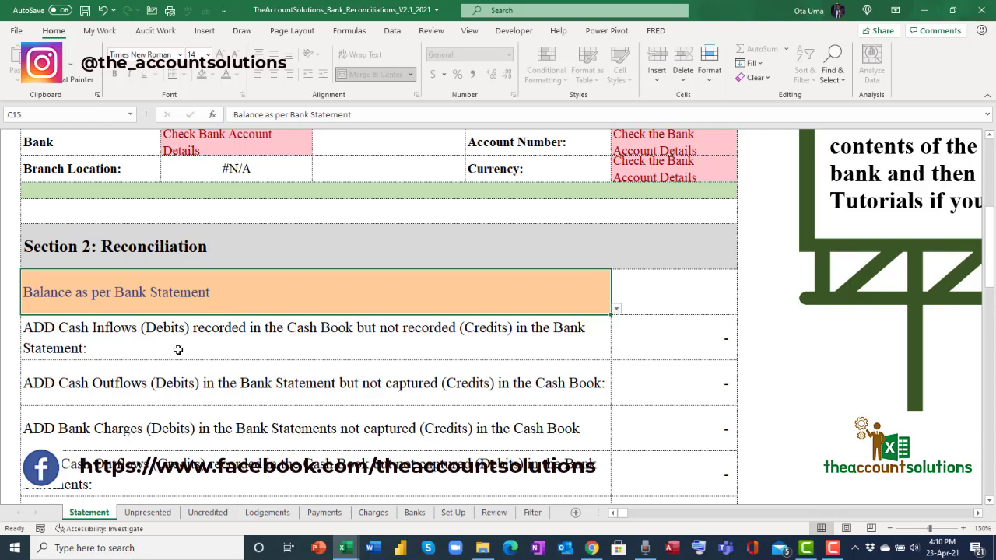
click(890, 528)
click(891, 528)
click(890, 528)
click(890, 529)
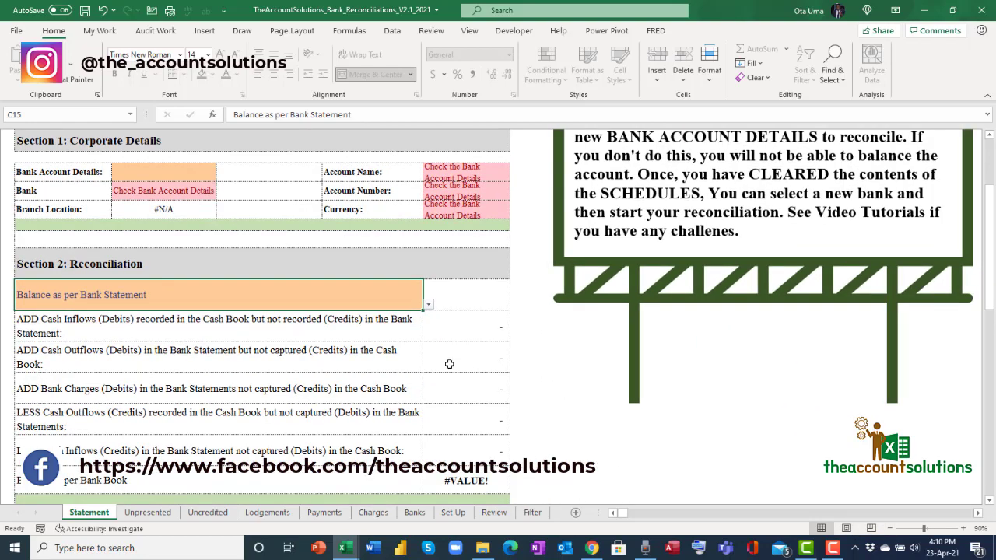
Choose Balance as per Bank Book in the C15 dropdown, leaving Balance as per Bank Statement as the closing line.
scroll(447, 362, down, 1)
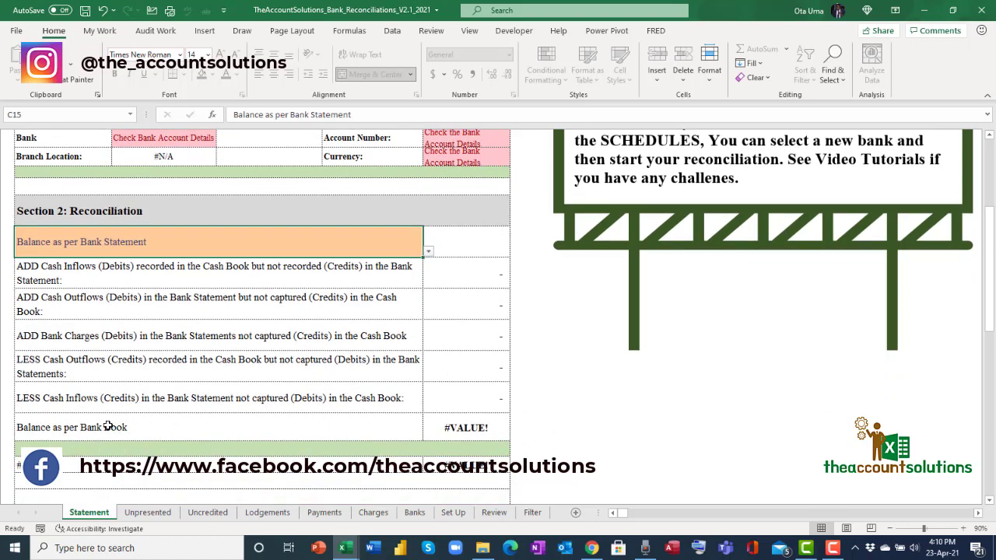
click(428, 252)
click(345, 261)
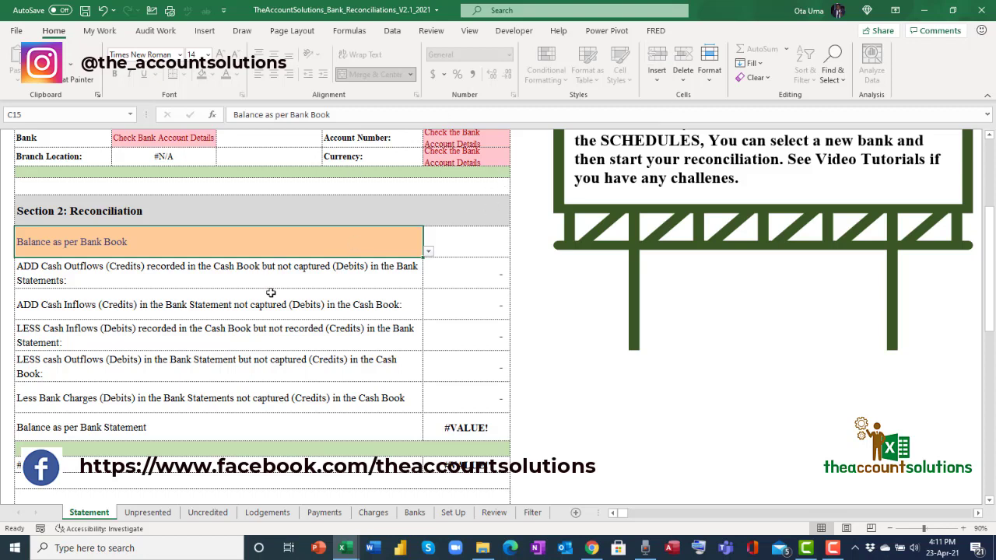
scroll(271, 293, up, 2)
click(191, 233)
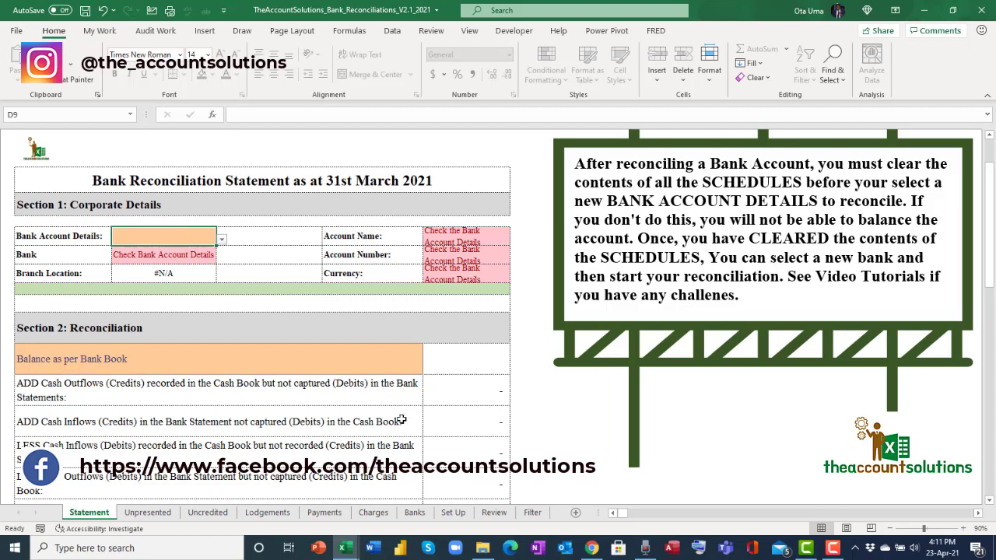
click(414, 513)
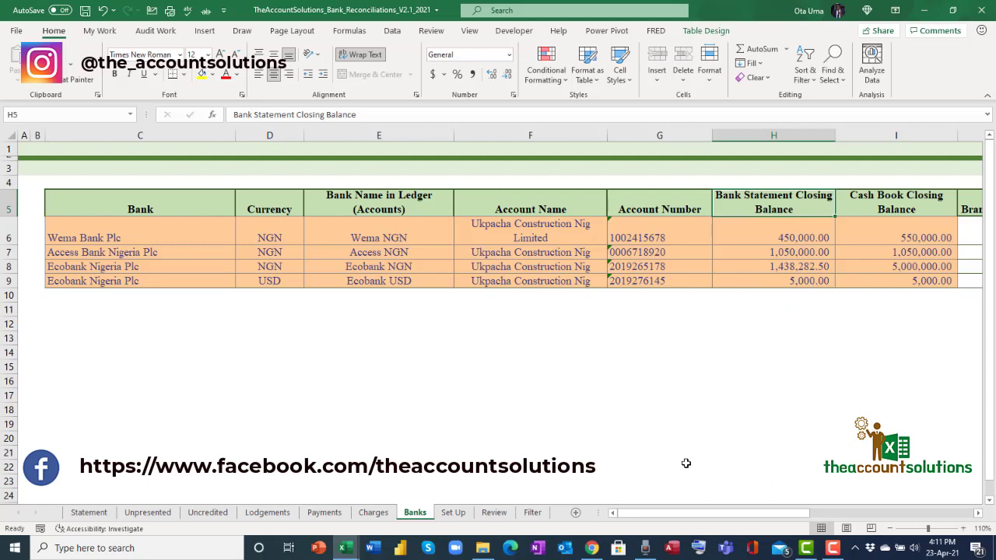
click(107, 514)
scroll(331, 342, down, 1)
scroll(335, 337, up, 2)
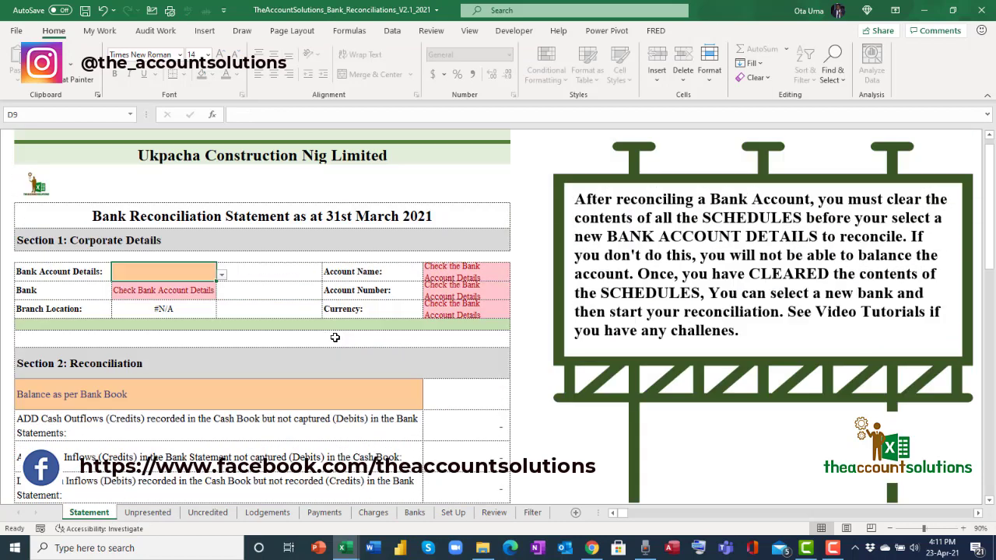
scroll(335, 337, down, 1)
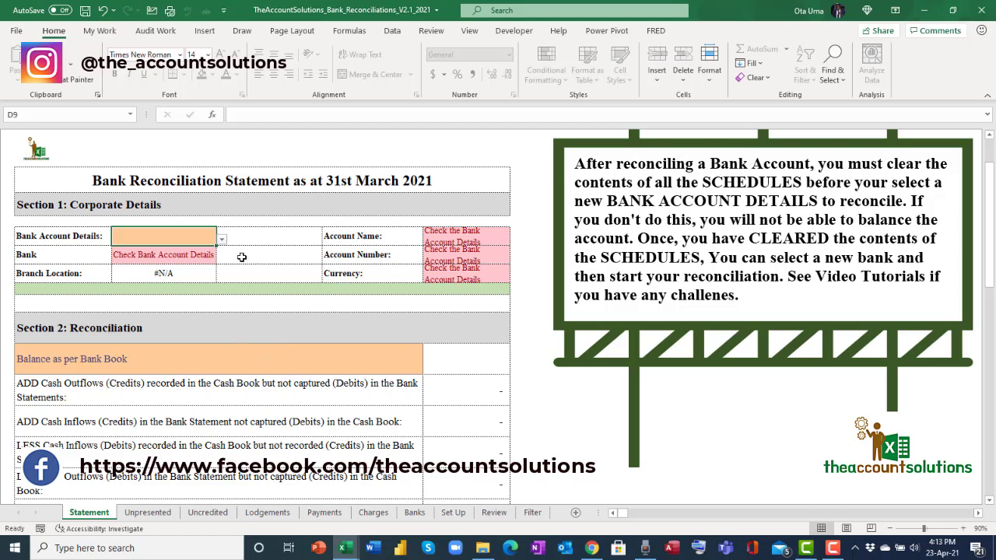
Select Wema NGN in the D9 Bank Account Details dropdown, then compare against the Banks table.
click(221, 243)
click(210, 251)
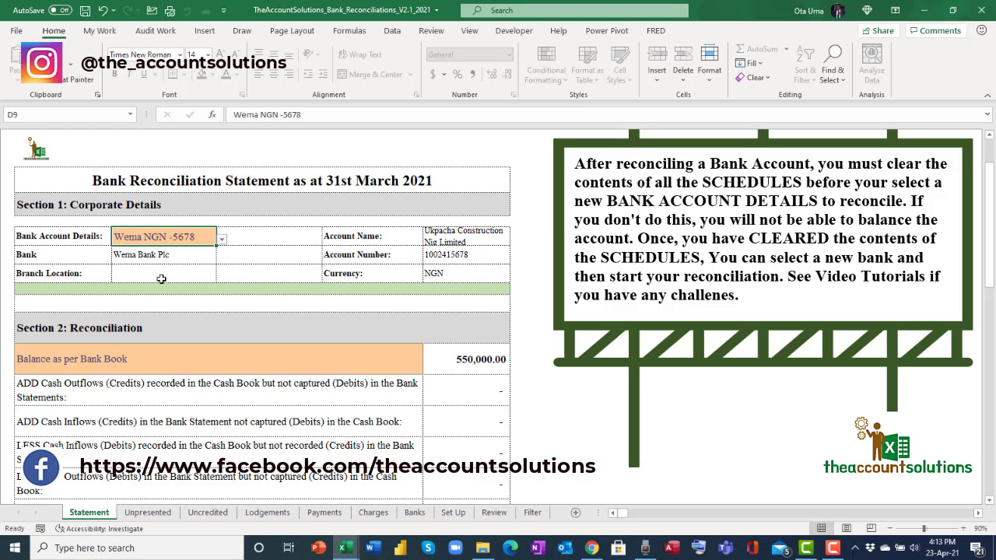
scroll(334, 386, down, 1)
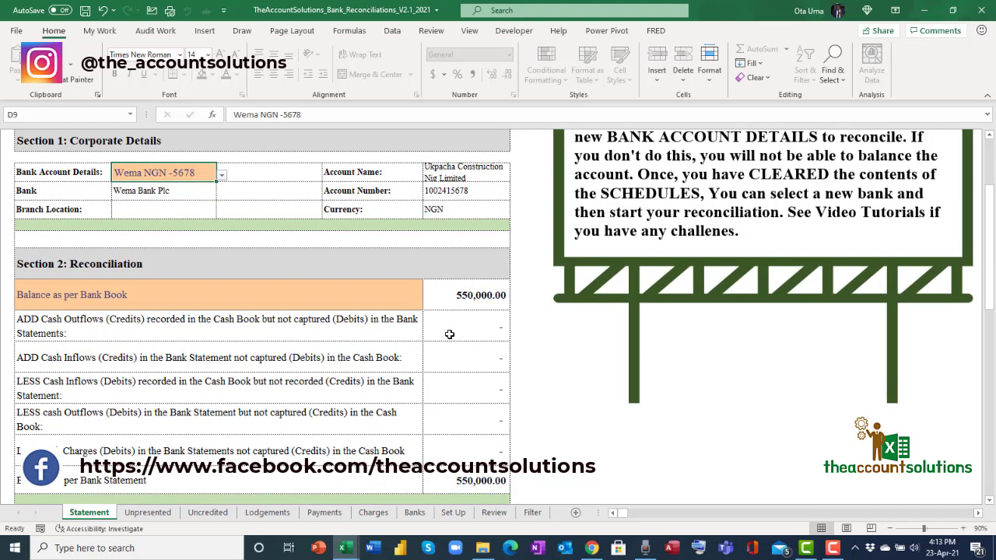
click(414, 513)
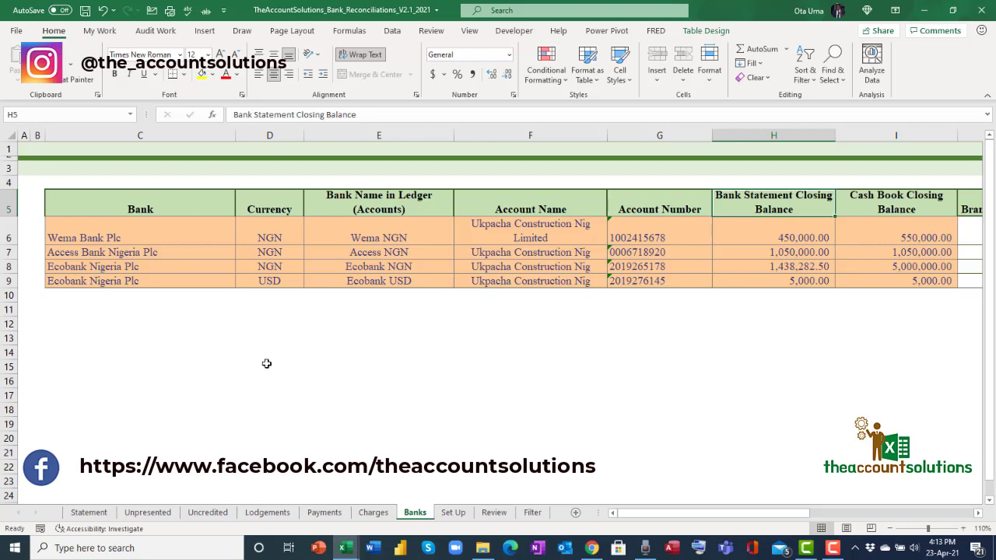
Compare the Wema reconciliation on Statement with its 450,000.00 bank statement balance in Banks H6.
click(88, 512)
scroll(429, 373, down, 2)
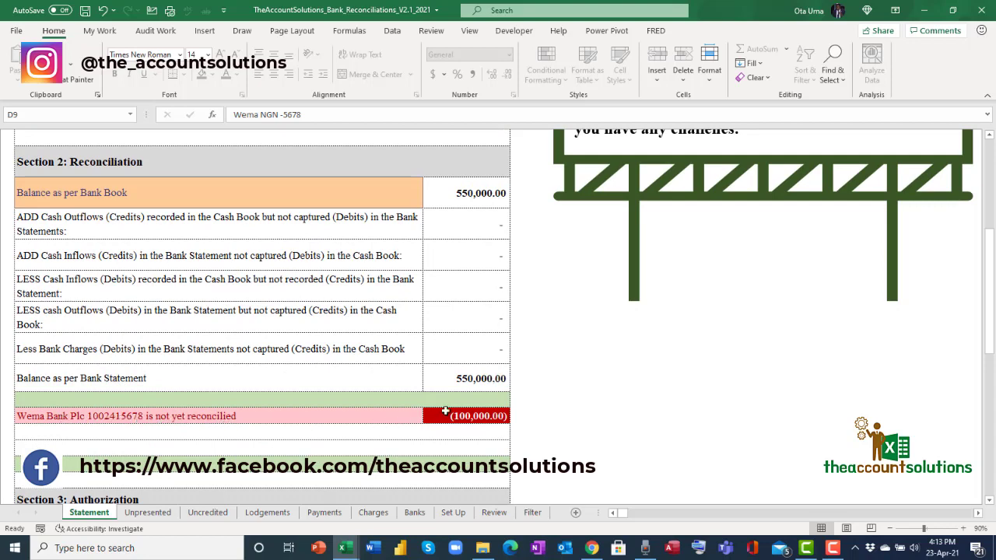
scroll(460, 375, up, 1)
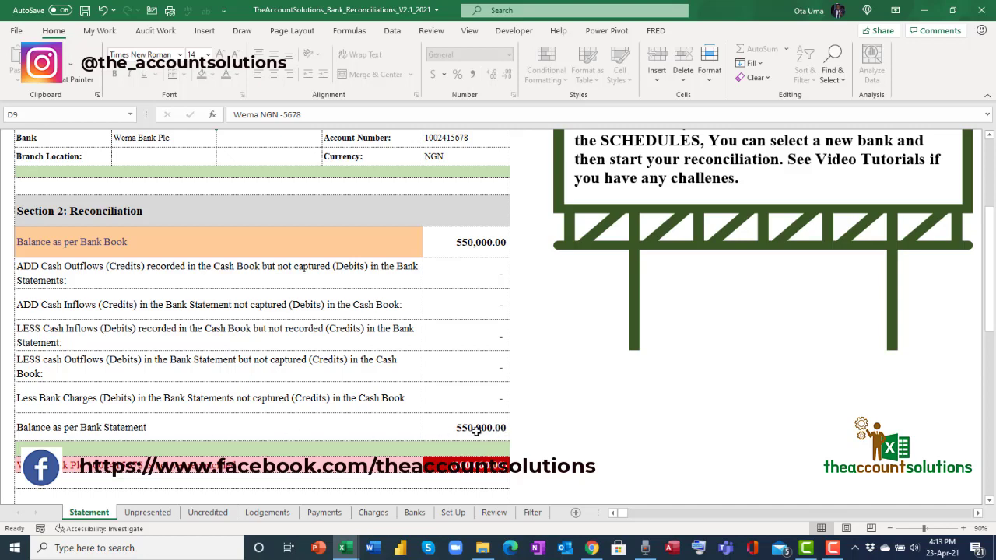
click(415, 513)
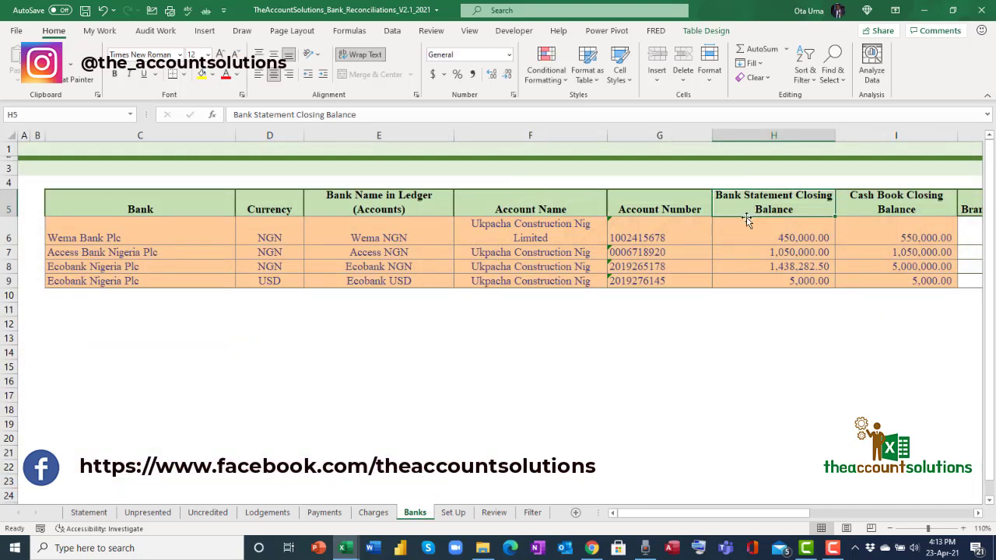
click(803, 237)
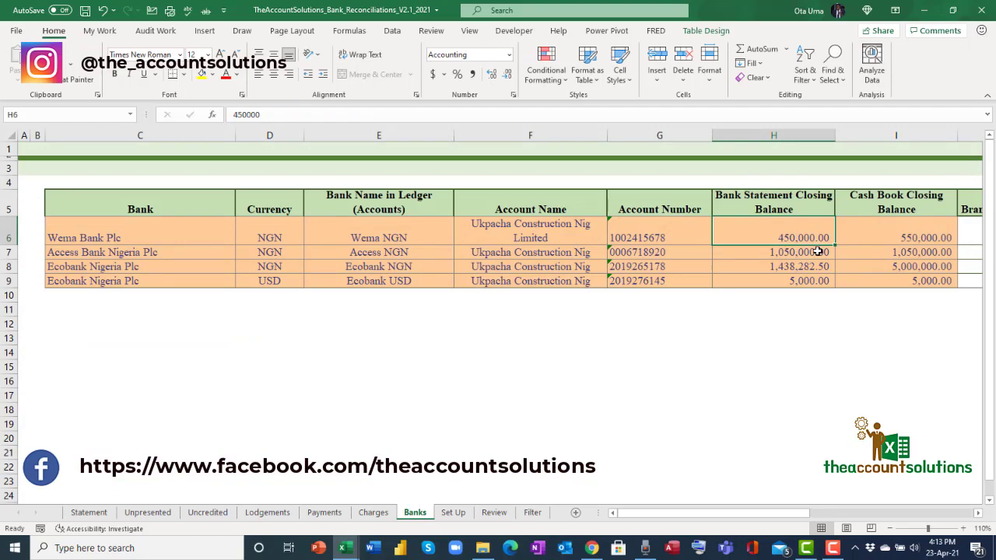
click(88, 513)
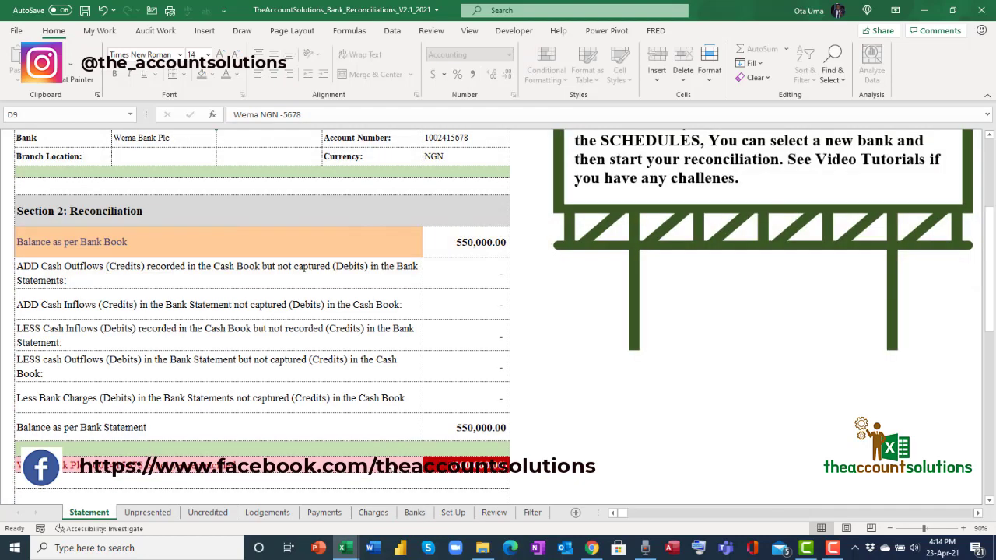
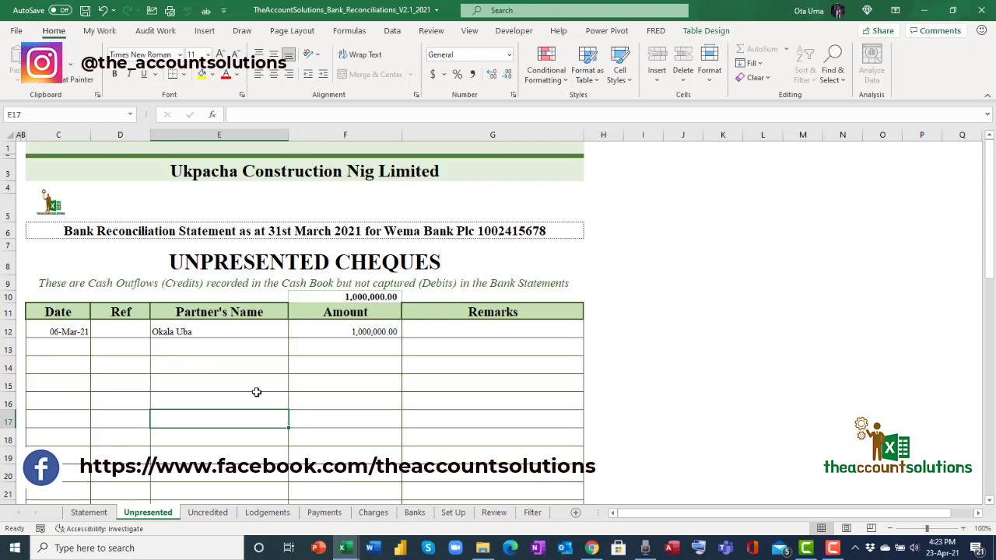
Add the remark 'Reversal of transfer' in G12 for the 06-Mar-21 1,000,000.00 cheque.
click(354, 333)
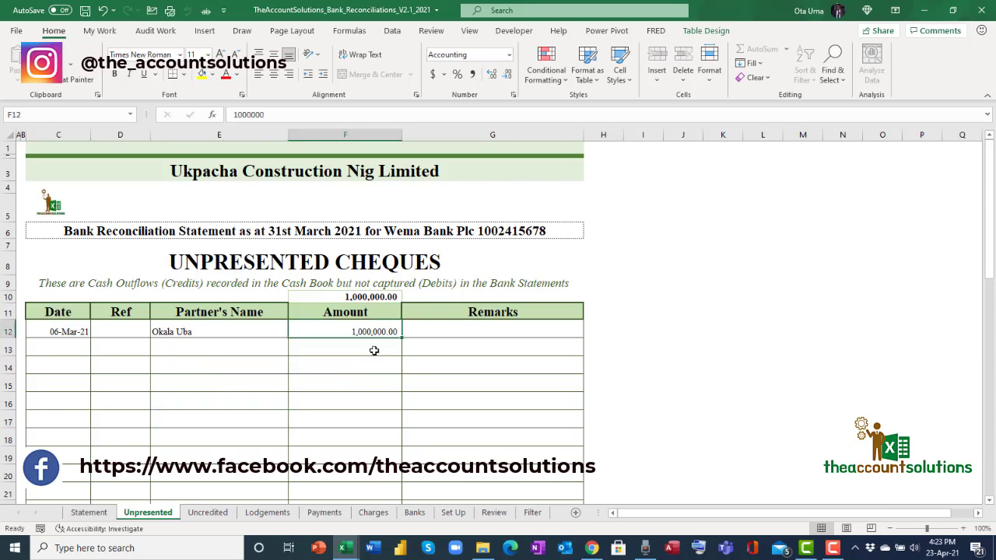
click(176, 338)
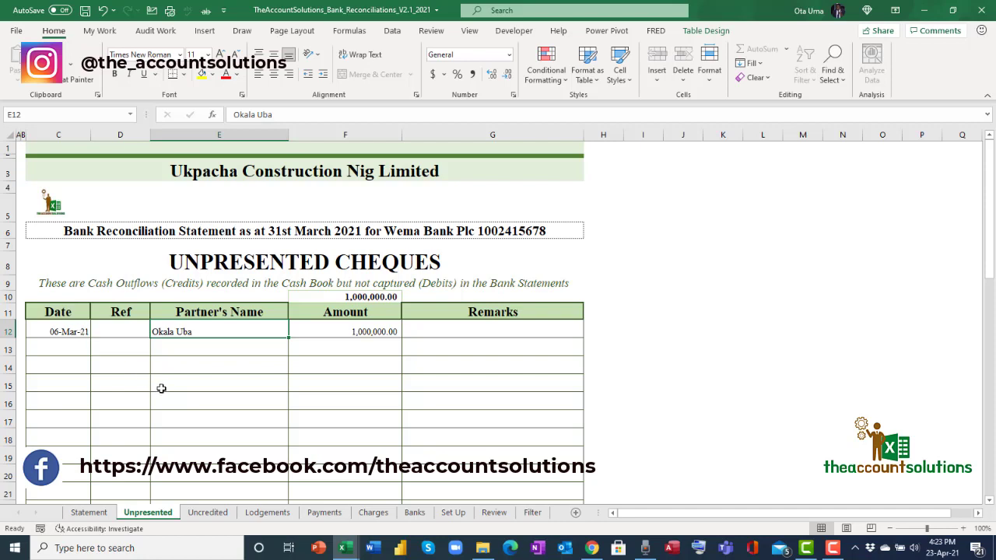
click(436, 334)
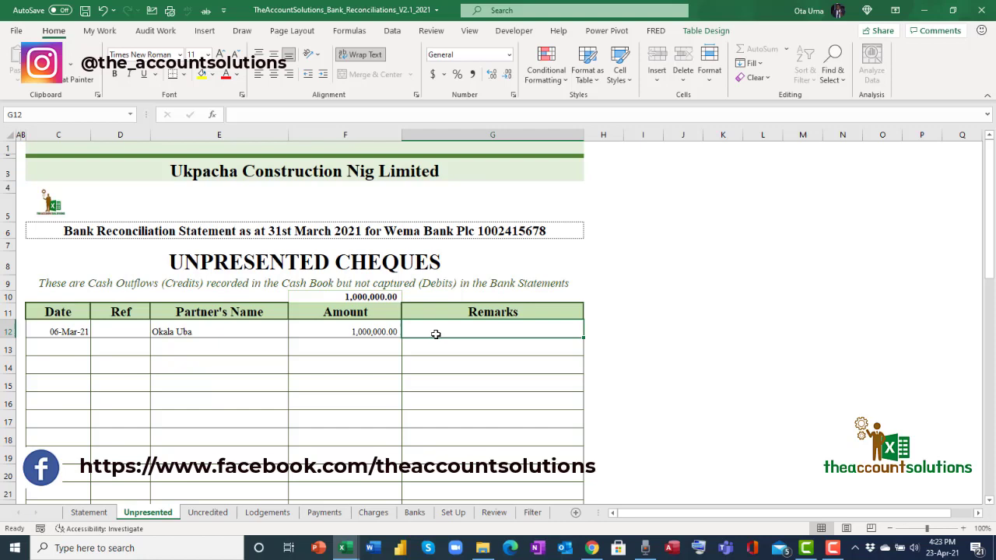
text(Reversal o)
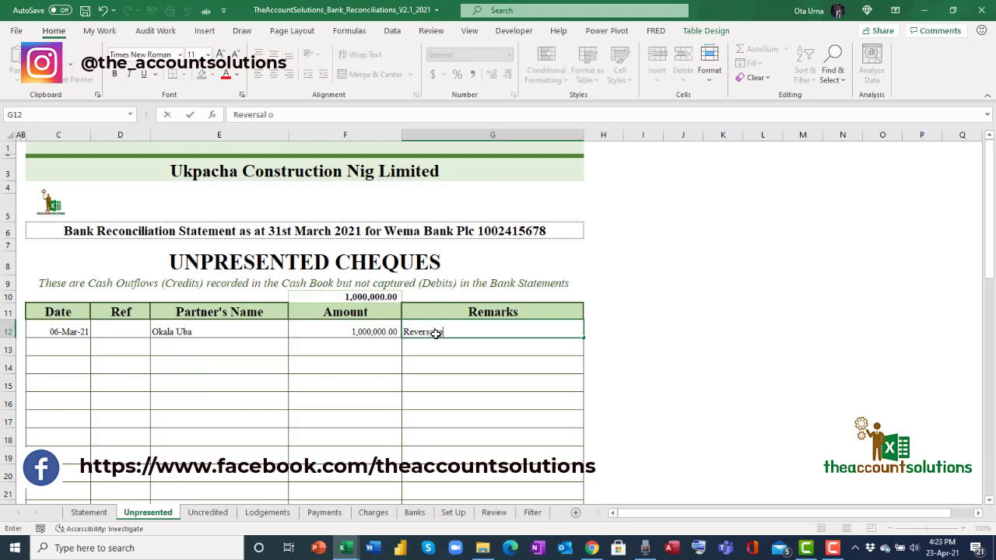
text(f rans)
key(BackSpace)
key(BackSpace)
key(BackSpace)
text(asfer)
click(463, 331)
text(n)
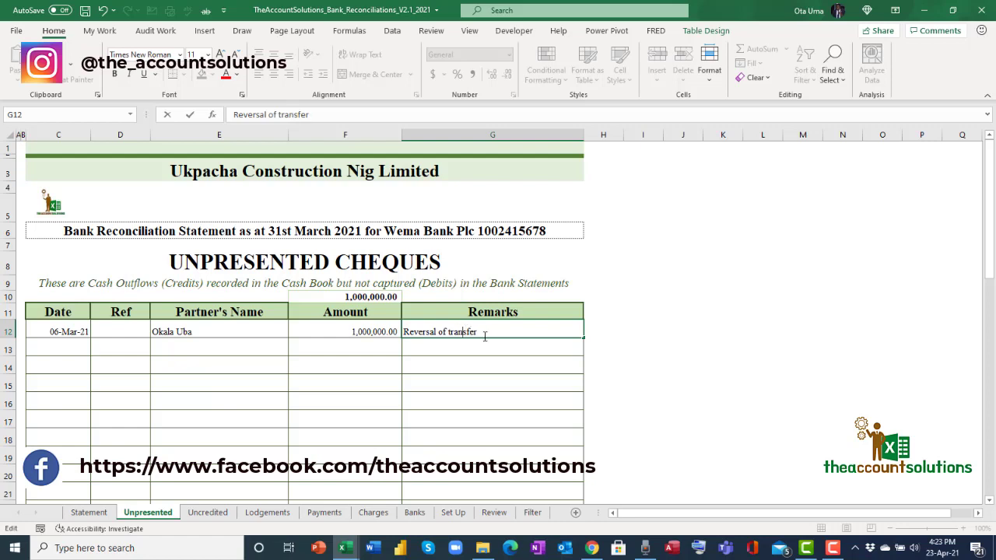
click(483, 388)
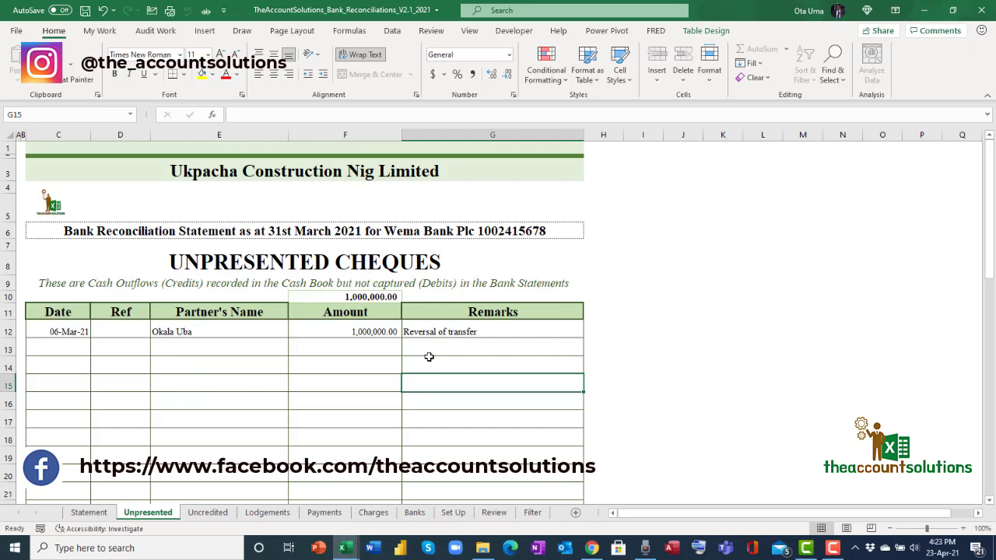
click(367, 332)
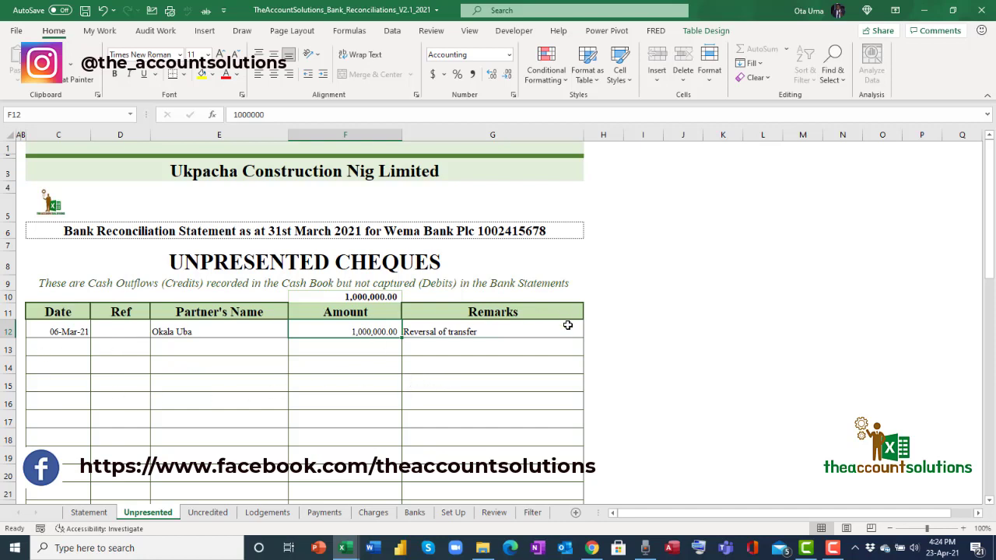
click(506, 347)
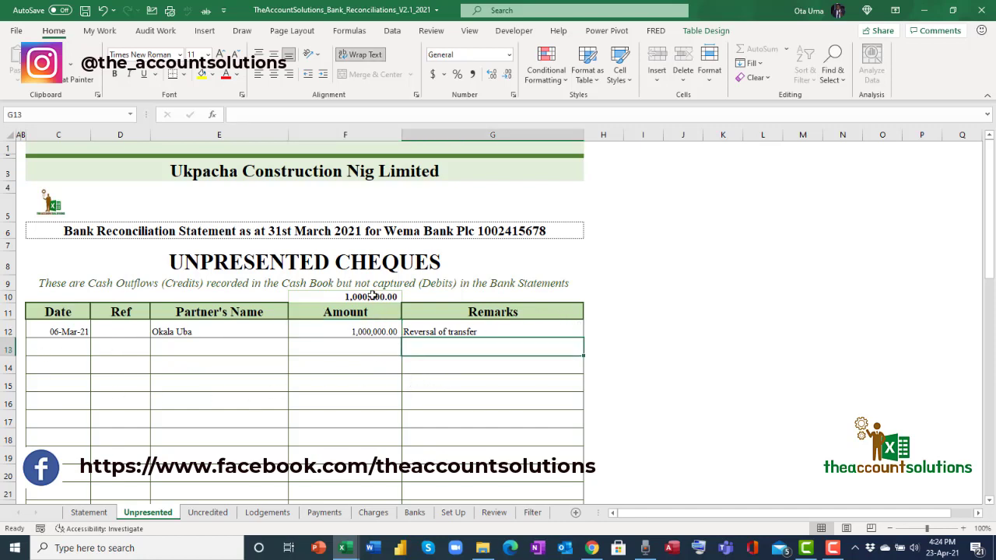
click(359, 347)
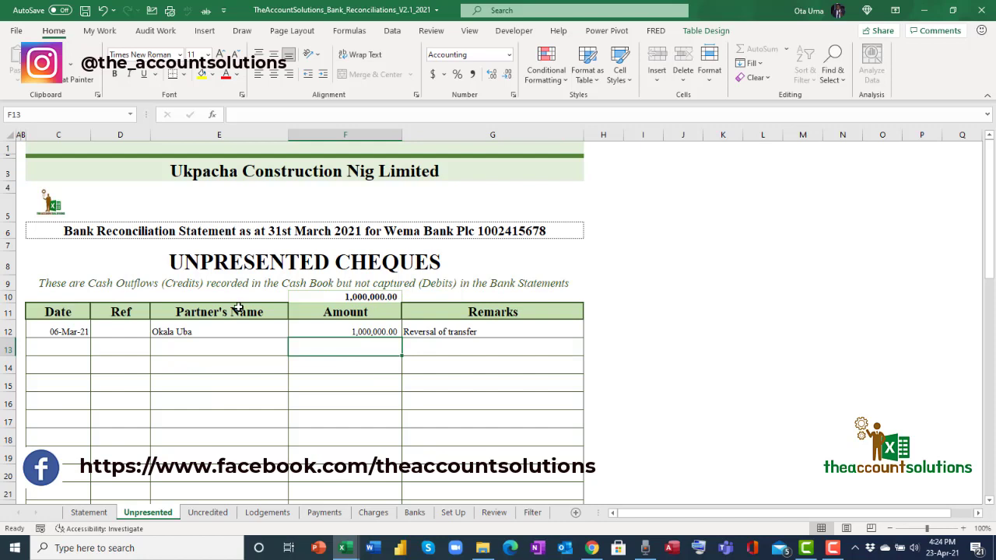
text(2000\)
key(Return)
text(3)
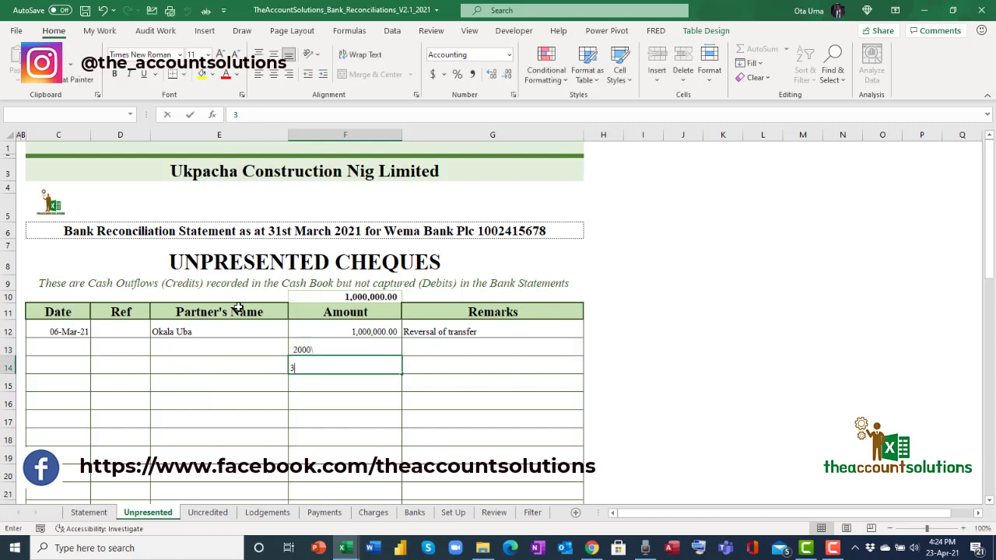
key(BackSpace)
key(Up)
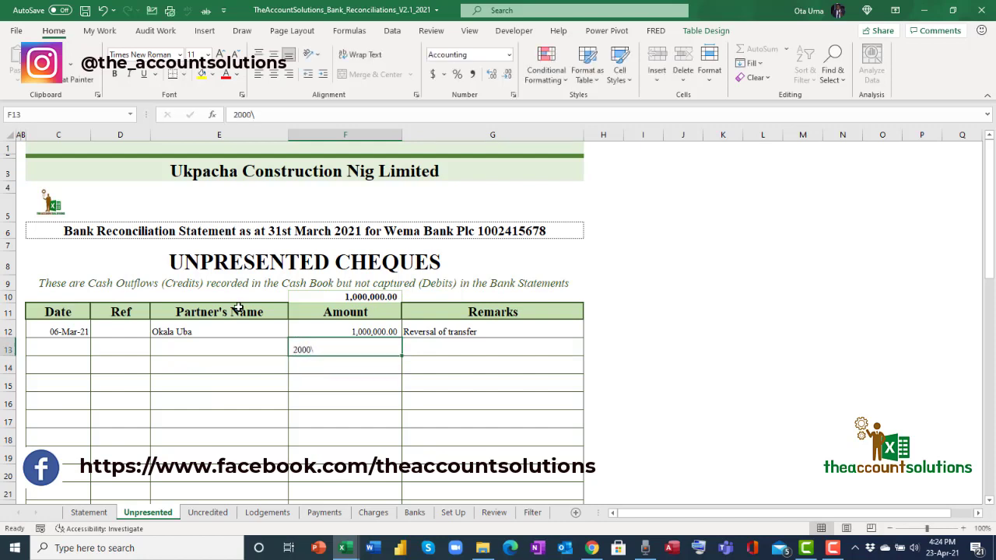
text(2000)
key(Return)
text(3000)
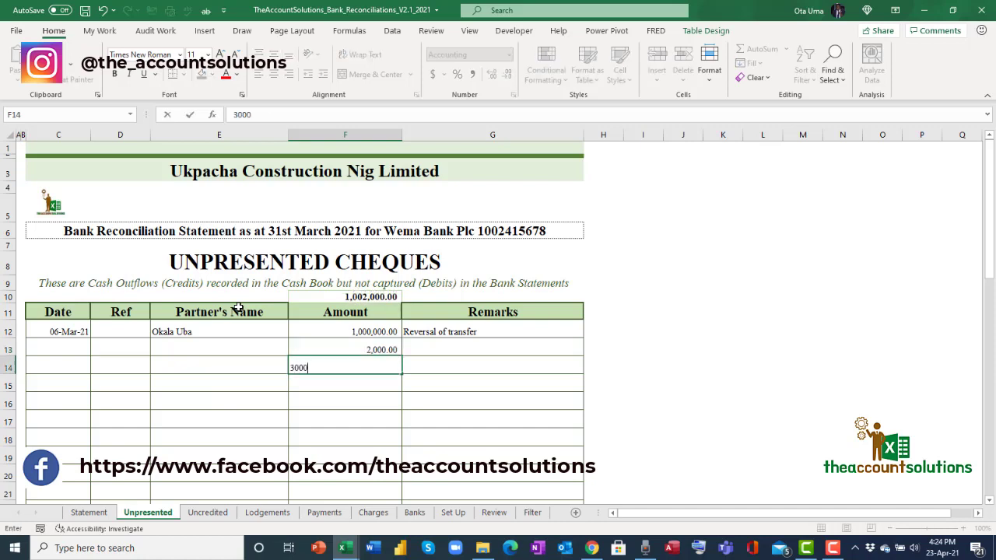
key(Return)
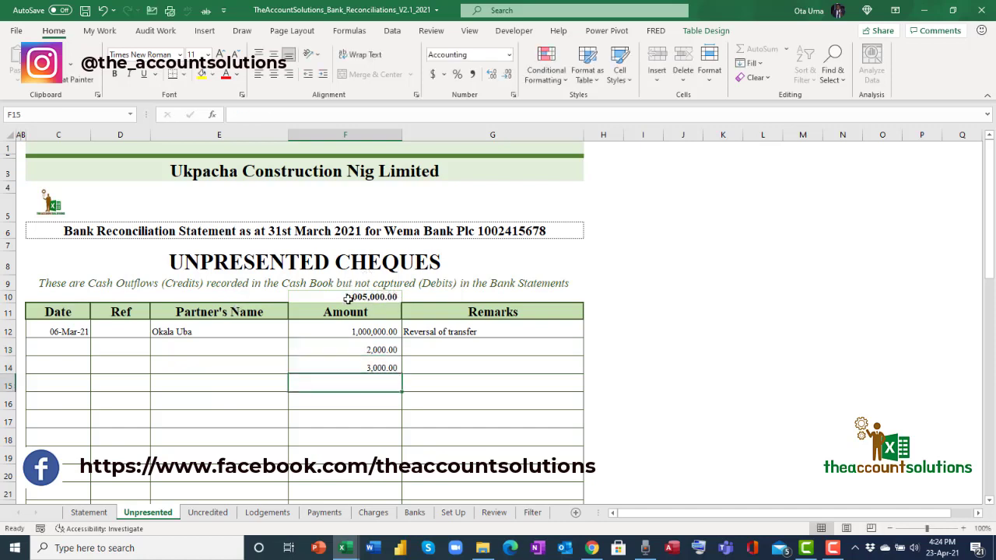
drag(361, 347, 368, 376)
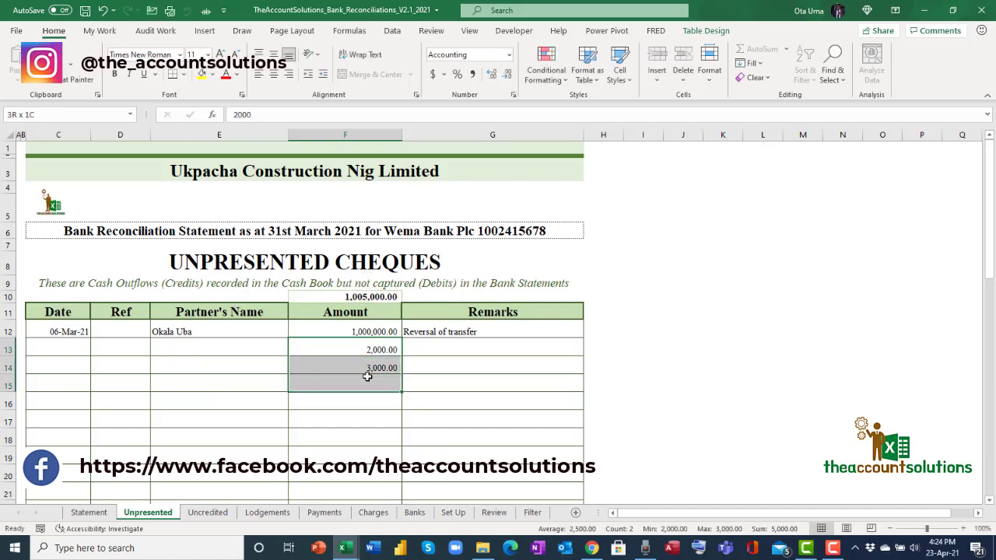
key(Delete)
click(365, 424)
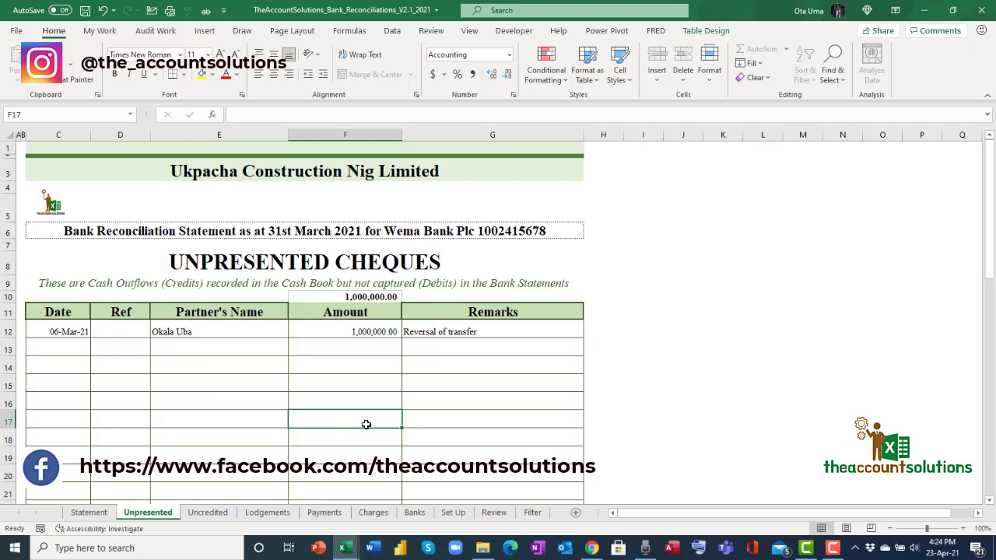
Check the 31-Mar-21 lodgement of 3,000,000.00 on the Uncredited sheet.
click(207, 512)
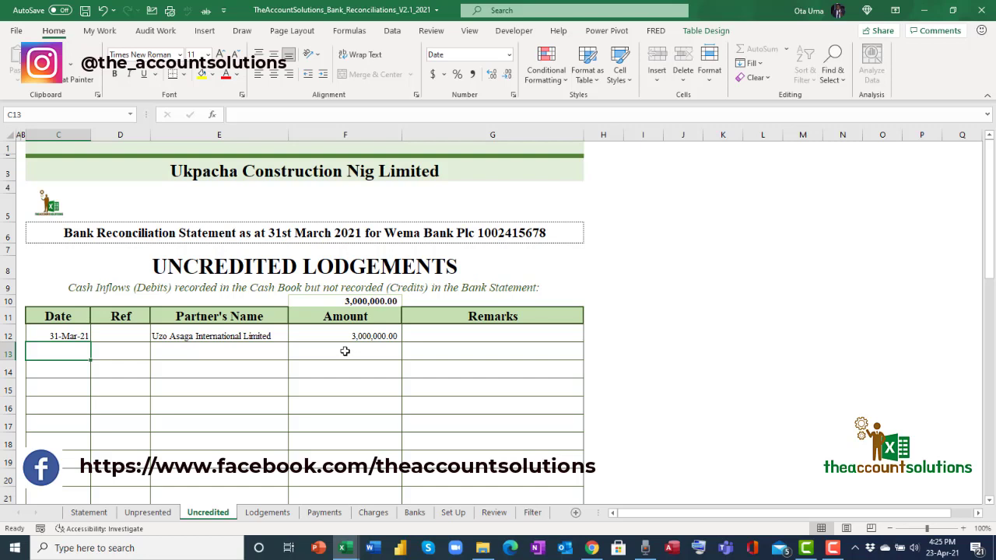
click(60, 334)
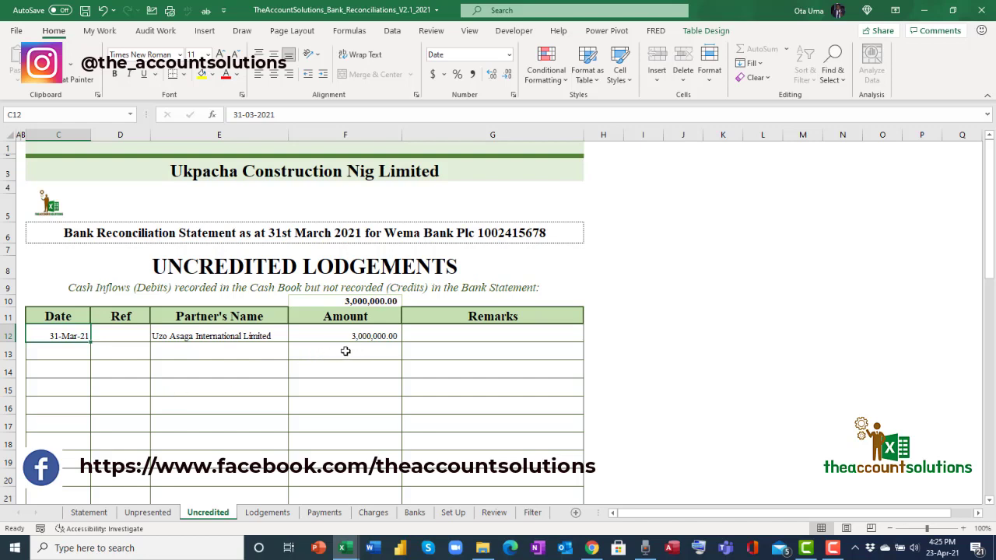
click(374, 331)
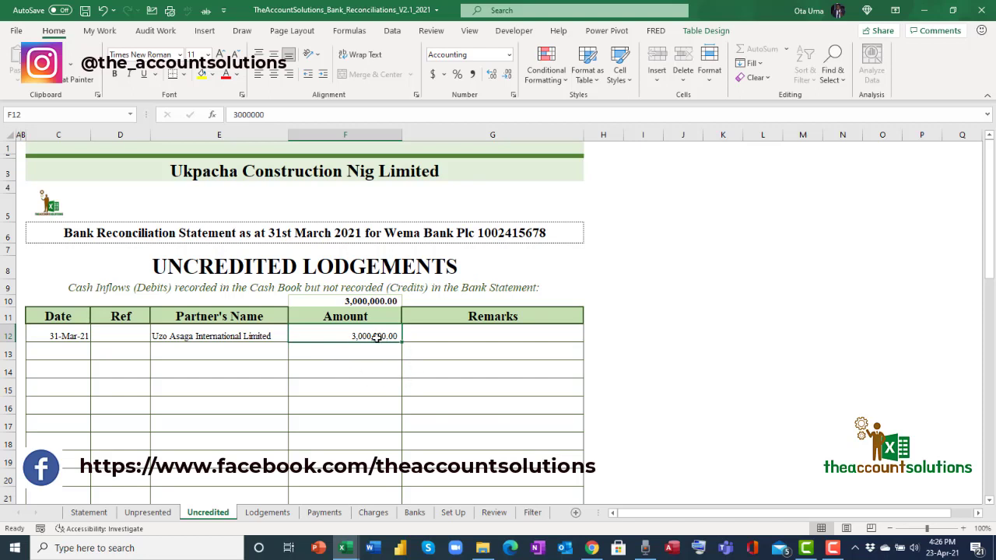
Review the Ebem Limited lodgement's partner name and amount on the Lodgements sheet.
click(267, 513)
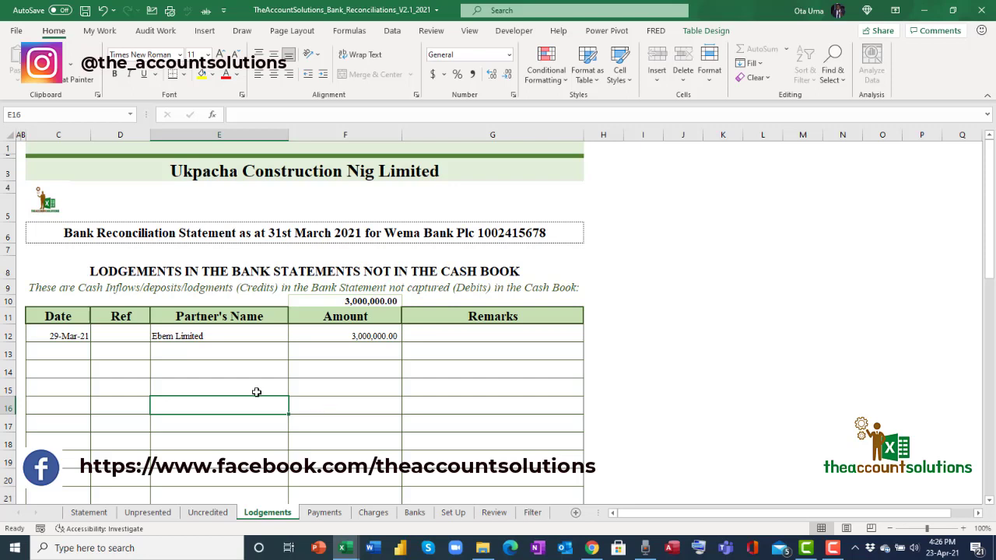
click(210, 333)
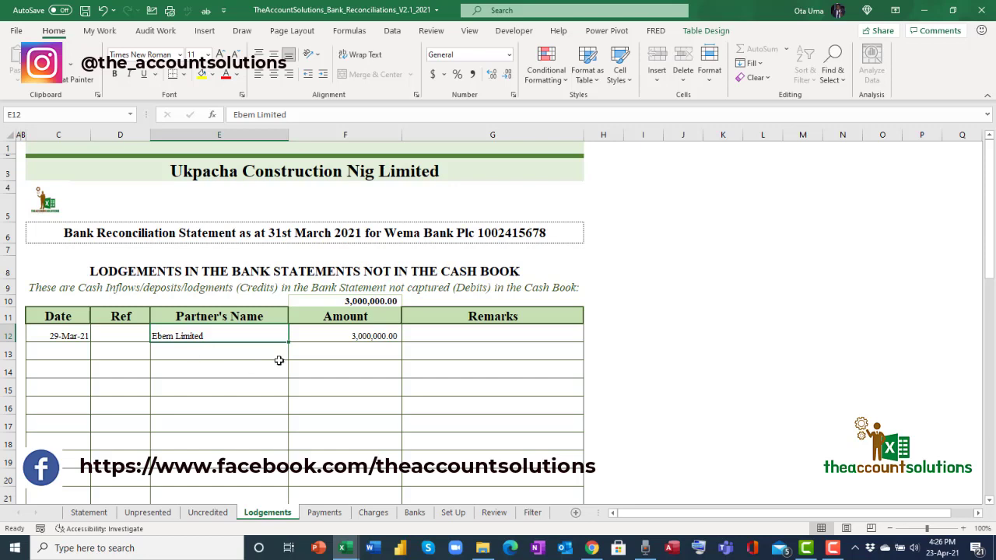
click(365, 334)
Add the remark 'Did not get an alert. Ask the MD' to the Ebem Limited lodgement.
click(438, 332)
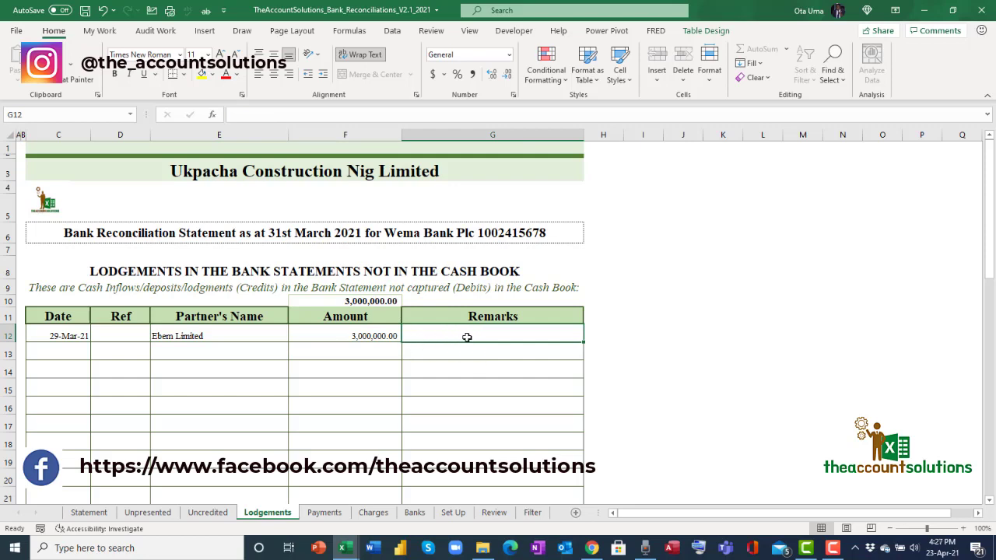
text(Did)
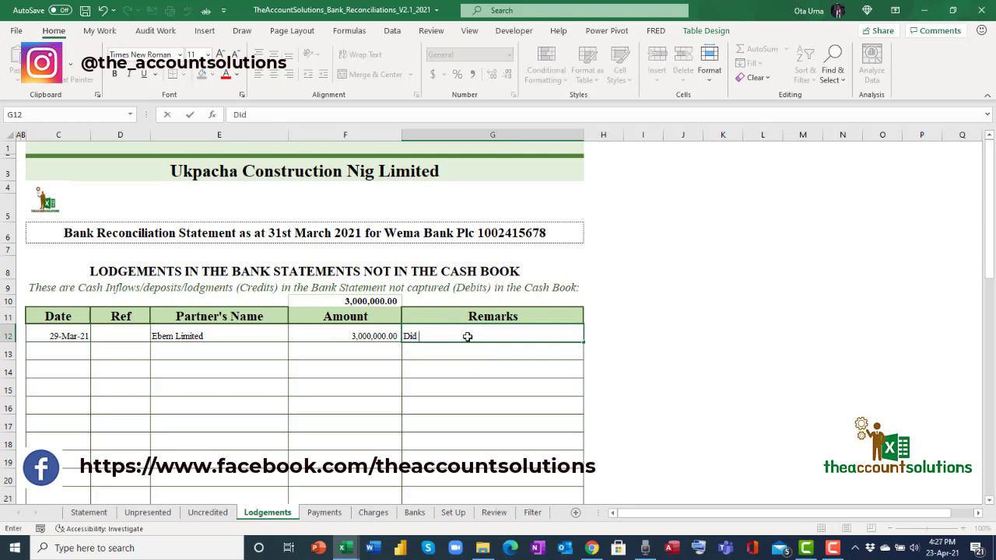
text( not get an aler)
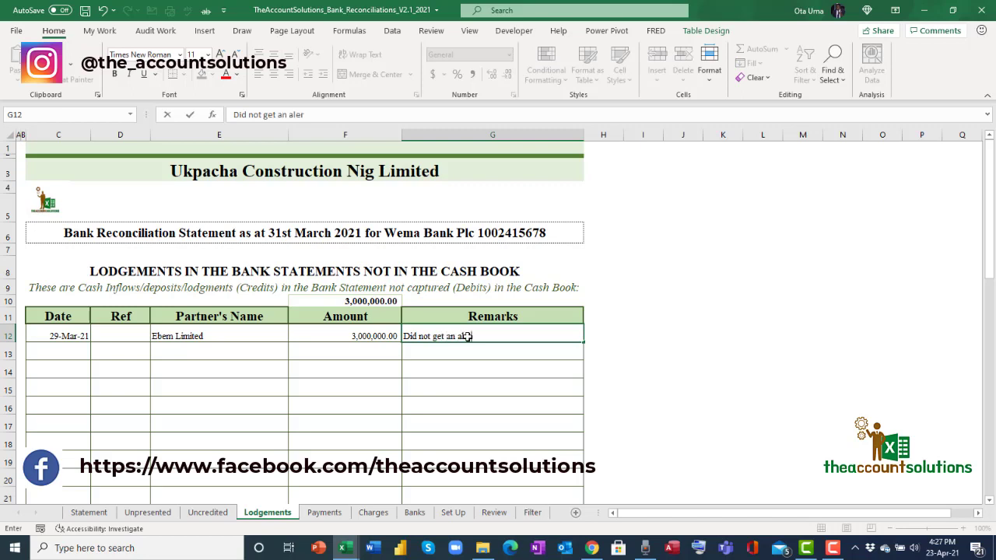
text(t. Ask the MD)
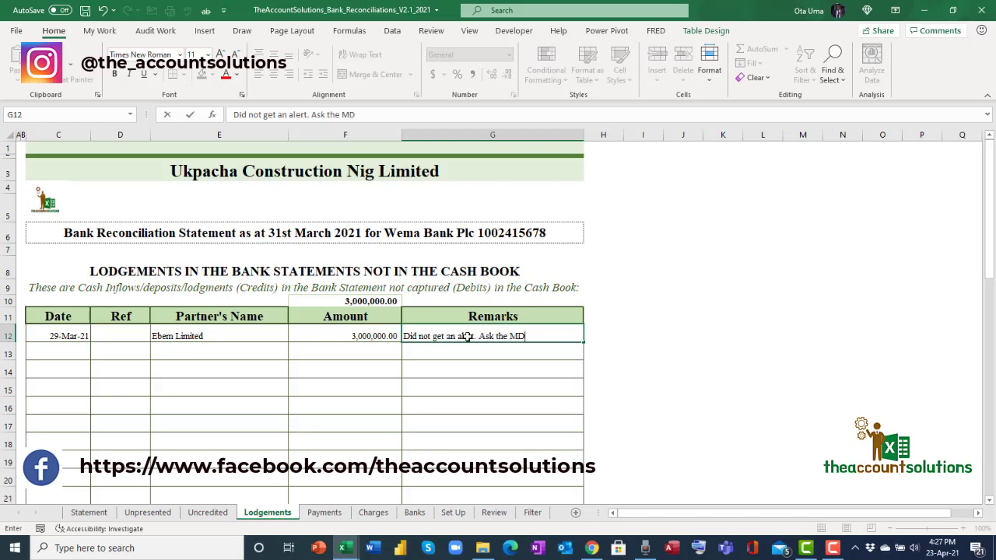
click(490, 354)
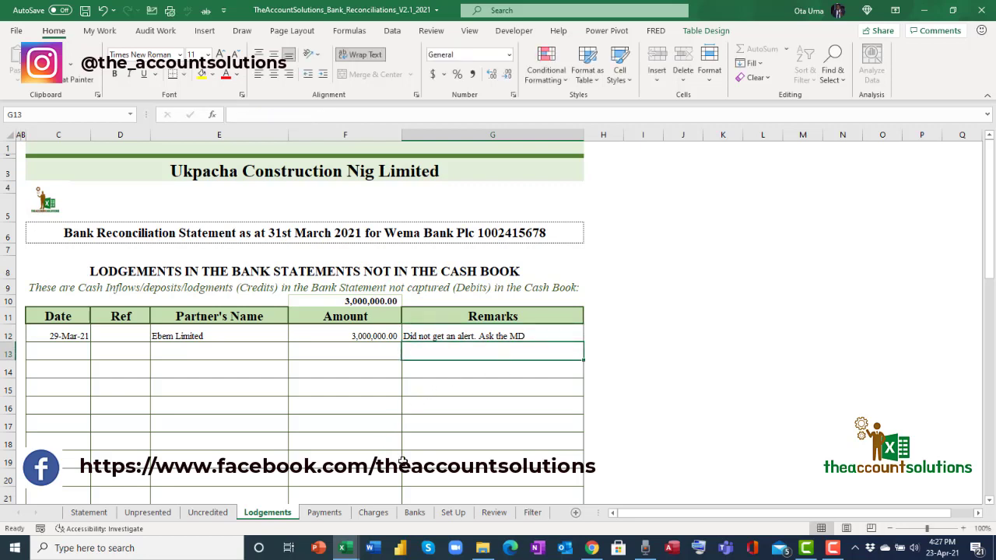
click(330, 515)
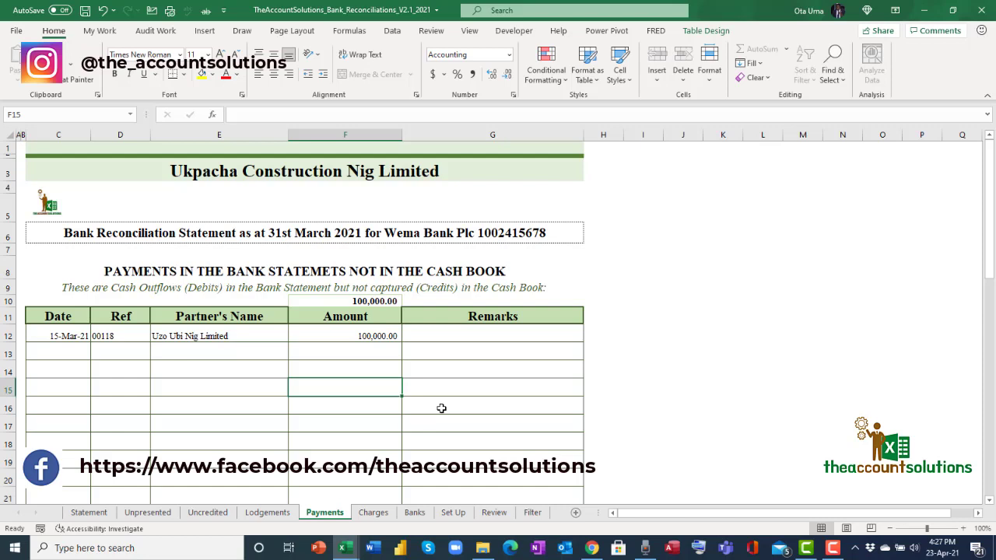
Switch to the Charges sheet, whose BANK CHARGES table is still empty.
click(374, 514)
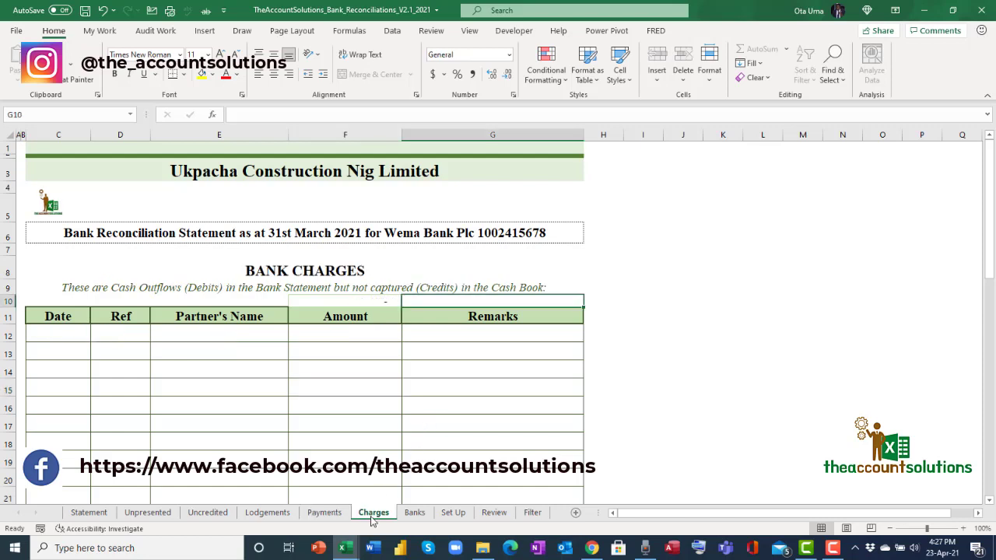
Enter the first charge in row 12: 31/3/21, 'Wema charhes', 20,000.
click(49, 334)
text(3)
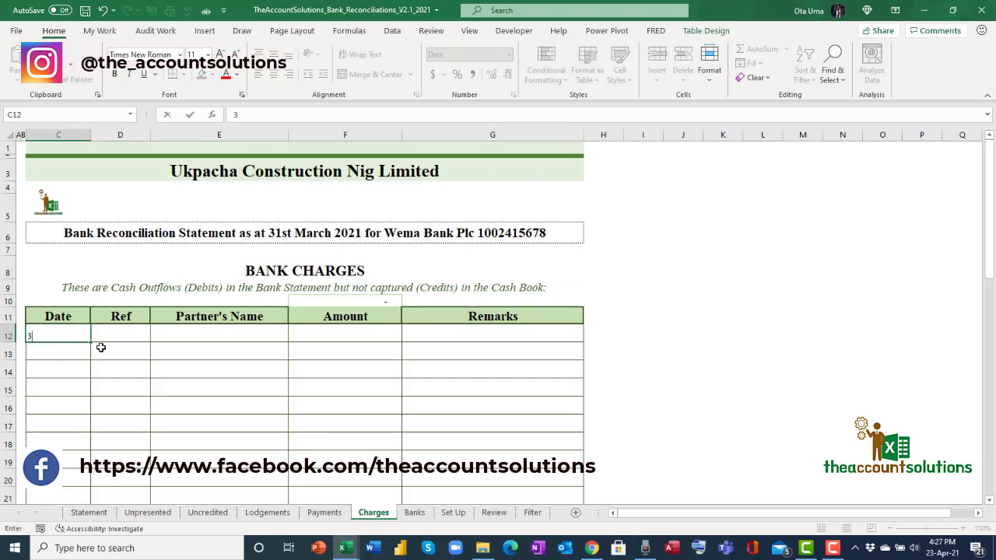
text(1/3/21)
click(217, 335)
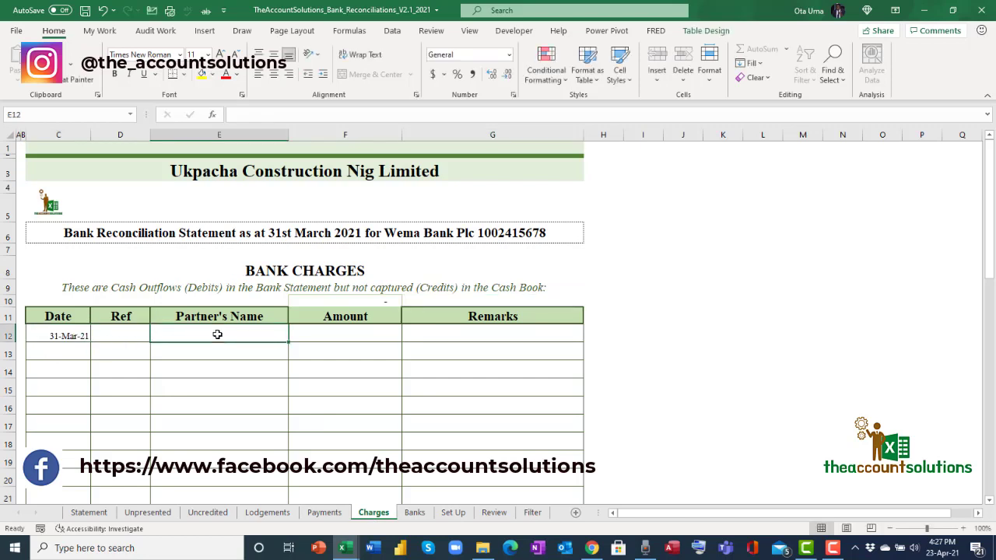
text(Wema)
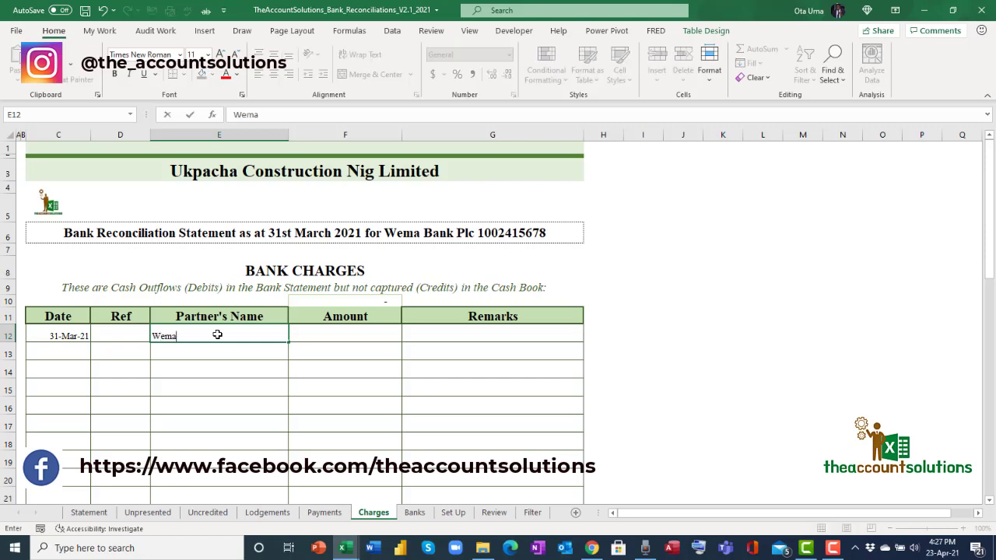
text( charhes)
click(345, 339)
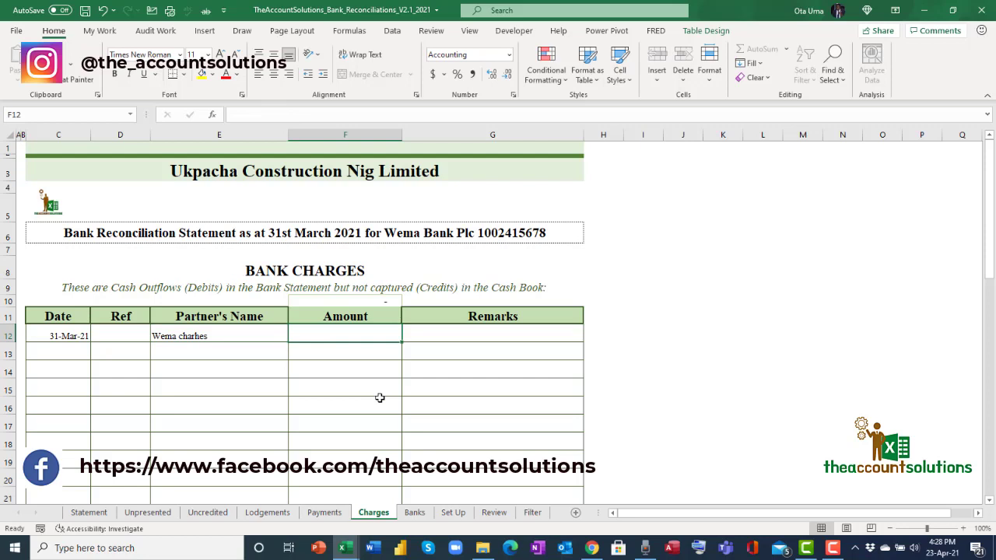
text(20000)
click(379, 400)
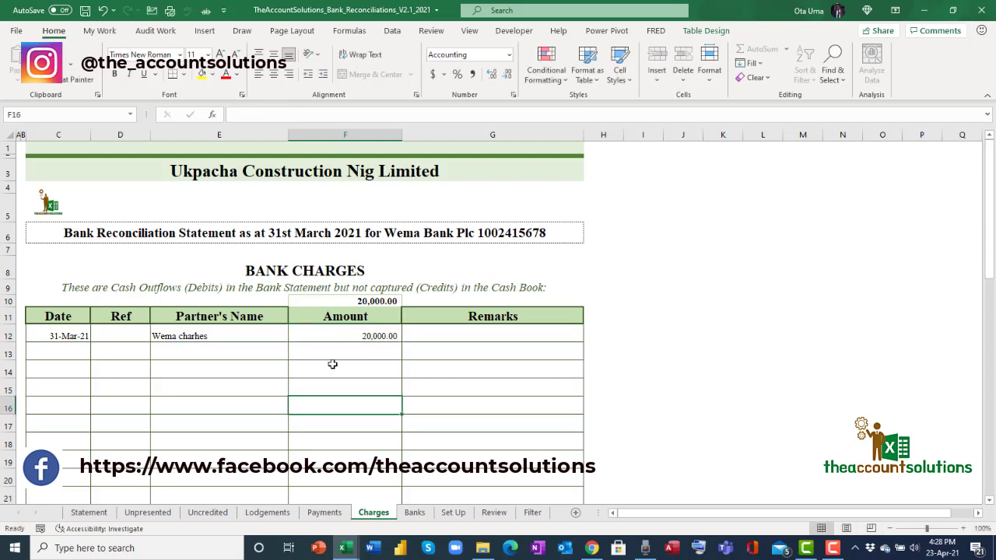
Enter the remaining charge amounts 30,000, 40,000 and 10,000 in F13:F15.
click(332, 358)
text(30000)
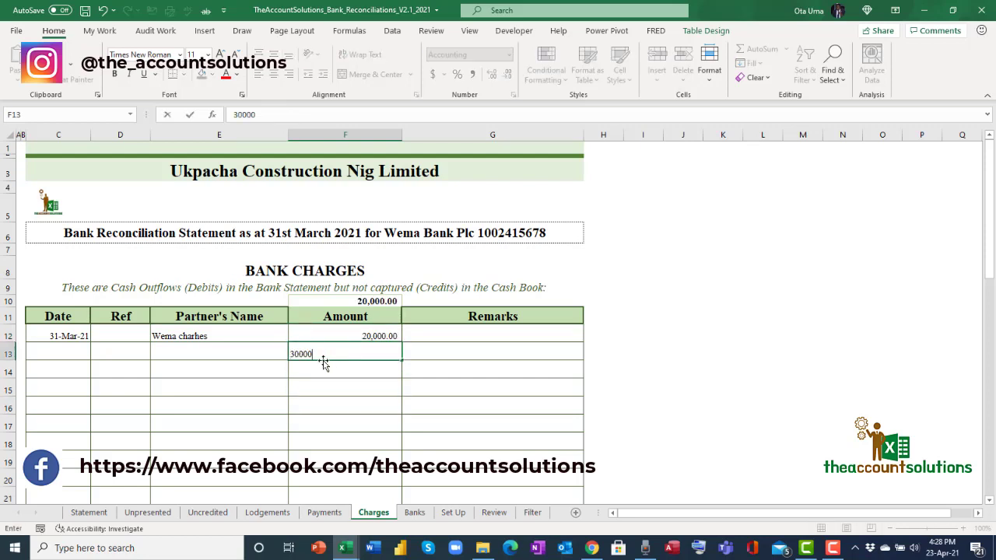
click(332, 374)
text(40000)
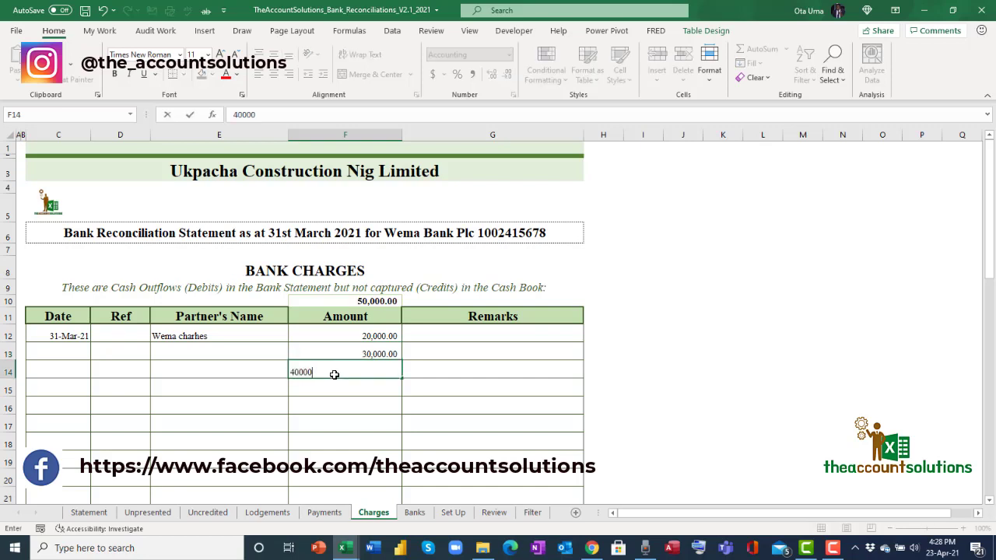
key(Return)
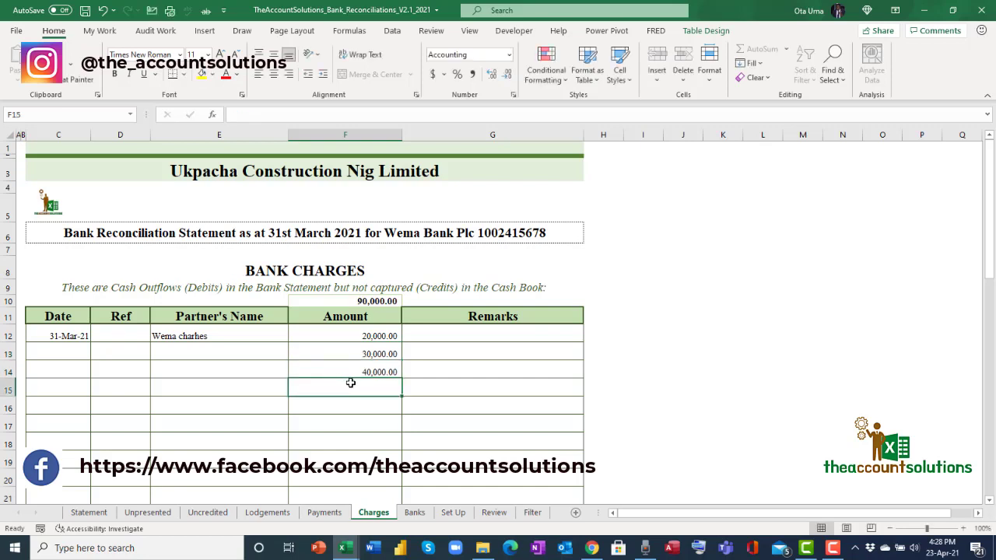
text(10000)
click(365, 407)
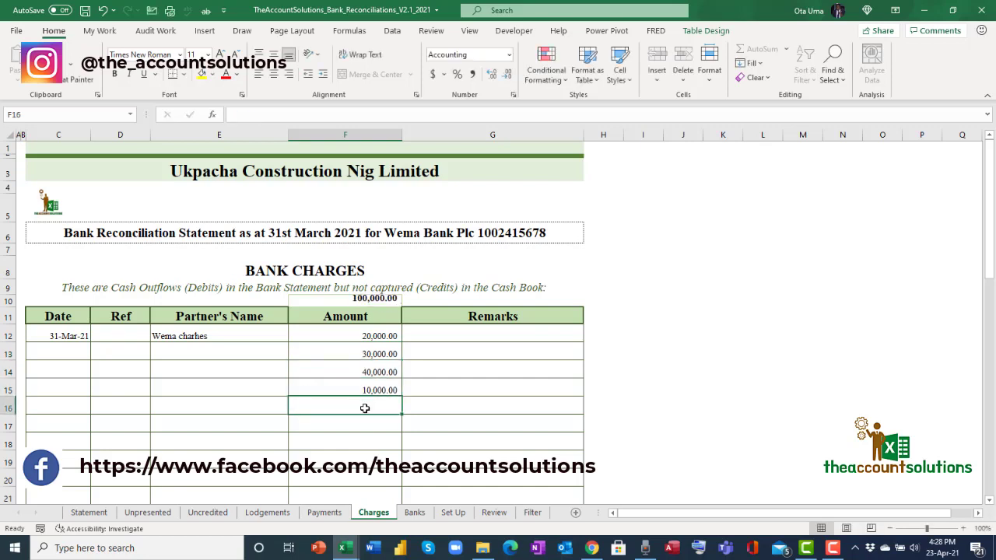
Copy row 12's date and partner name down to rows 13–15, then review the Statement sheet.
drag(58, 340, 158, 337)
key(ctrl+c)
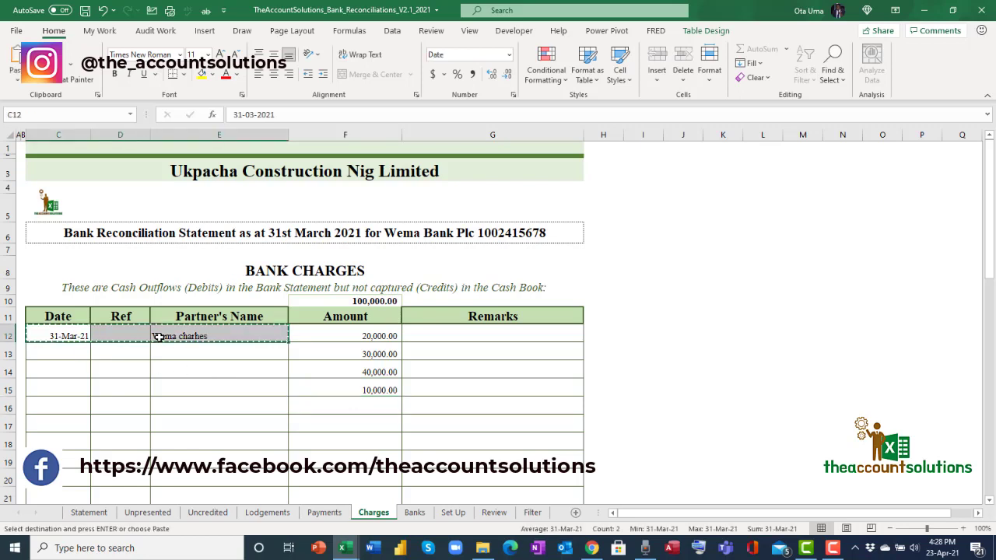
key(shift+Down)
key(shift+Down)
key(shift+Down)
key(Return)
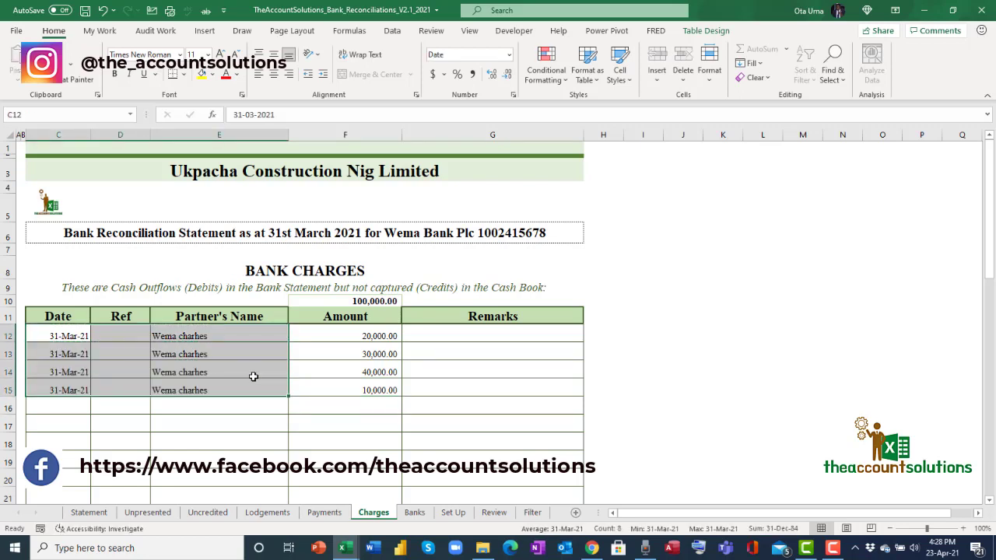
click(343, 403)
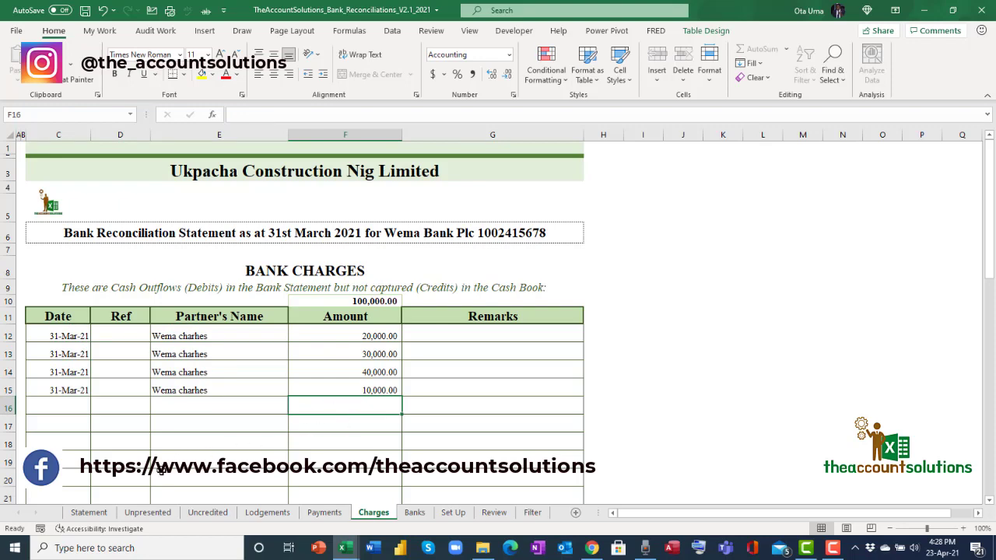
click(88, 513)
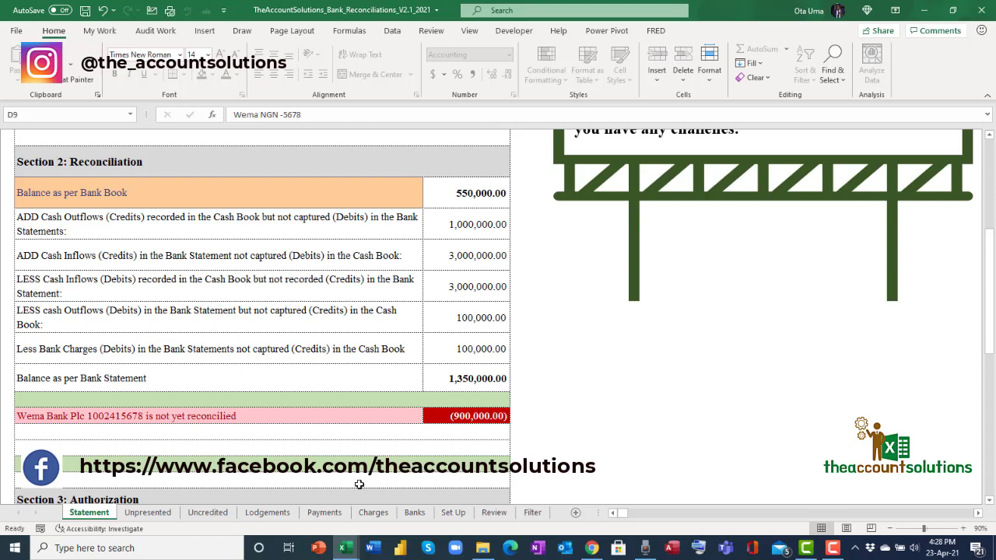
Enter a 900,000 payment amount in F13 on the Payments sheet.
click(324, 512)
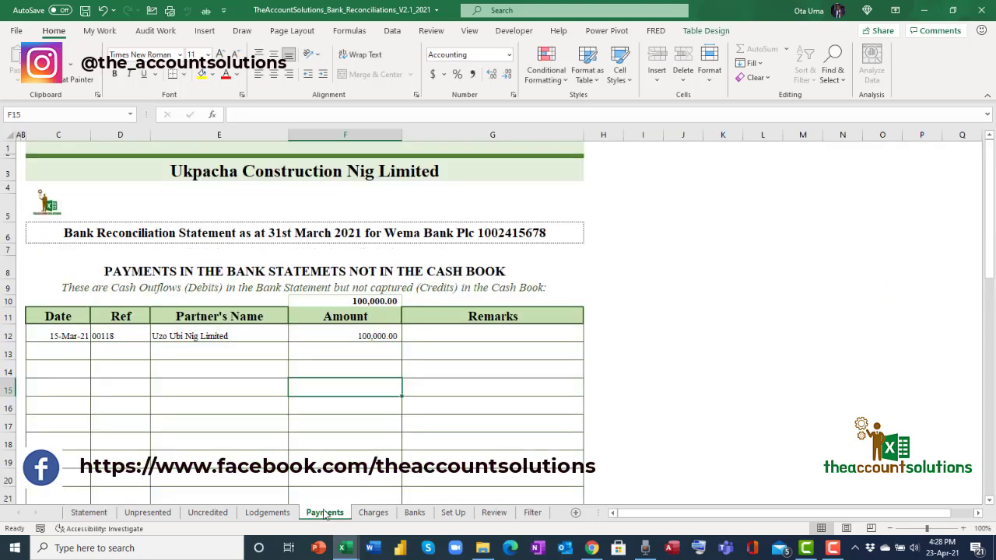
click(346, 351)
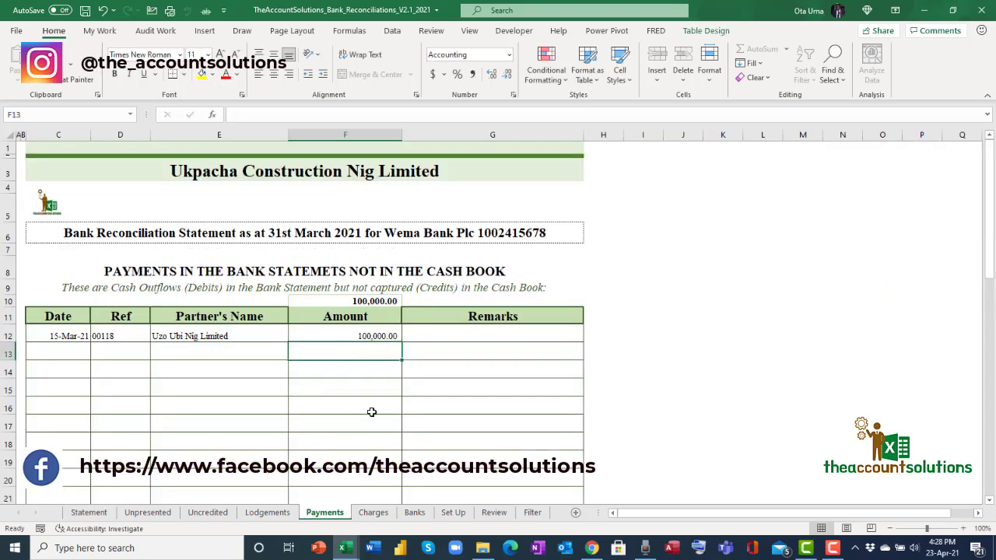
text(900000)
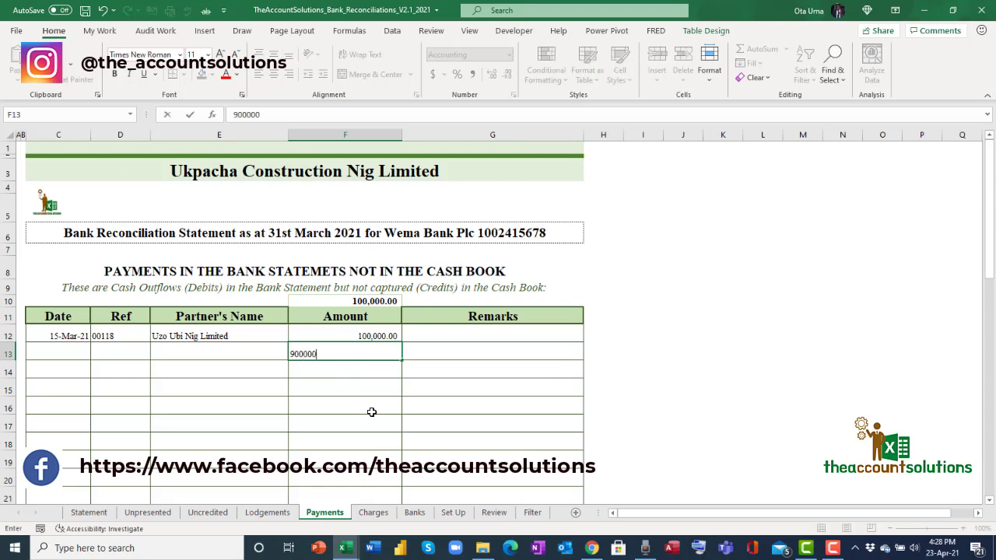
click(372, 412)
Give the payment partner 'Ukpai Int Limited' and date 30/3/21, then review the Statement.
click(215, 354)
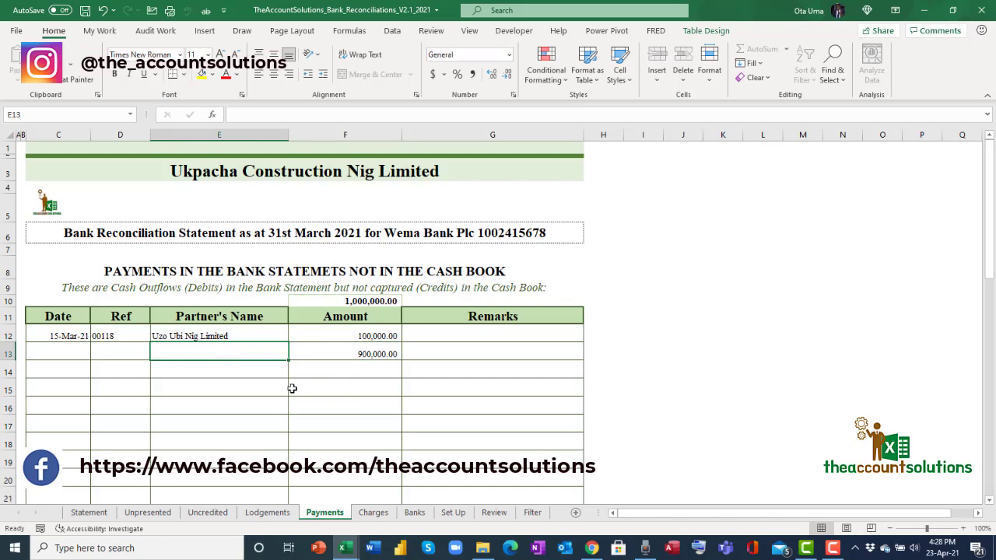
text(Upai)
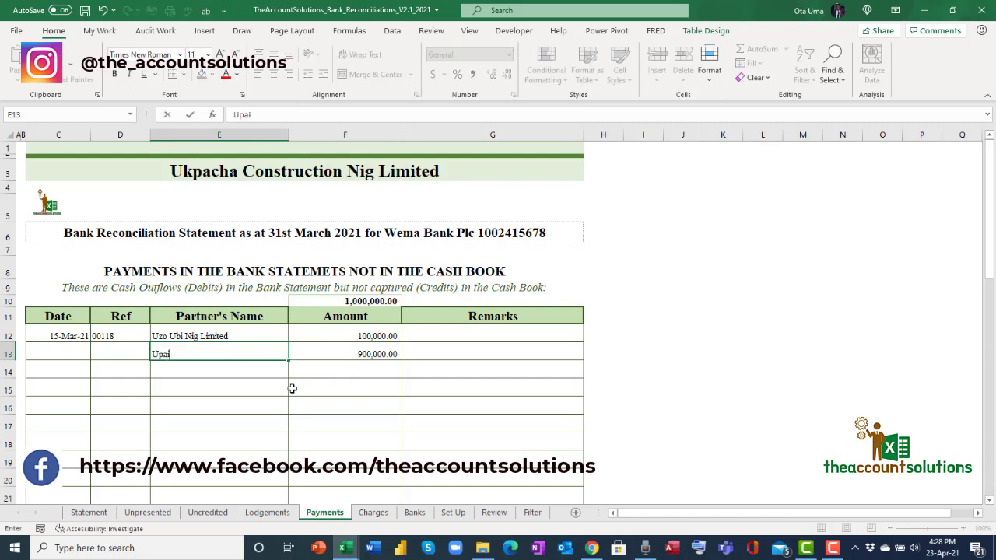
key(BackSpace)
key(BackSpace)
key(BackSpace)
text(kpai Int Limited)
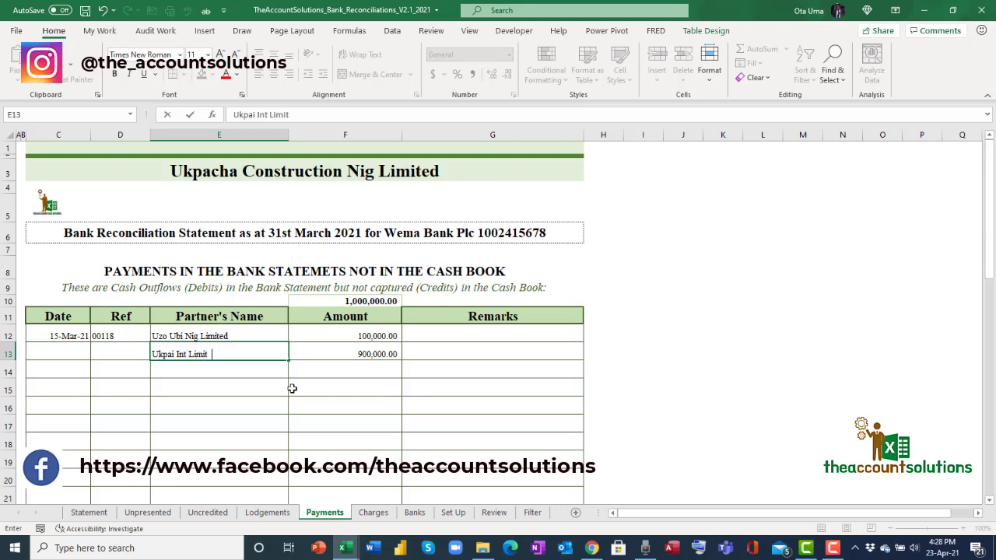
click(80, 356)
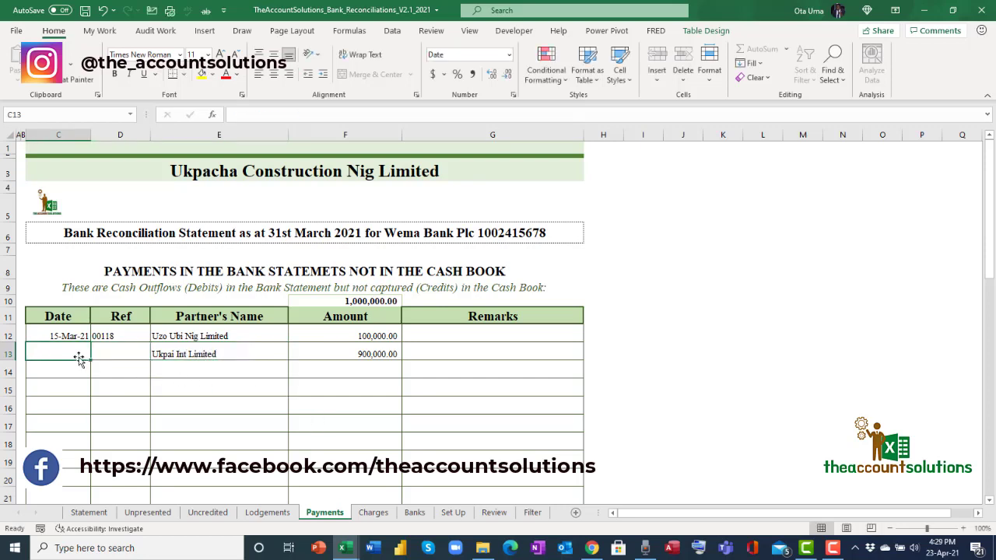
text(30/3/21)
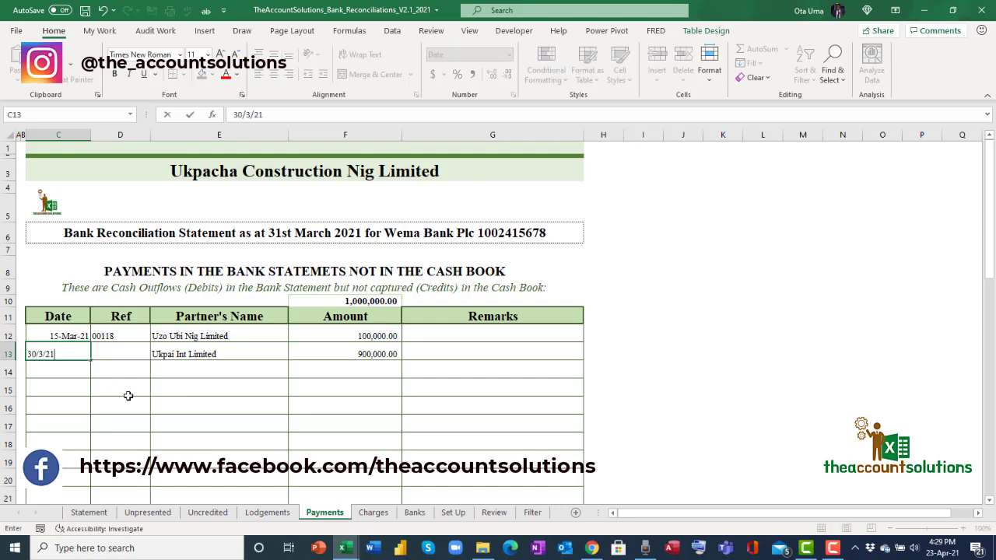
click(241, 406)
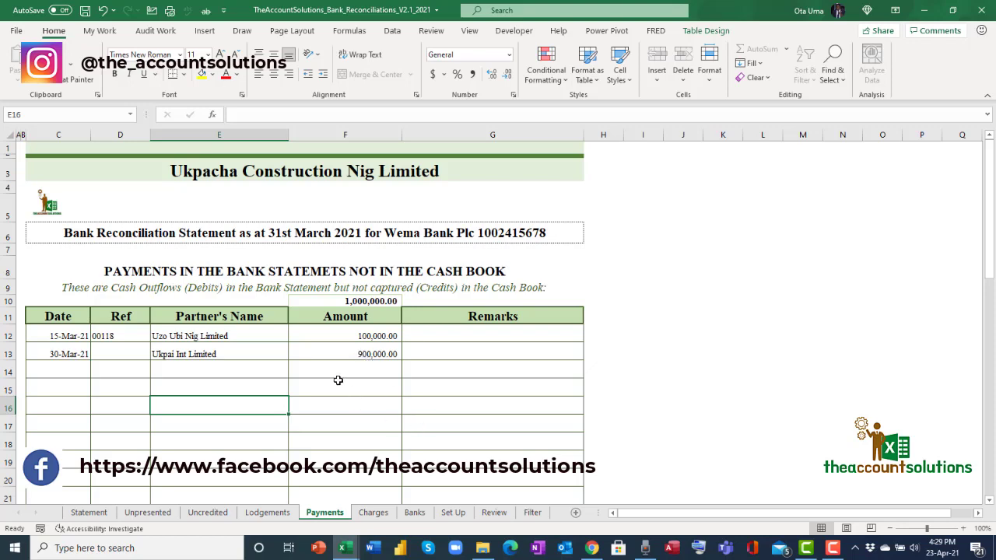
click(80, 513)
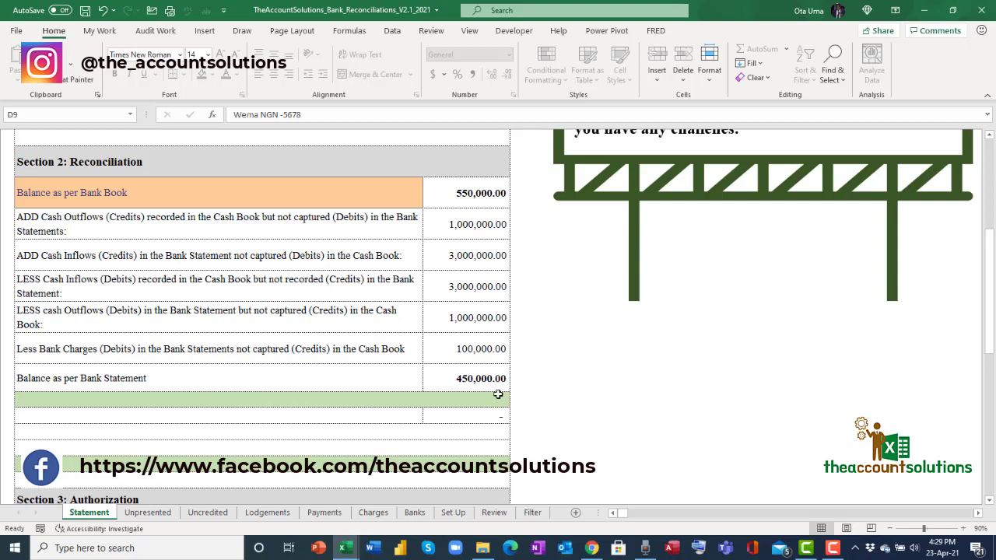
Type 'thahhahahhatthaha tyahha thhhhhhhha ha' into the Section 4 Reconciliation Comments box.
scroll(500, 405, up, 2)
scroll(227, 333, down, 2)
scroll(464, 362, down, 4)
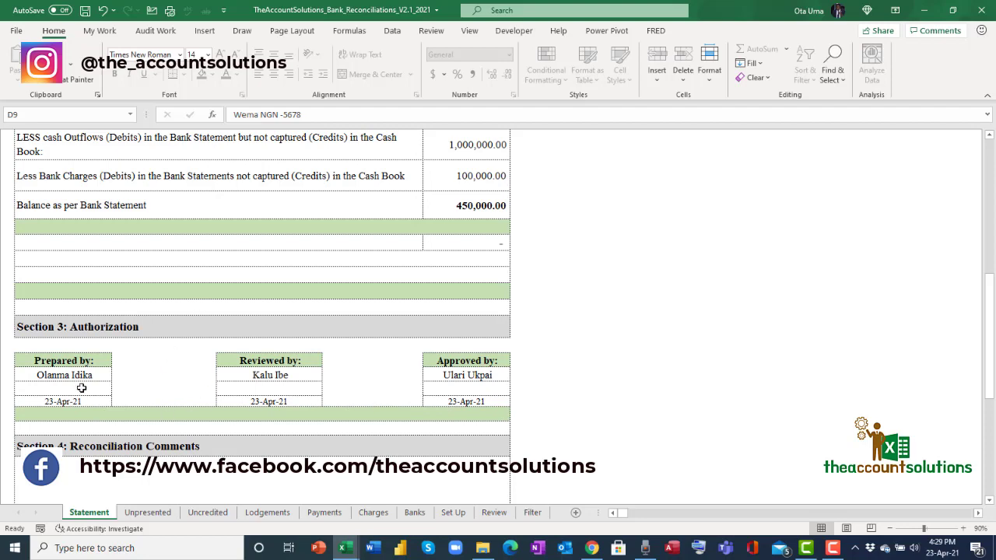
scroll(396, 395, down, 3)
click(252, 351)
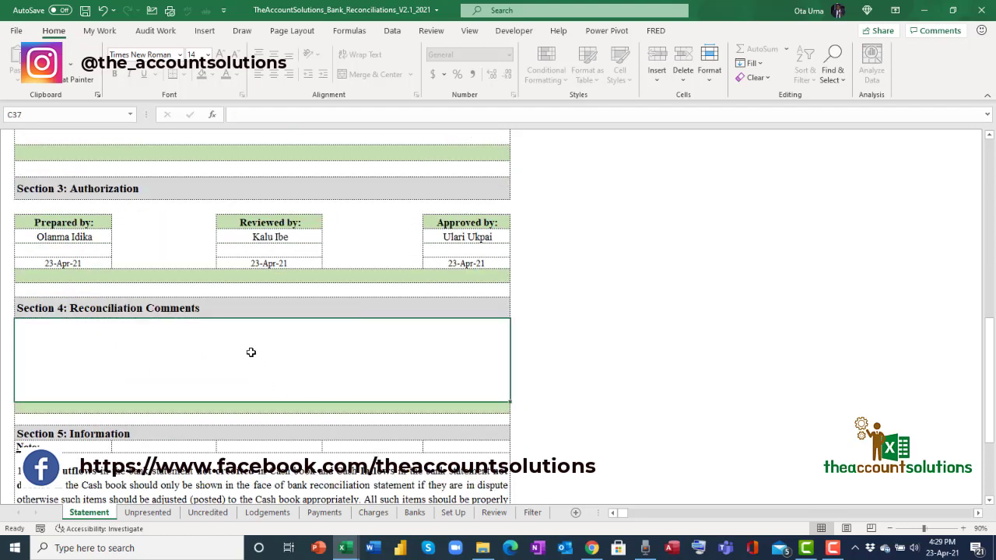
text(thah)
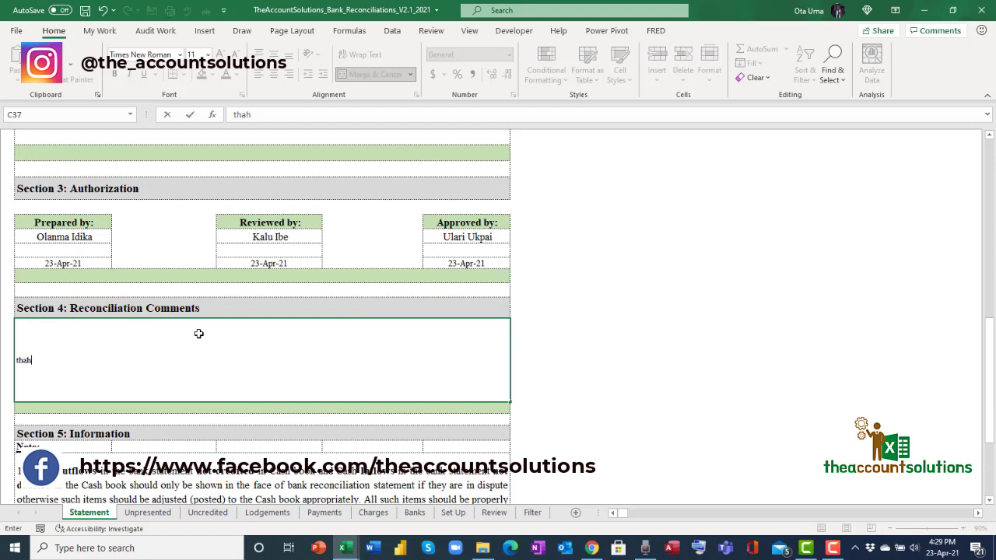
text(hahahhatthaha tya)
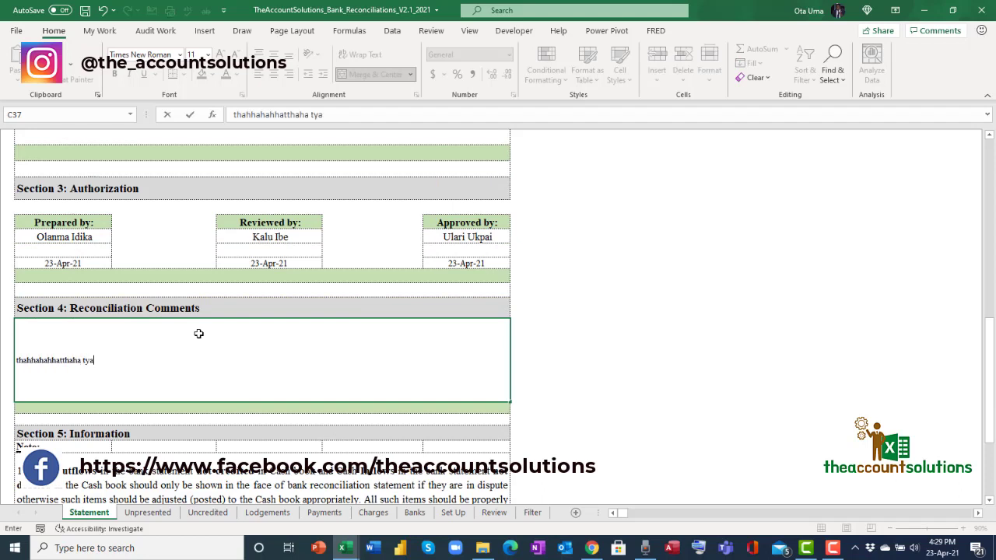
text(hha thhhhhhhha h)
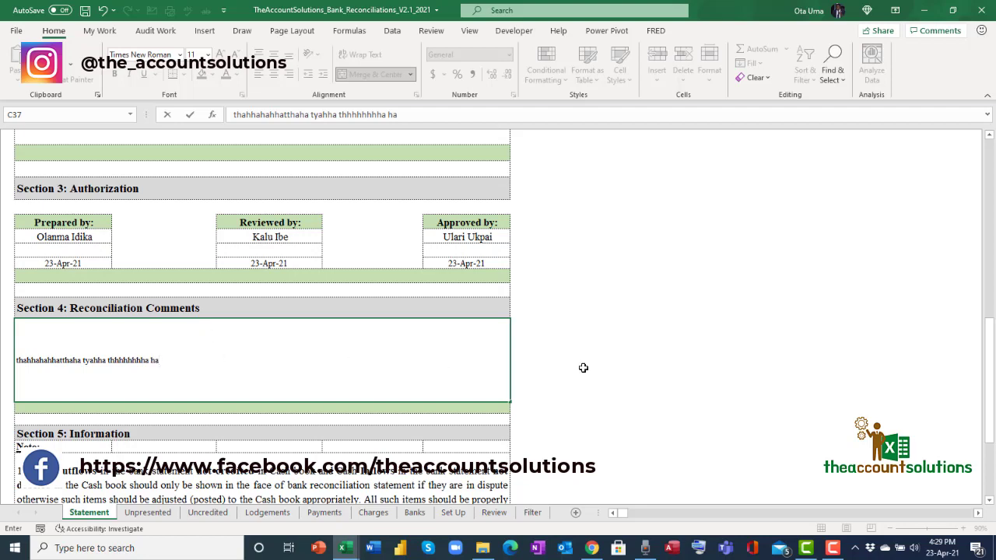
text(a)
click(285, 472)
scroll(248, 436, down, 3)
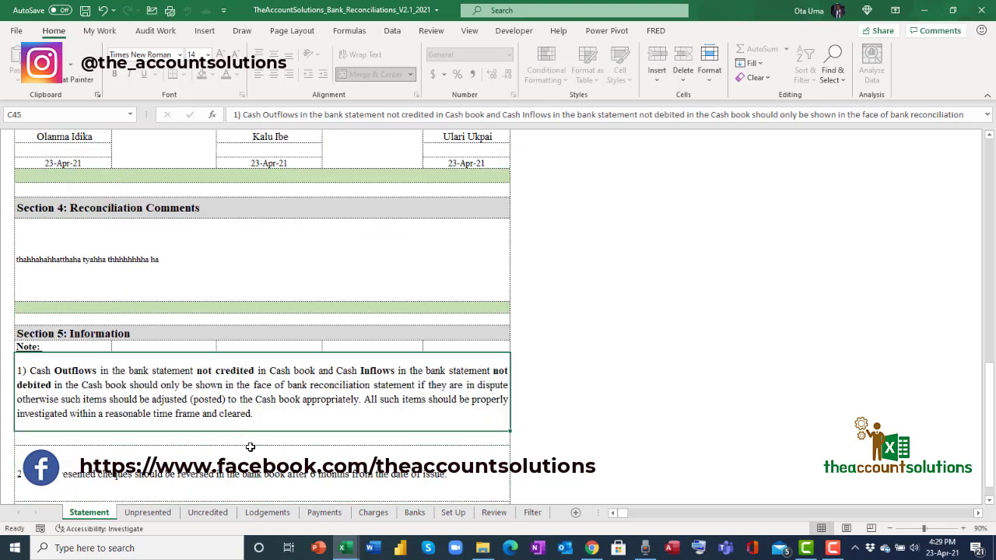
scroll(257, 432, down, 1)
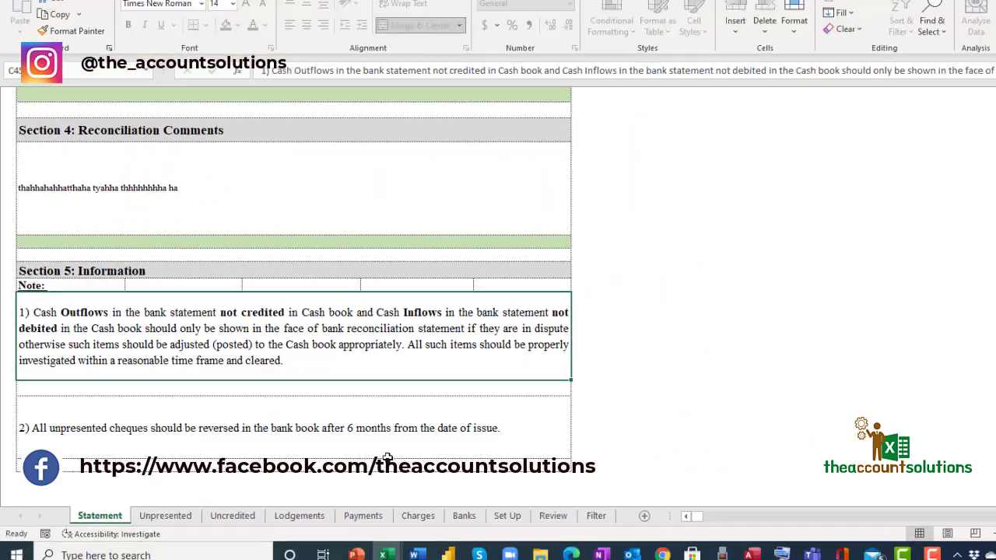
scroll(365, 356, up, 10)
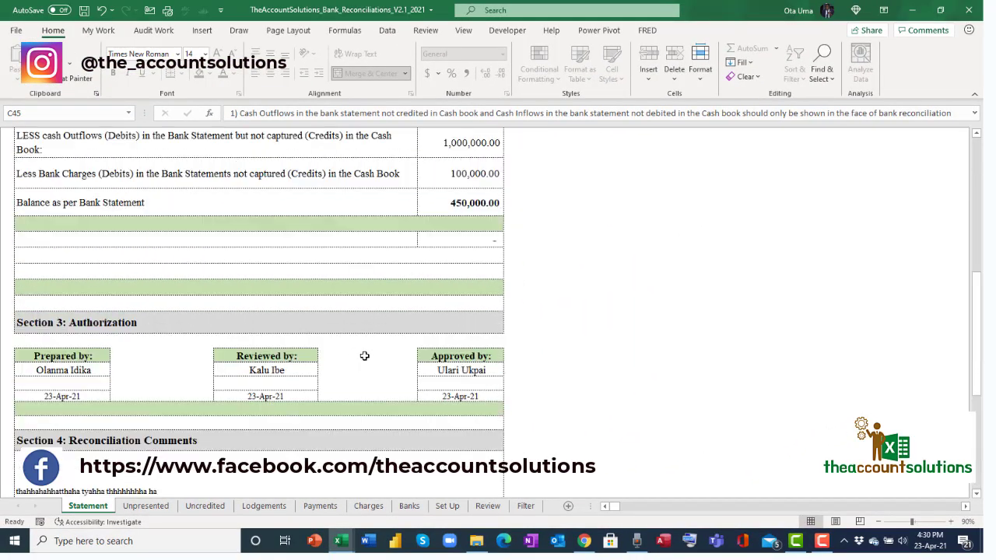
Preview the one-page printout of the statement, then go to Save As.
click(16, 33)
click(51, 220)
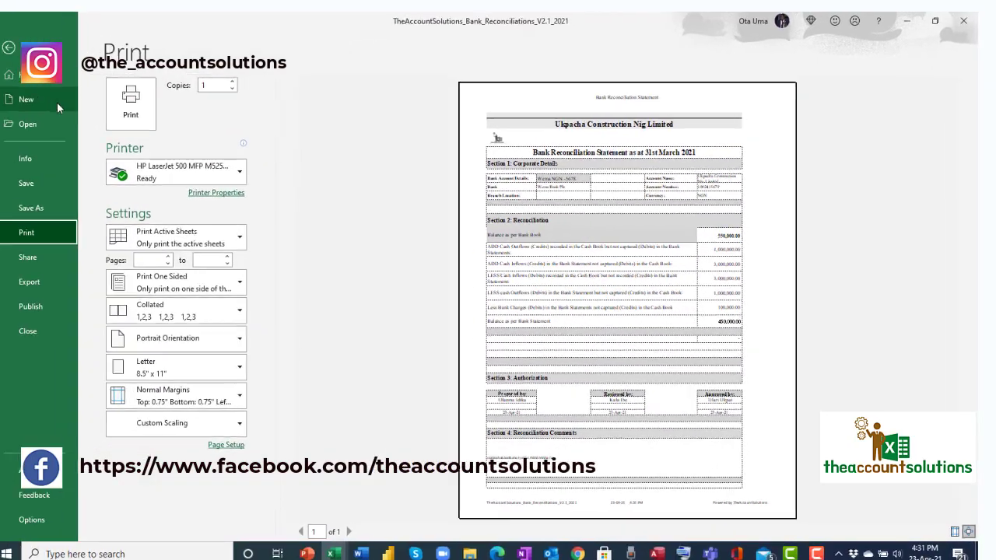
click(48, 209)
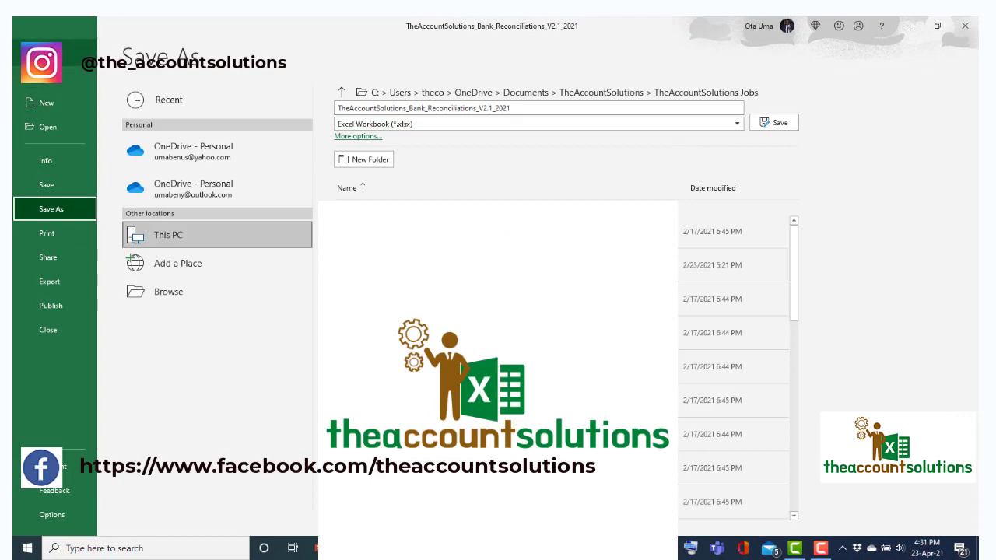
Save the statement as PDF (*.pdf), then open the D9 bank account dropdown.
key(Escape)
click(30, 46)
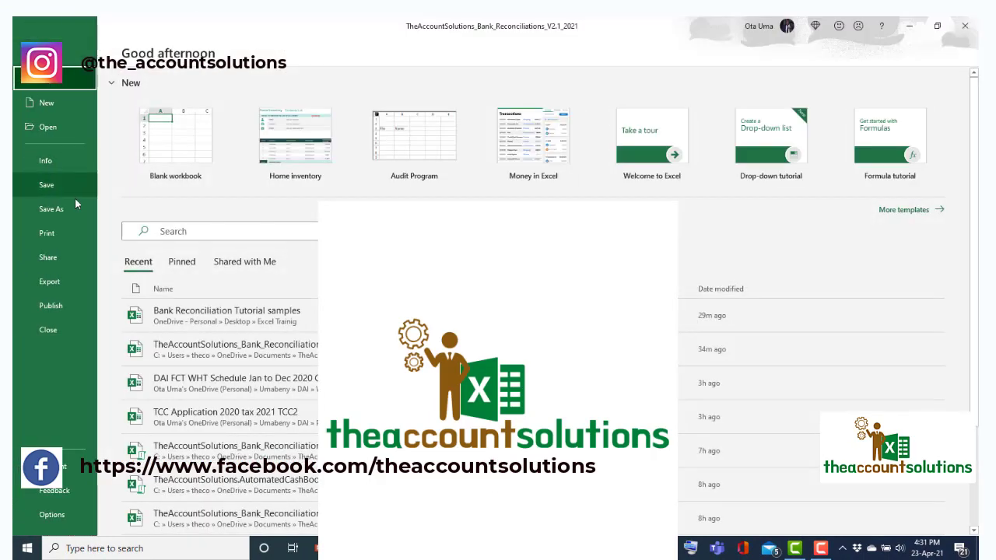
click(66, 210)
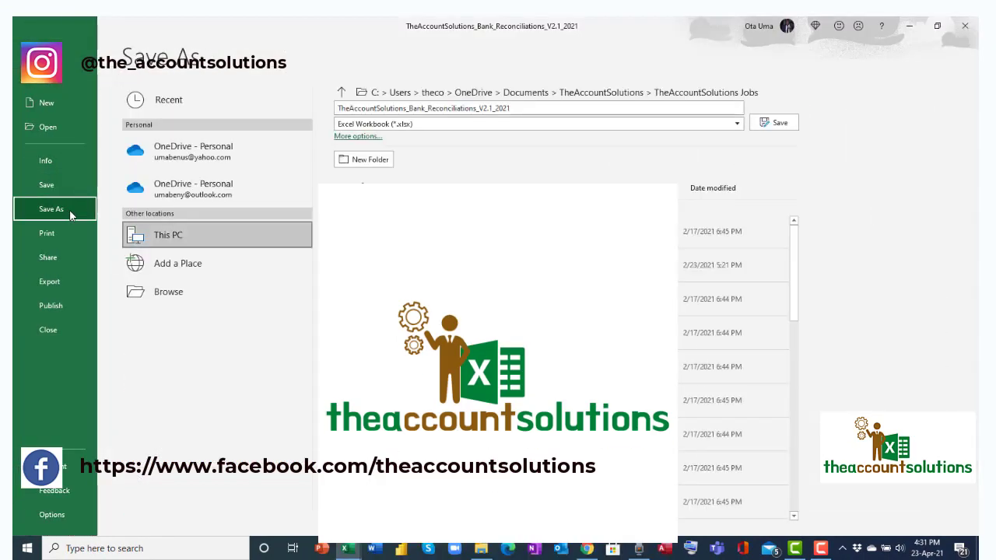
click(737, 124)
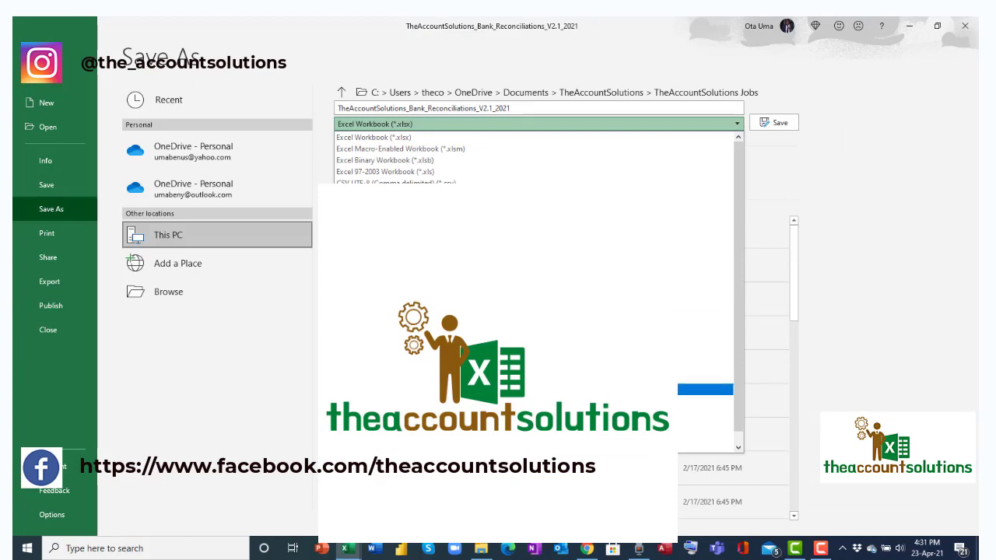
click(378, 427)
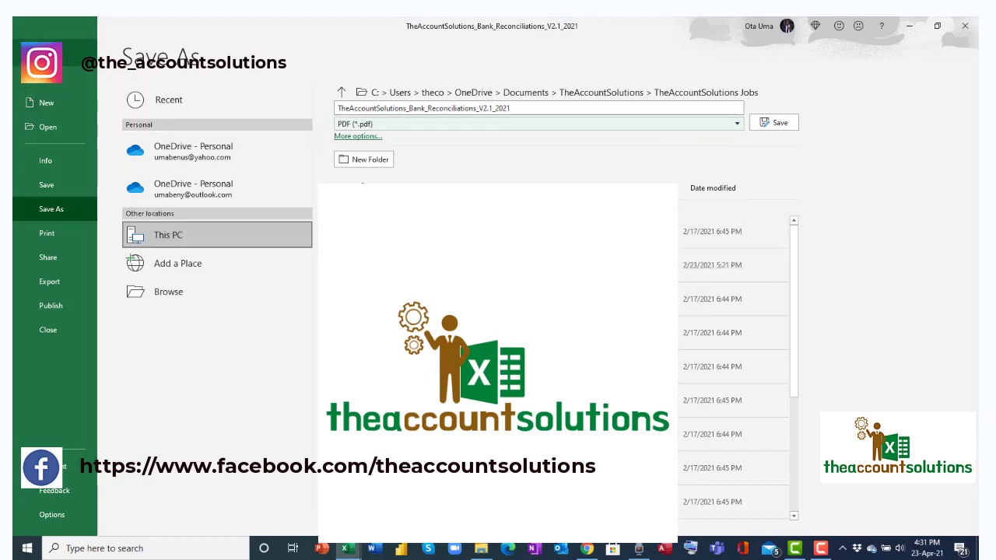
click(31, 53)
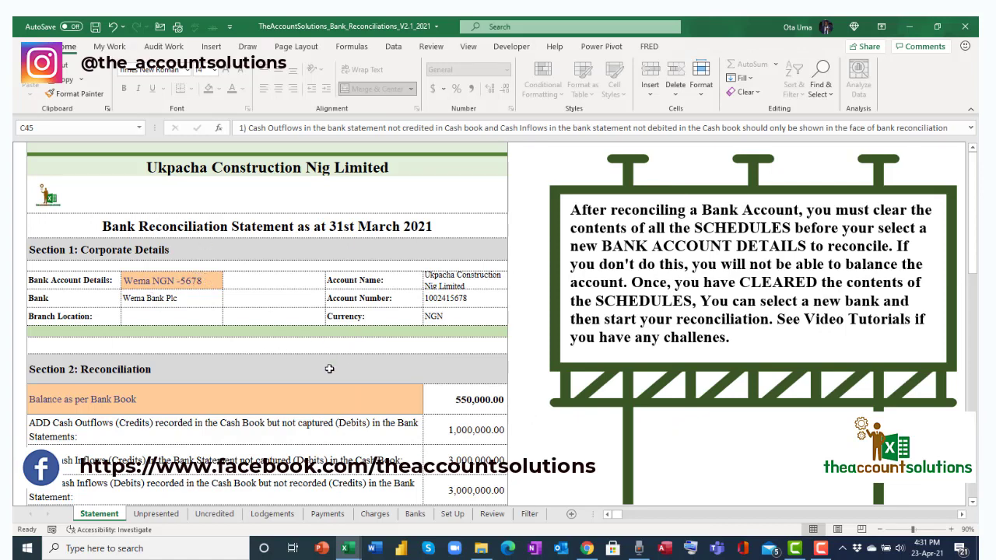
click(189, 281)
click(228, 282)
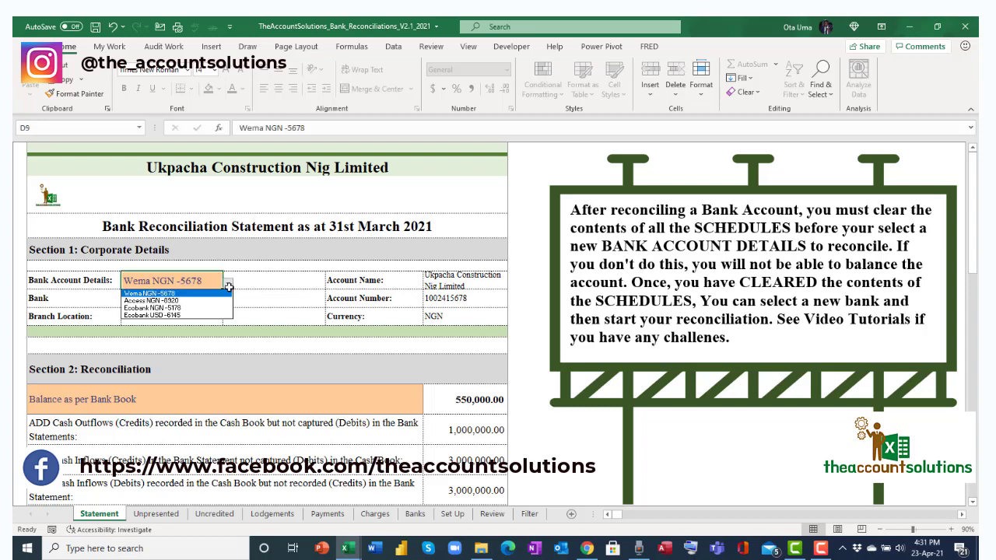
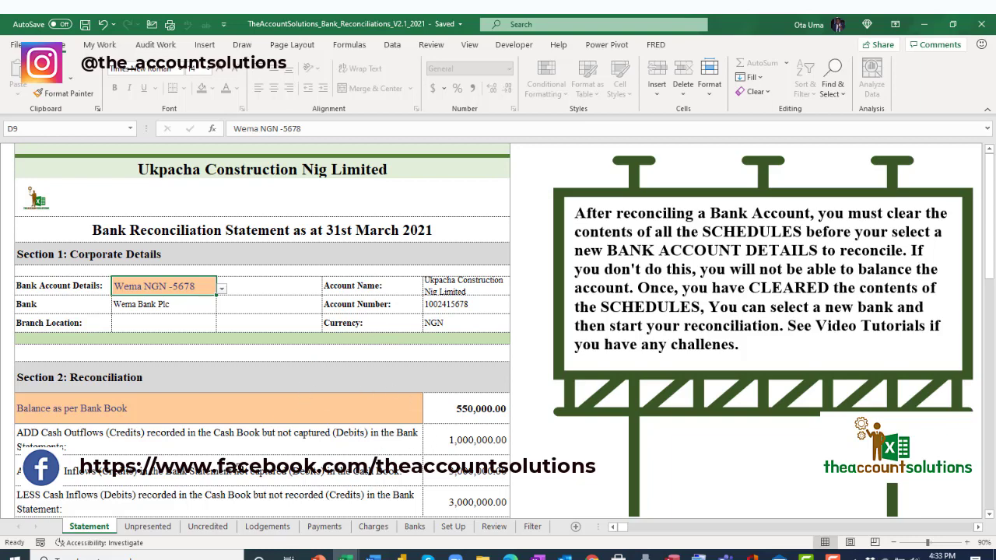
Look through the Unpresented, Uncredited, Lodgements, Payments, Charges and Banks sheets, ending on Payments.
click(148, 527)
click(209, 527)
click(269, 529)
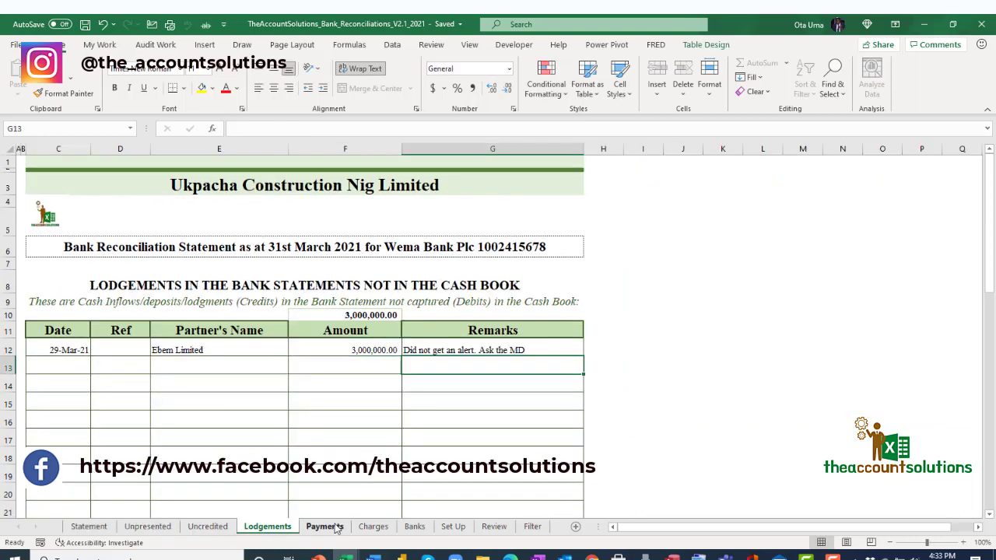
click(327, 529)
click(374, 529)
click(416, 530)
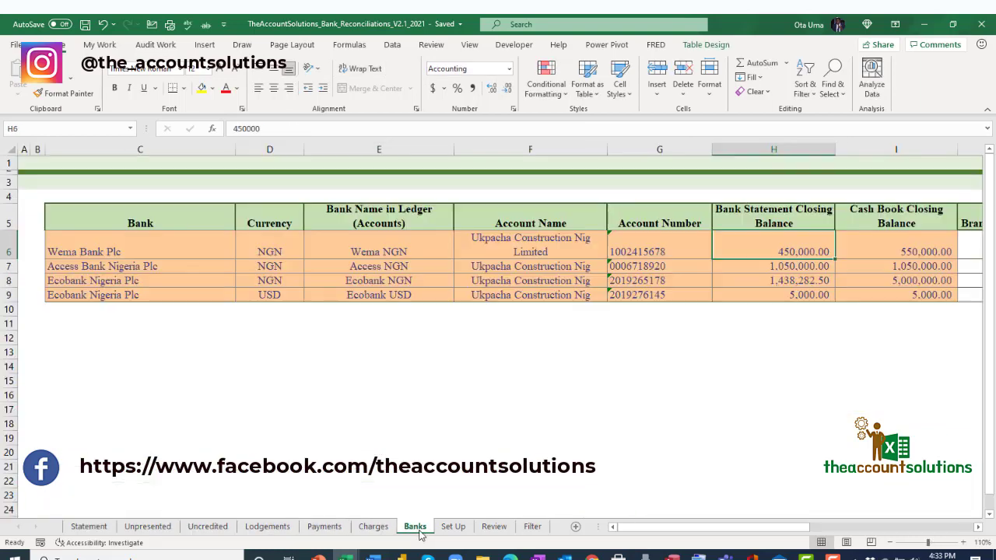
click(374, 527)
click(325, 527)
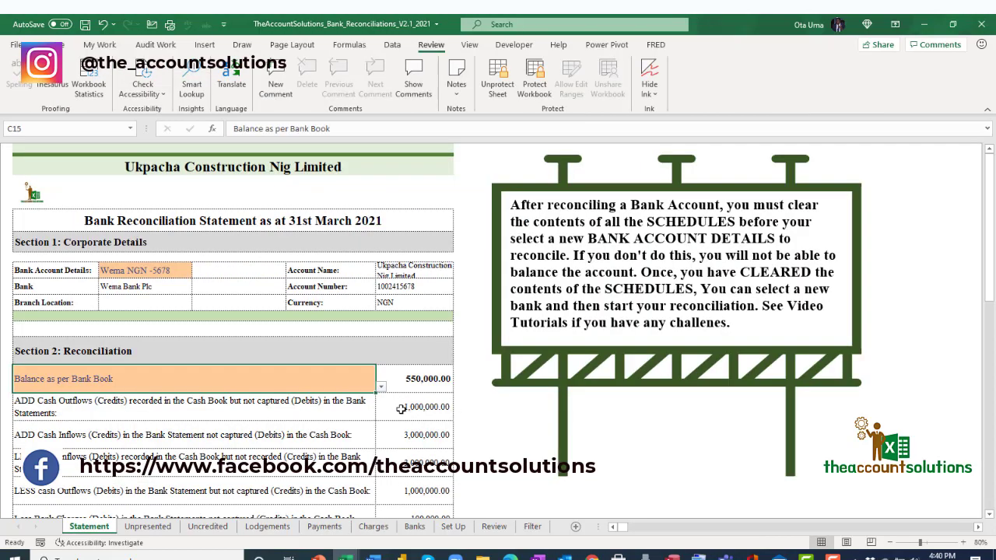
scroll(401, 409, down, 3)
scroll(402, 408, up, 2)
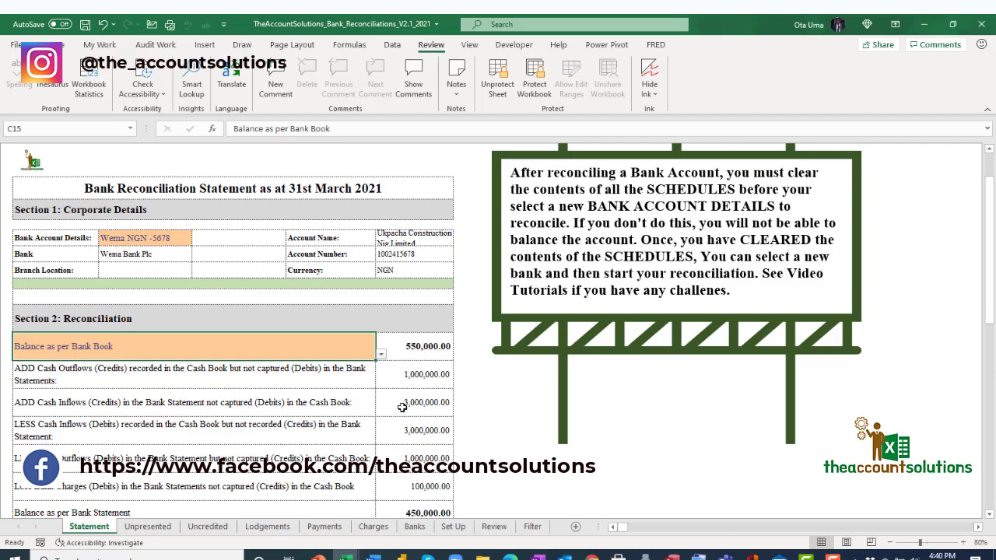
scroll(402, 408, up, 1)
scroll(404, 401, down, 2)
scroll(386, 395, up, 2)
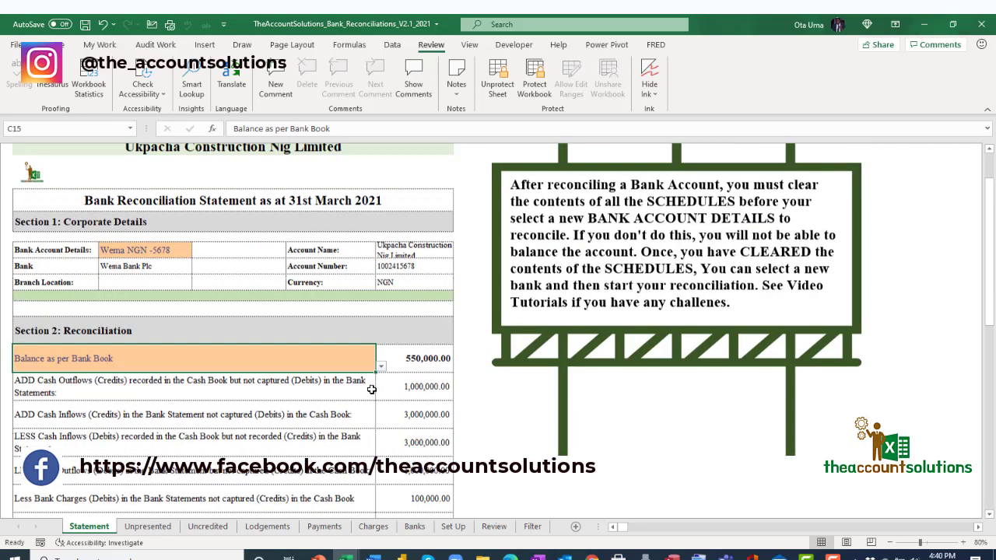
scroll(372, 389, up, 1)
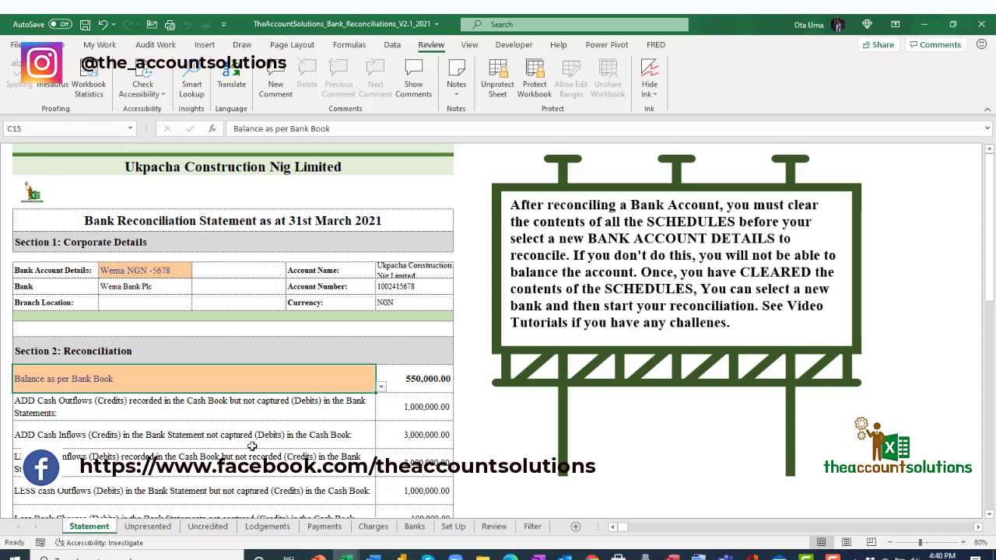
Check the D9 bank account and C15 starting balance choices without changing them.
click(164, 267)
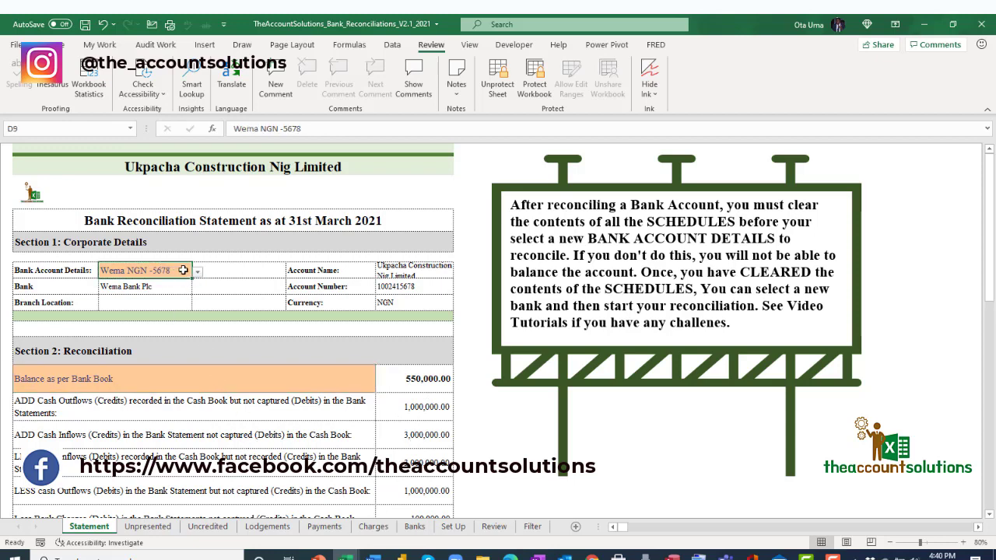
click(198, 272)
click(186, 270)
click(233, 381)
click(380, 386)
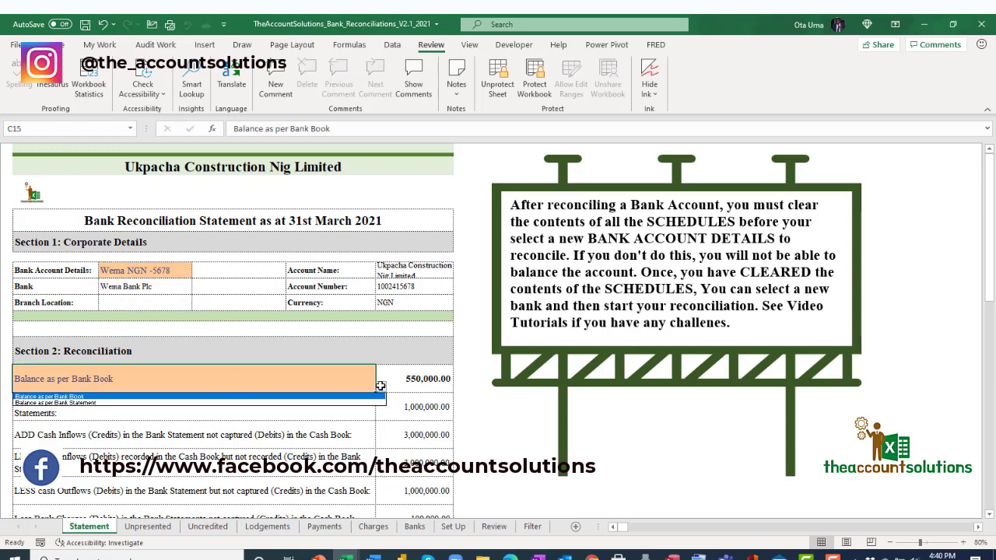
click(327, 394)
scroll(414, 420, down, 1)
scroll(413, 420, down, 1)
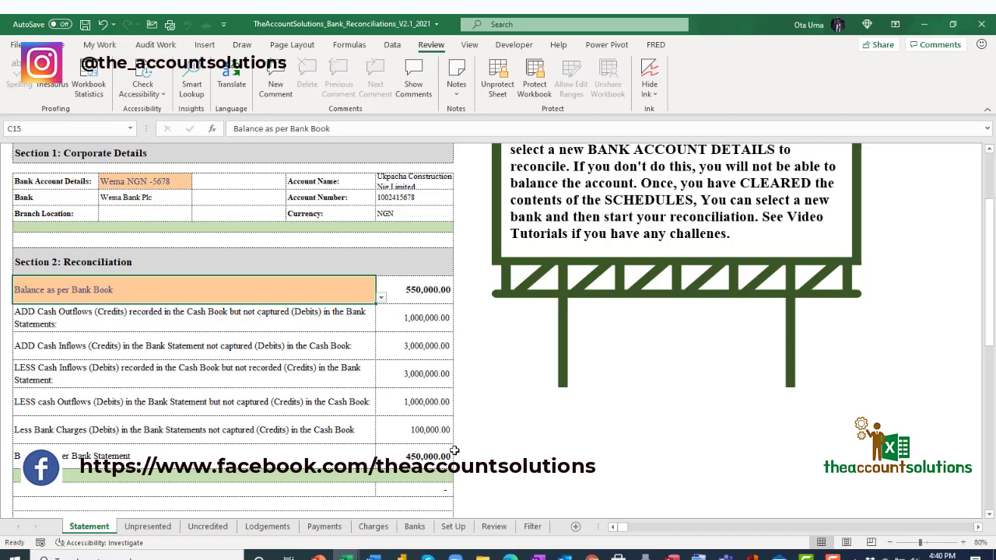
Set C15 to 'Balance as per Bank Statement' so the reconciliation starts at 450,000.00.
click(382, 299)
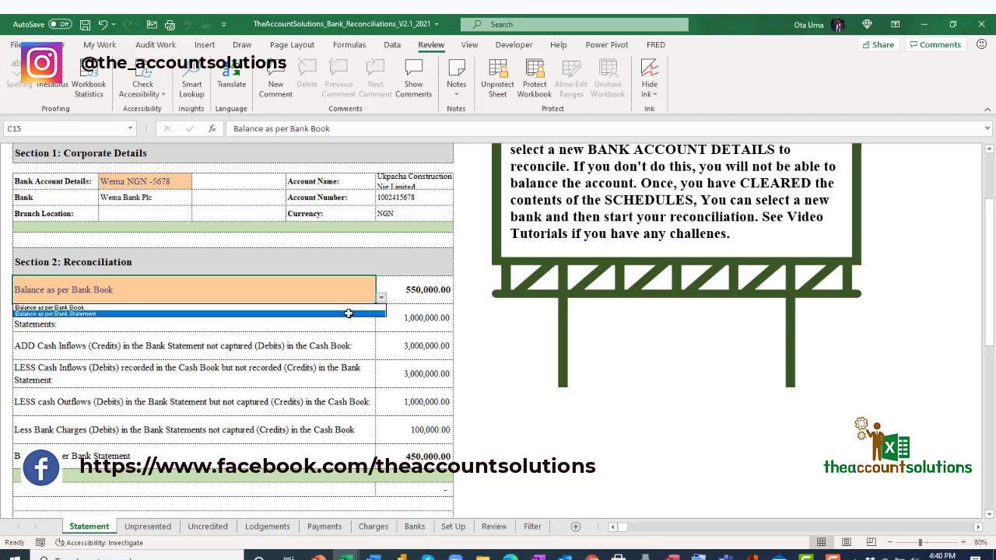
click(429, 337)
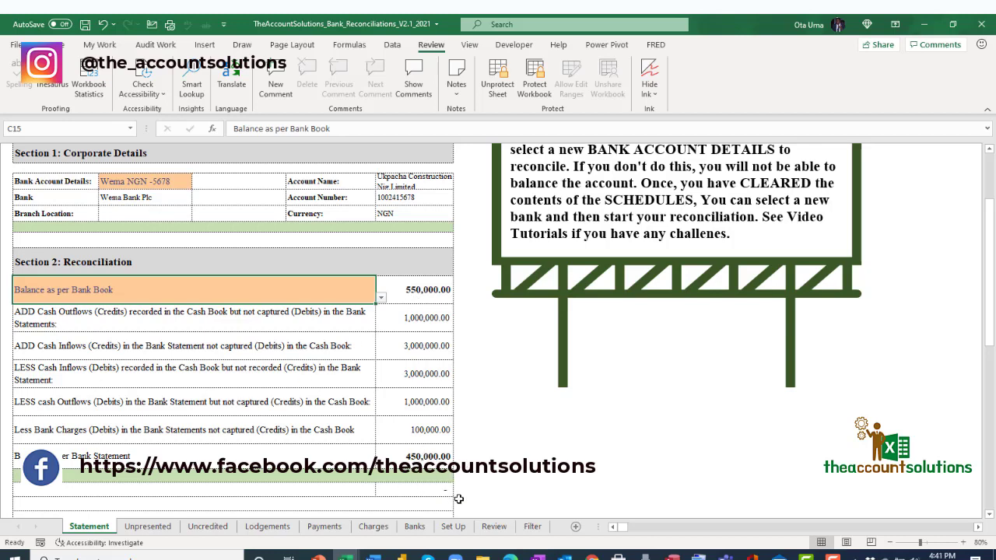
click(382, 297)
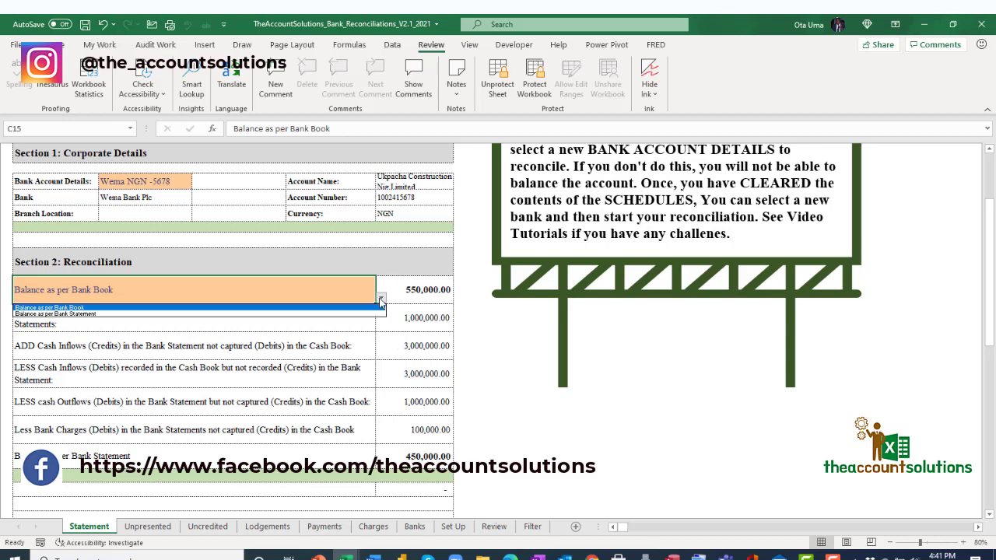
click(296, 314)
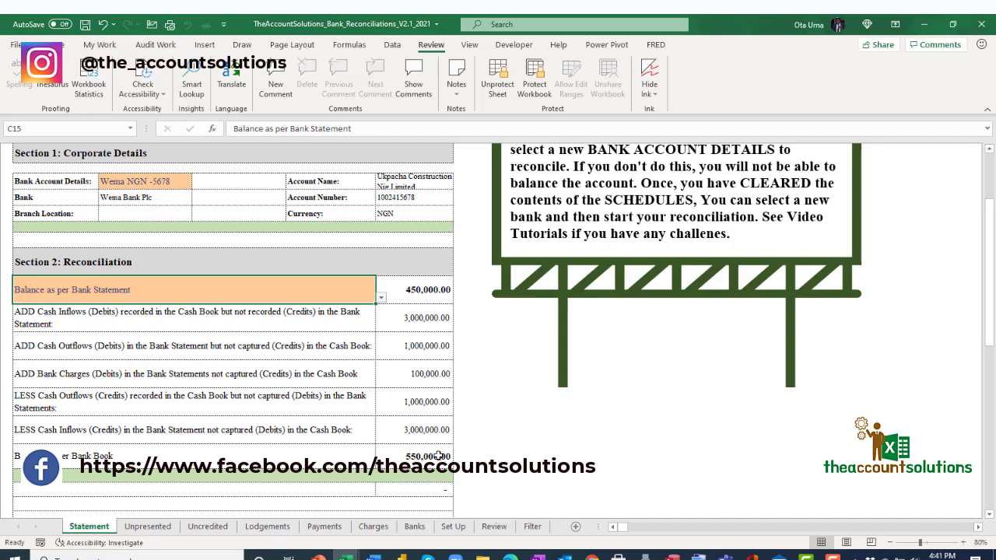
Zoom to 100% and switch C15 back to 'Balance as per Bank Book' (550,000.00).
click(964, 542)
click(964, 543)
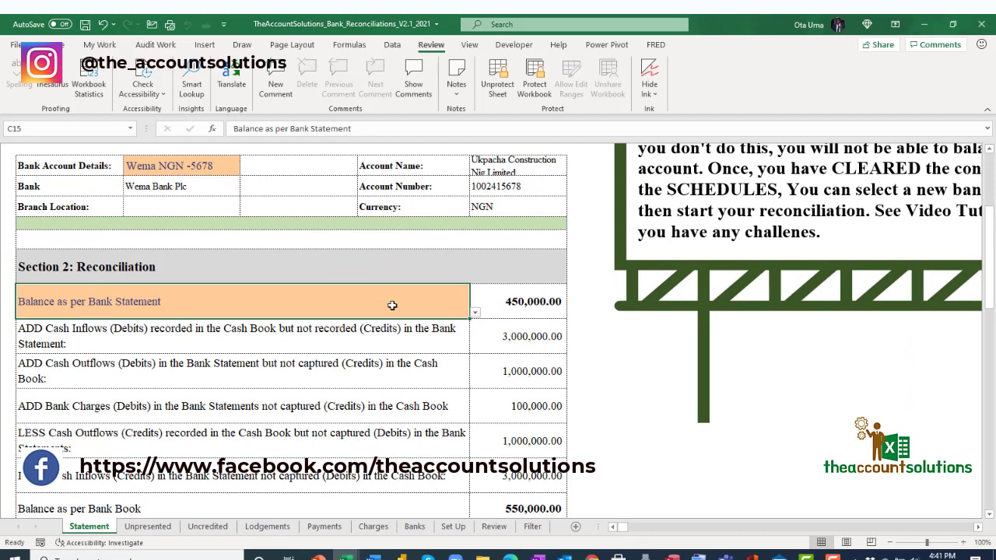
click(475, 312)
click(382, 318)
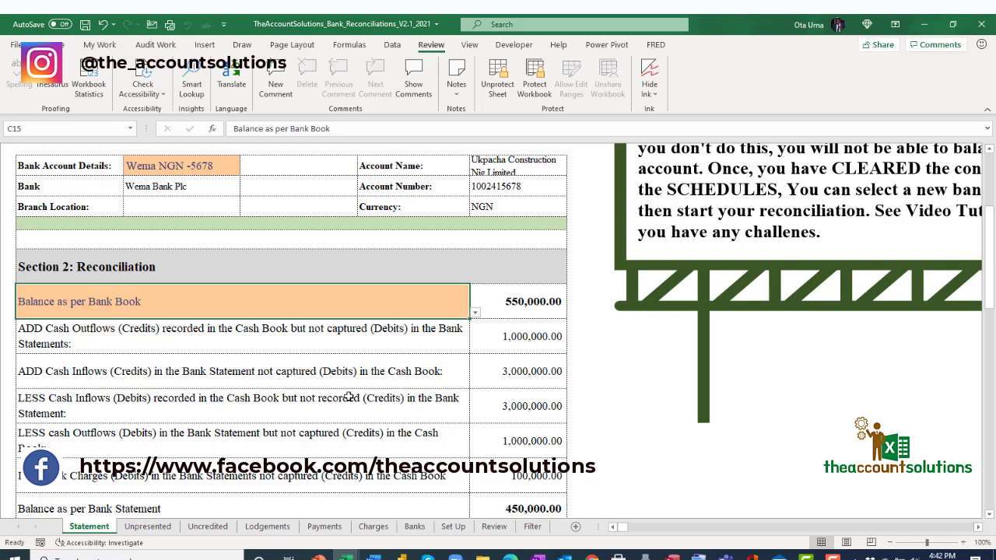
scroll(266, 396, down, 1)
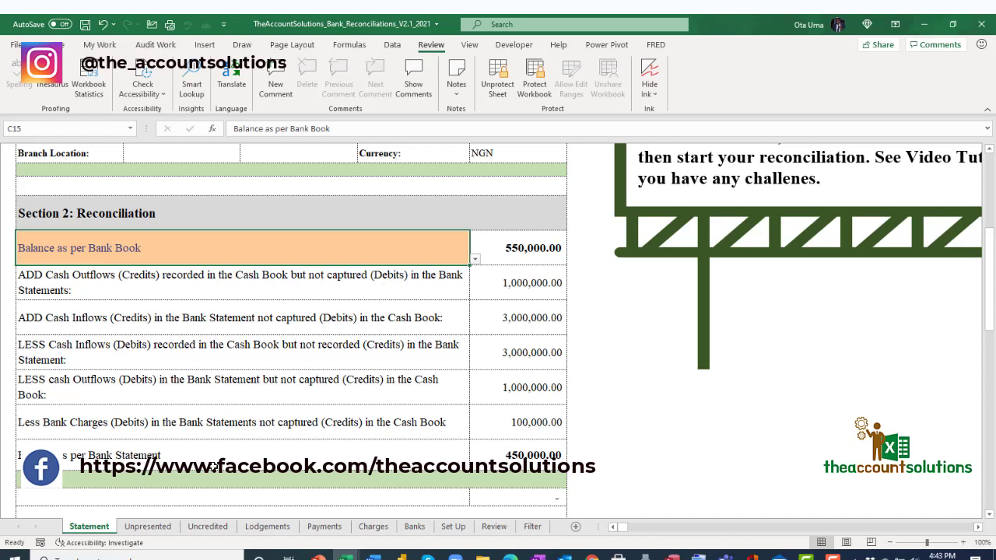
Review the Unpresented Cheques and Uncredited Lodgements schedules, then return to the Statement sheet.
click(158, 531)
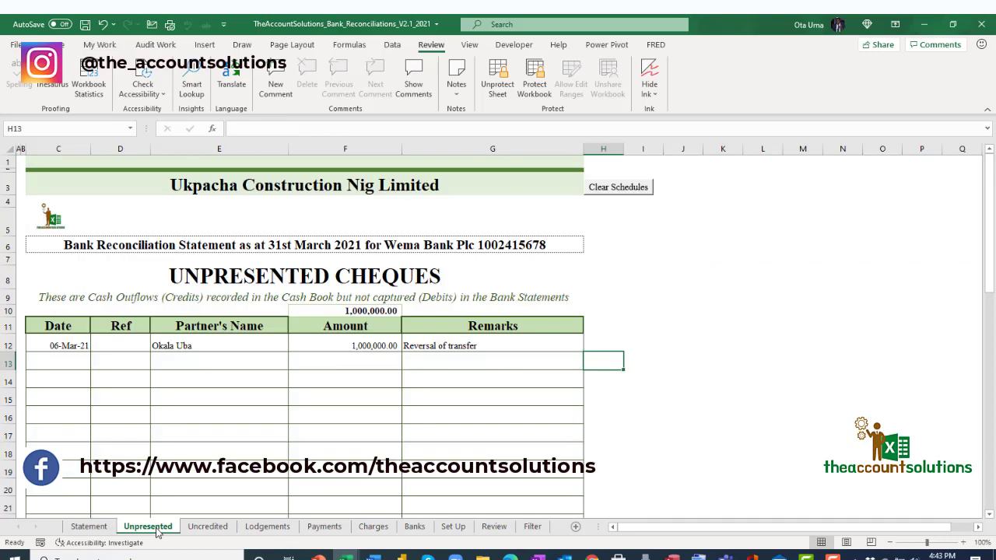
click(89, 527)
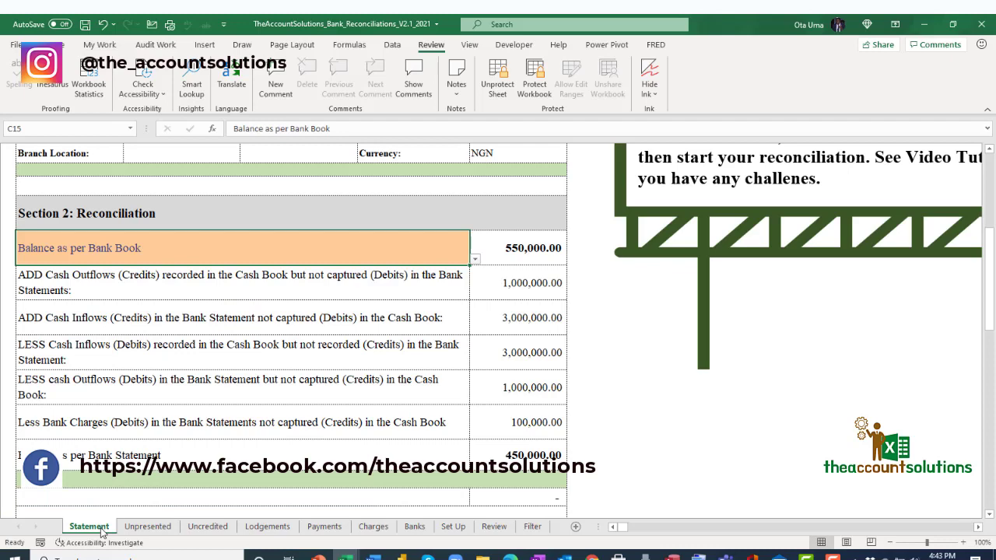
click(159, 534)
click(215, 532)
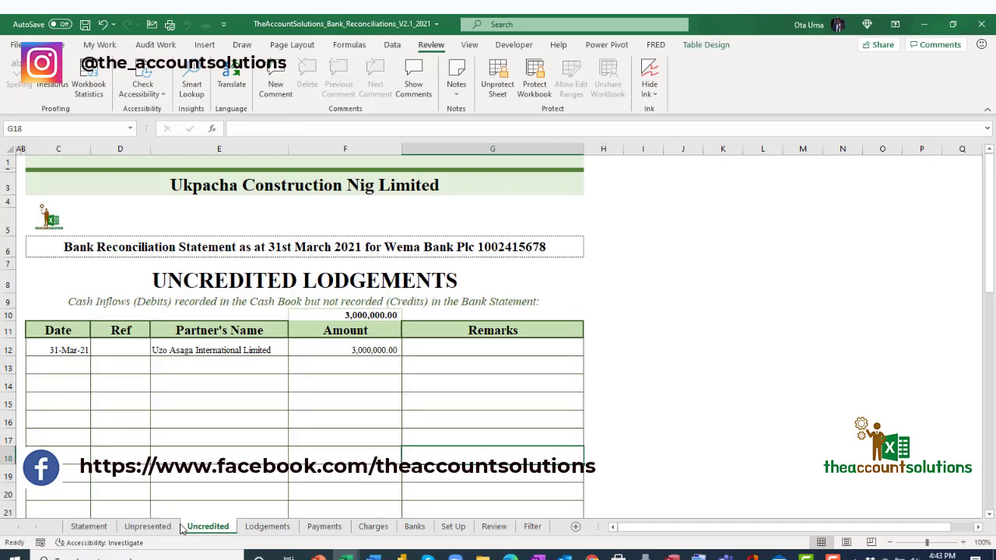
click(146, 528)
click(89, 527)
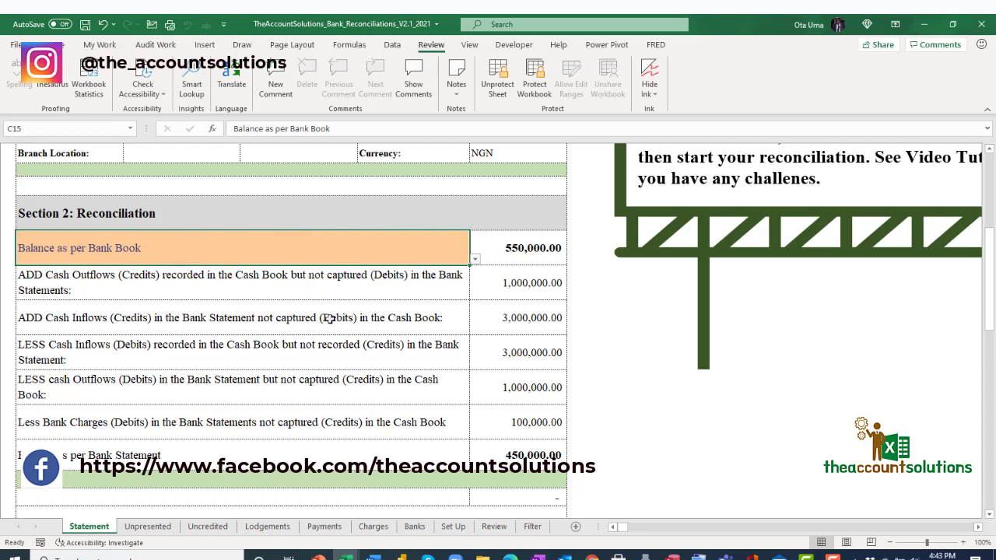
Choose 'Balance as per Bank Statement' in C15 so the statement ends at 550,000.00.
click(474, 260)
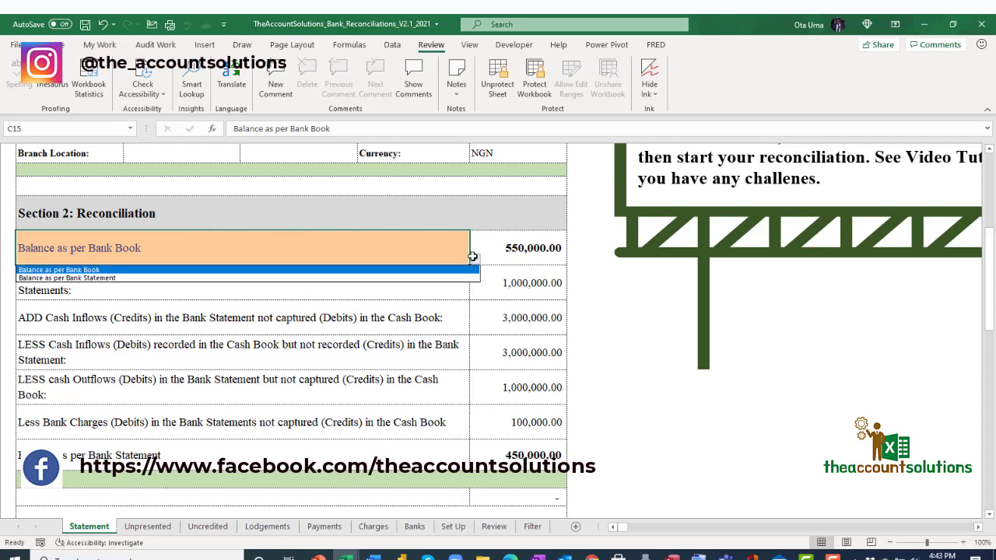
click(475, 260)
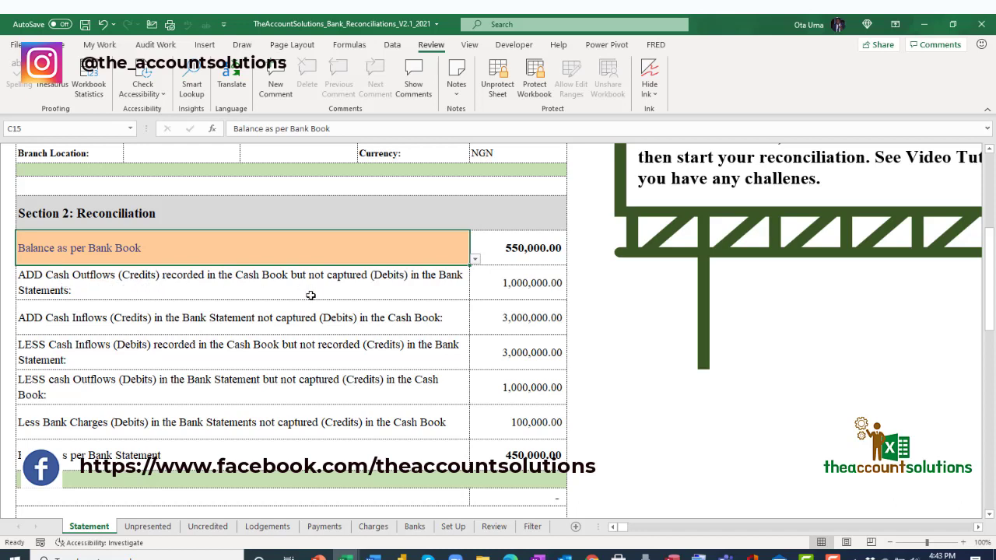
click(475, 260)
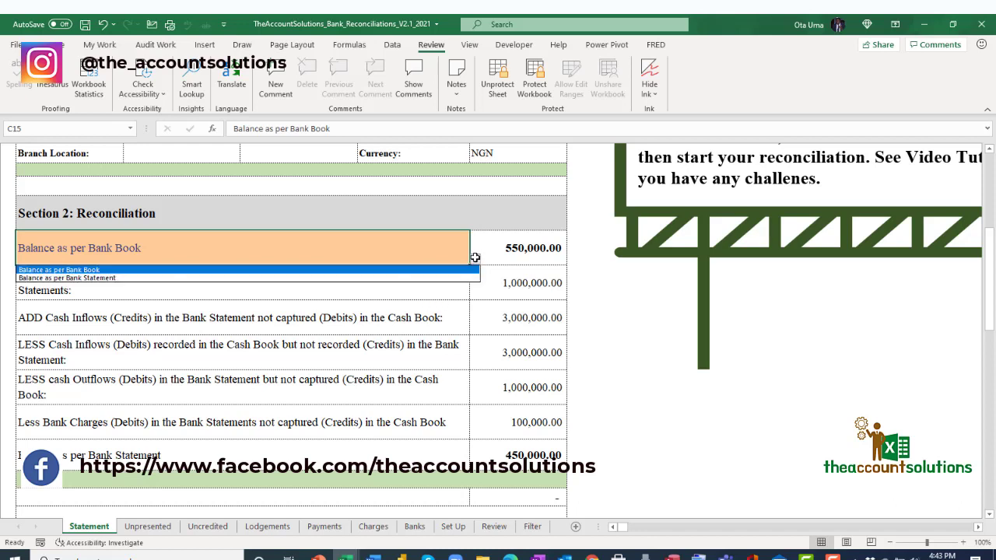
click(364, 279)
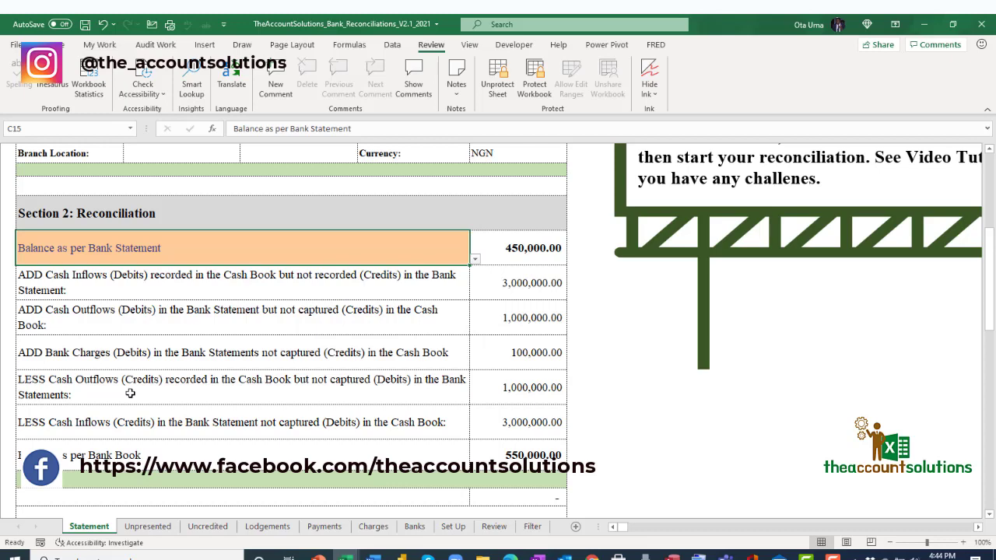
Browse the Unpresented, Uncredited, Lodgements, Payments and Bank Charges schedules, then return to Statement.
click(149, 528)
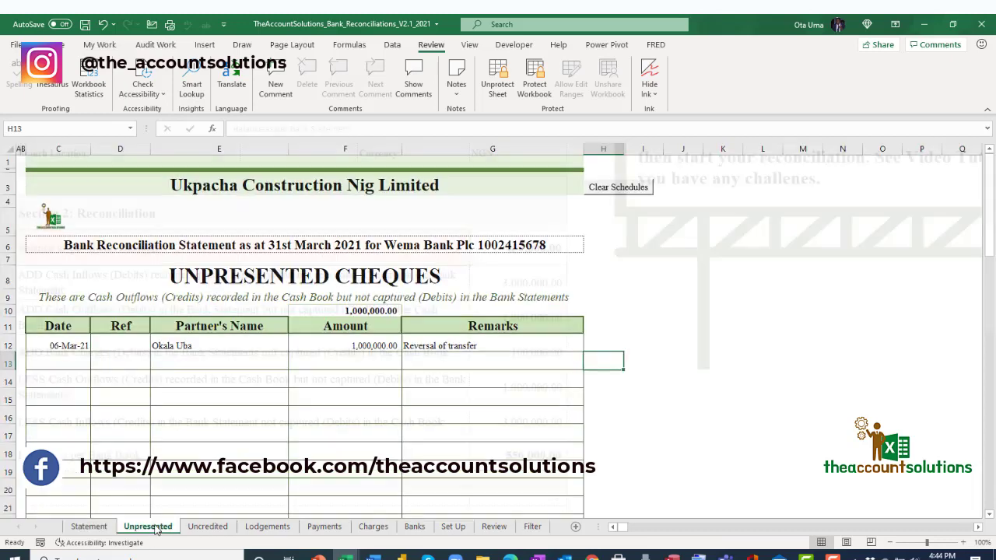
click(219, 529)
click(283, 532)
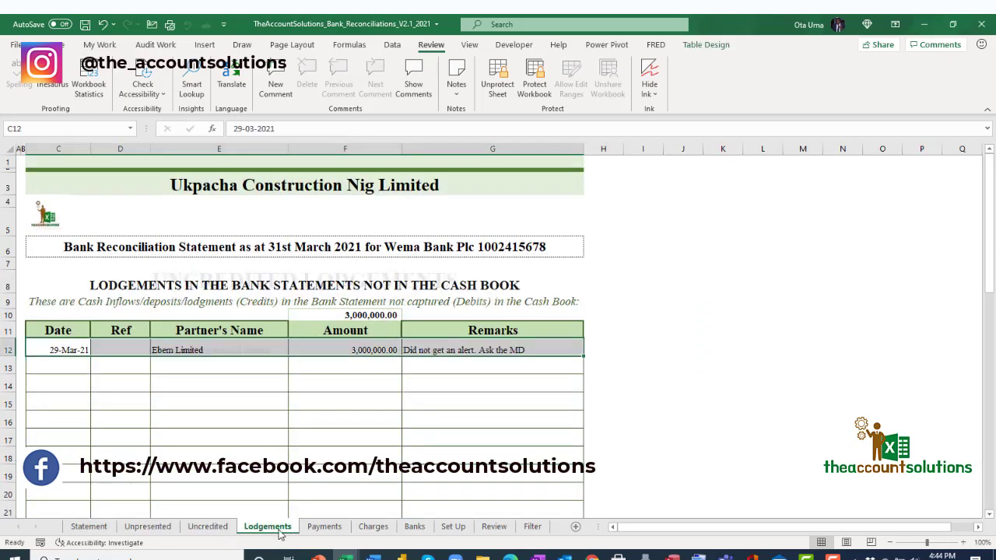
click(327, 528)
click(371, 529)
click(208, 528)
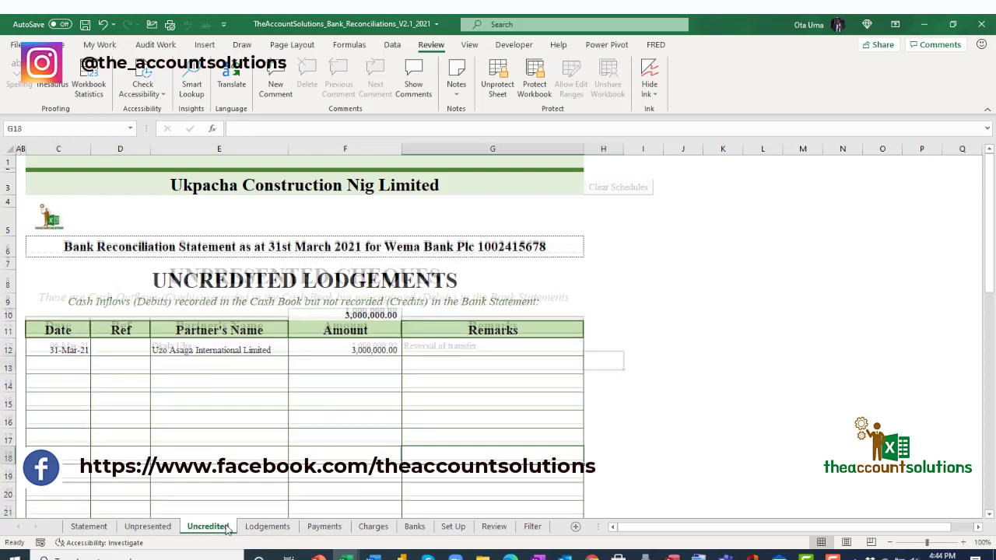
click(148, 527)
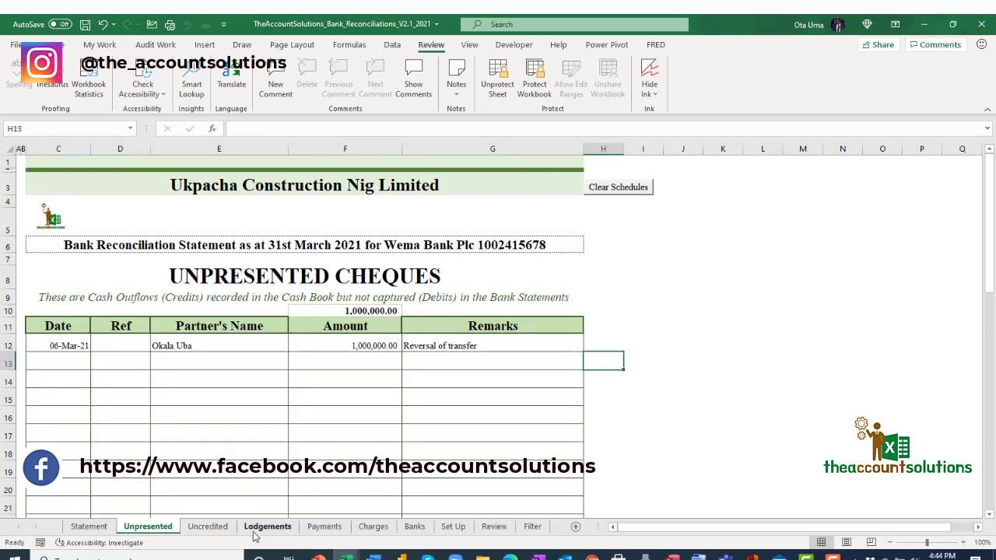
click(94, 529)
scroll(214, 473, up, 5)
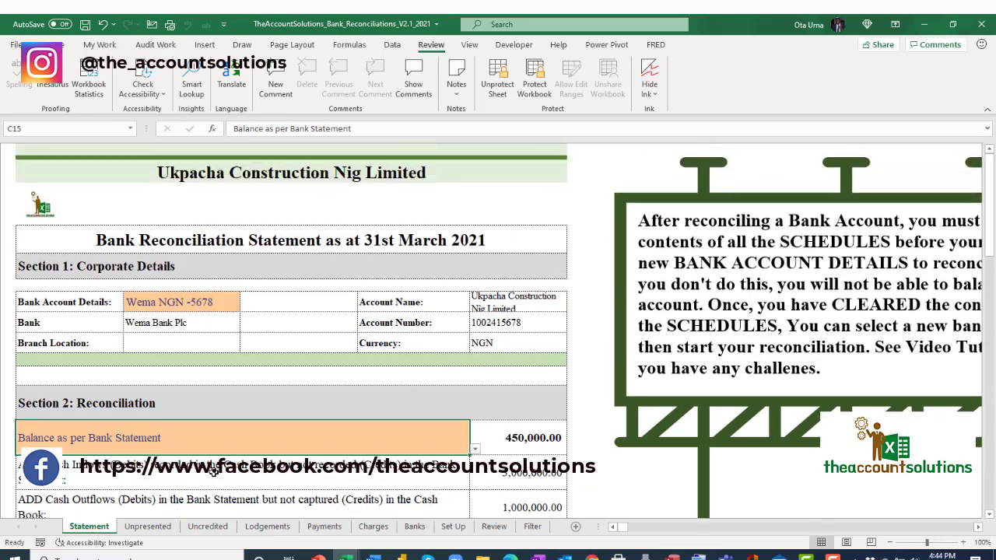
Glance at the Unpresented, Uncredited and Lodgements sheets, finishing on Unpresented Cheques.
click(165, 531)
click(226, 529)
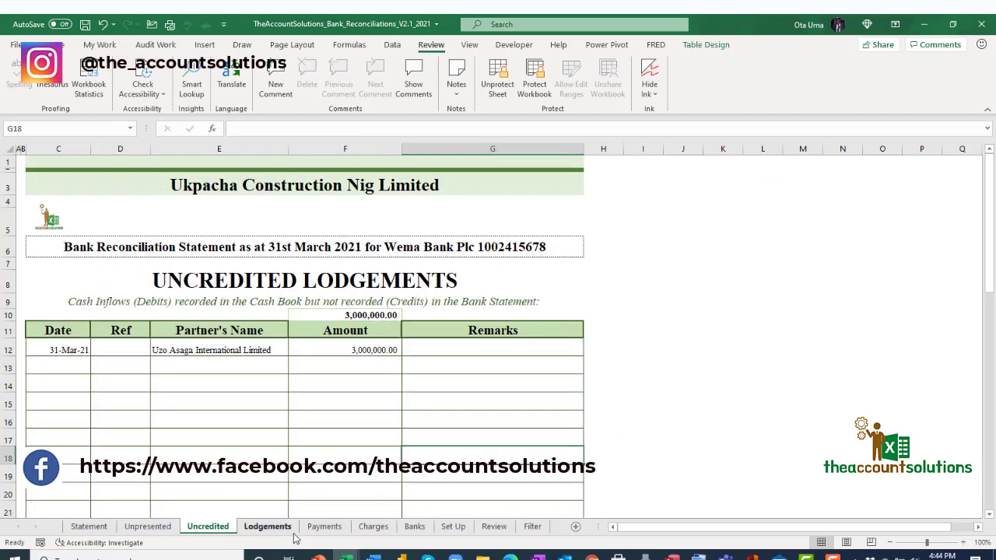
click(281, 530)
click(89, 527)
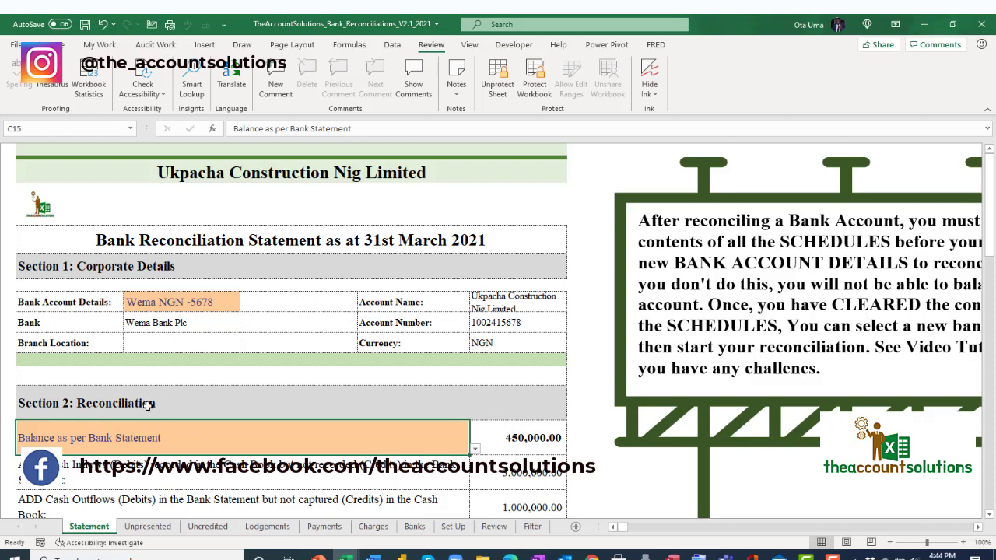
click(147, 529)
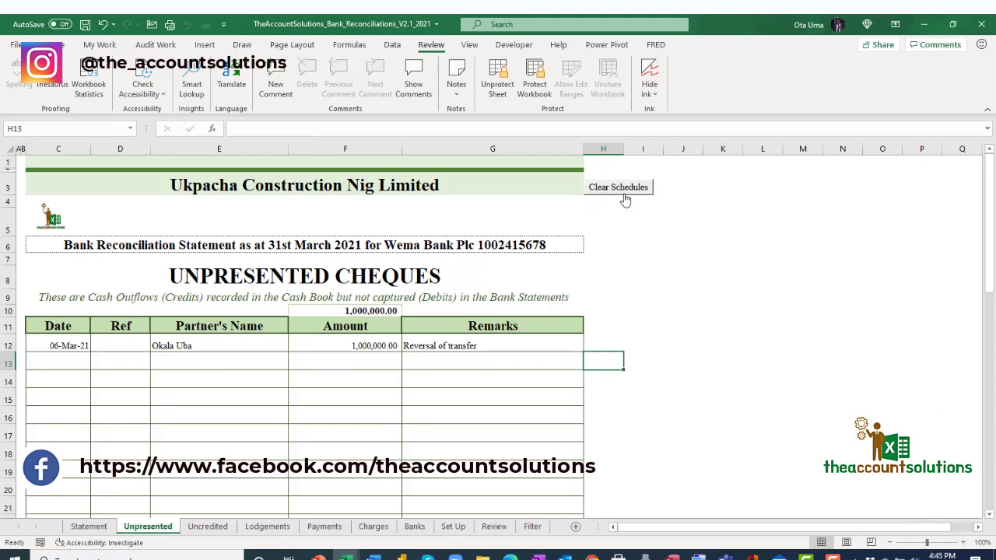
Confirm Clear Schedules with Yes, check each schedule tab is empty, then return to Statement.
click(624, 191)
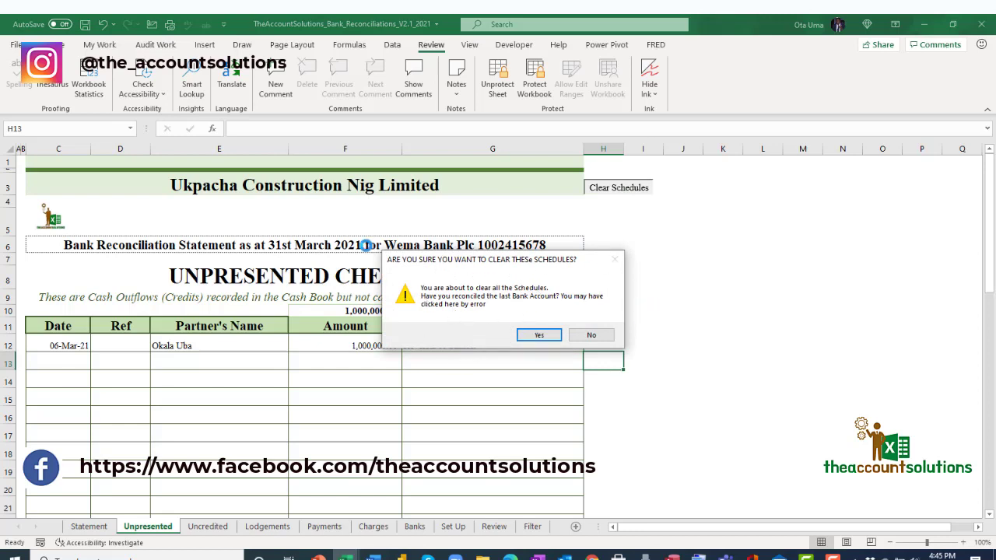
click(545, 335)
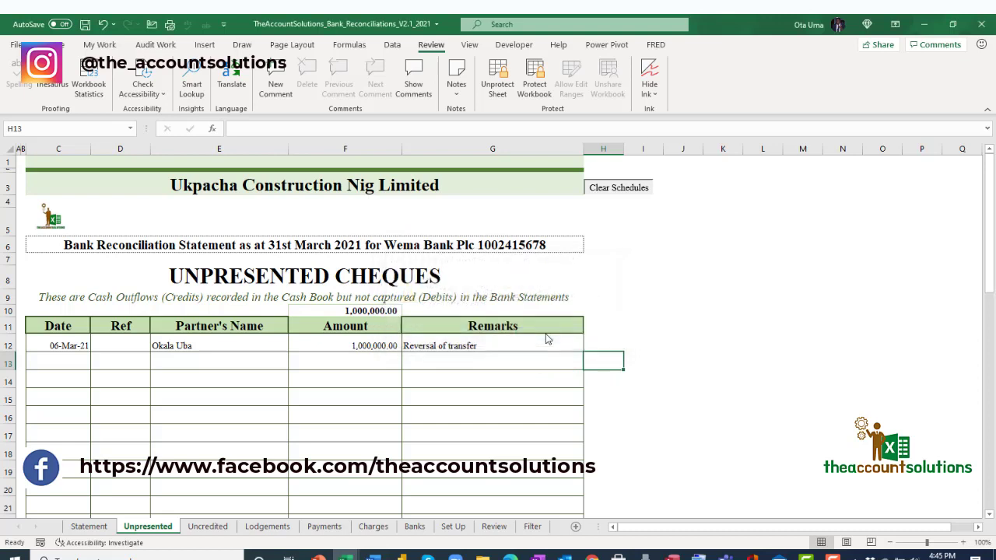
click(208, 527)
click(280, 527)
click(332, 527)
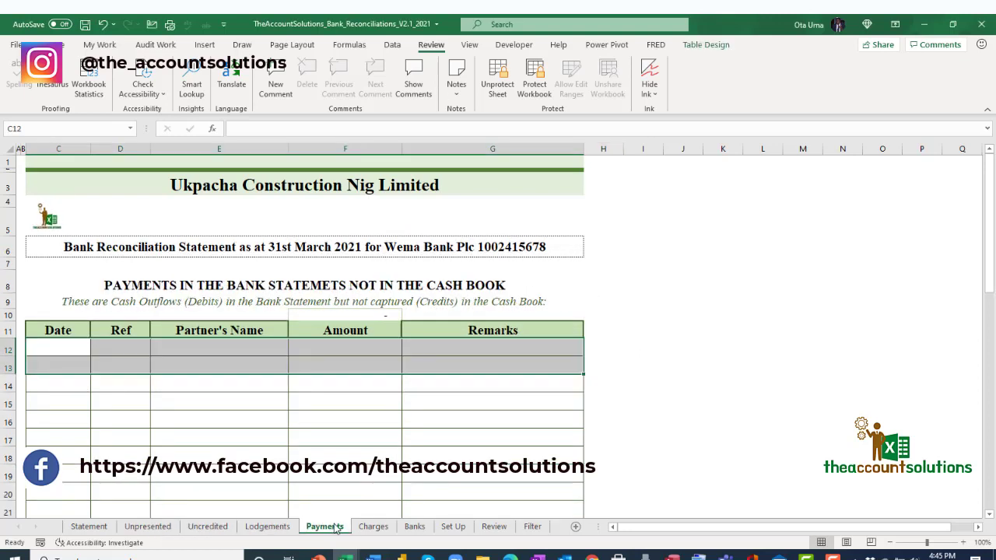
click(373, 527)
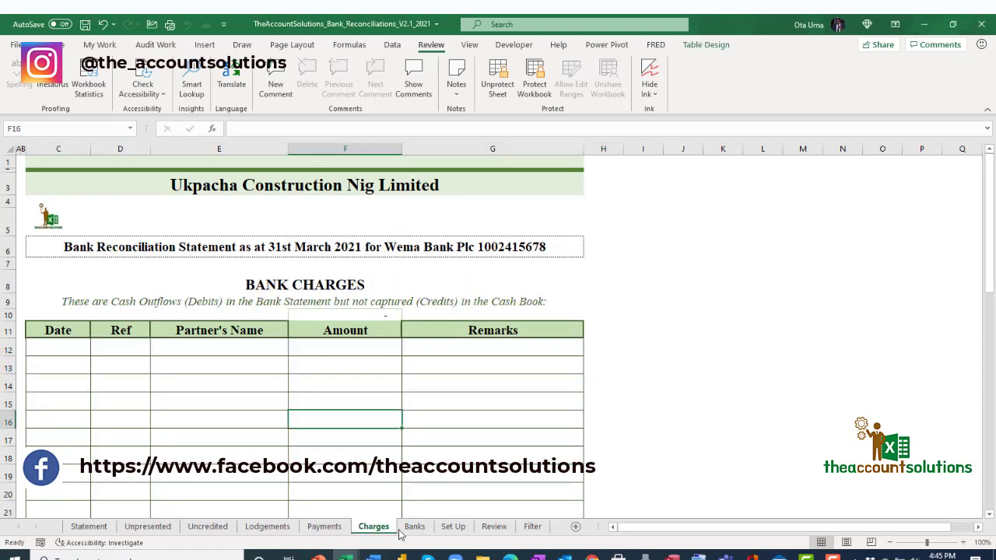
click(335, 529)
click(267, 528)
click(207, 527)
click(166, 529)
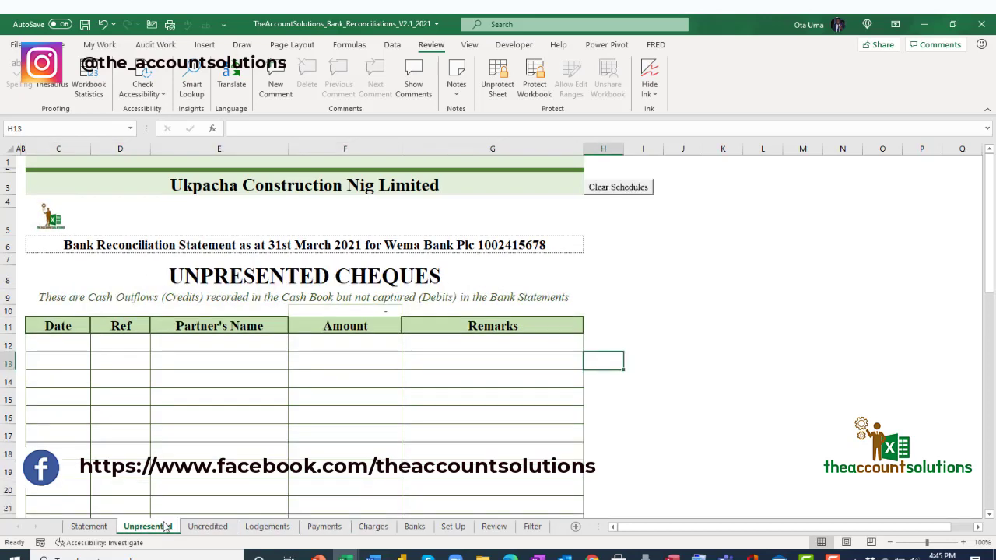
click(104, 529)
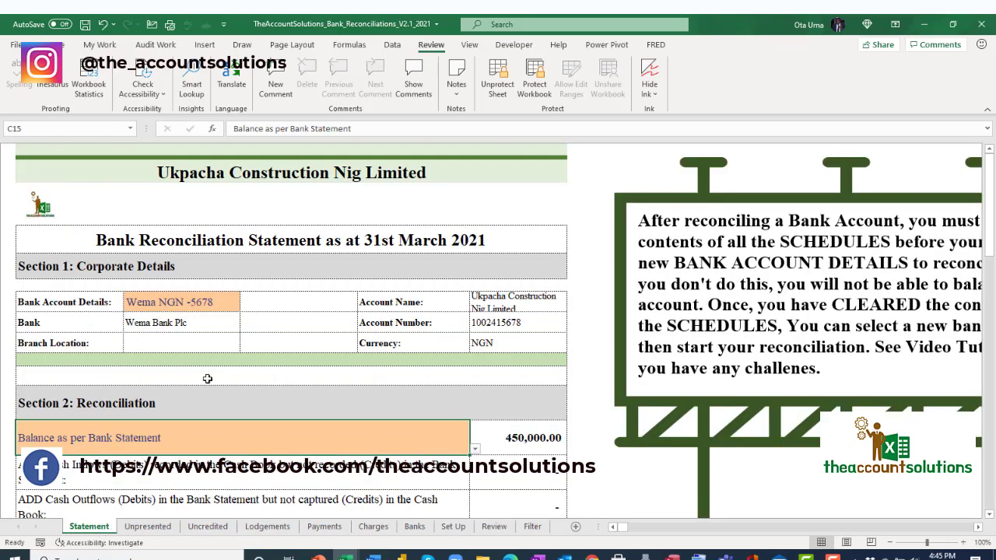
Choose the Access NGN -8920 account in D9 and review the updated statement.
scroll(208, 379, down, 5)
scroll(539, 438, up, 5)
scroll(351, 416, down, 1)
click(209, 264)
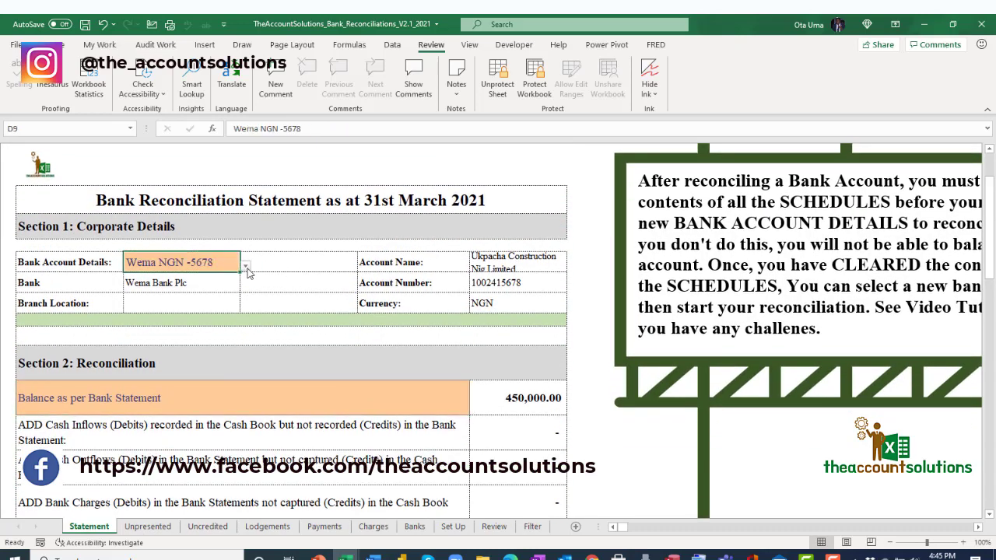
click(246, 267)
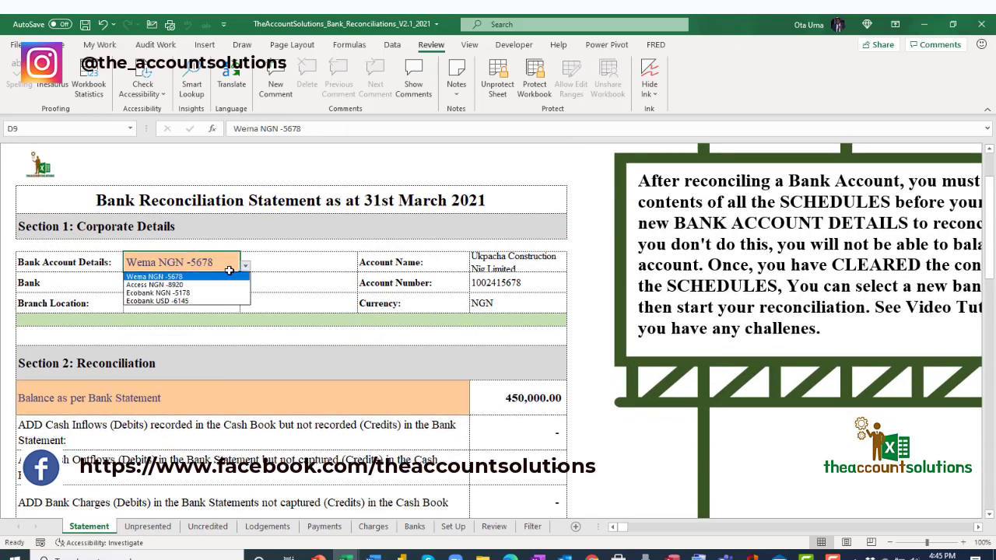
click(216, 283)
scroll(551, 338, down, 3)
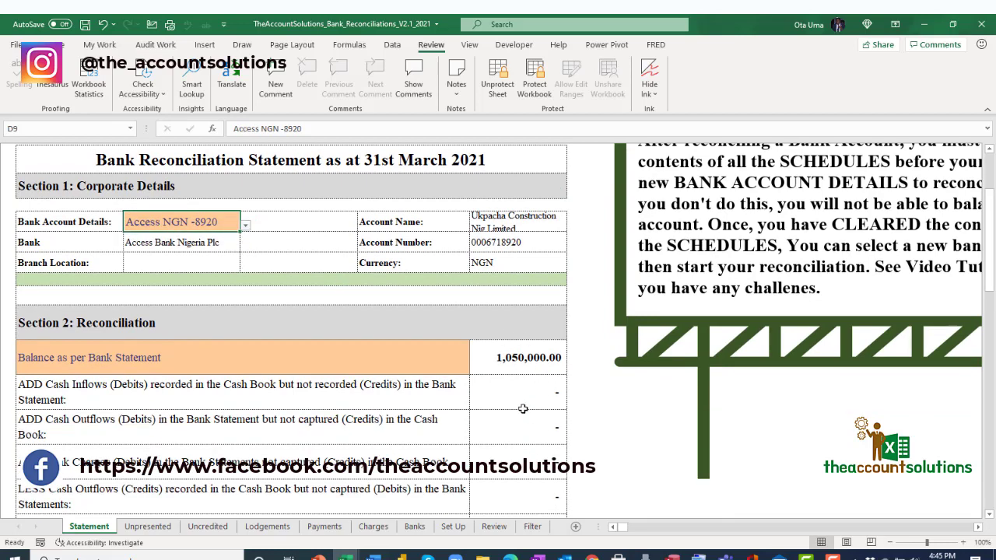
scroll(446, 326, down, 3)
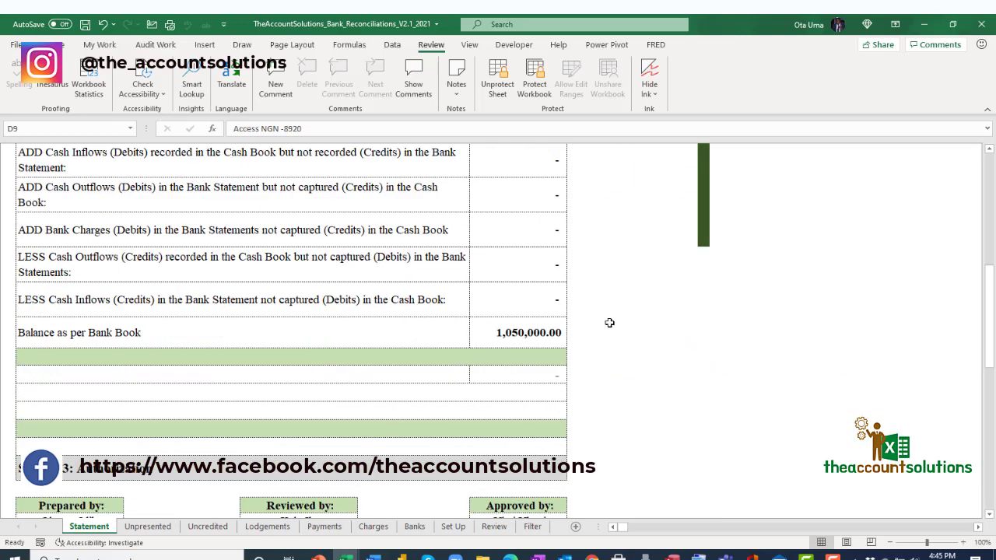
scroll(545, 367, up, 3)
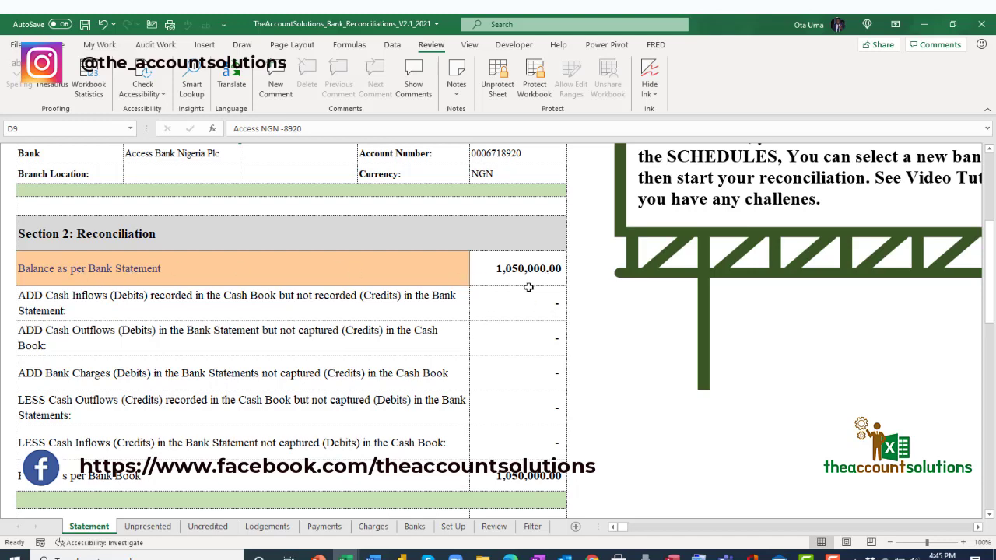
scroll(349, 377, down, 3)
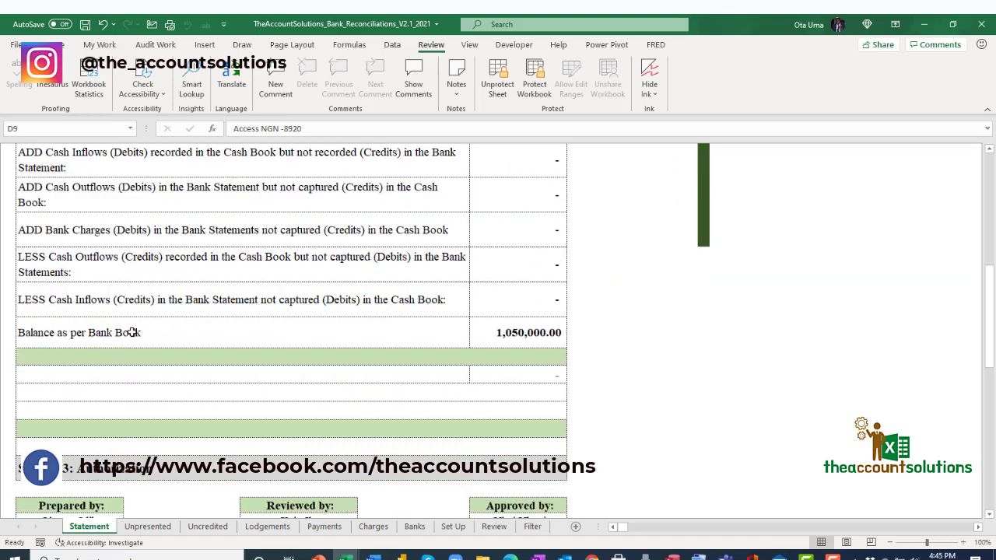
scroll(498, 371, down, 4)
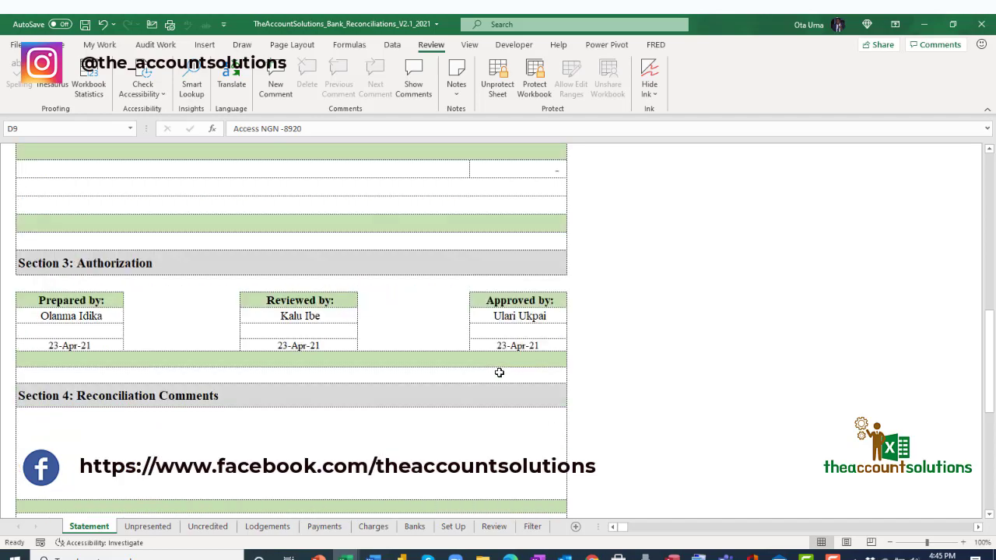
scroll(499, 373, up, 8)
scroll(421, 350, down, 3)
Set C15's opening balance label to 'Balance as per Bank Book'.
click(450, 322)
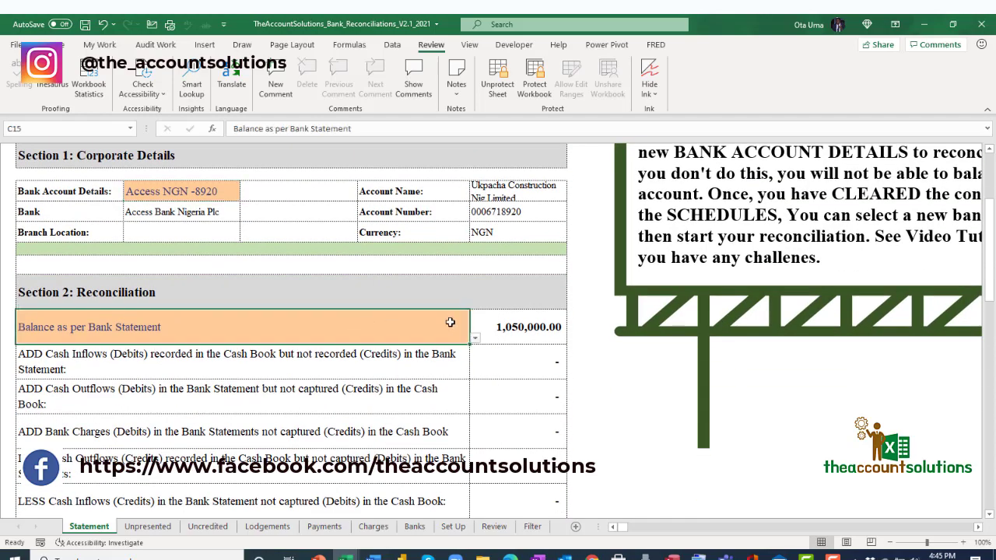
click(476, 339)
click(381, 345)
scroll(533, 397, down, 2)
scroll(528, 410, up, 5)
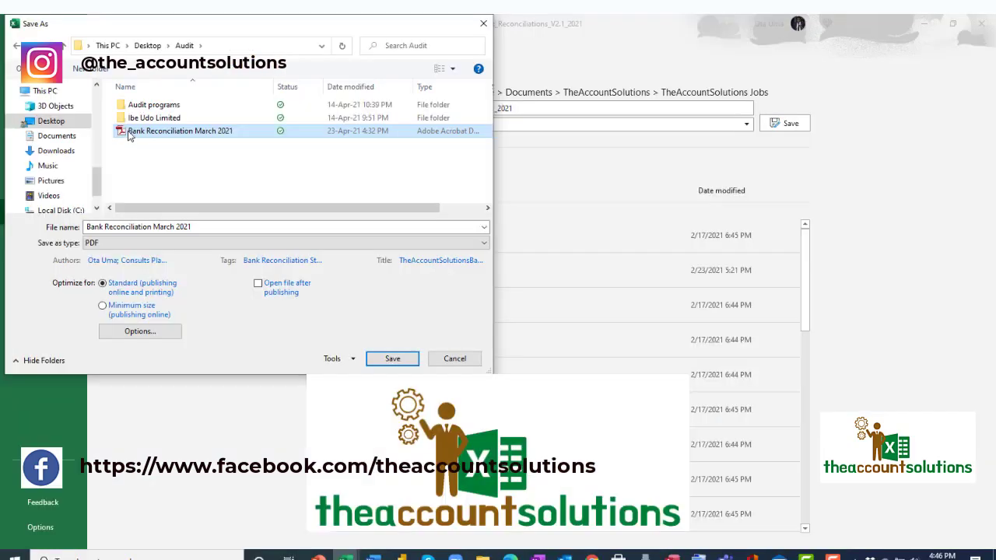
Prefix the file name with 'Access NGN' and save the statement as PDF.
click(179, 226)
drag(193, 226, 92, 226)
click(91, 225)
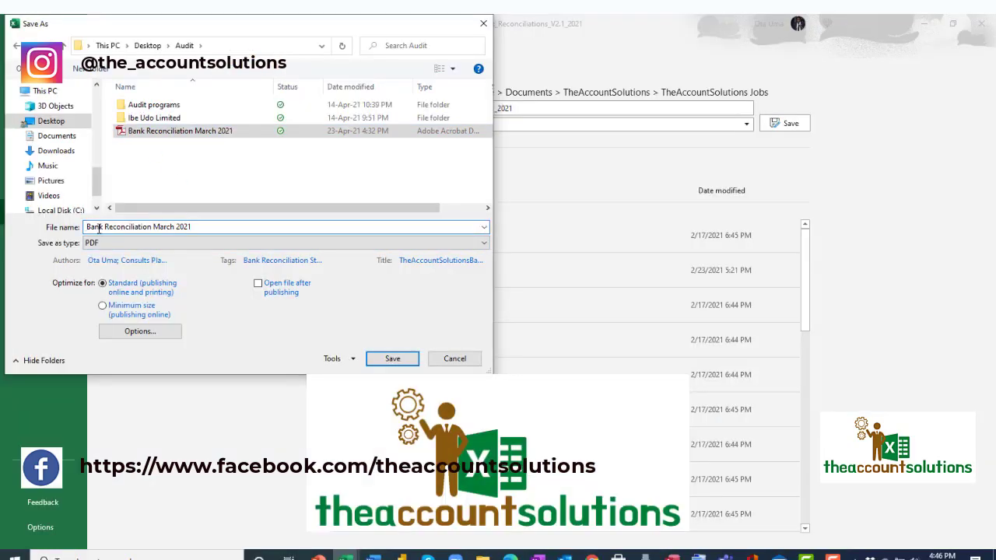
text(Access N)
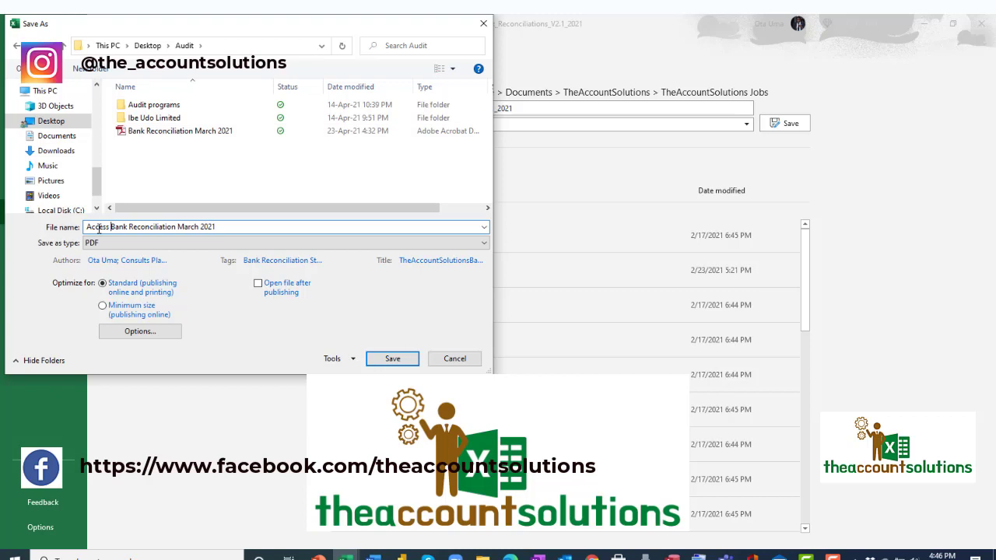
text(GN)
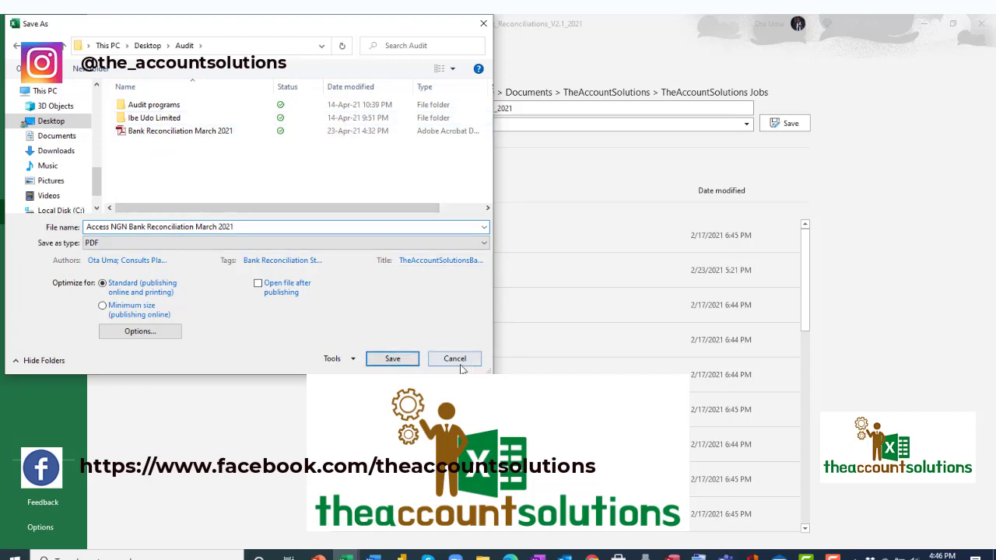
click(387, 359)
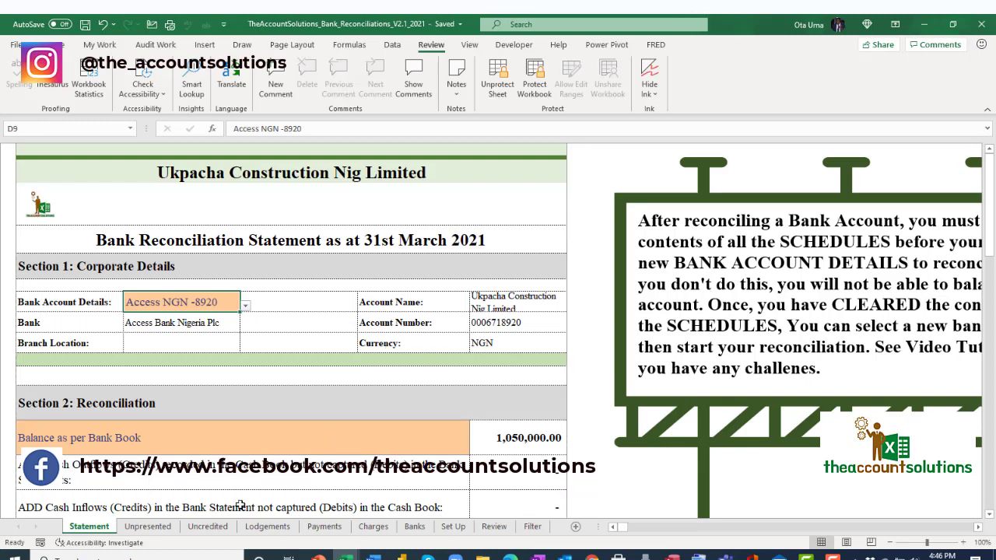
click(166, 530)
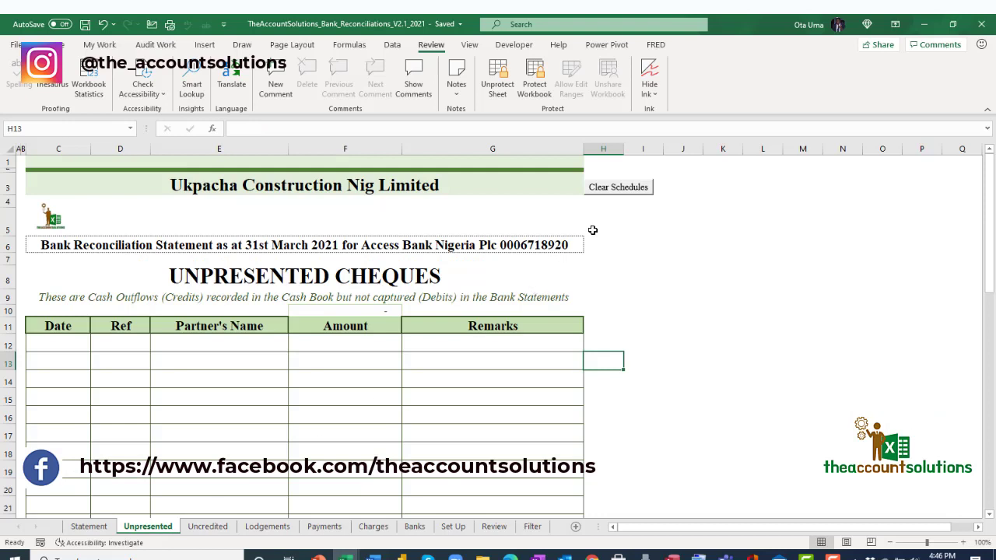
click(633, 189)
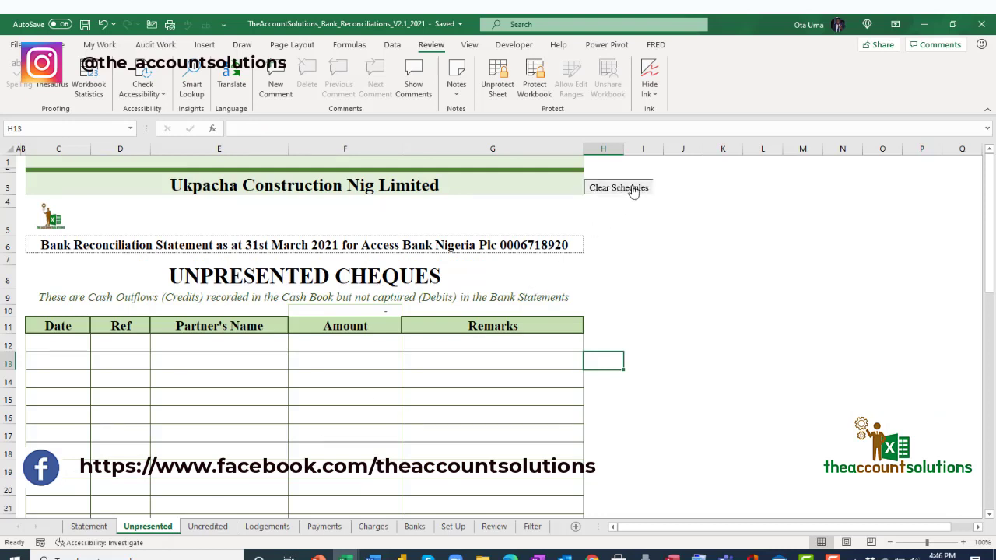
click(536, 333)
click(468, 264)
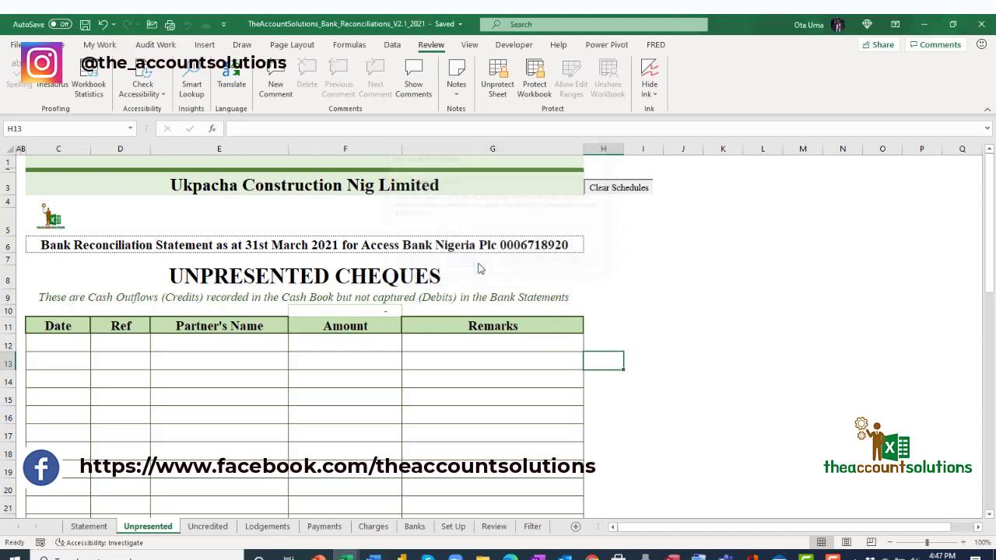
click(89, 525)
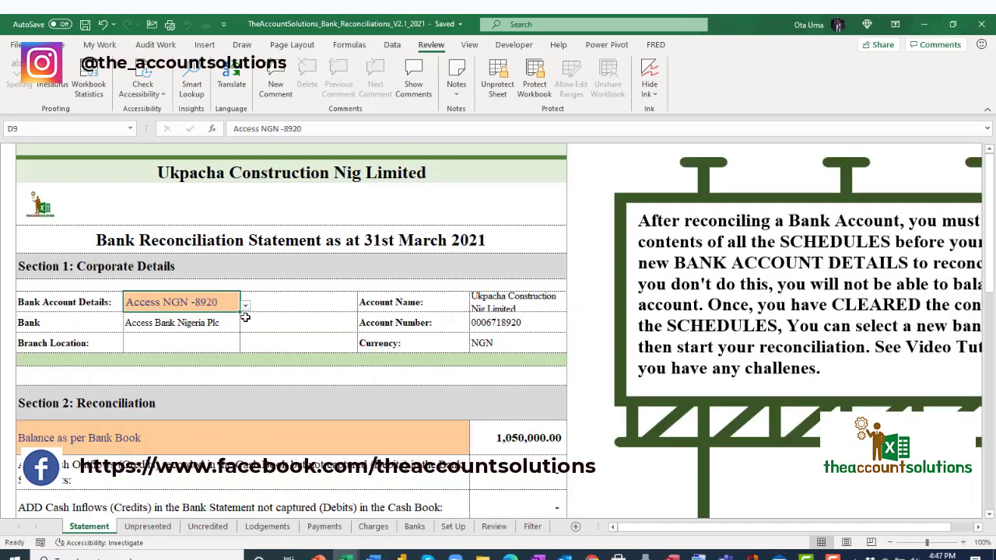
Choose Ecobank NGN -5178 in D9, review the 5,000,000.00 balances, and copy the account entry.
click(244, 307)
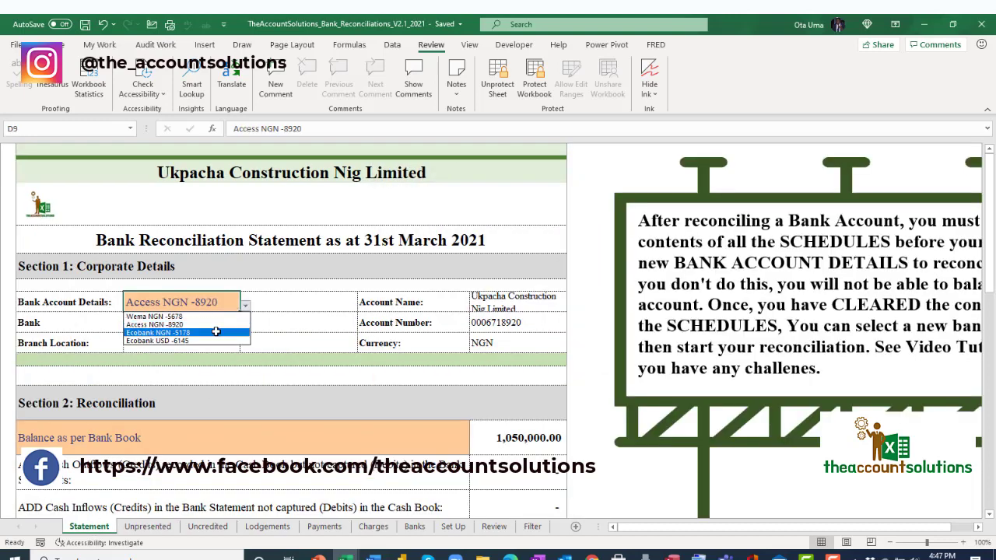
click(226, 330)
scroll(358, 363, down, 5)
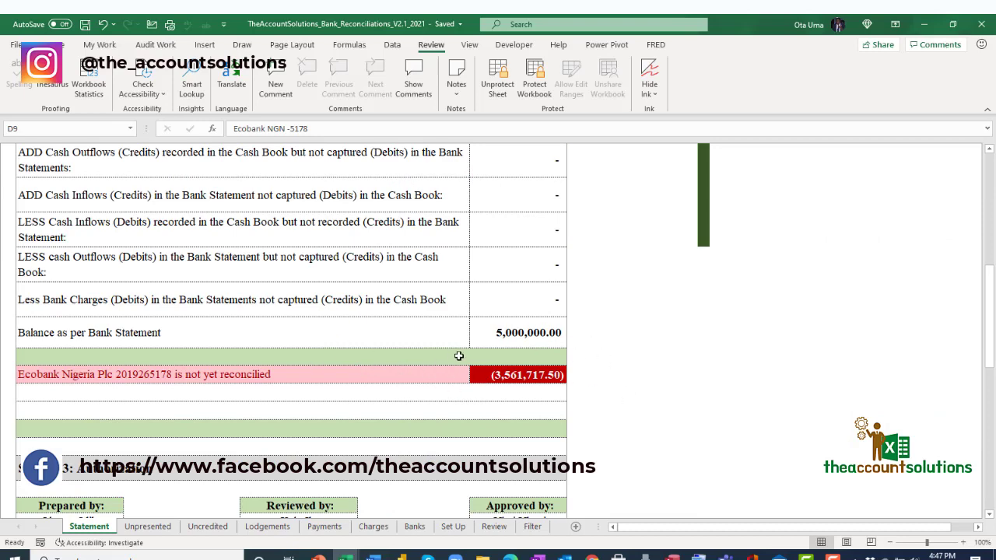
scroll(385, 349, up, 4)
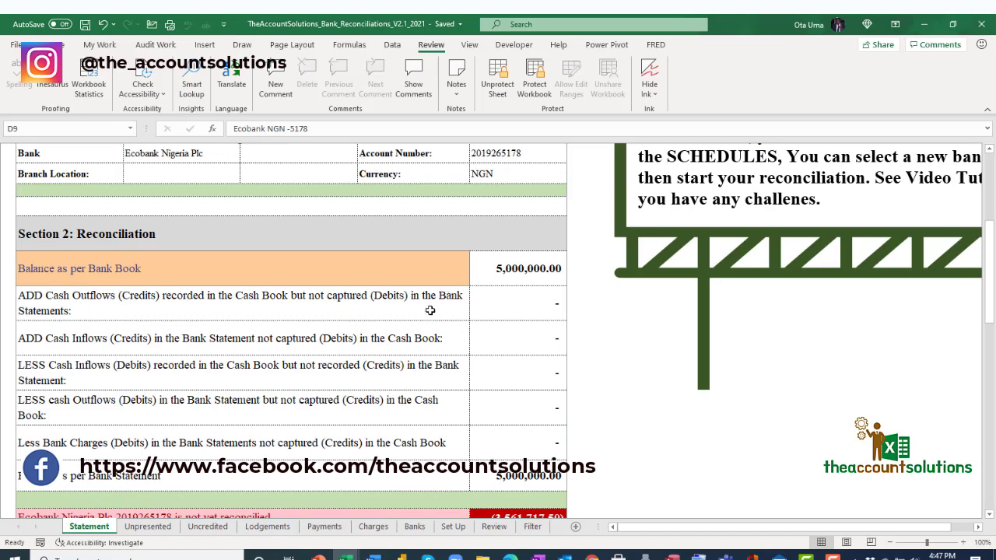
key(ctrl+c)
scroll(366, 342, up, 1)
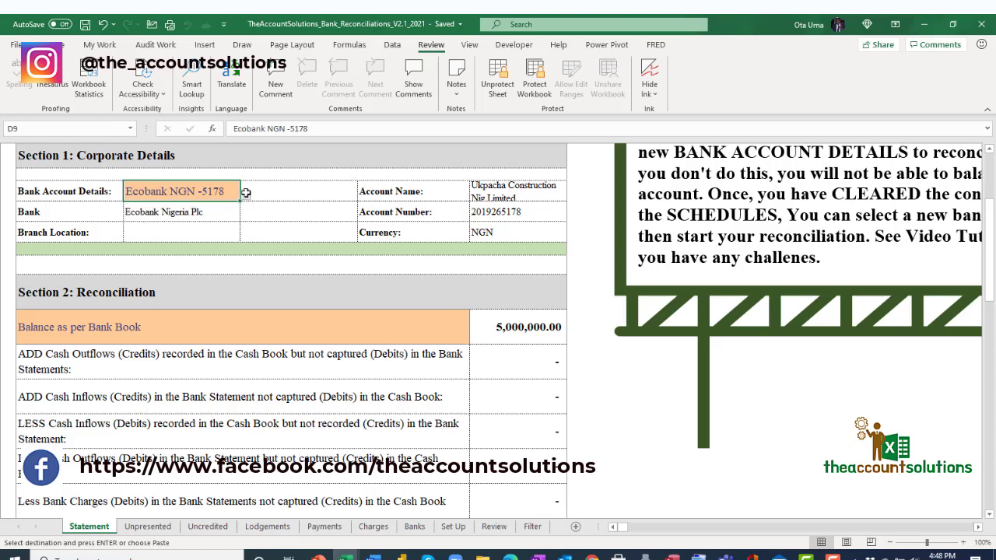
scroll(438, 437, down, 2)
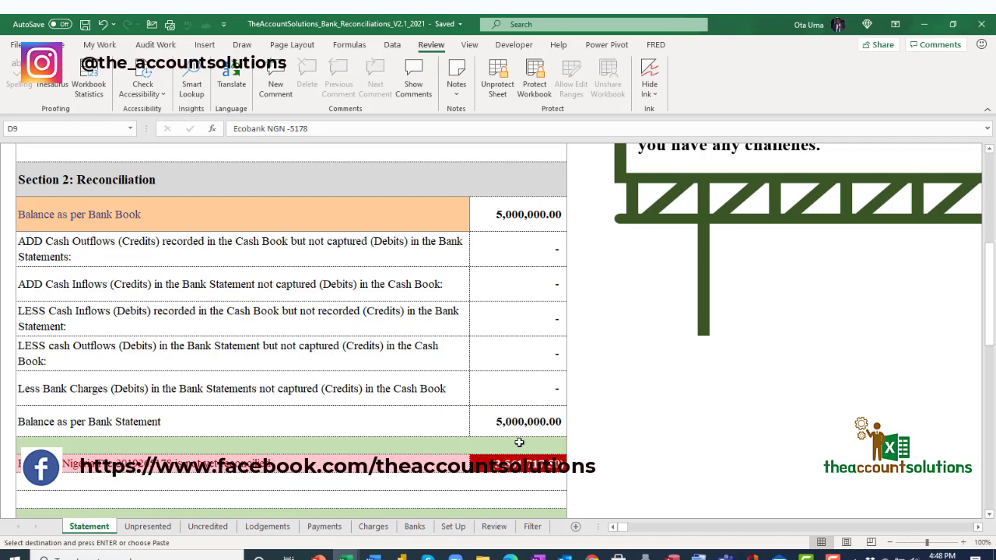
Look through the Unpresented, Uncredited, Lodgements, Payments and Charges schedules, ending on Unpresented.
click(147, 527)
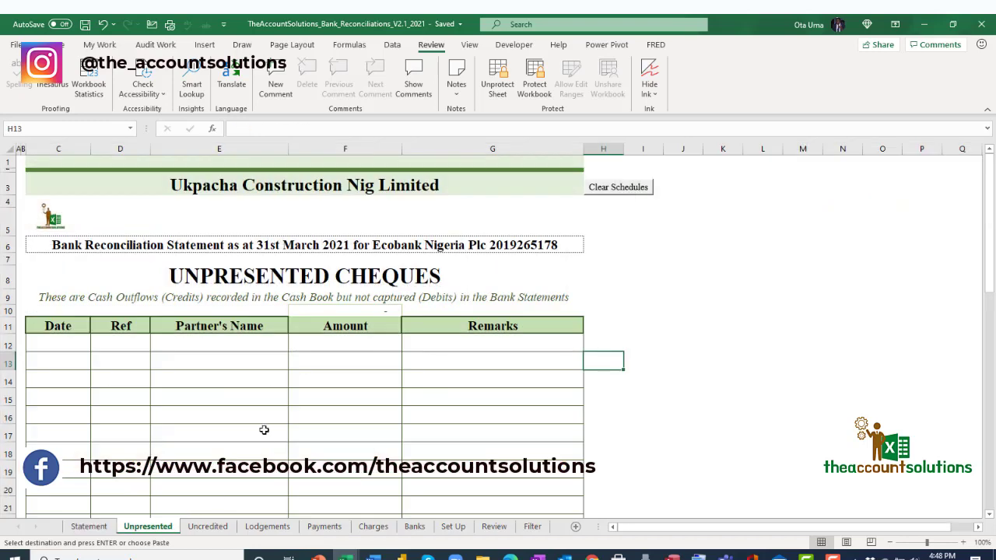
click(197, 532)
click(285, 532)
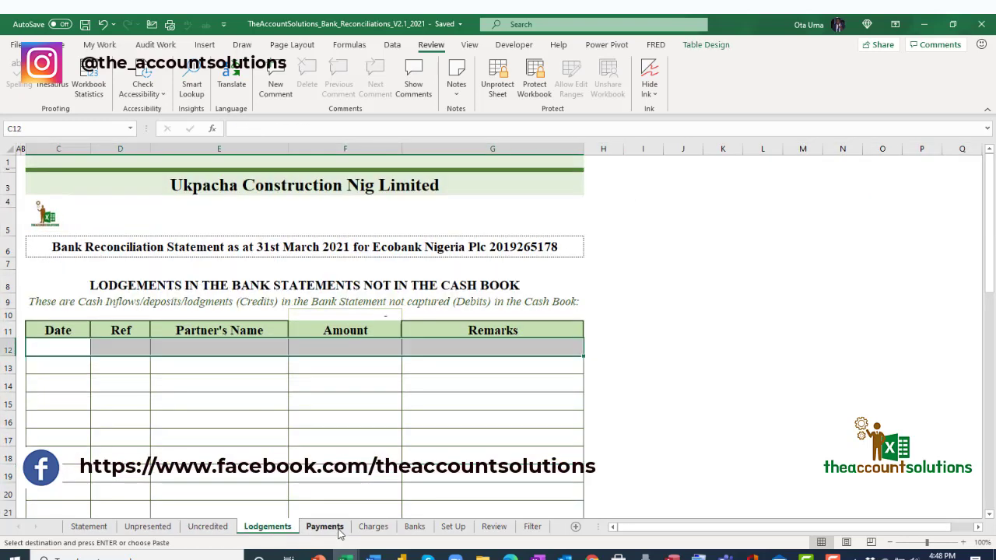
click(339, 531)
click(373, 528)
click(207, 528)
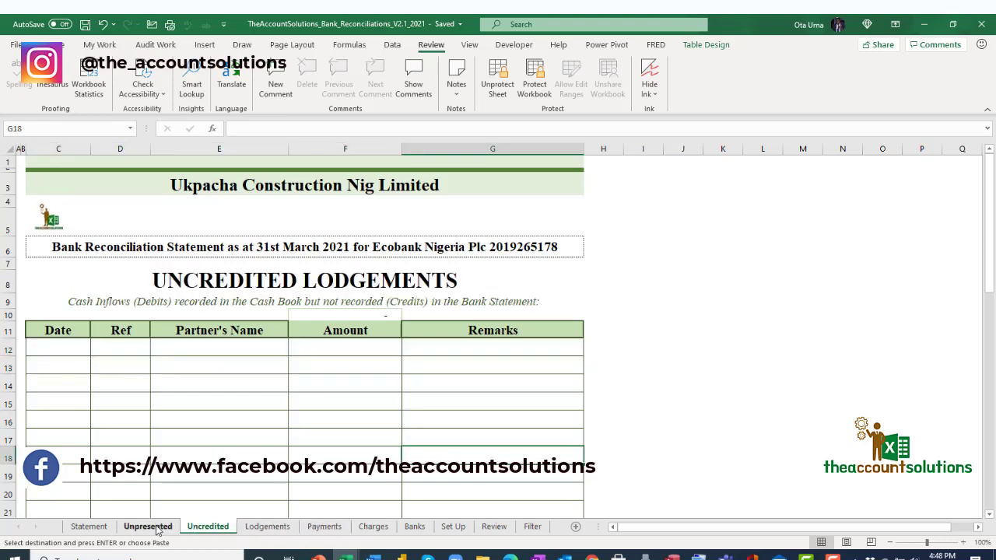
click(148, 527)
Try Paste Special on Unpresented cell C12, cancel it, and return to the Statement top.
click(71, 340)
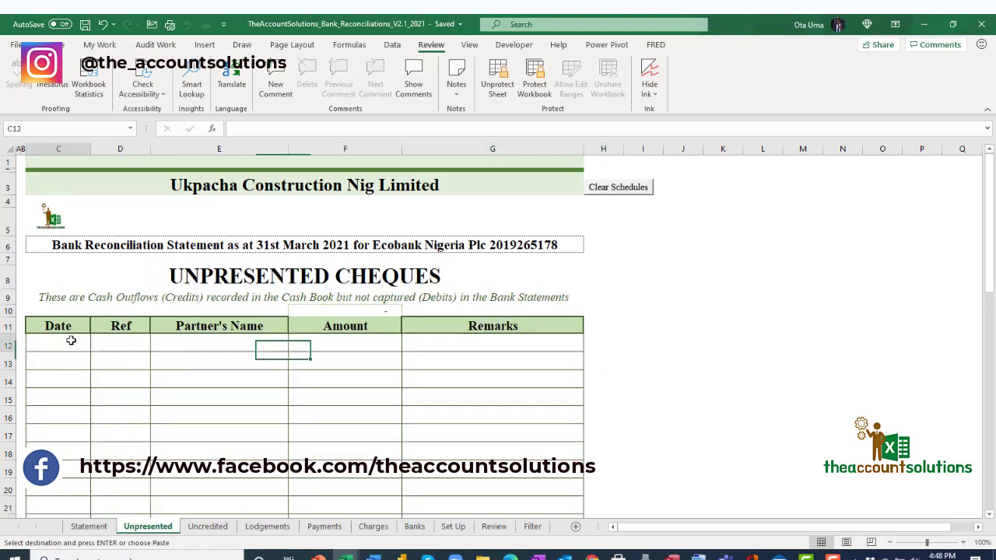
right_click(70, 340)
click(107, 262)
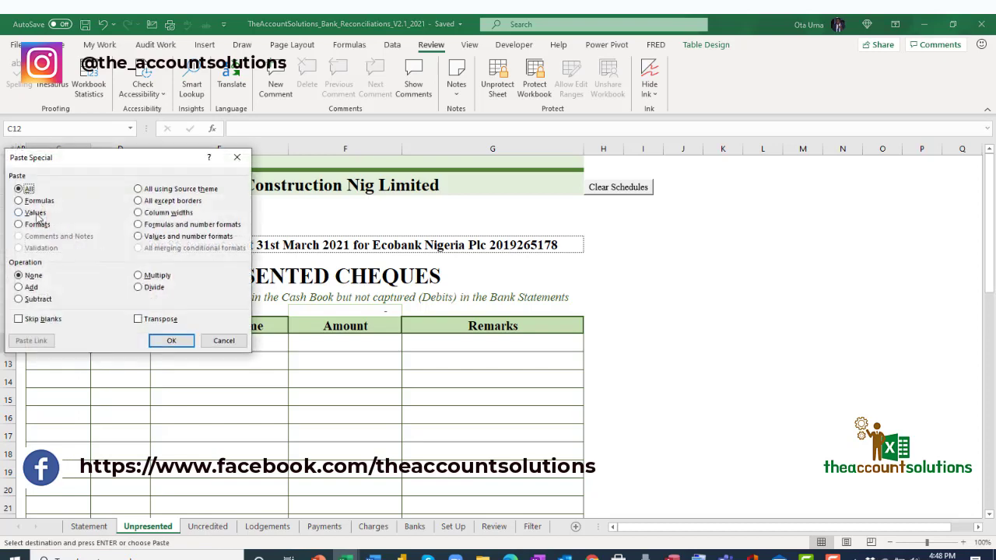
click(237, 158)
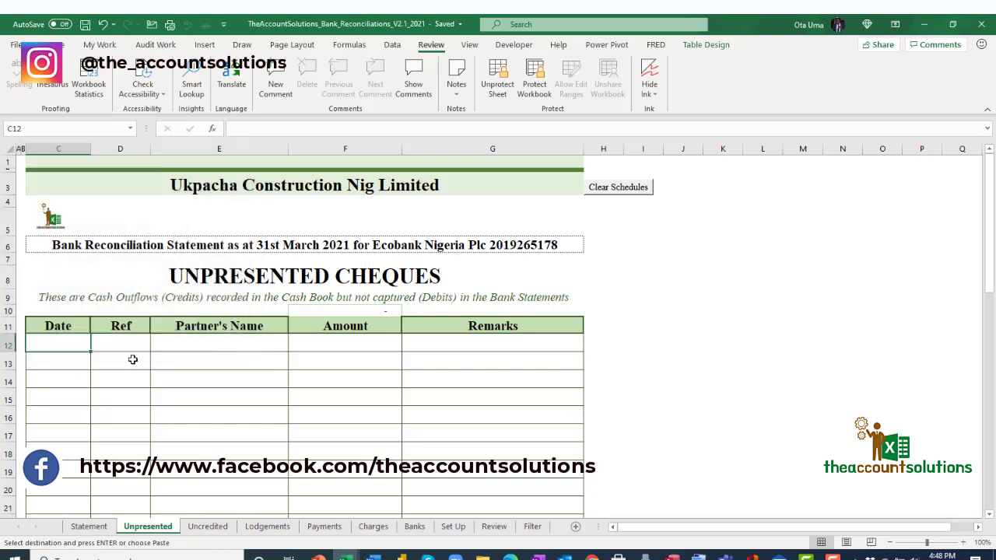
right_click(73, 337)
key(Escape)
click(98, 529)
scroll(302, 342, up, 3)
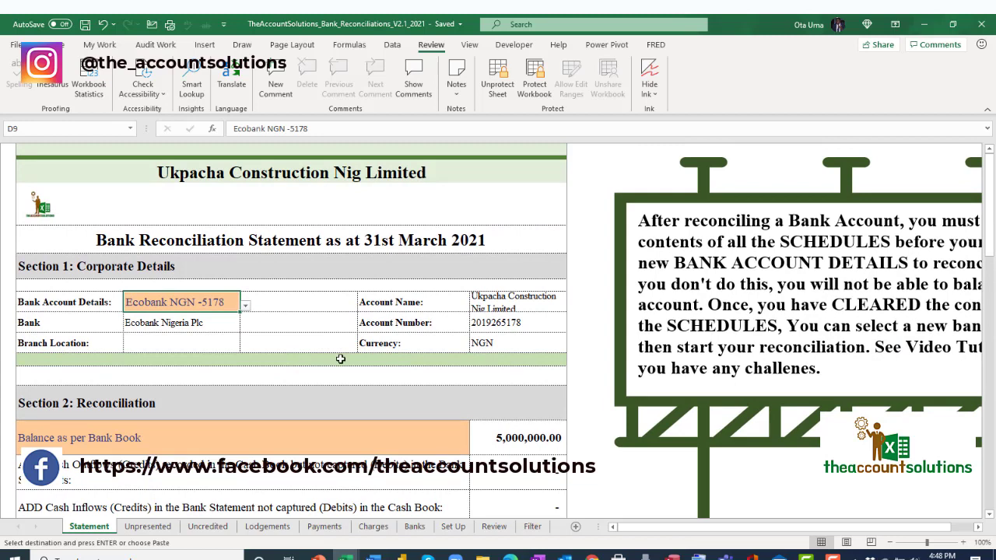
Switch between the Filter and Review sheets, settling on the Review sheet.
click(501, 532)
click(534, 527)
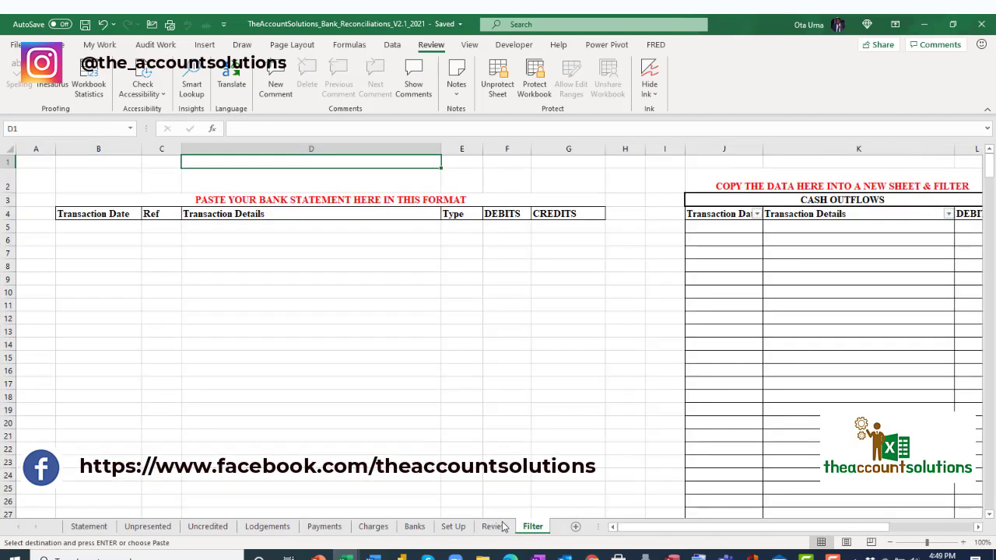
click(498, 527)
click(533, 527)
click(498, 527)
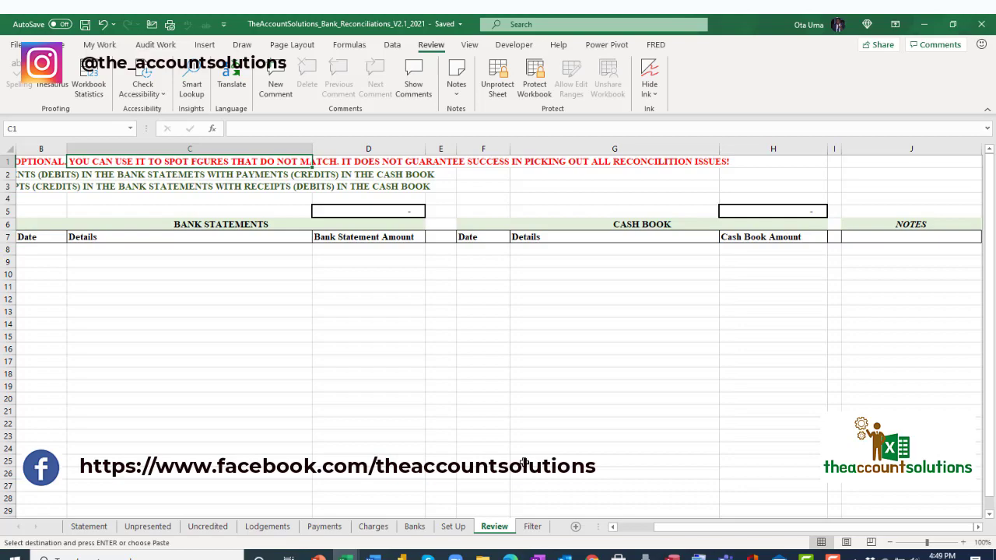
Go to A1 and inspect Bank Statements row B8:D8 and the matching instructions in A2-A3.
key(ctrl+Home)
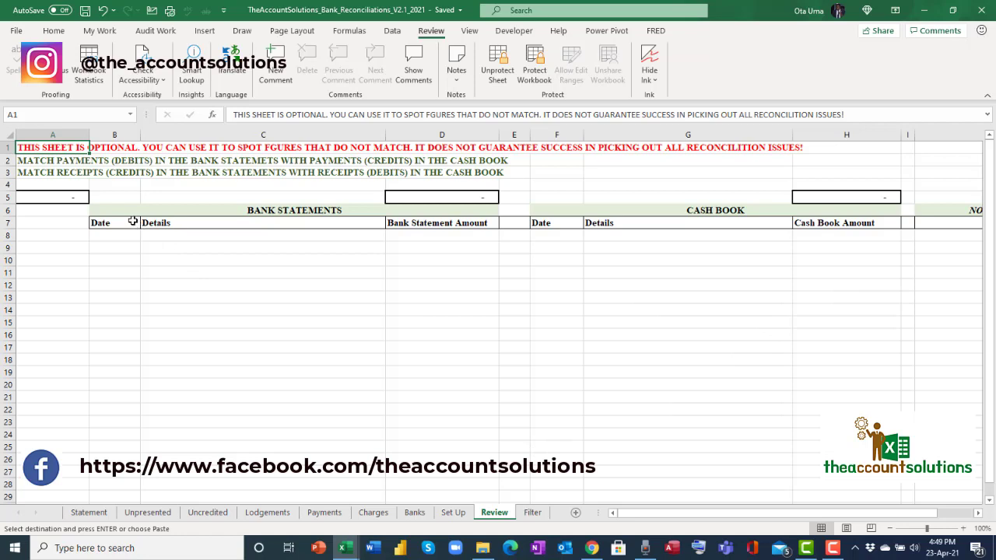
drag(115, 234, 405, 233)
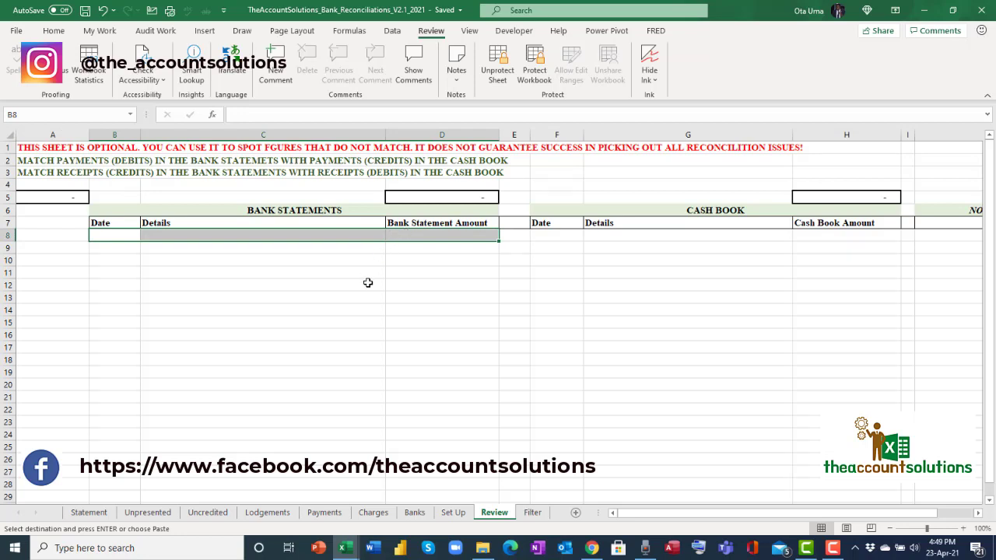
click(43, 162)
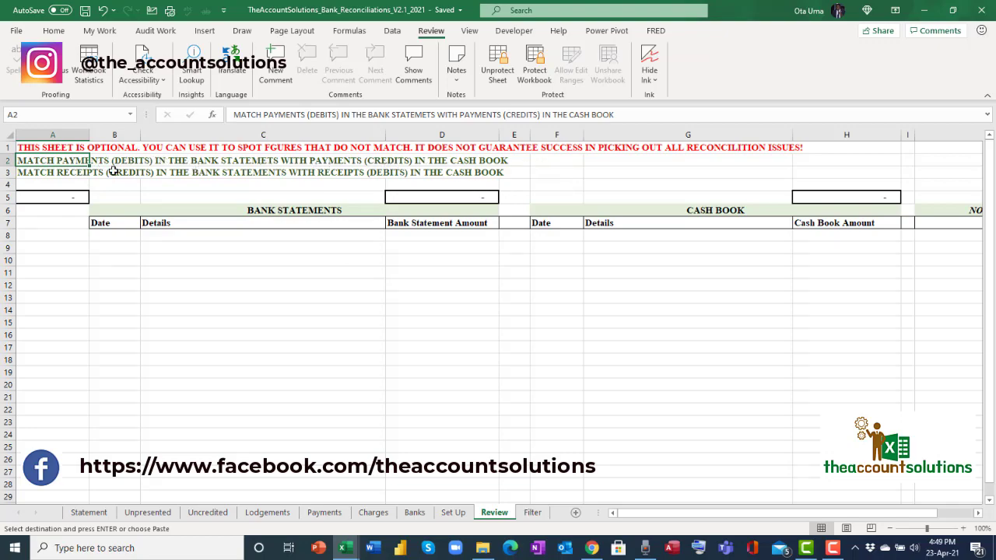
click(45, 173)
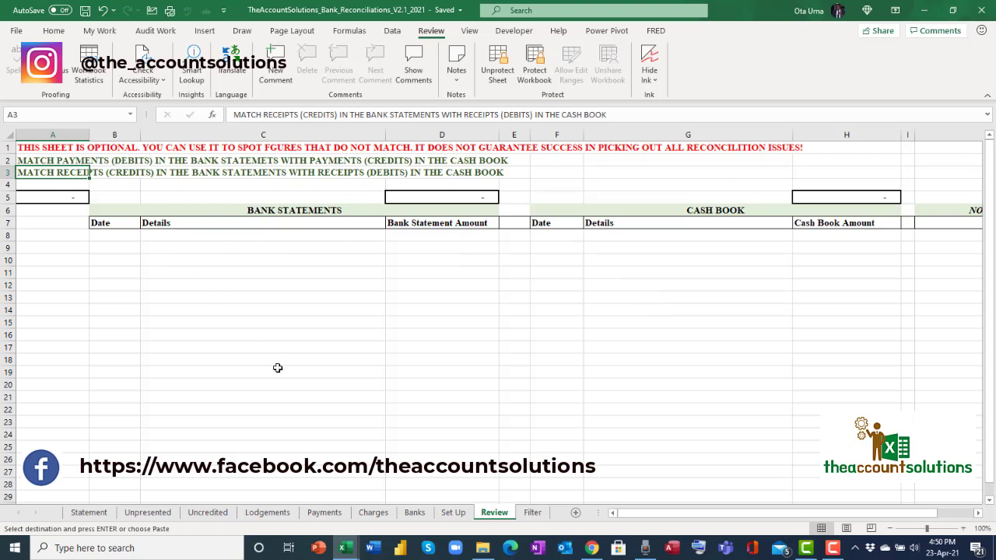
Copy the sample bank transactions B2:D70 from the tutorial workbook's Filters sheet.
mouse_move(343, 548)
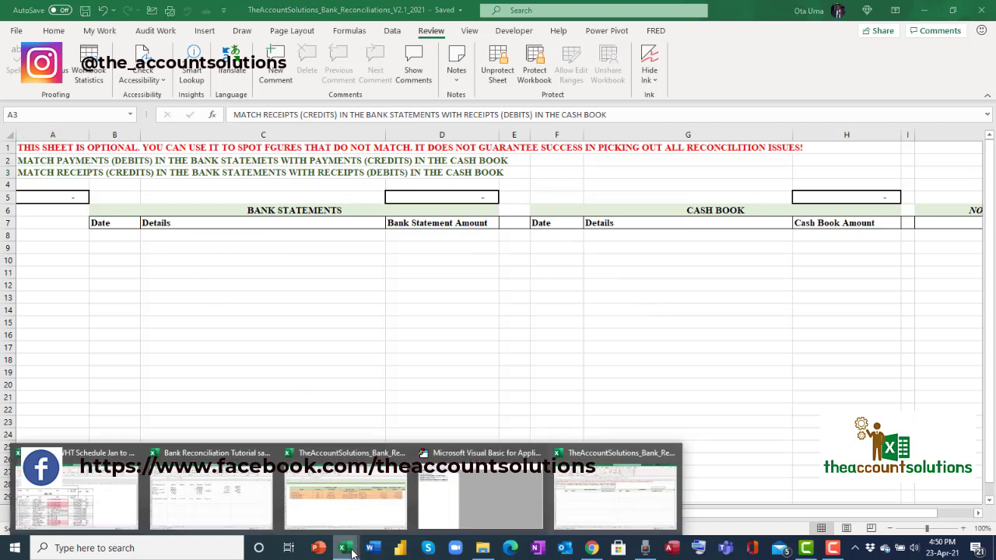
click(217, 487)
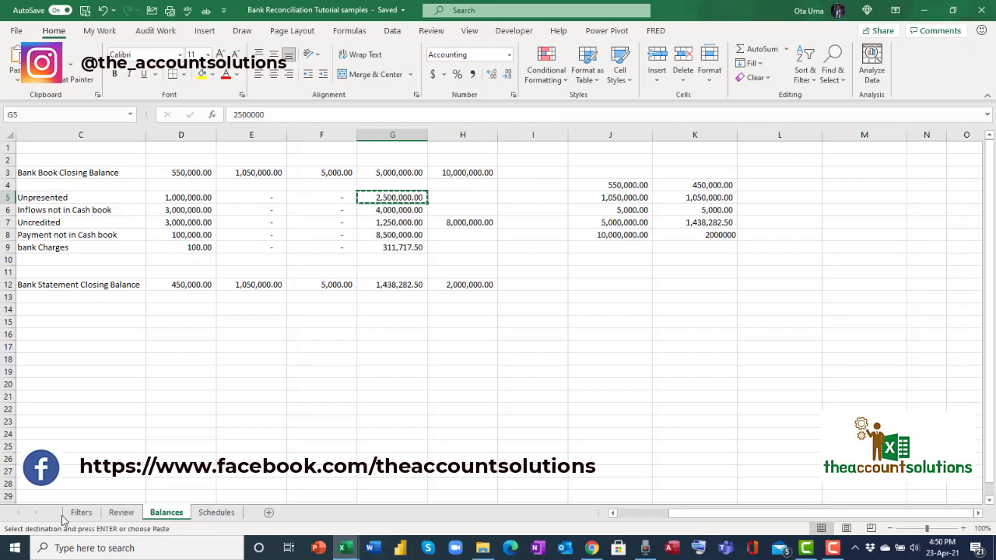
click(122, 512)
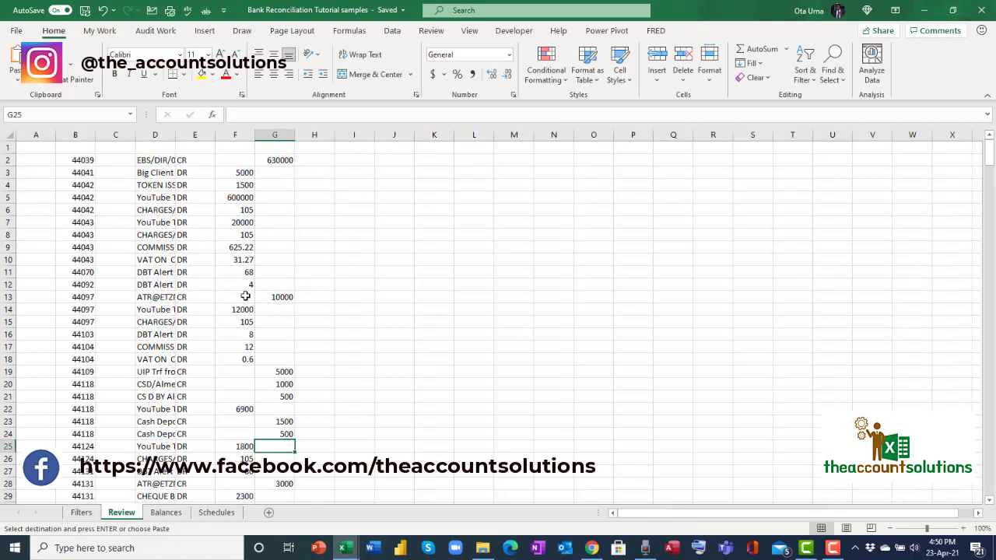
scroll(247, 309, down, 10)
scroll(247, 309, down, 7)
scroll(239, 265, up, 18)
click(81, 512)
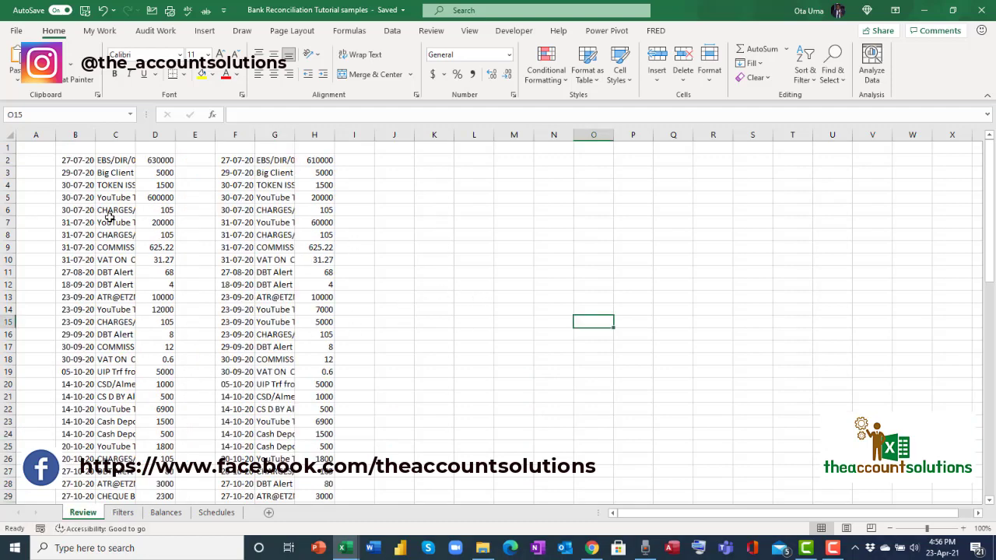
drag(72, 165, 146, 214)
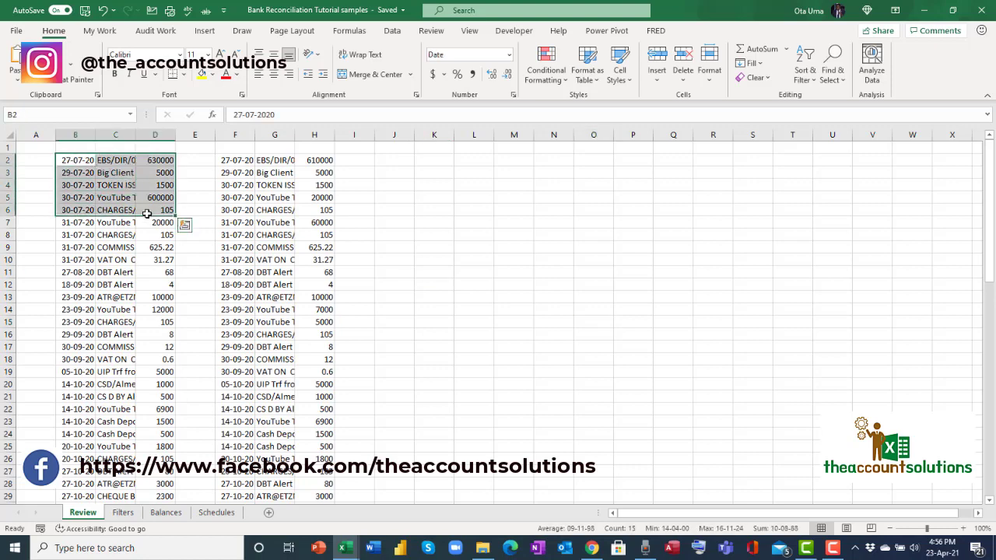
key(ctrl+shift+Down)
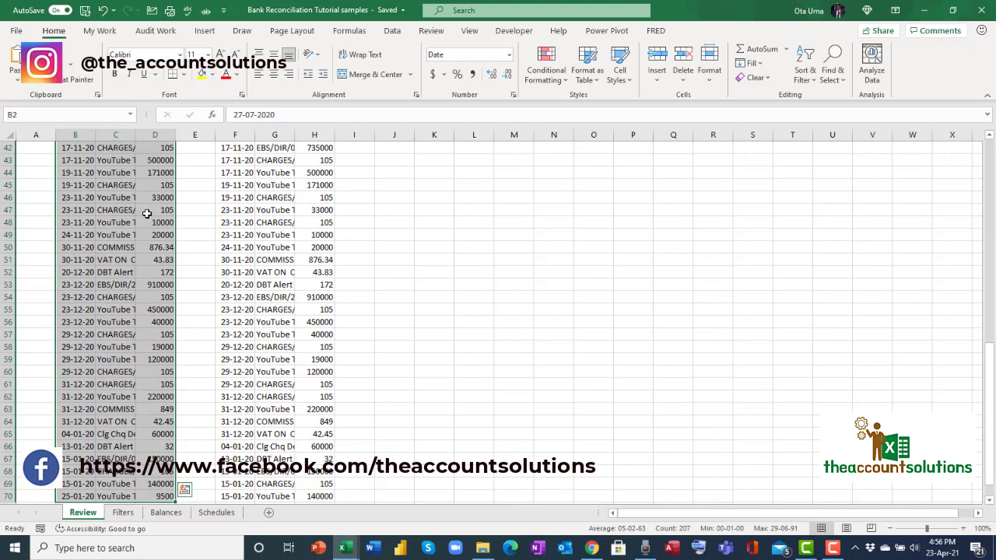
key(ctrl+c)
Paste the bank transactions into the reconciliation workbook's Review sheet starting at B8.
mouse_move(348, 548)
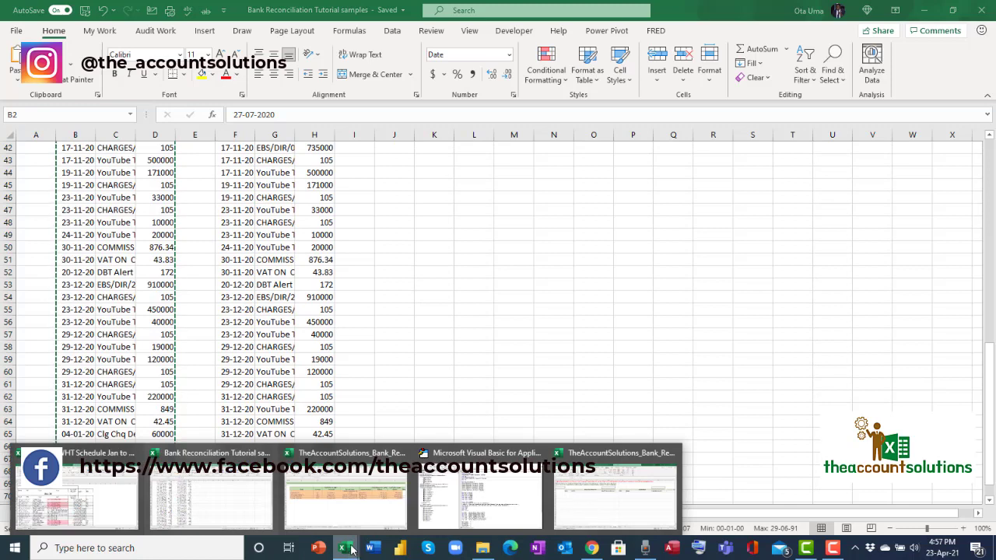
click(567, 504)
click(122, 235)
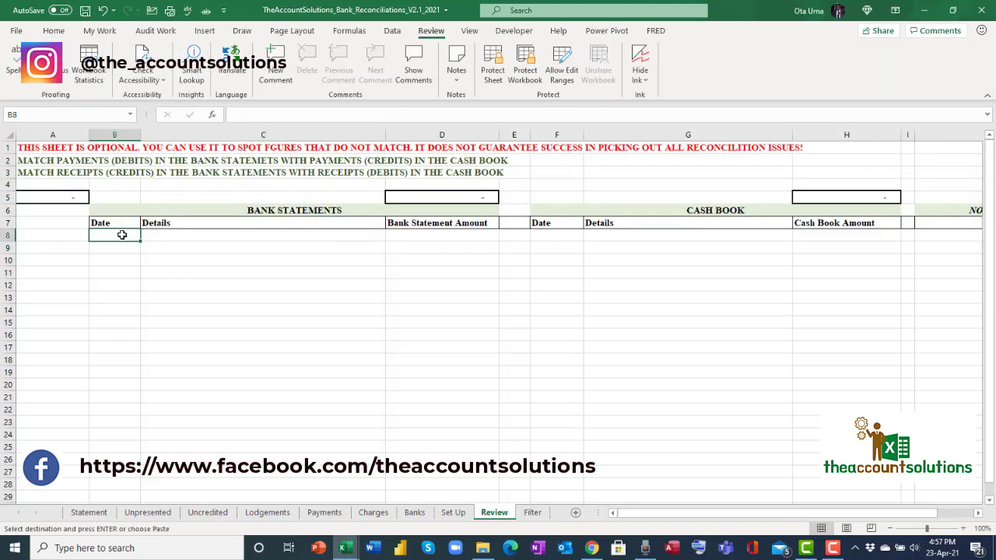
right_click(123, 235)
click(172, 252)
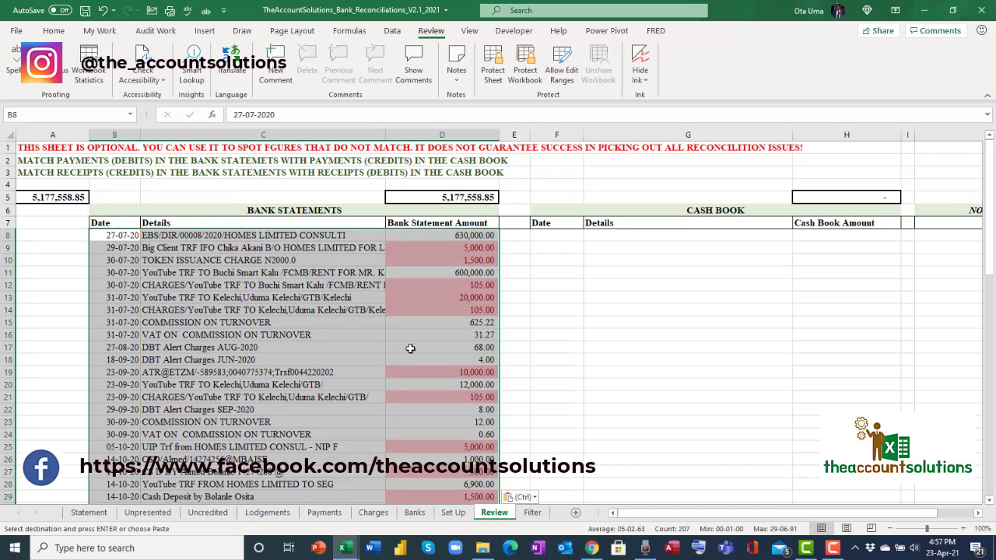
Copy the cash book transactions F2:H72 from the tutorial samples workbook.
click(343, 548)
click(210, 498)
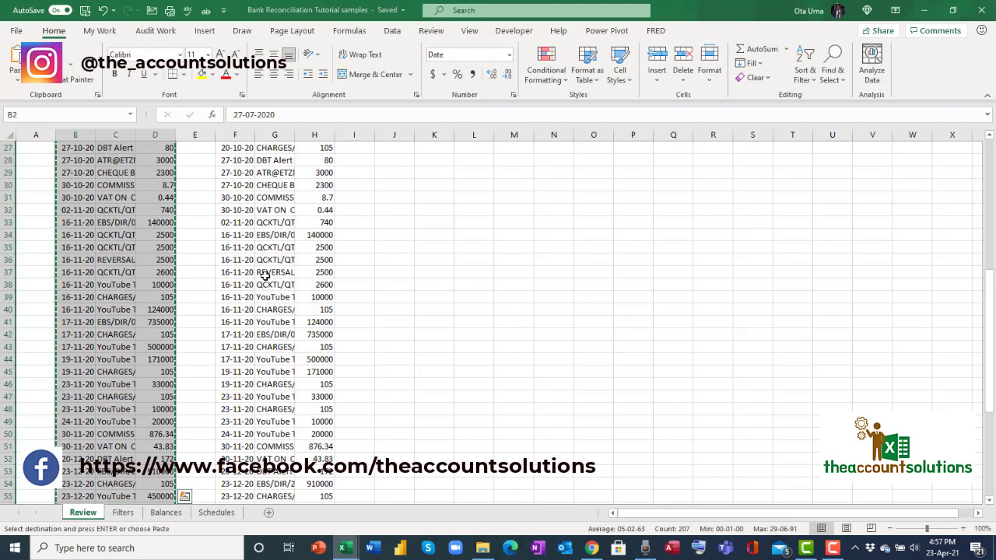
click(263, 272)
scroll(262, 272, up, 8)
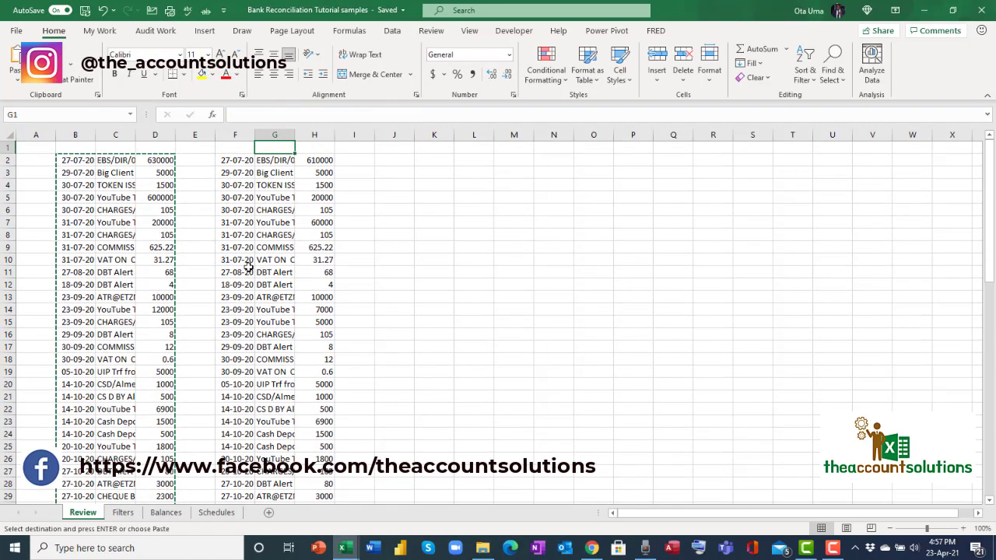
drag(225, 161, 296, 262)
key(ctrl+shift+Down)
key(ctrl+c)
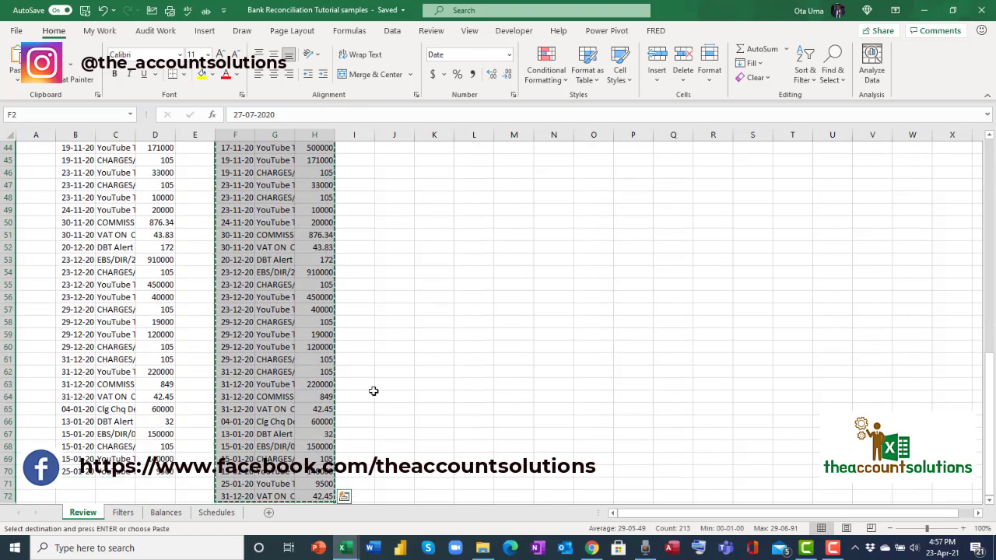
click(343, 548)
click(346, 498)
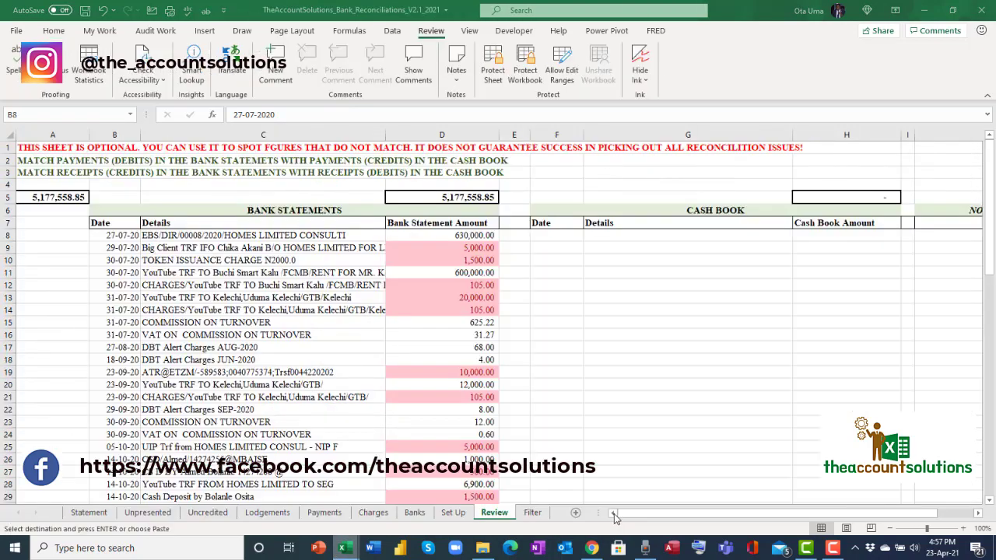
click(556, 236)
right_click(556, 236)
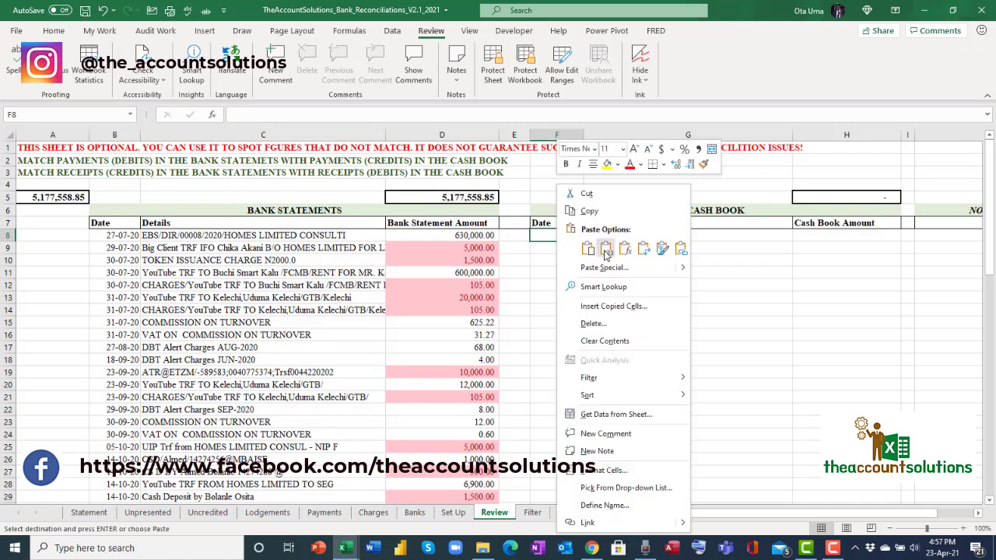
click(608, 250)
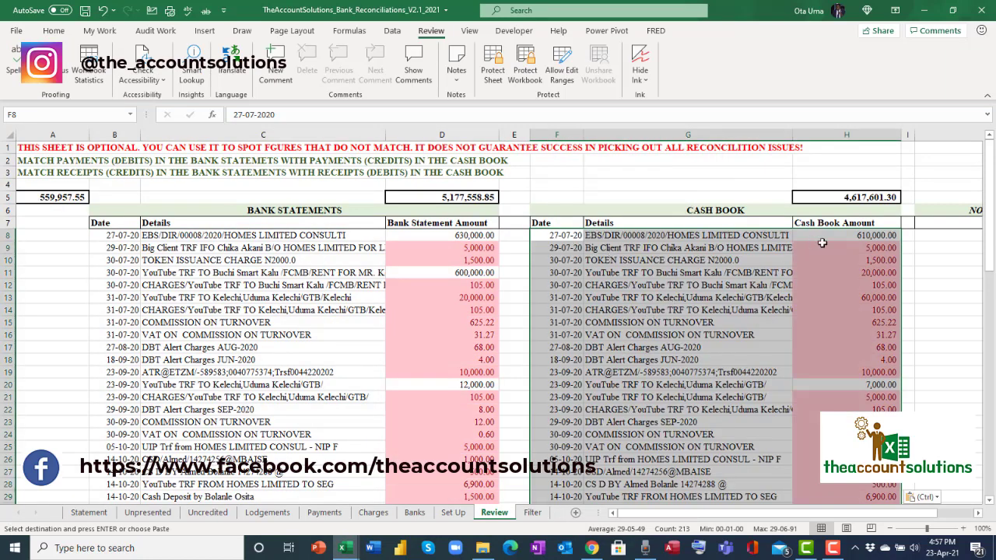
click(466, 196)
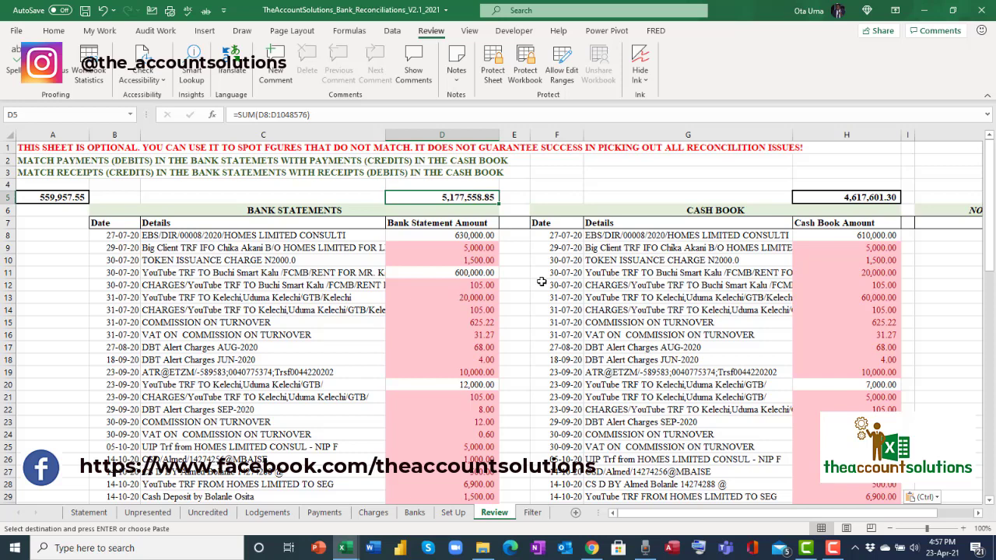
click(878, 197)
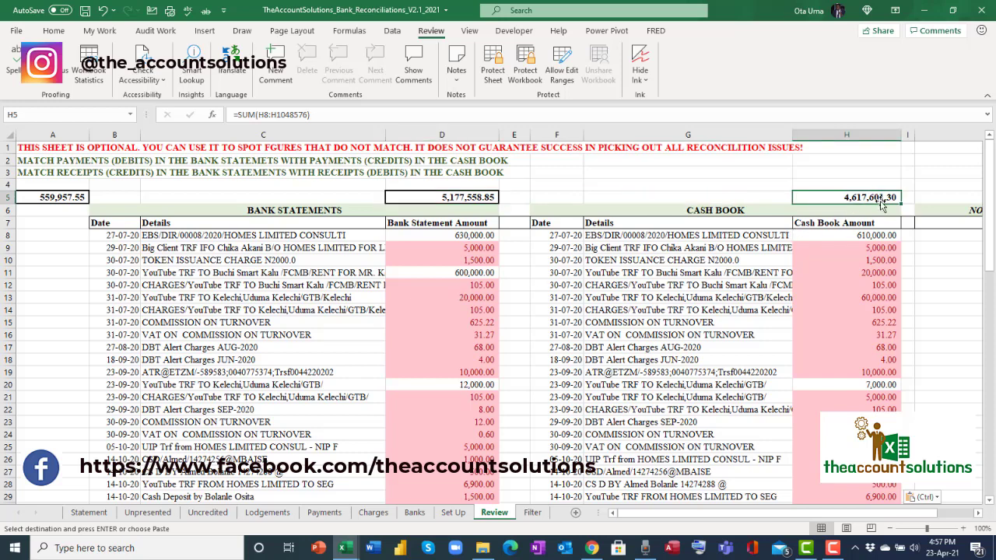
click(51, 196)
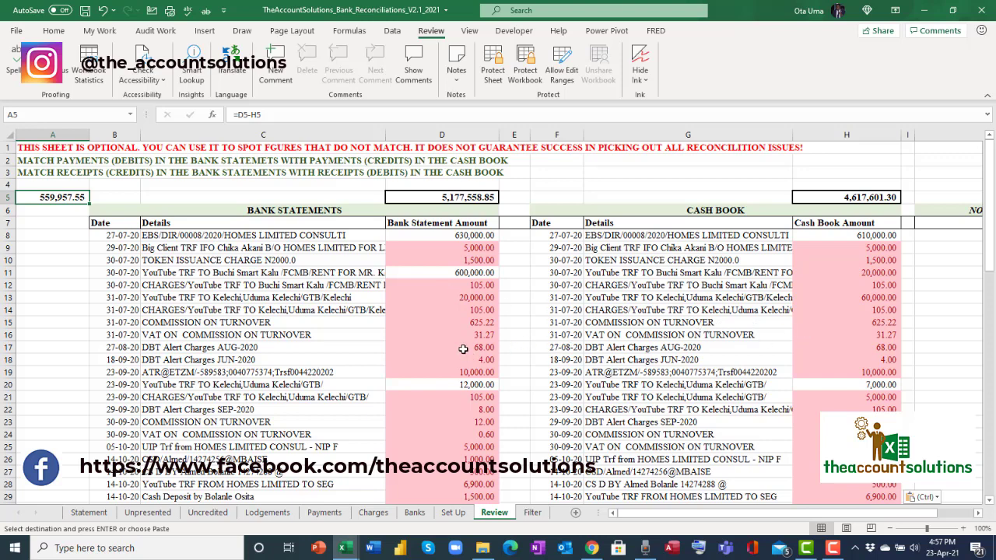
click(465, 248)
click(865, 247)
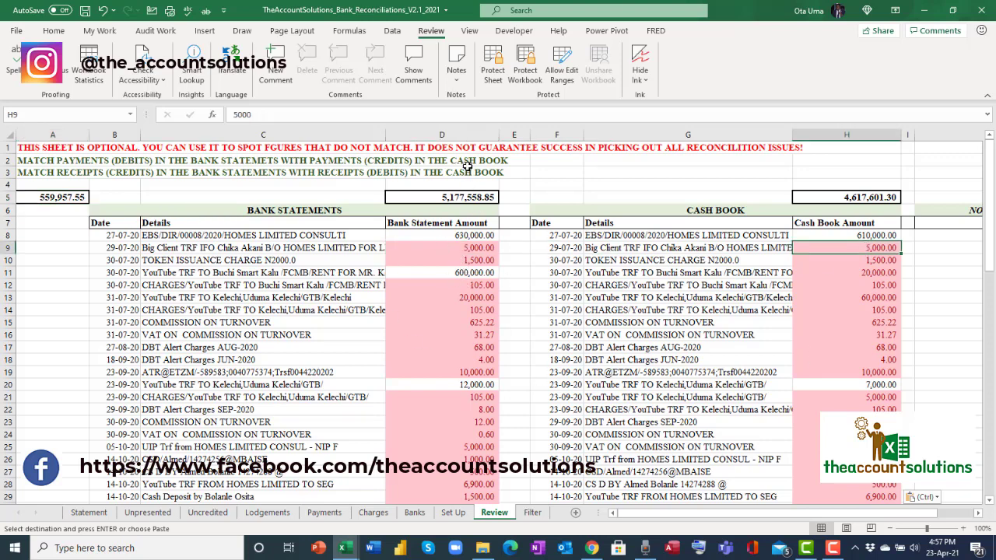
click(441, 135)
click(847, 134)
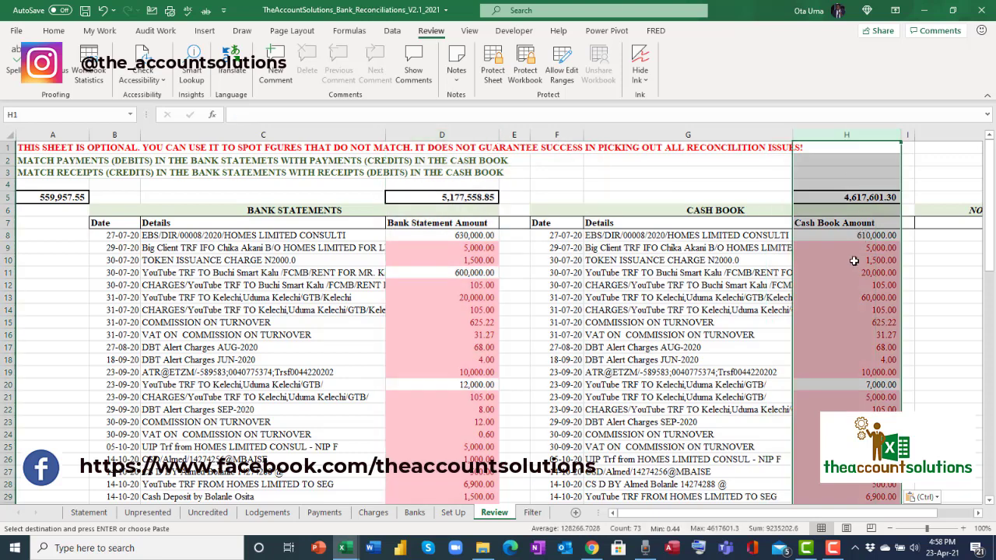
click(465, 361)
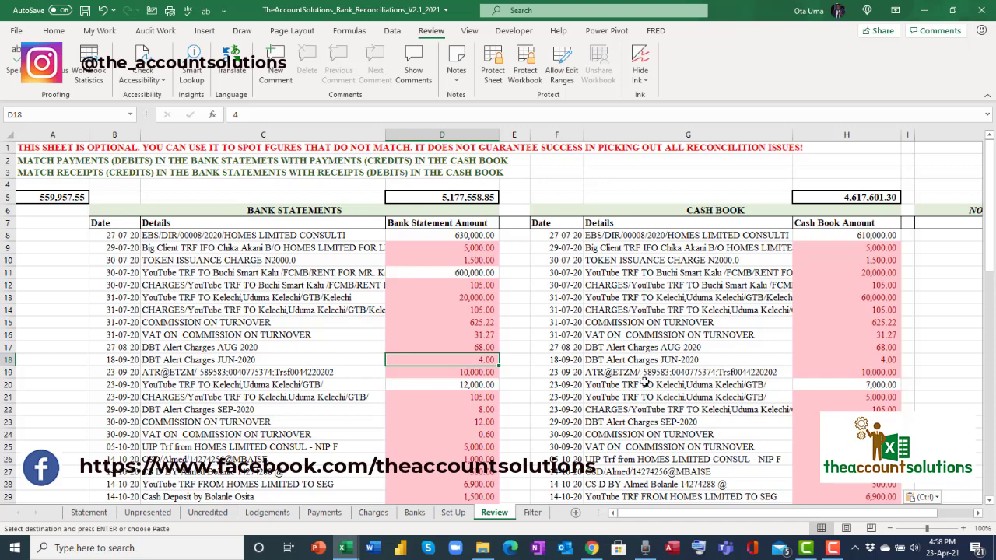
click(470, 386)
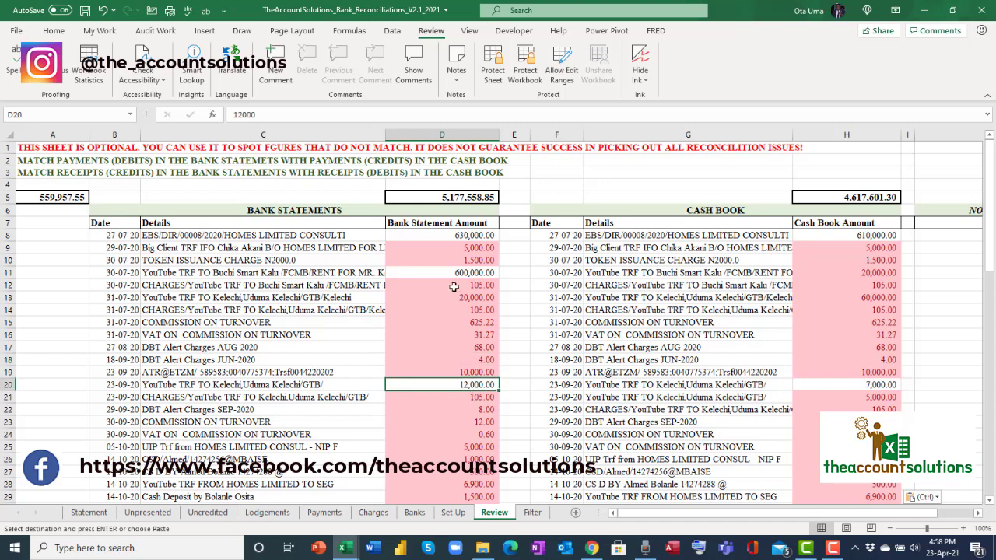
click(862, 384)
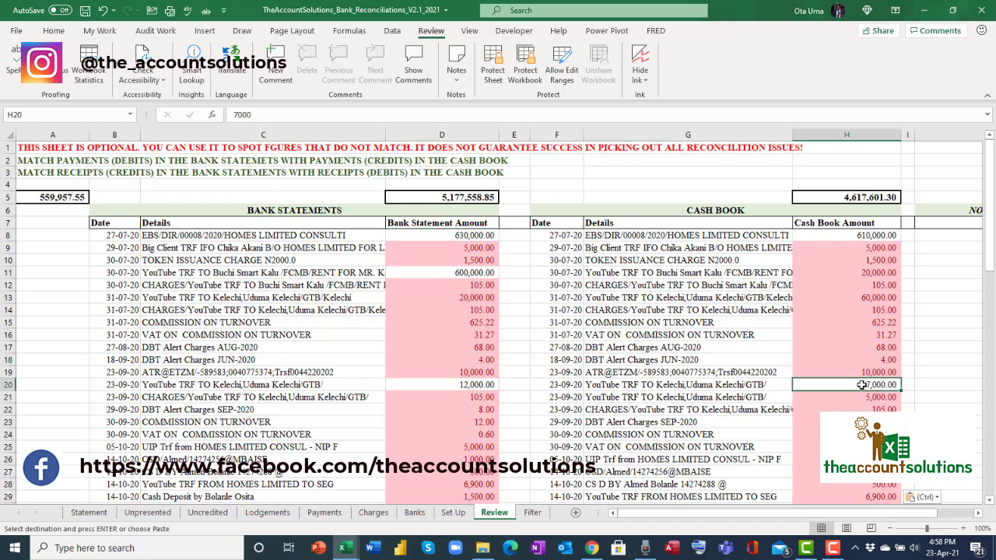
click(859, 234)
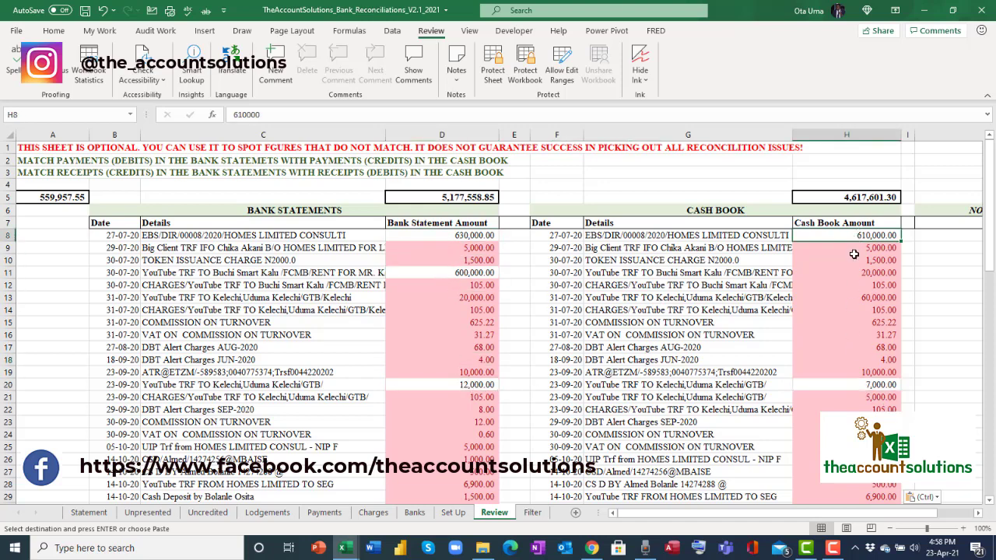
click(453, 236)
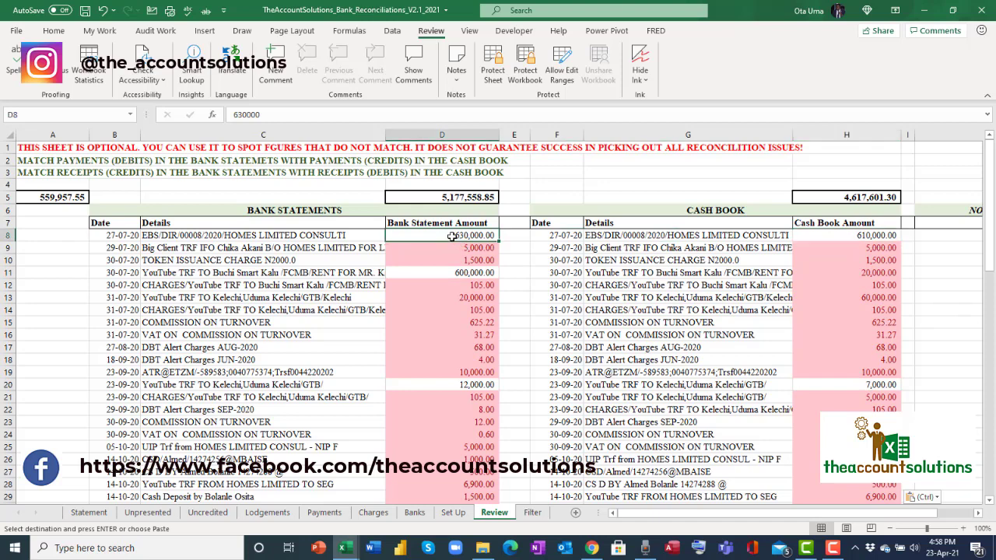
click(849, 234)
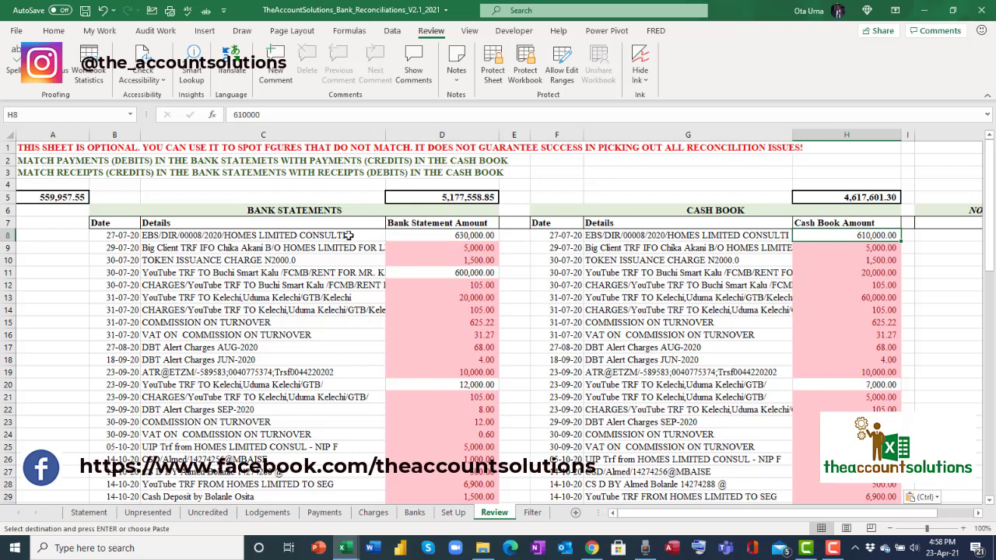
click(407, 236)
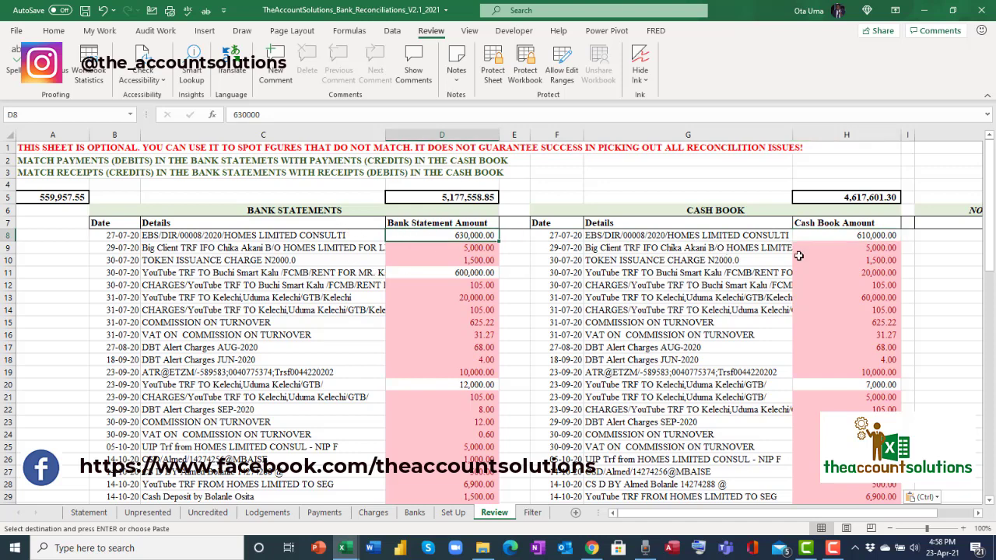
click(843, 235)
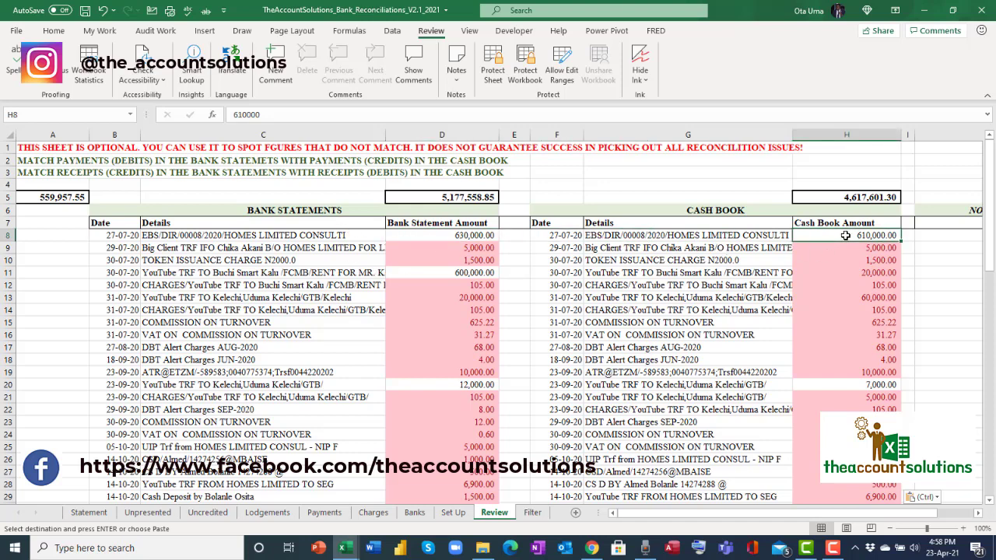
click(402, 236)
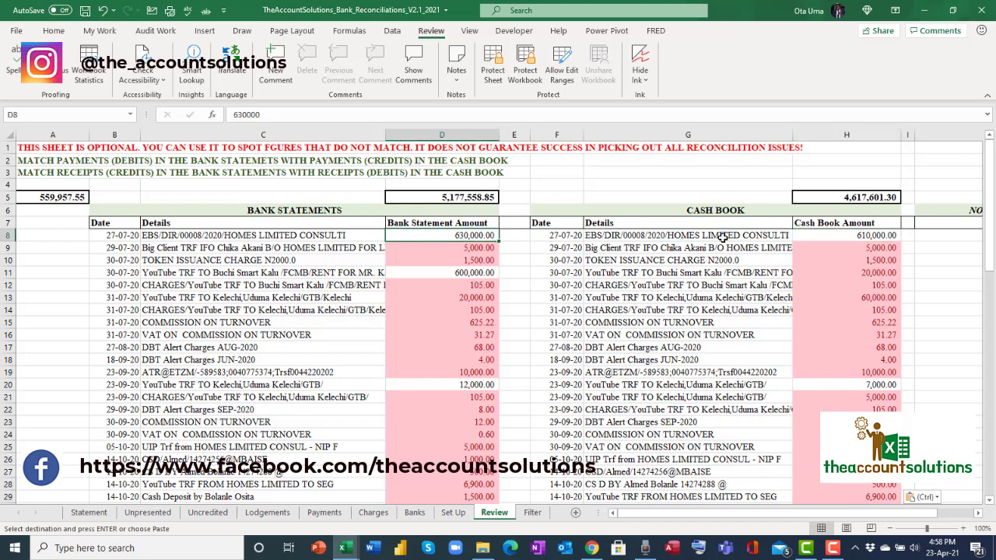
click(869, 238)
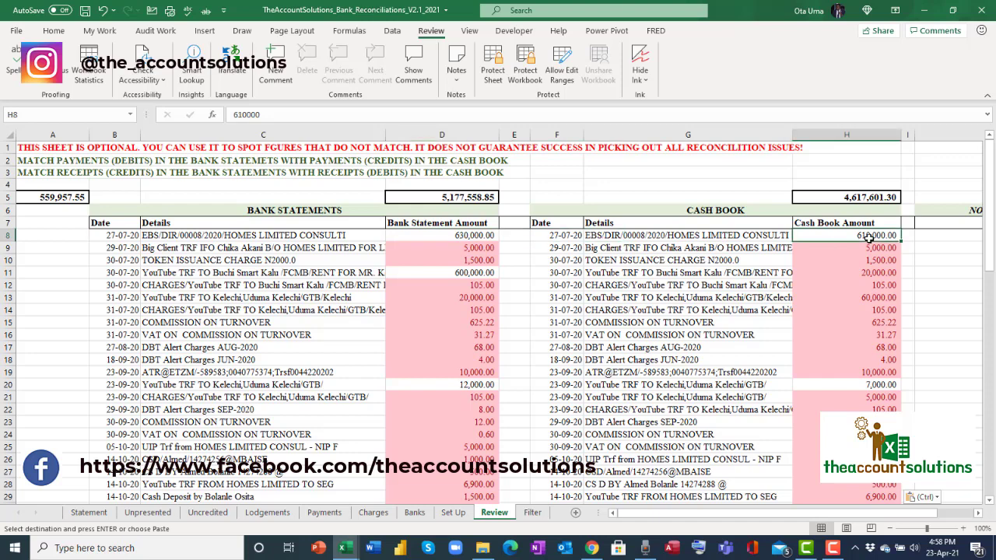
click(448, 235)
click(872, 235)
click(481, 237)
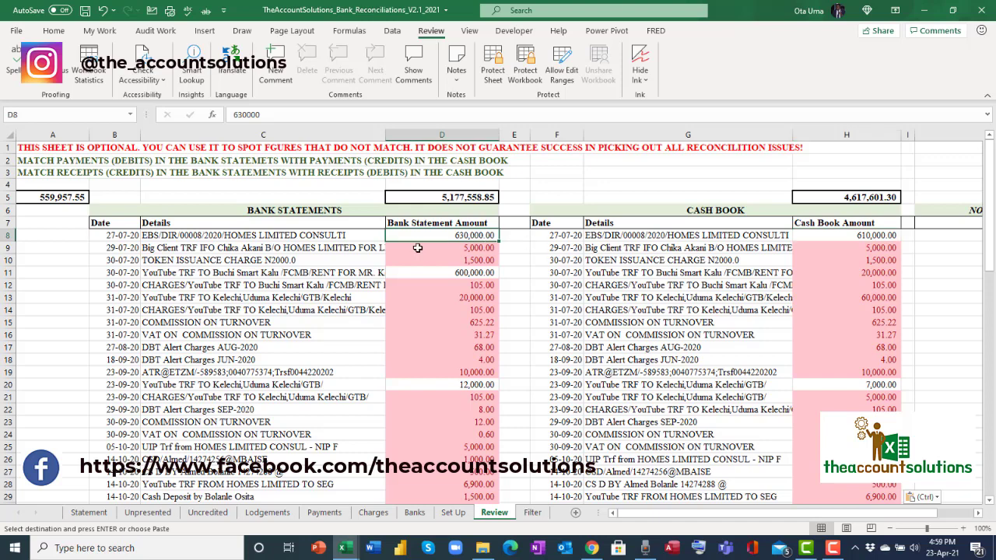
click(807, 237)
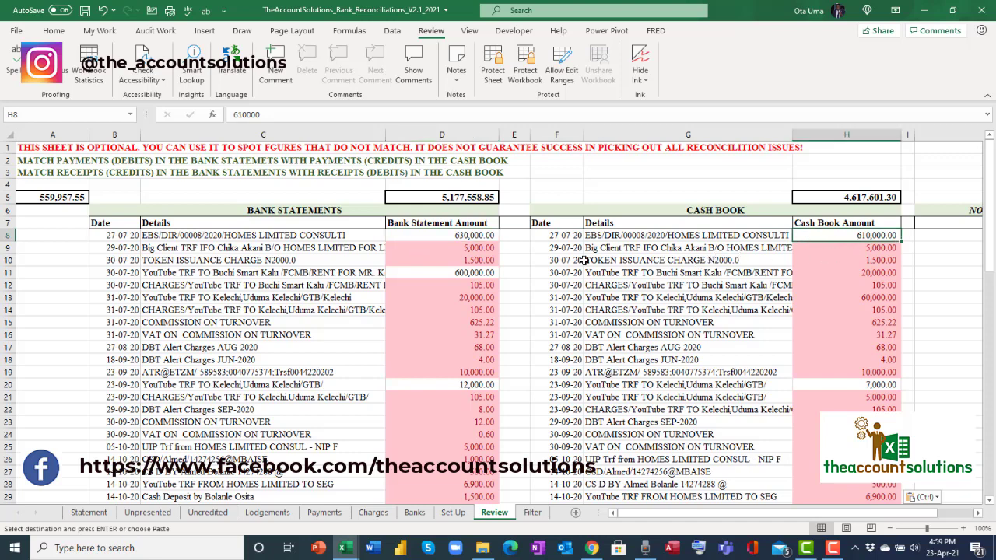
click(404, 251)
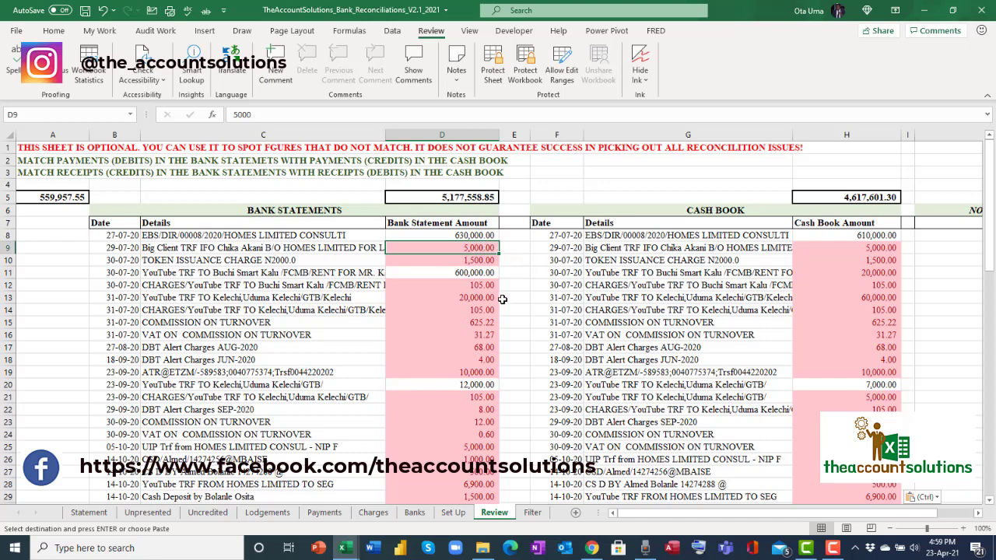
Enter 20,000 as the amount in F12 on the Payments sheet.
click(322, 514)
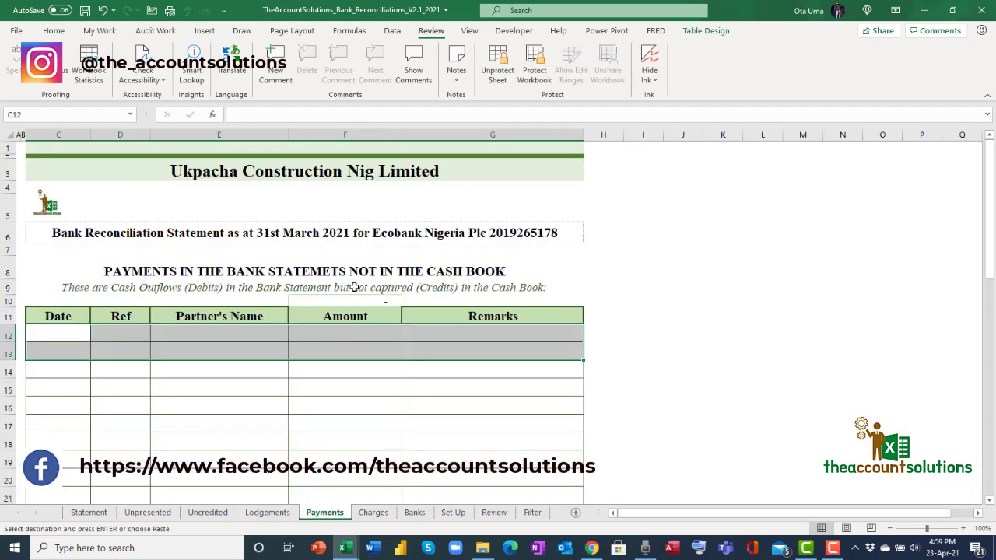
click(357, 333)
text(20000)
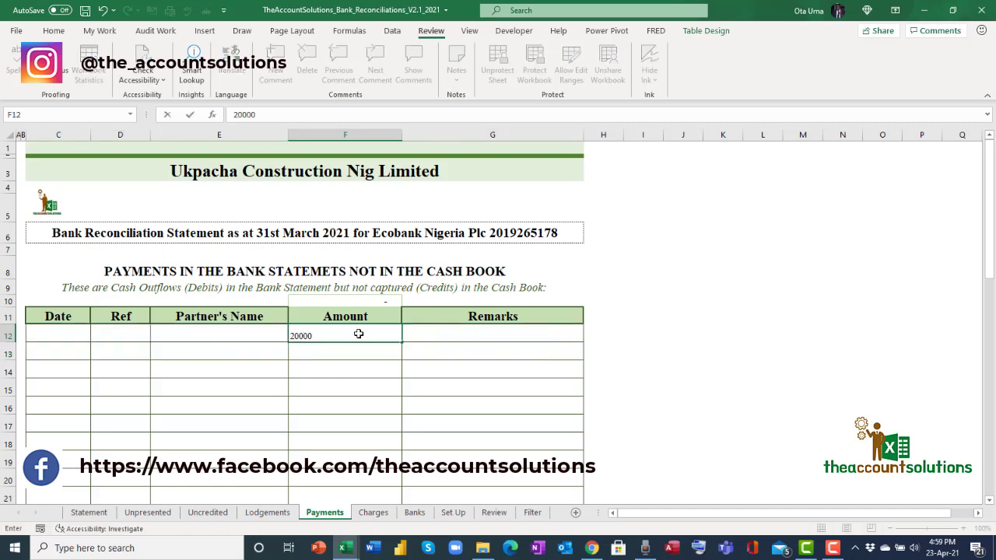
key(Return)
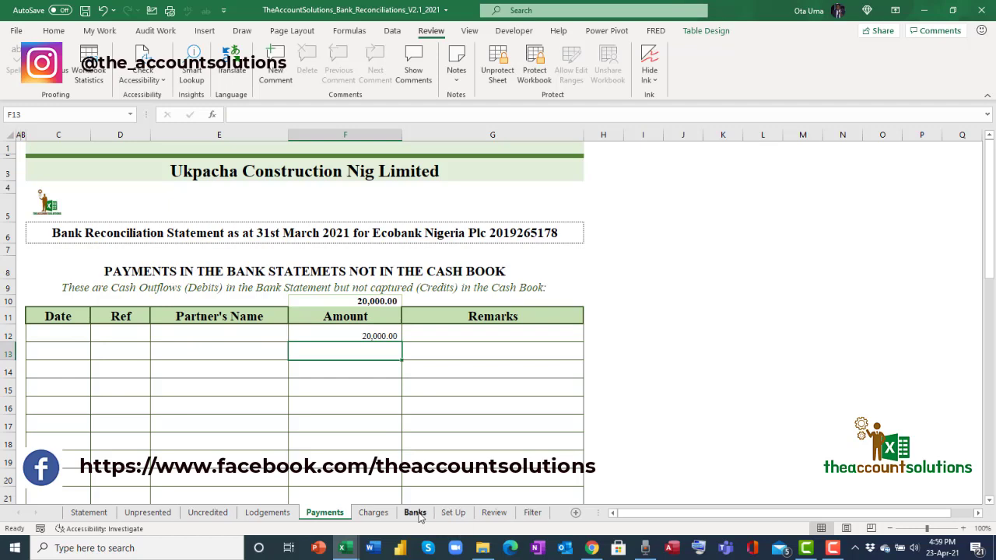
Copy the EBS/DIR/00008/2020 description from Review G8 into Payments E12 as the partner's name.
click(495, 513)
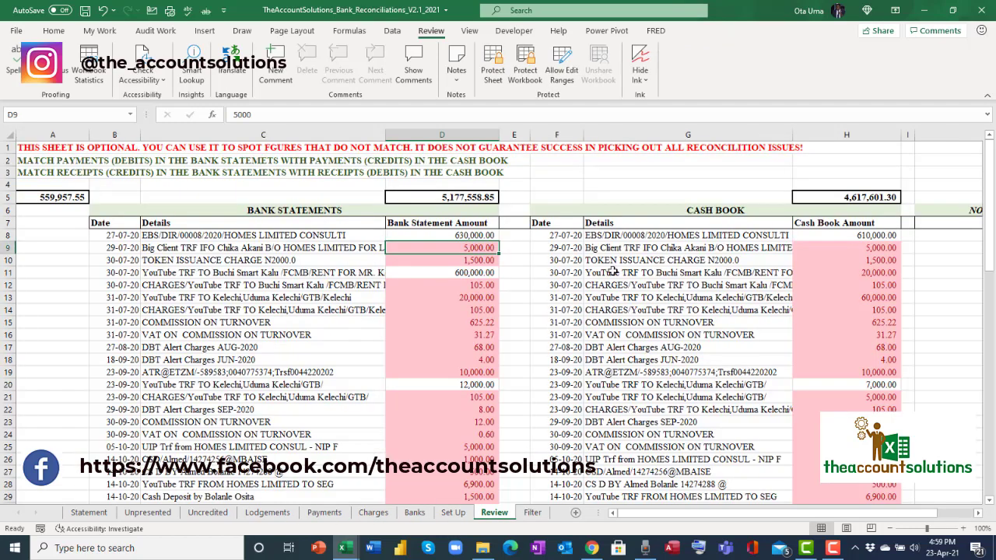
click(629, 237)
right_click(630, 236)
click(562, 236)
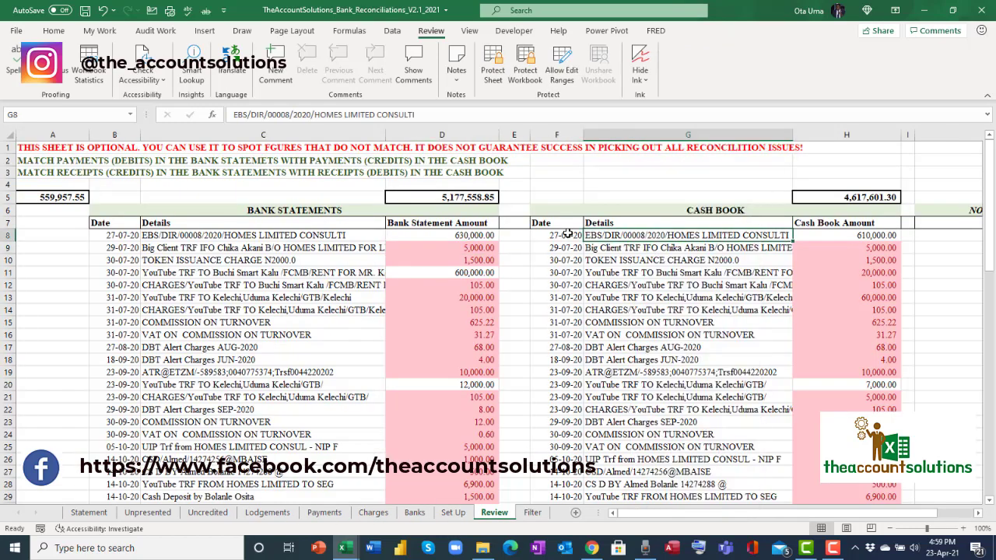
click(566, 235)
right_click(612, 234)
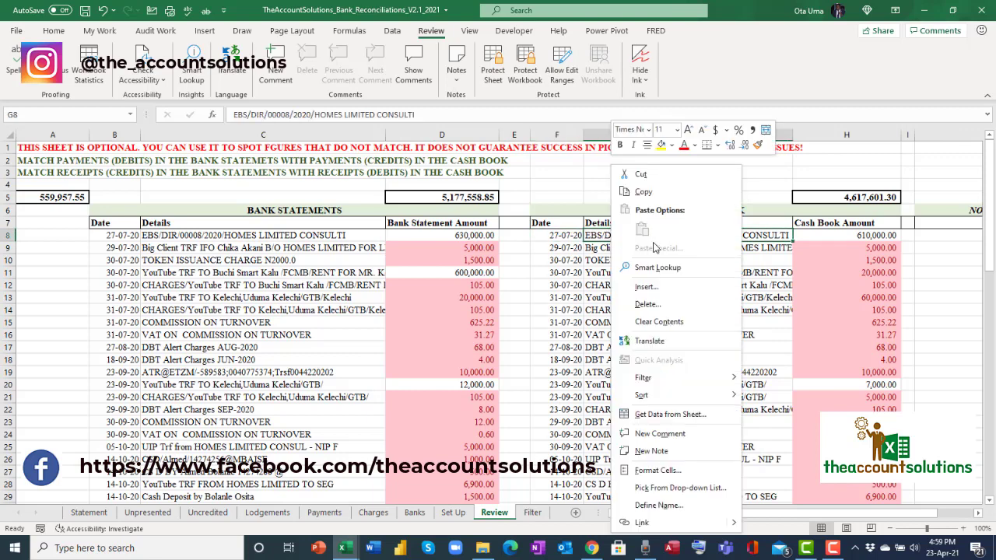
click(656, 192)
click(324, 513)
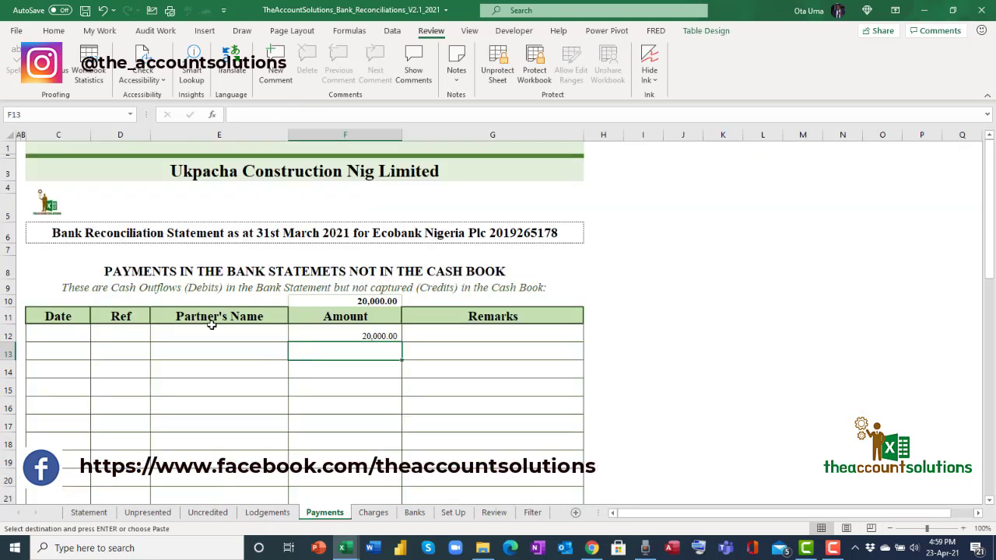
click(210, 334)
right_click(168, 330)
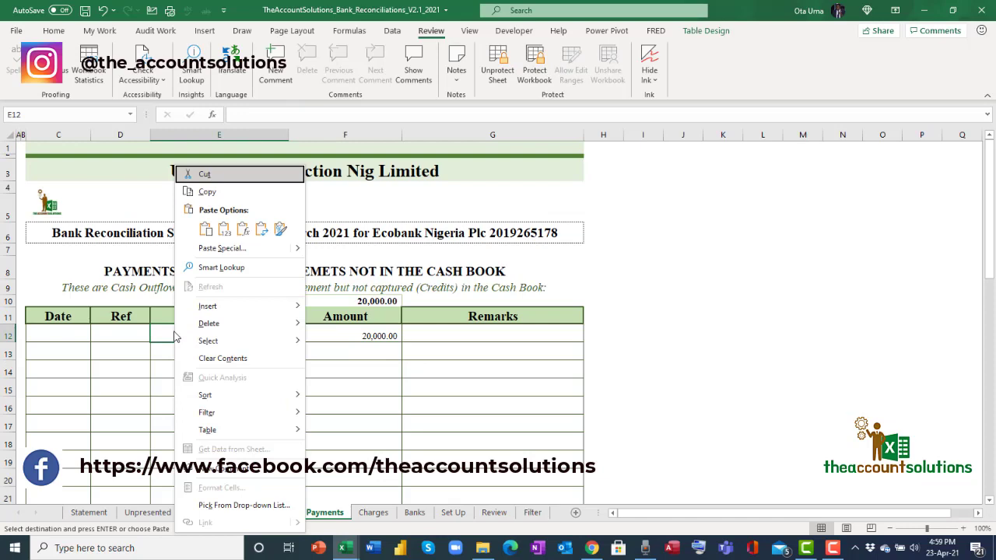
click(223, 230)
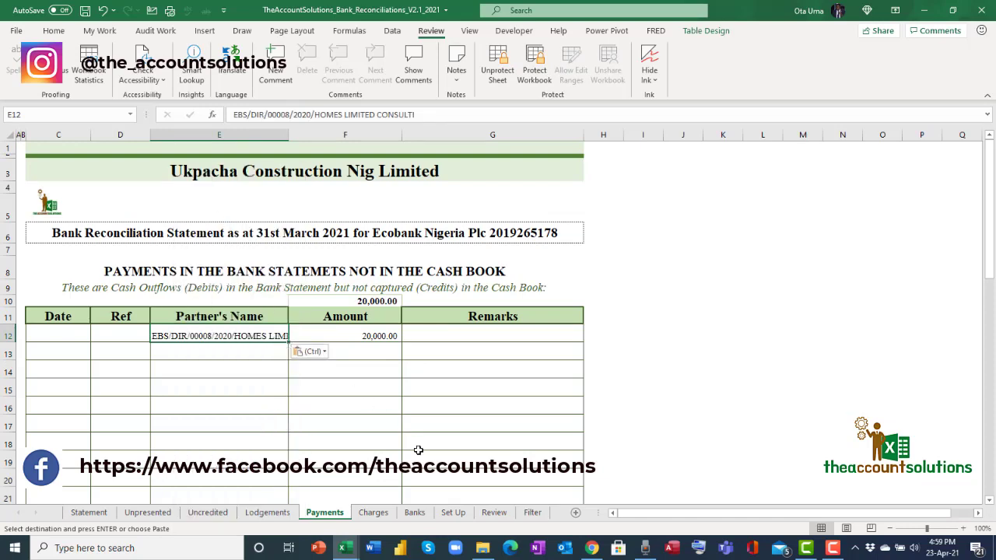
click(493, 512)
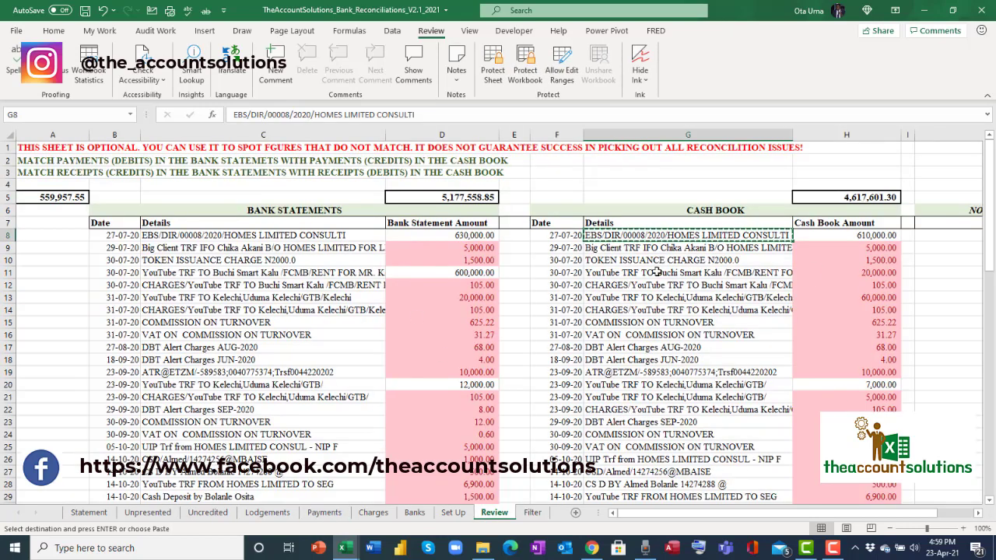
Check Review entries like 600,000 in D11, 105 in D12 and 7,000 in H20, then go to Filter.
click(464, 274)
scroll(523, 359, down, 2)
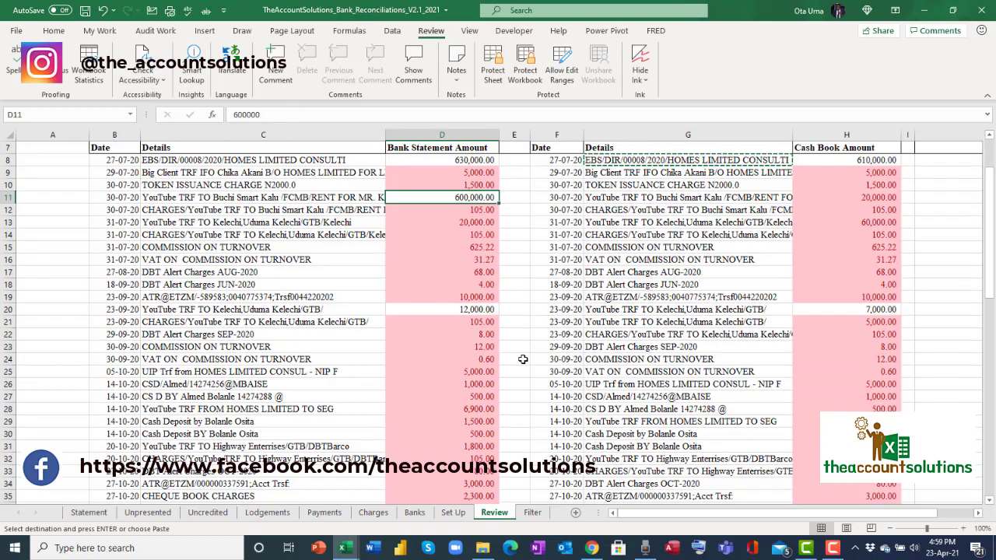
scroll(523, 359, up, 2)
click(831, 394)
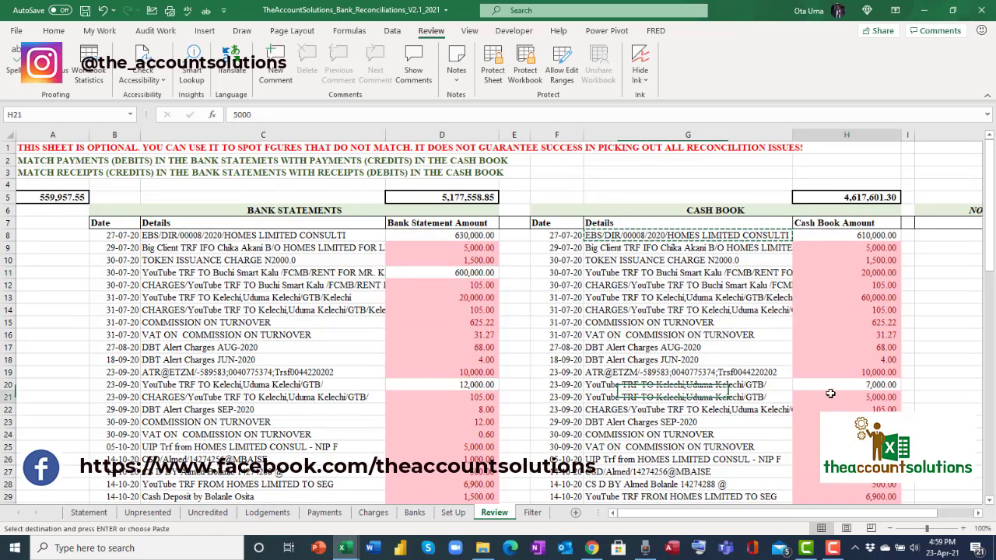
click(830, 384)
scroll(825, 386, down, 20)
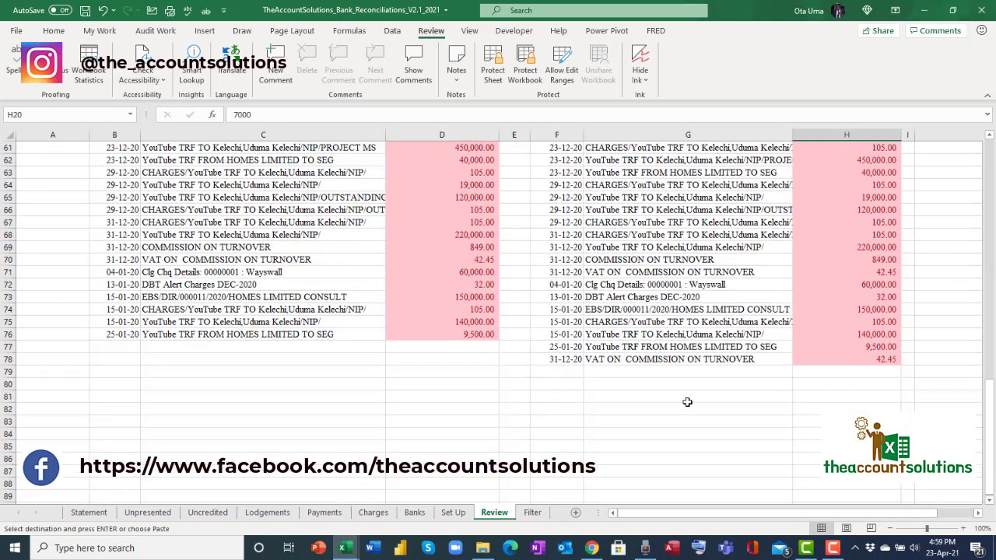
scroll(685, 363, up, 20)
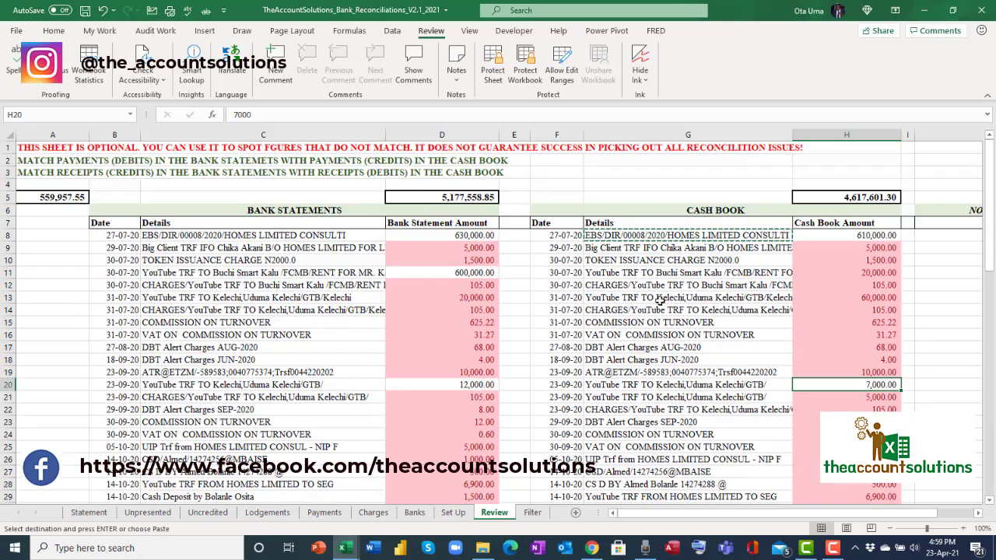
click(652, 286)
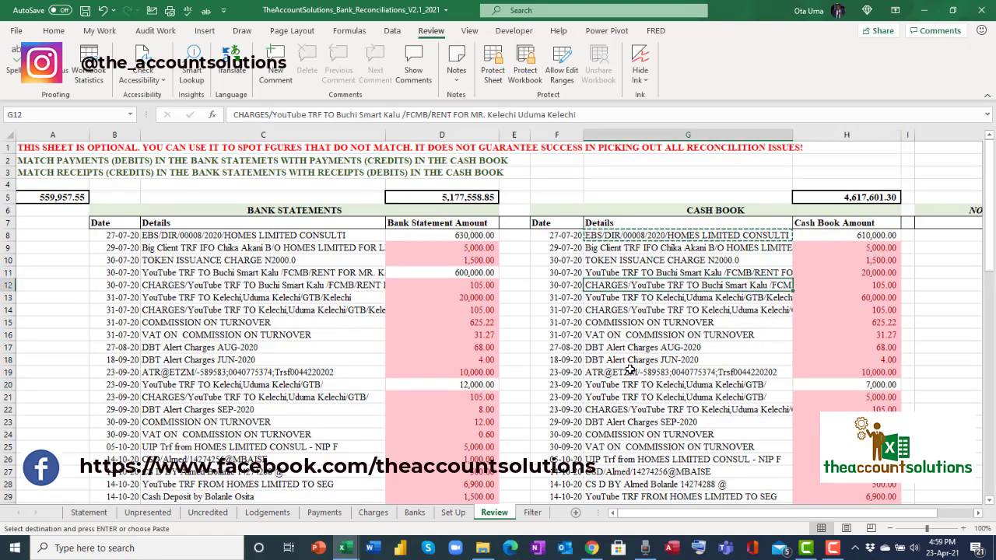
click(444, 287)
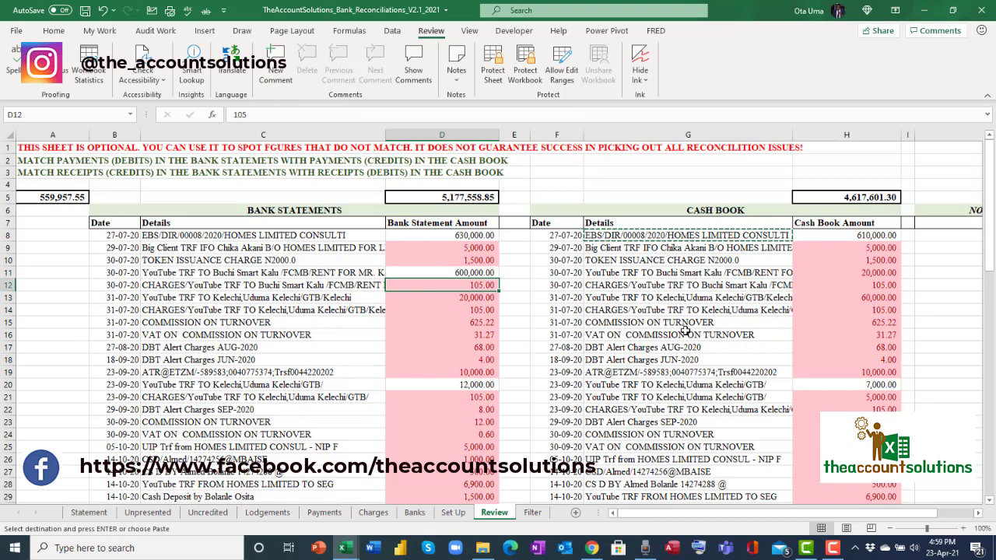
click(685, 333)
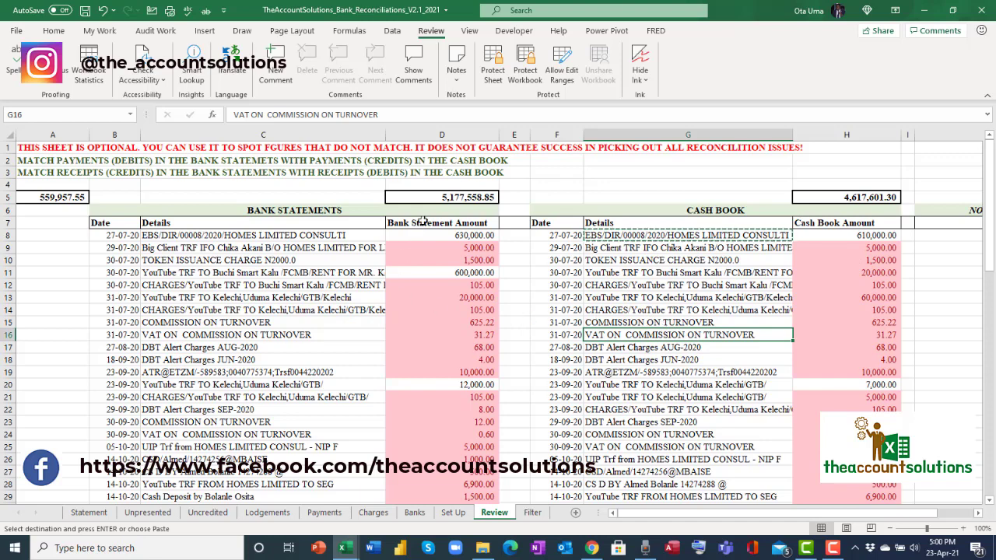
click(595, 271)
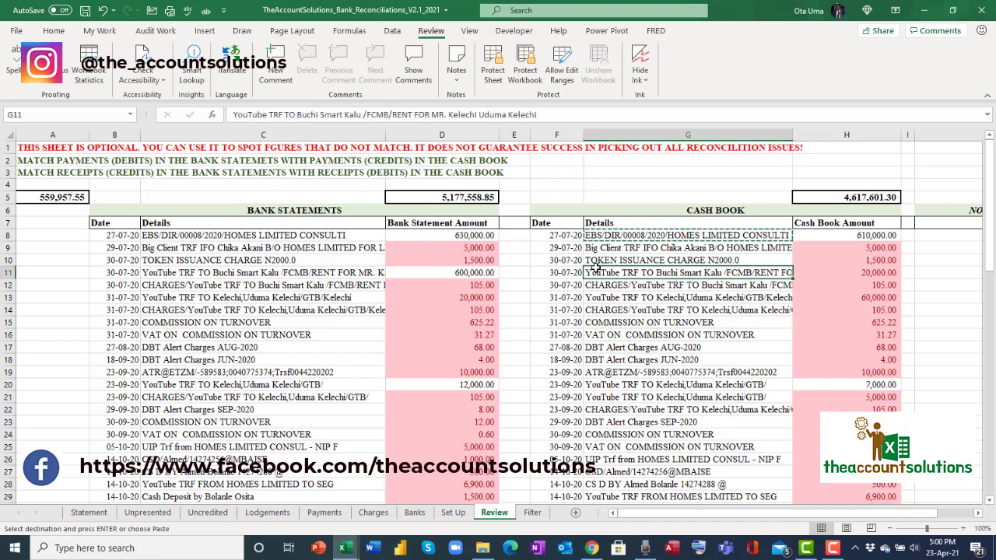
click(533, 513)
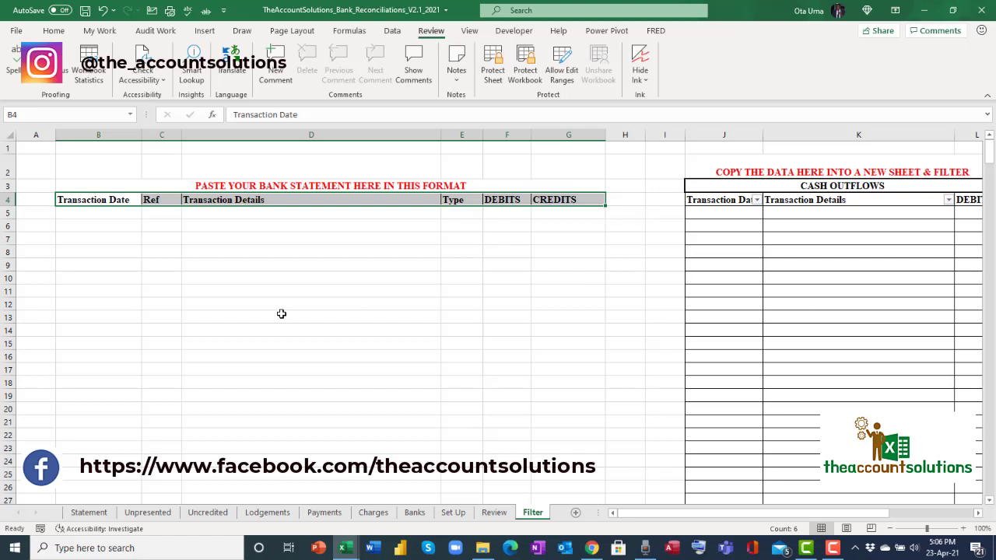
Compare the Filter sheet's DEBITS and CREDITS columns with the Review sheet's Bank Statement Amount column.
click(96, 217)
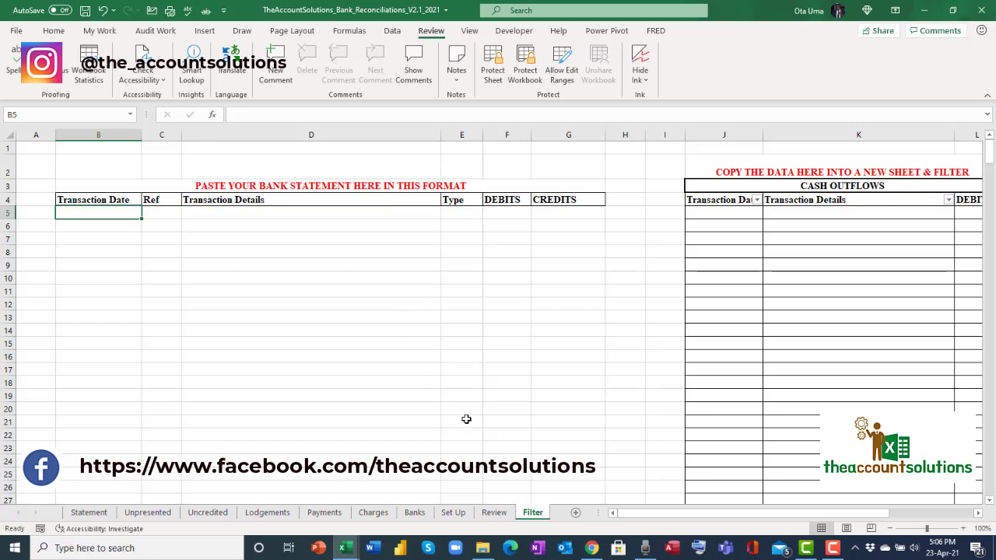
click(494, 513)
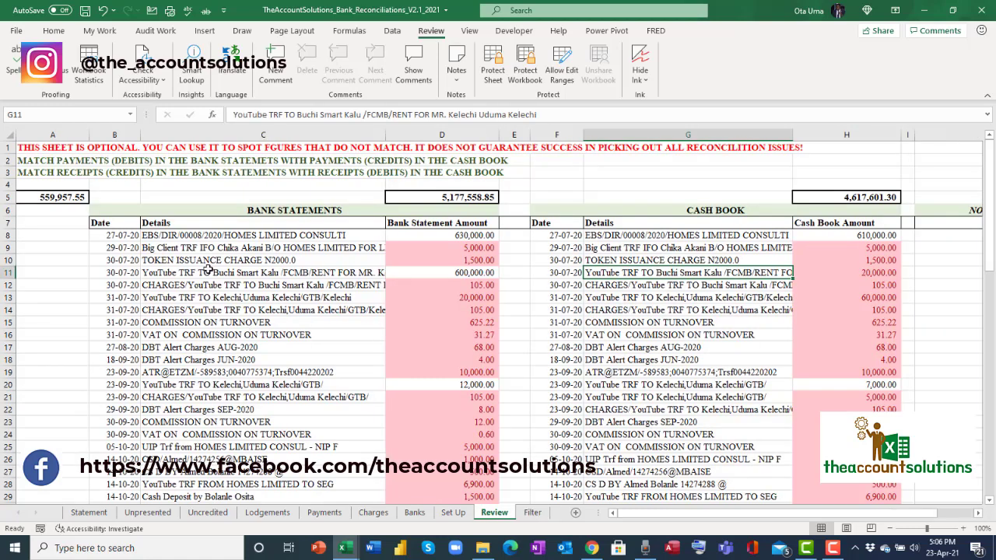
click(454, 222)
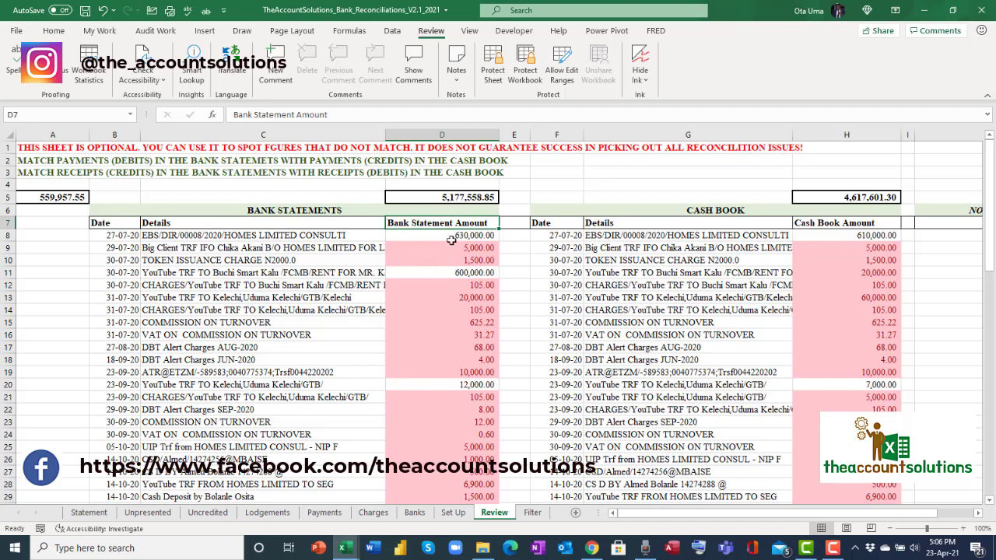
click(532, 512)
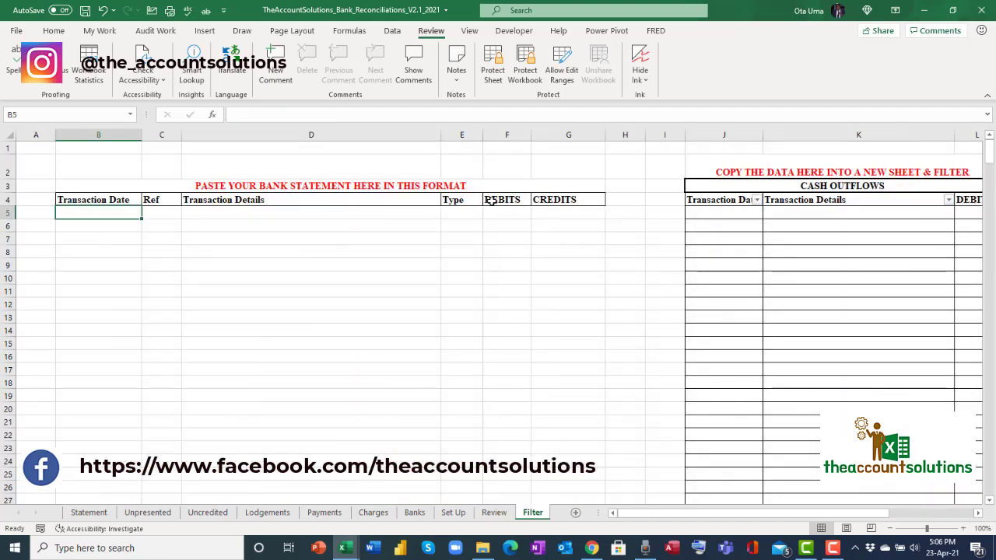
click(506, 134)
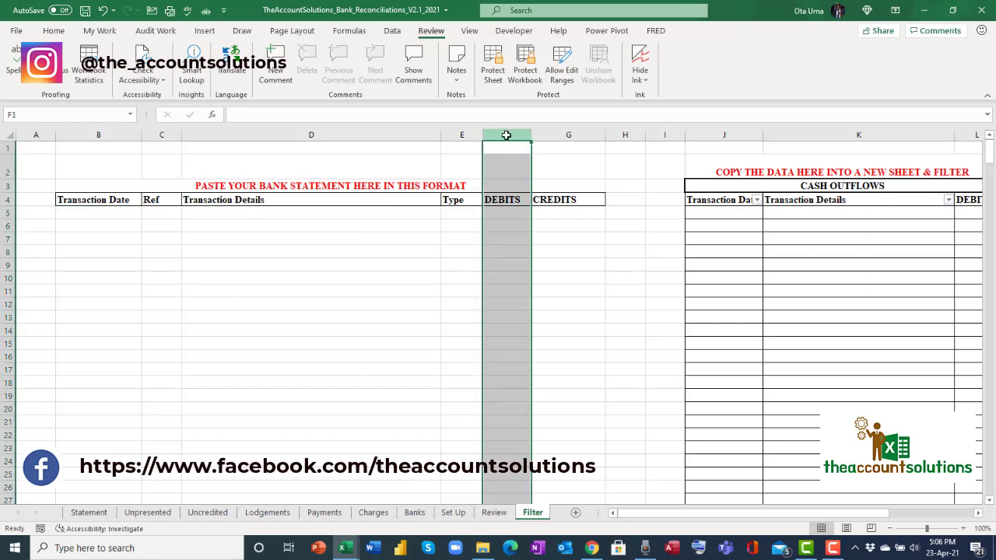
click(565, 134)
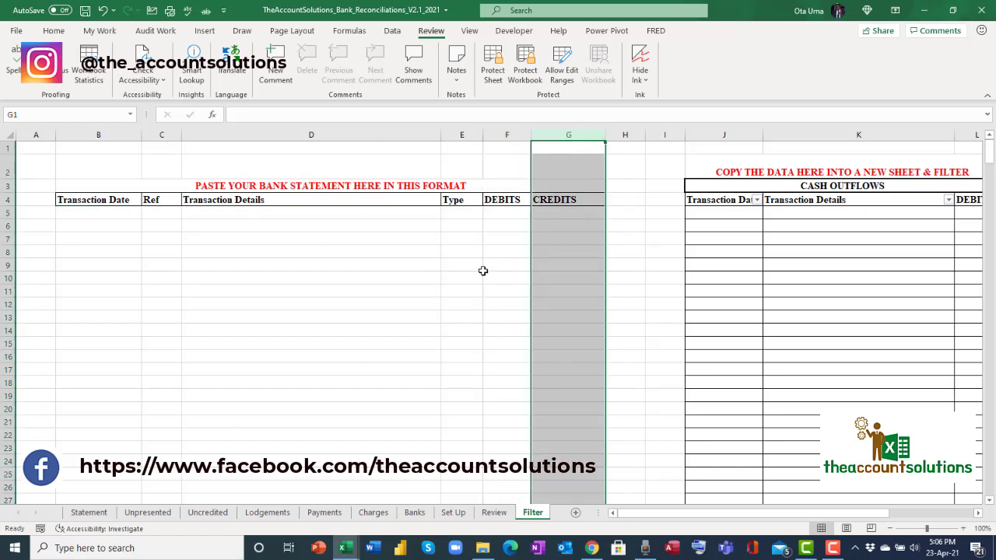
click(493, 513)
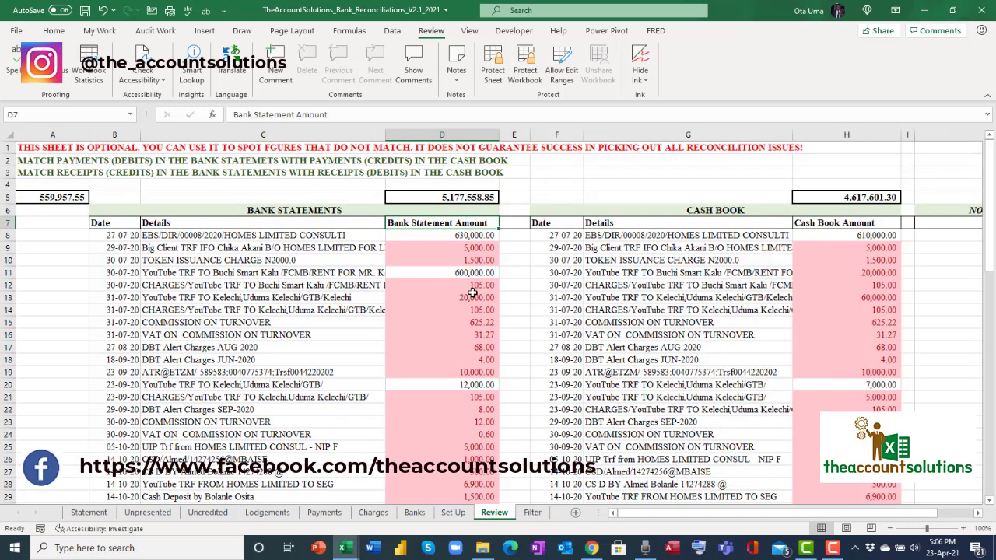
click(460, 135)
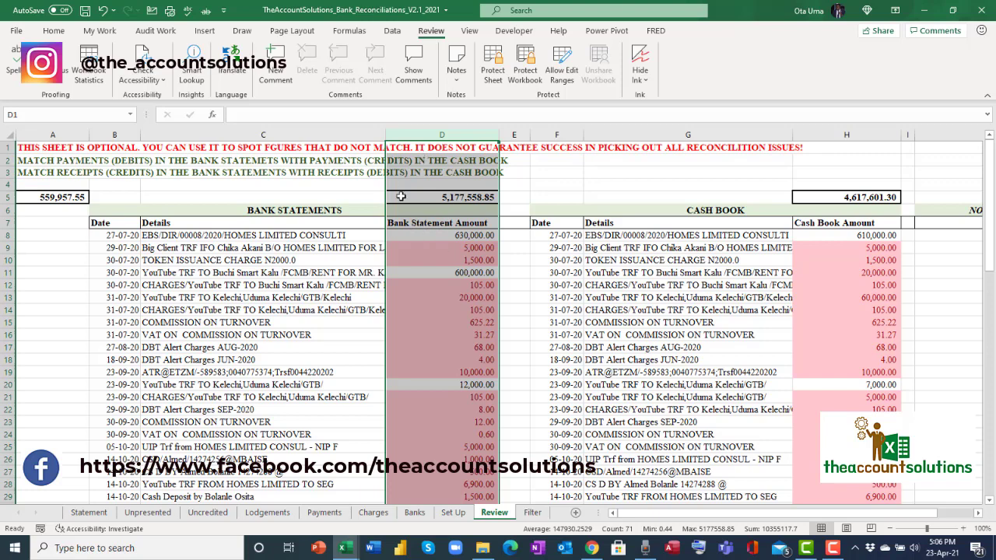
click(533, 512)
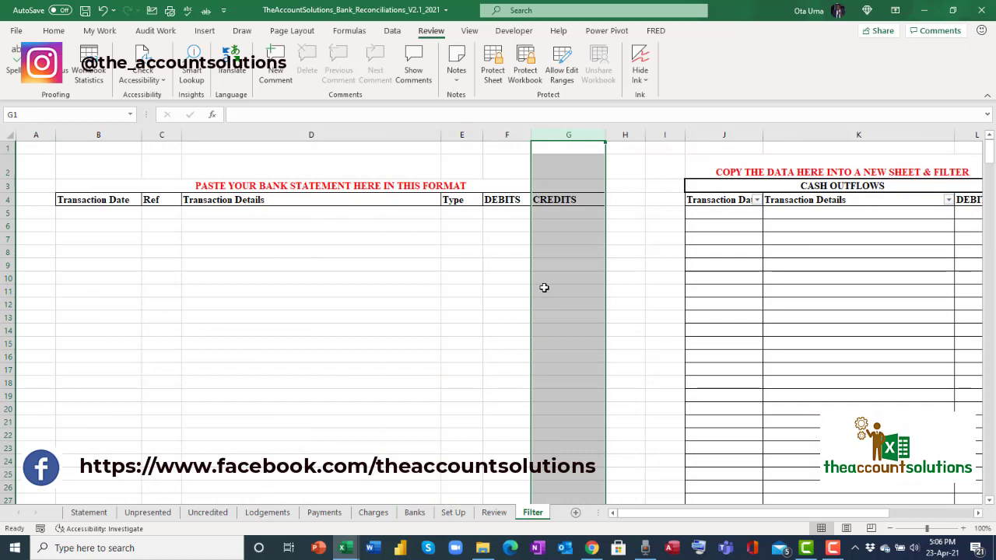
Inspect the Transaction Details and DEBITS cells, then select the CASH OUTFLOWS table columns.
click(337, 240)
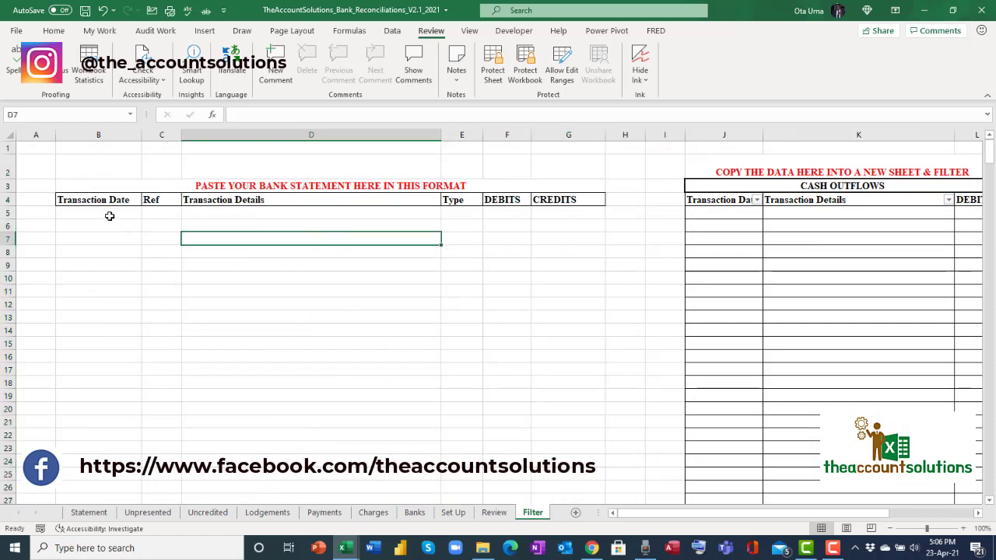
click(513, 147)
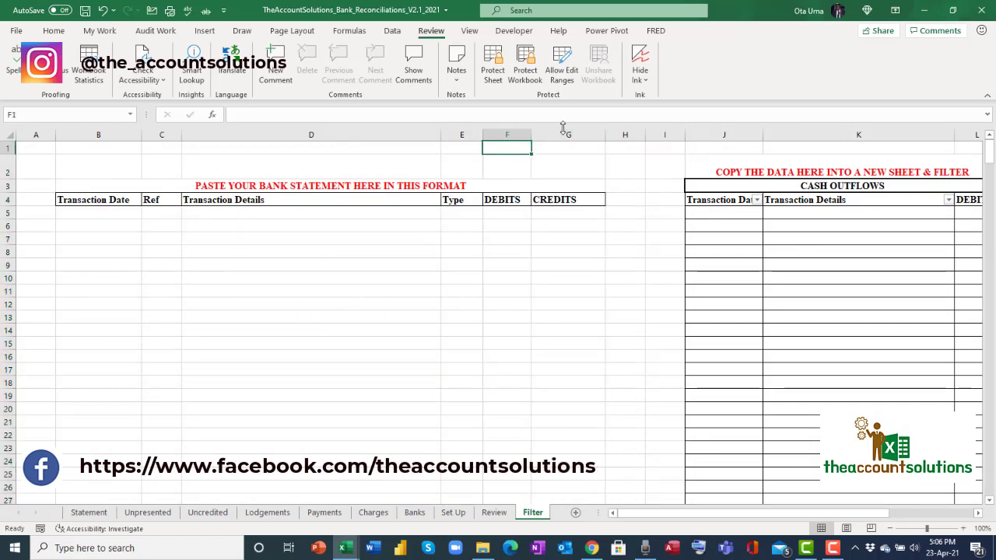
click(507, 228)
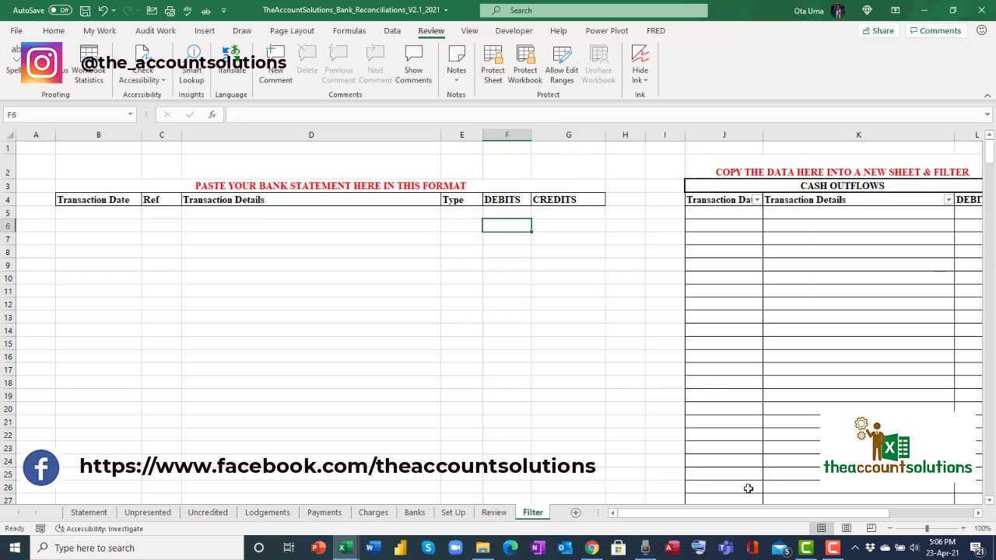
drag(713, 516, 762, 526)
drag(311, 136, 549, 153)
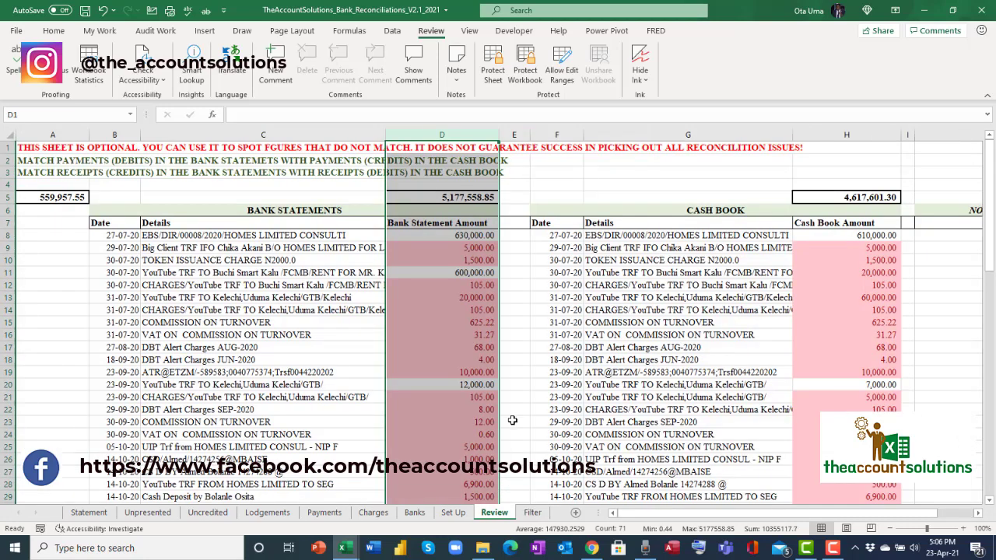
Compare bank amounts 630,000, 600,000 and 12,000 against cash book amounts such as 7,000 on Review.
click(335, 347)
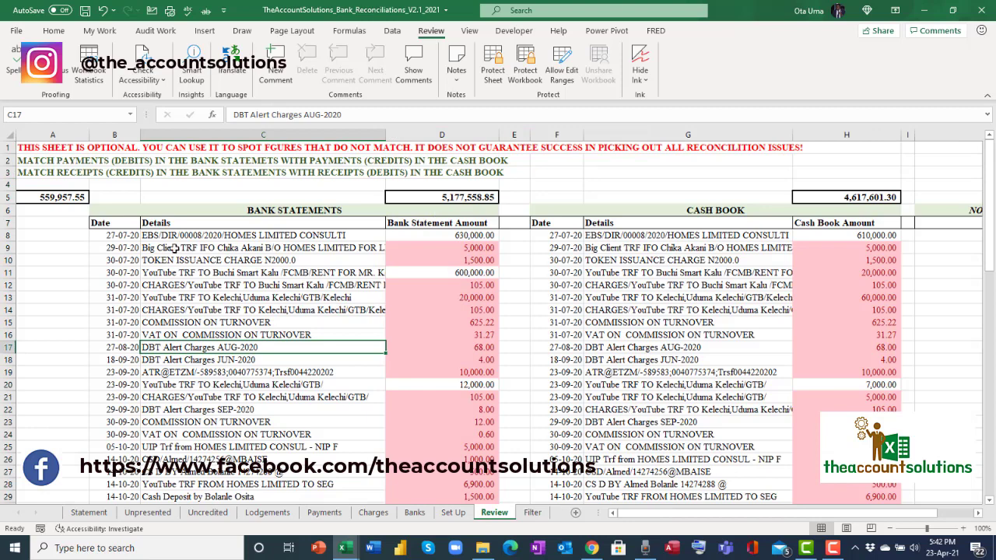
drag(119, 227, 441, 477)
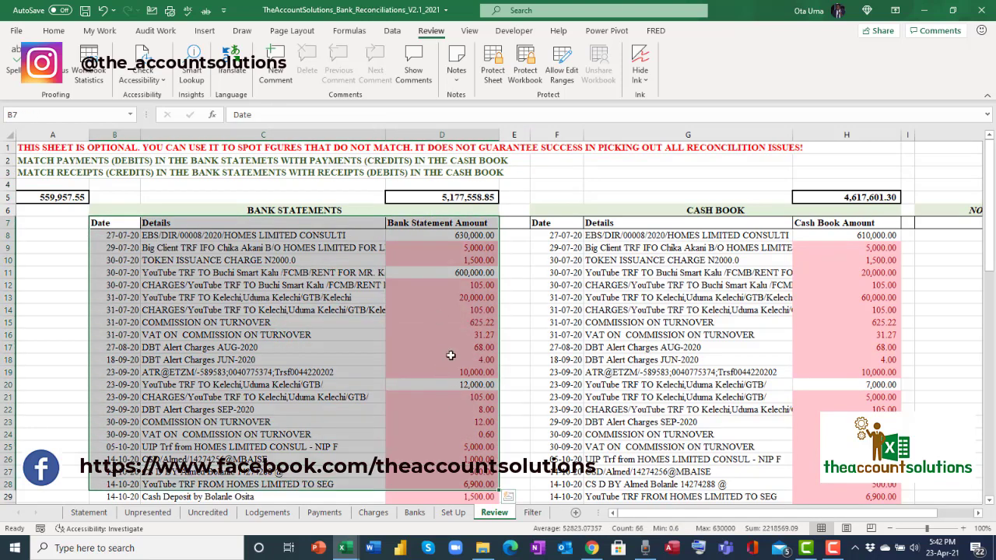
click(687, 222)
drag(688, 223, 875, 409)
click(457, 273)
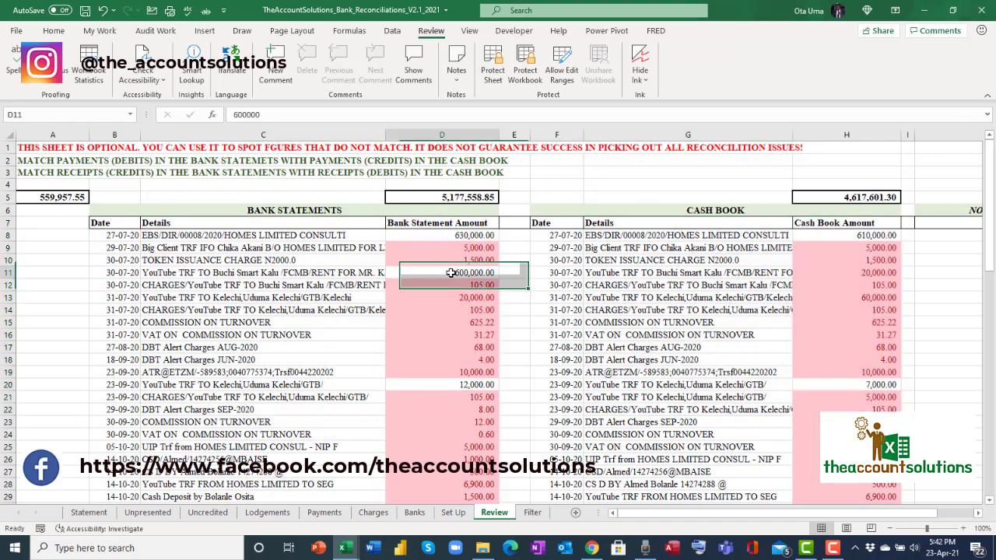
click(472, 382)
click(460, 235)
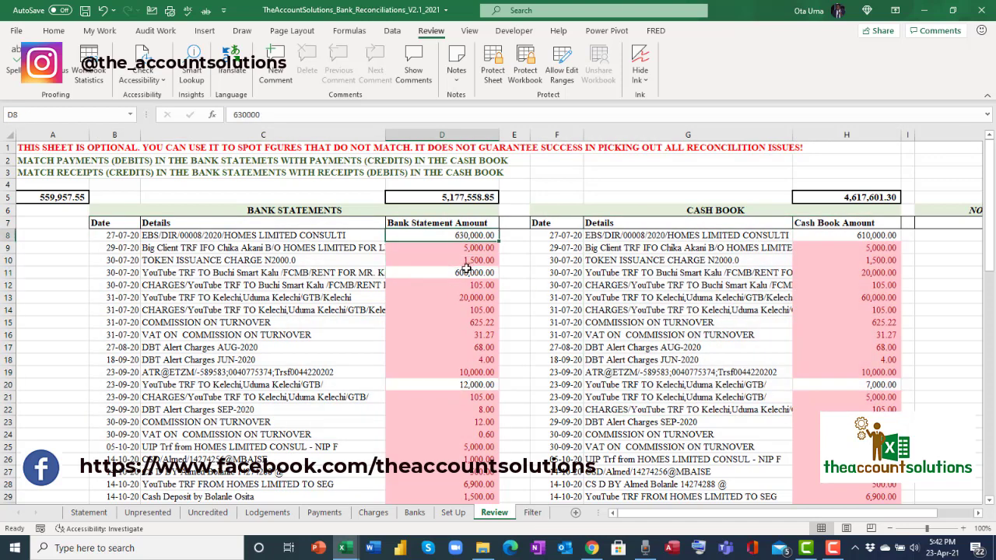
click(461, 272)
click(852, 388)
scroll(815, 413, down, 3)
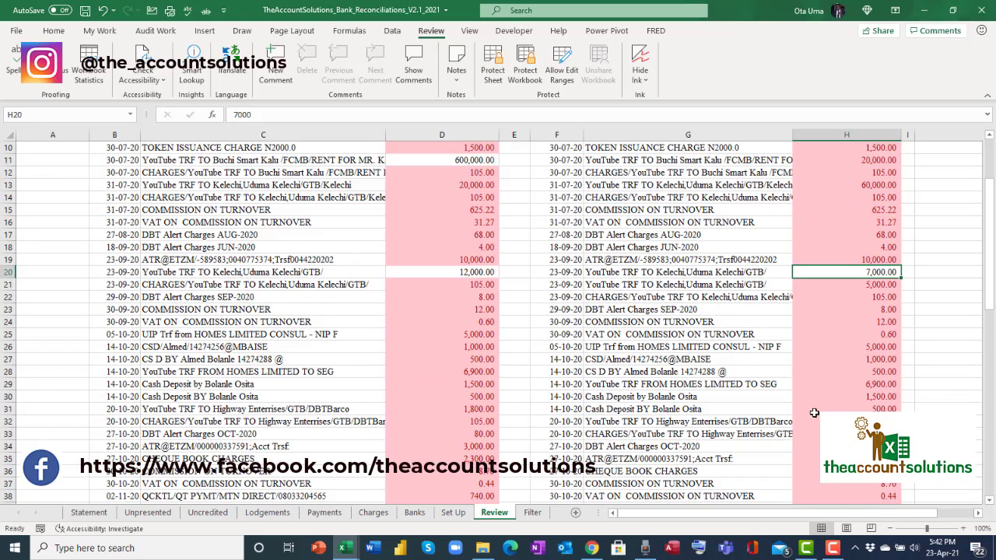
scroll(819, 362, down, 4)
scroll(819, 361, down, 16)
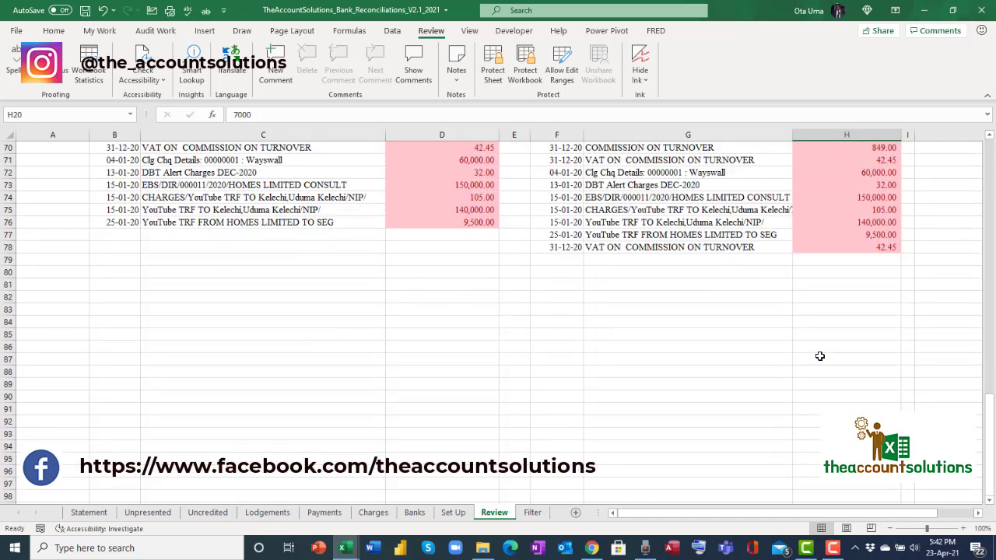
Enter the note 'Diff of N20k' in J8 of the NOTES column.
scroll(820, 359, up, 20)
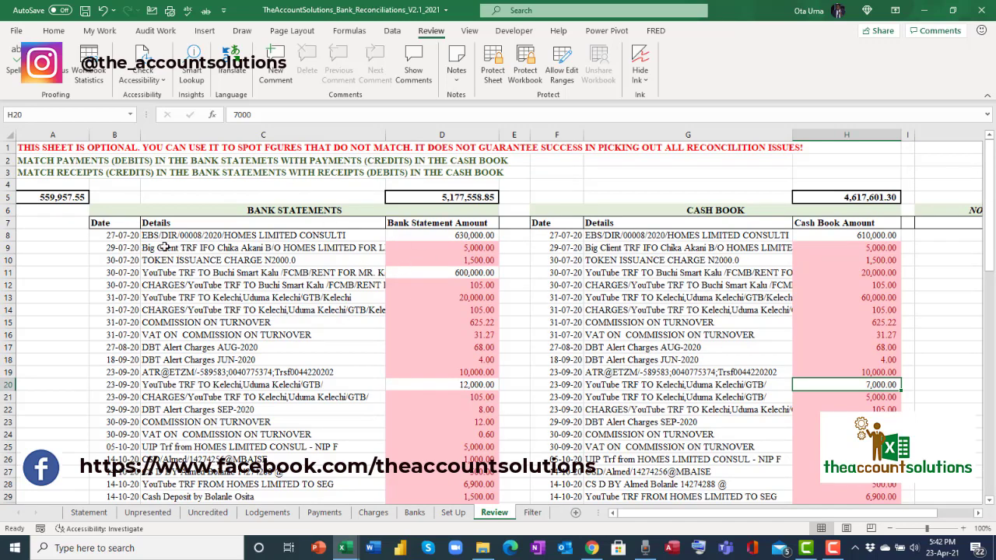
drag(714, 513, 749, 513)
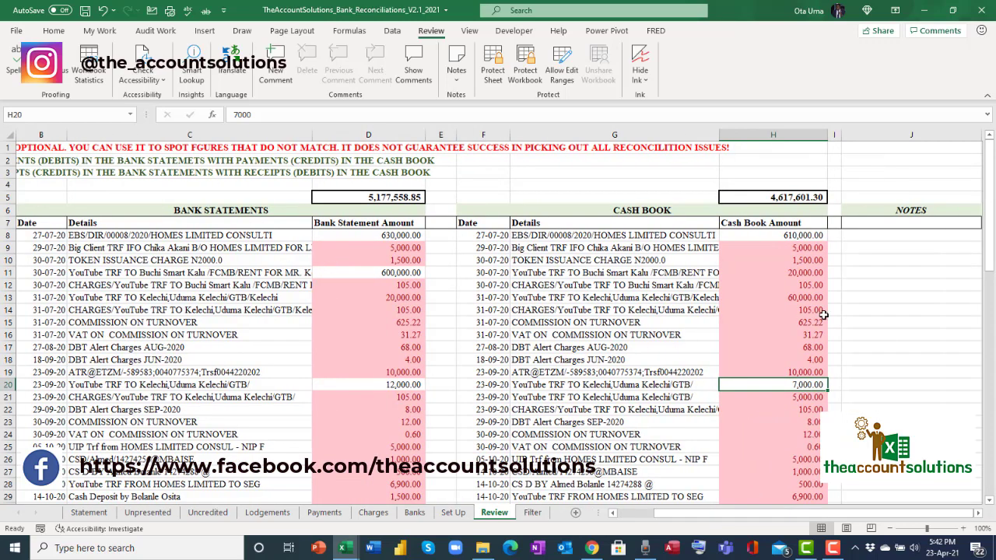
click(905, 248)
click(905, 285)
click(896, 247)
click(901, 260)
click(903, 310)
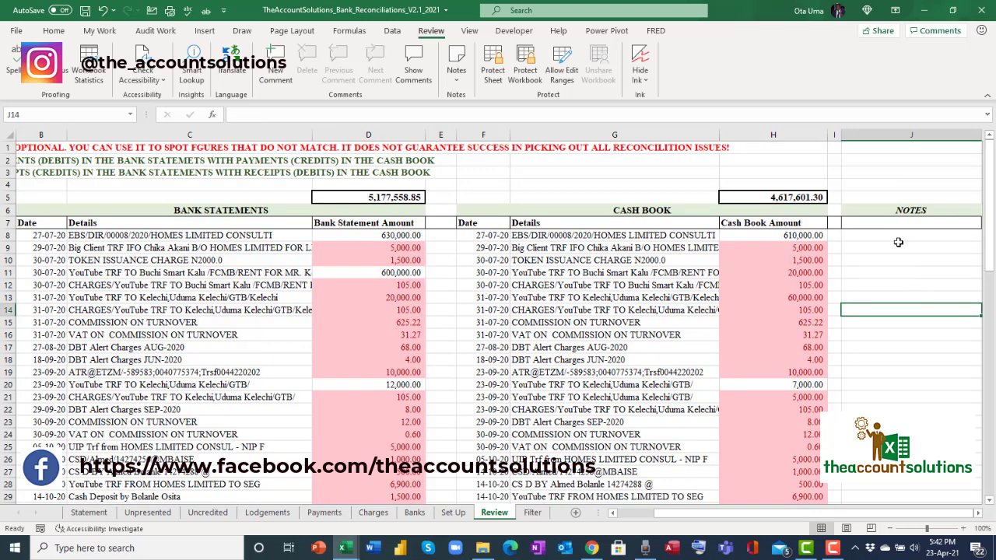
click(897, 235)
click(910, 273)
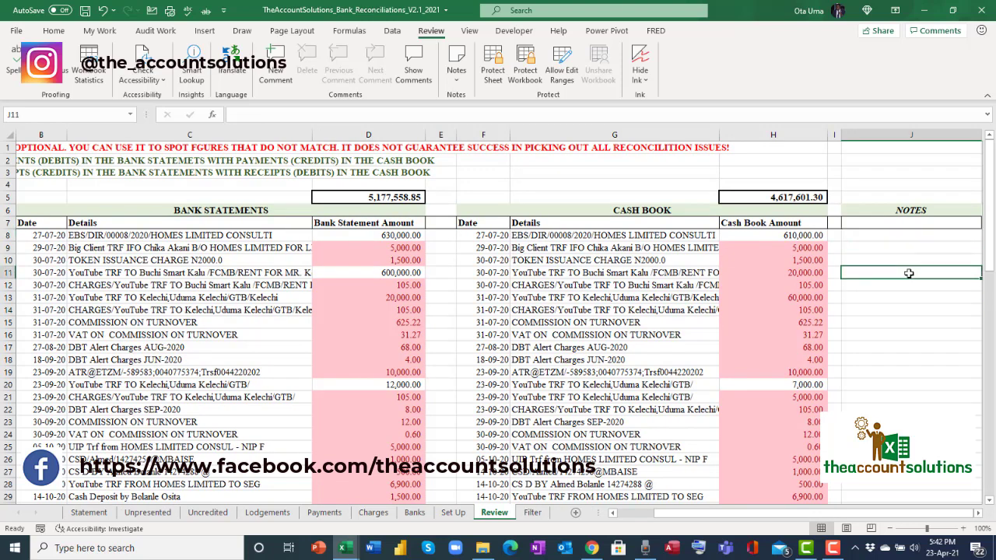
click(911, 234)
text(Diff of N20k)
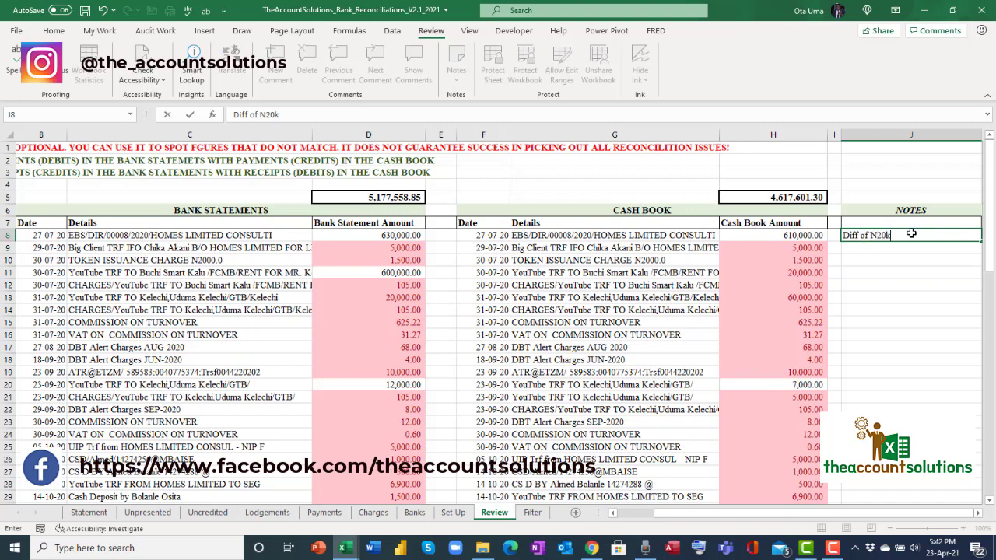
key(Return)
Enter the note 'Check this' in J20 beside the 12,000 vs 7,000 row.
key(Down)
key(Down)
key(Down)
key(Down)
key(Down)
key(Down)
key(Down)
key(Down)
key(Down)
key(Down)
key(Down)
key(Down)
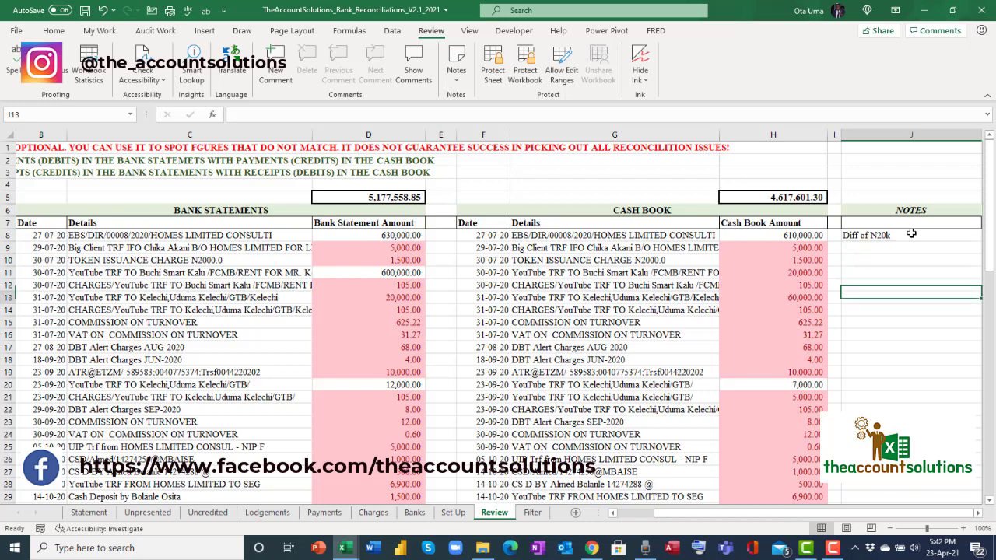
key(Up)
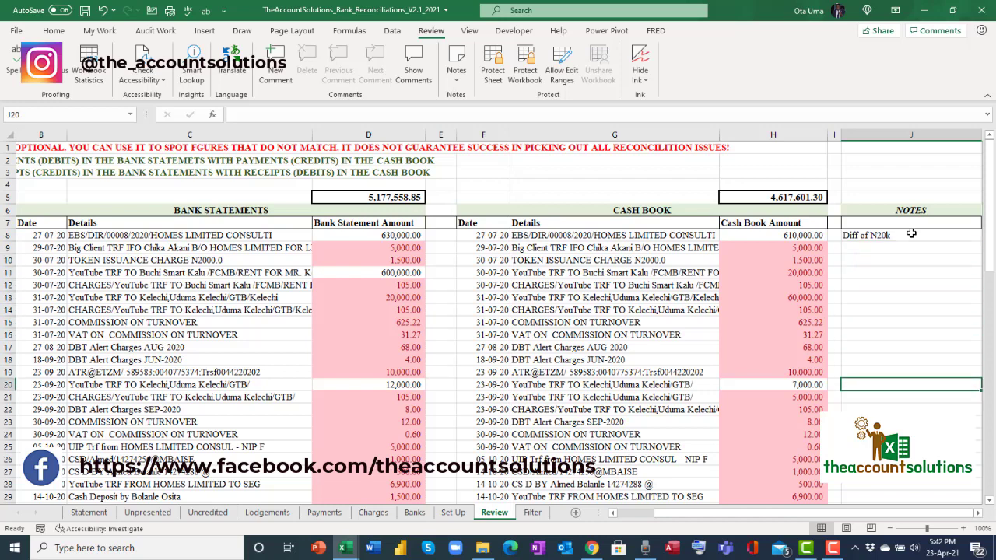
text(Check this)
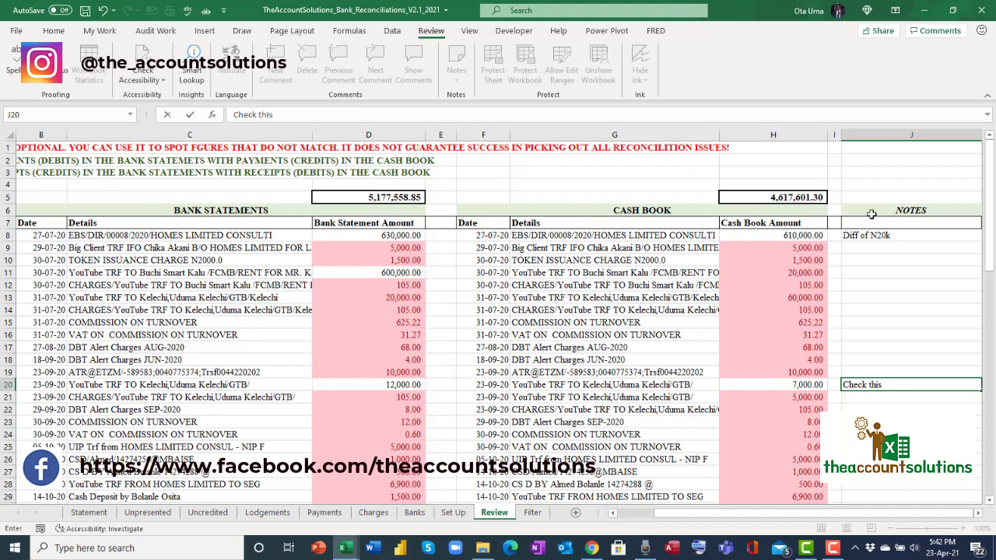
click(593, 309)
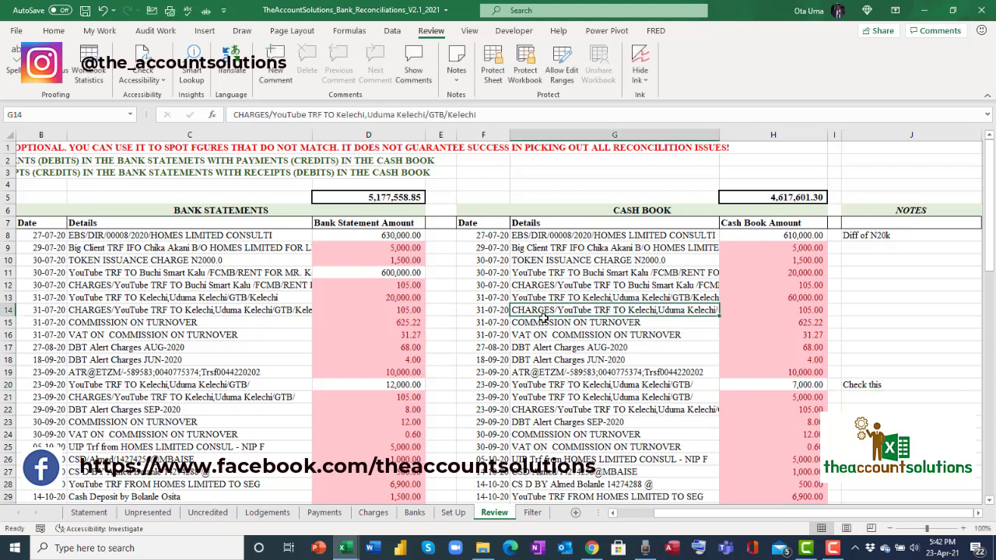
Flip between Review and Filter sheets, checking the DBT Alert Charges SEP-2020 entry, ending on Filter.
click(441, 183)
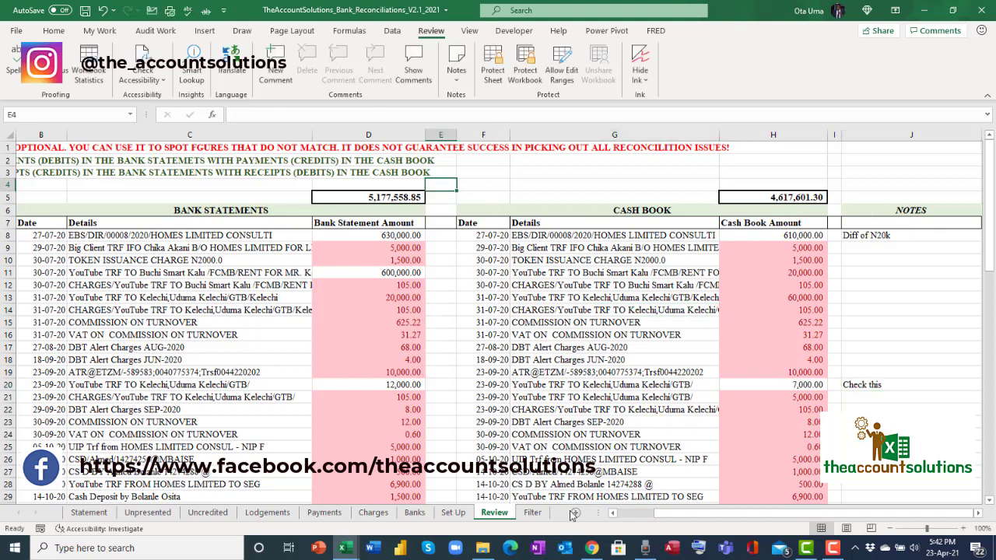
click(533, 513)
click(493, 513)
click(533, 513)
click(494, 513)
click(559, 425)
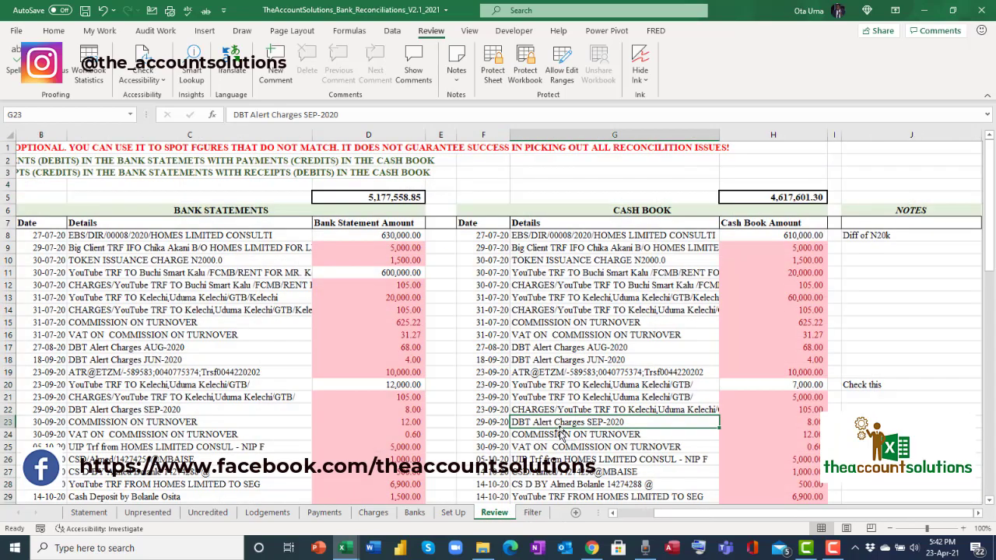
click(532, 515)
drag(755, 516, 660, 519)
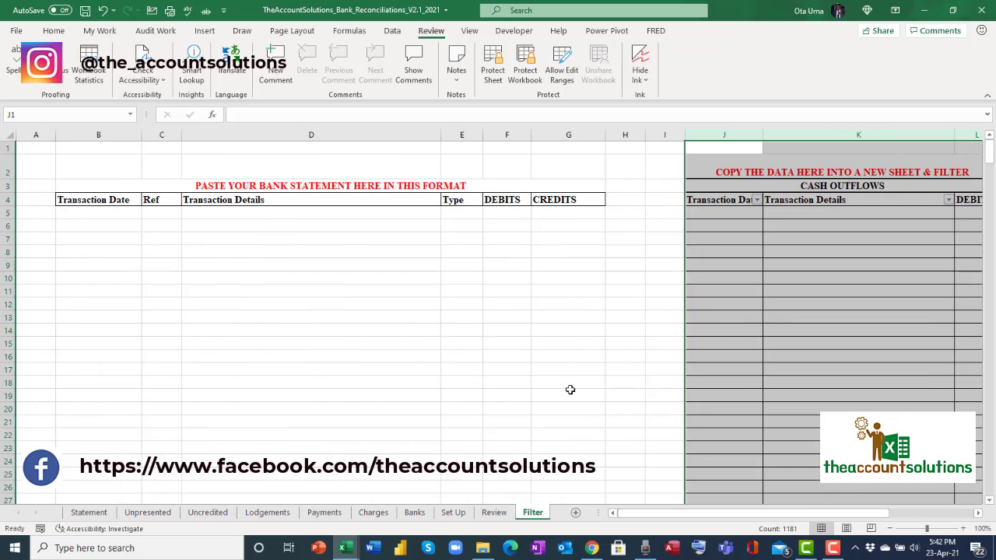
click(568, 344)
click(490, 517)
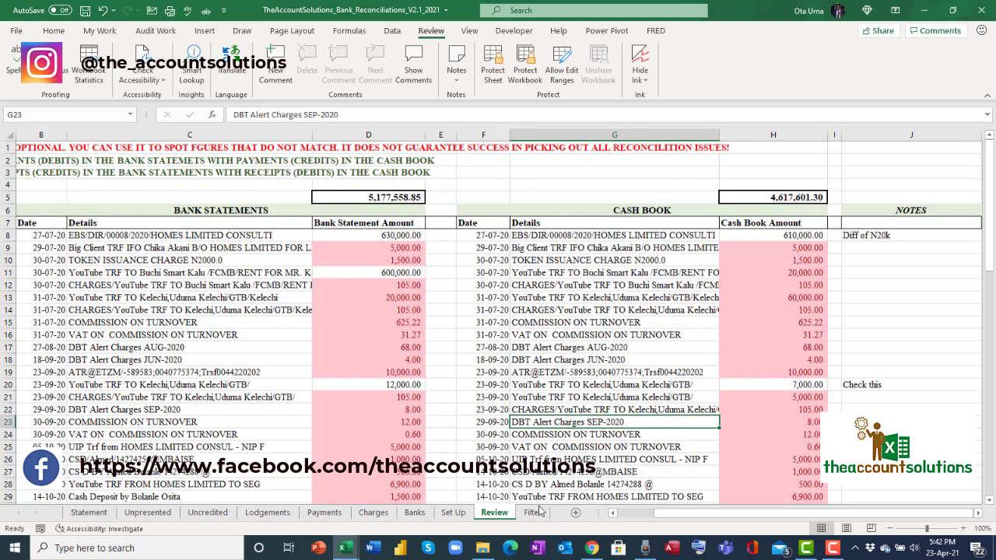
click(535, 515)
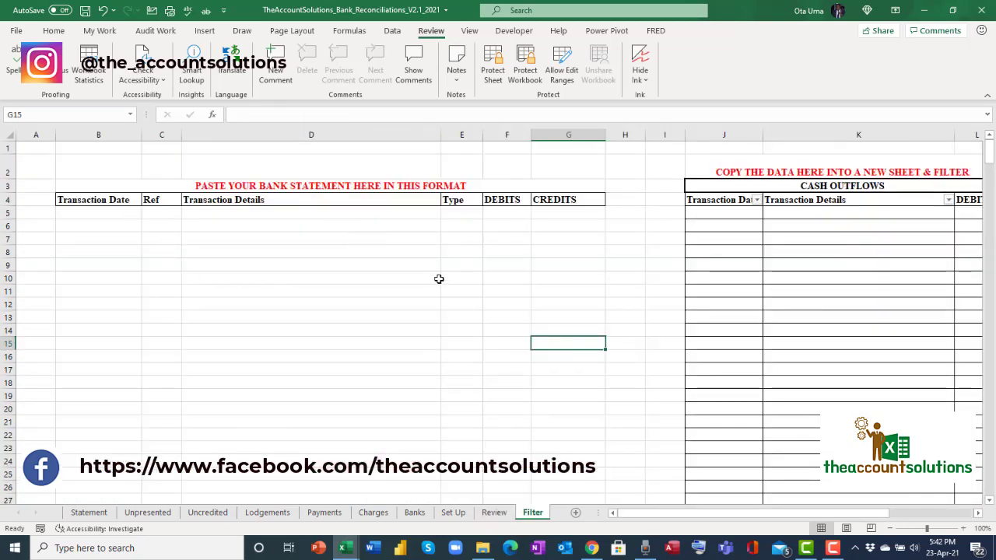
click(495, 514)
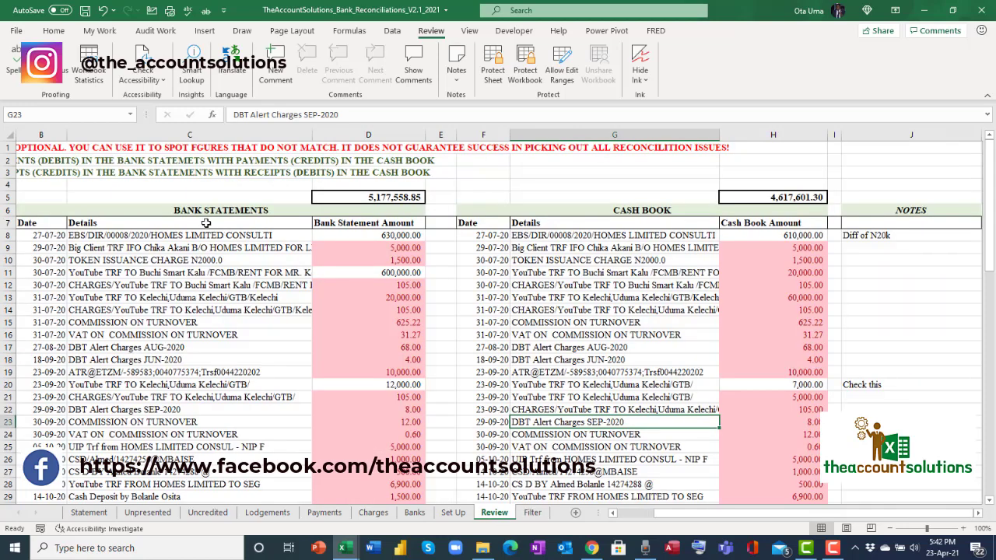
click(534, 515)
Copy sample bank statement range B2:G393 from the samples workbook, then return to the reconciliation workbook.
mouse_move(345, 549)
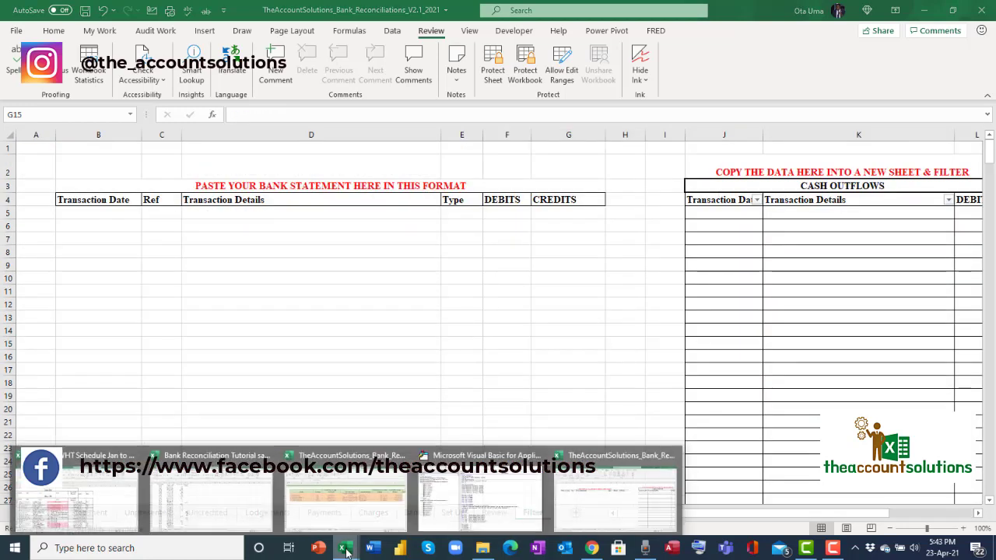
click(200, 494)
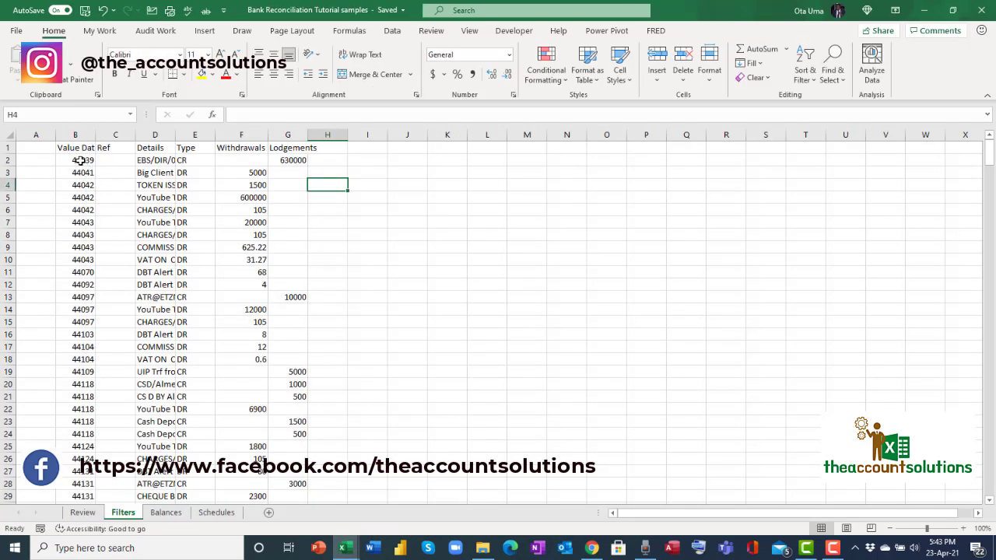
drag(81, 160, 281, 321)
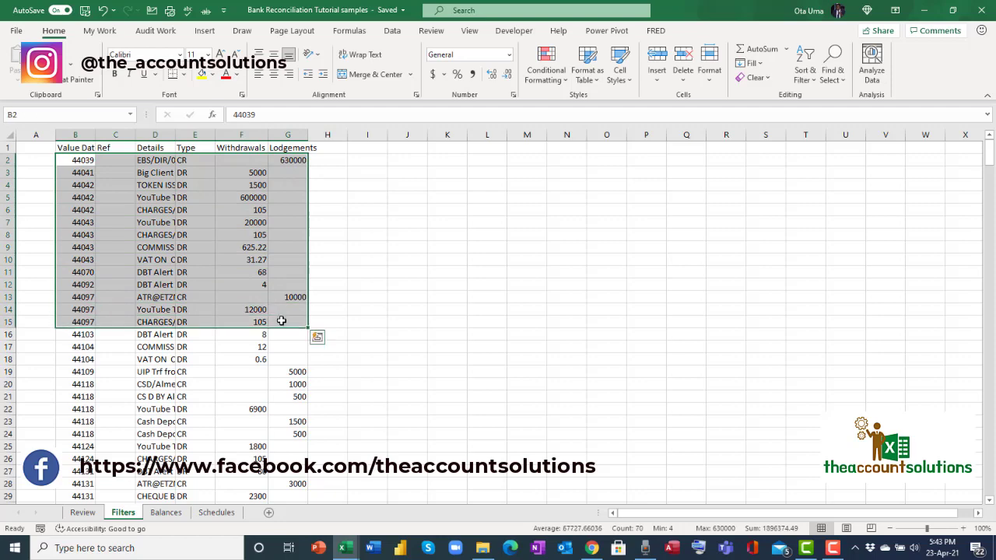
key(shift+Down)
key(shift+Down)
key(ctrl+shift+Down)
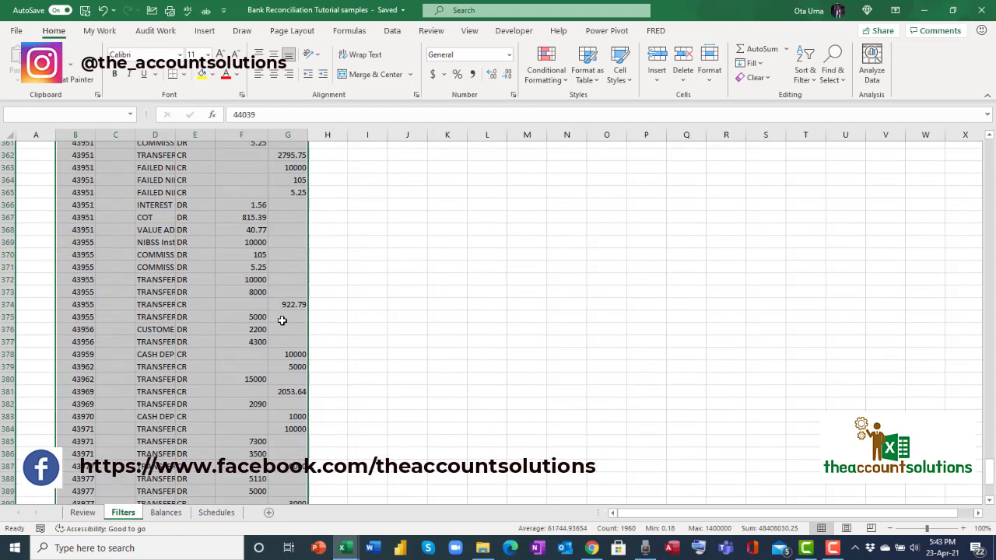
scroll(283, 321, down, 2)
key(ctrl+c)
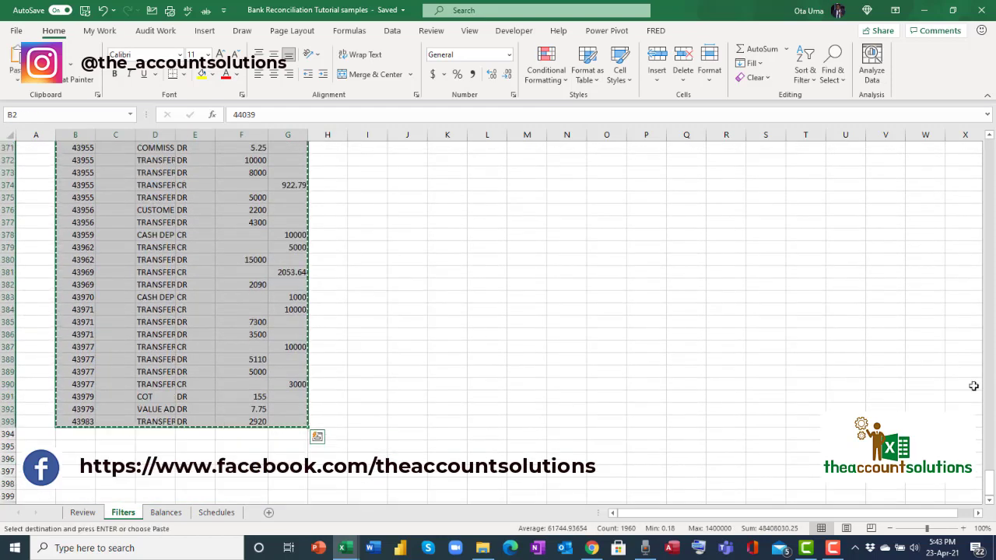
drag(990, 487, 990, 148)
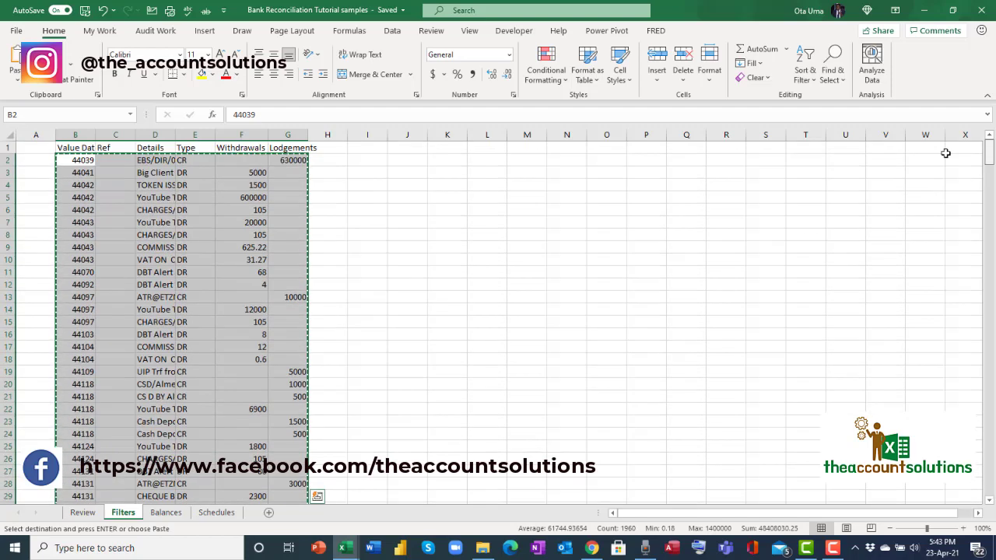
mouse_move(349, 555)
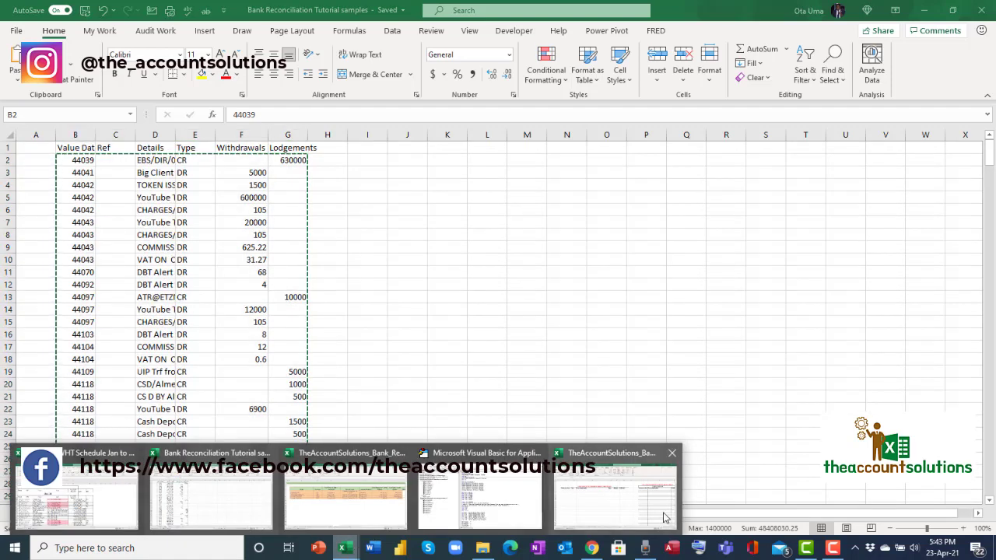
click(619, 502)
Paste the bank data as values at B5 and check the filled CASH OUTFLOWS and CASH INFLOWS tables.
click(91, 216)
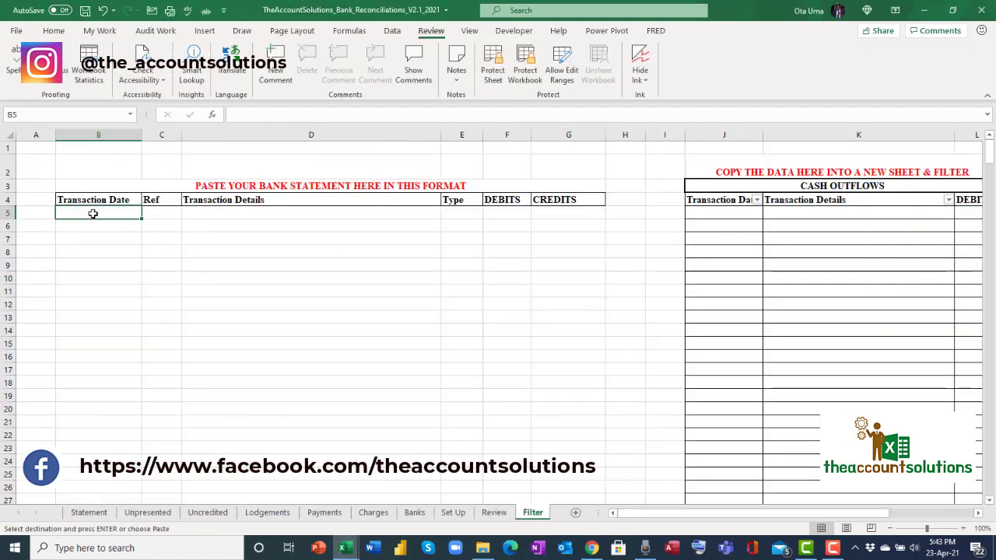
right_click(91, 213)
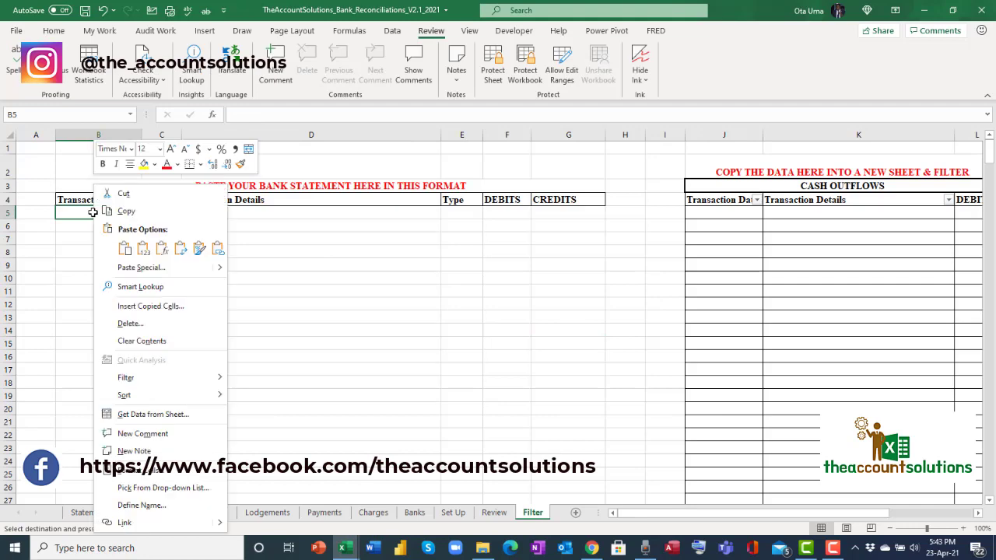
click(143, 249)
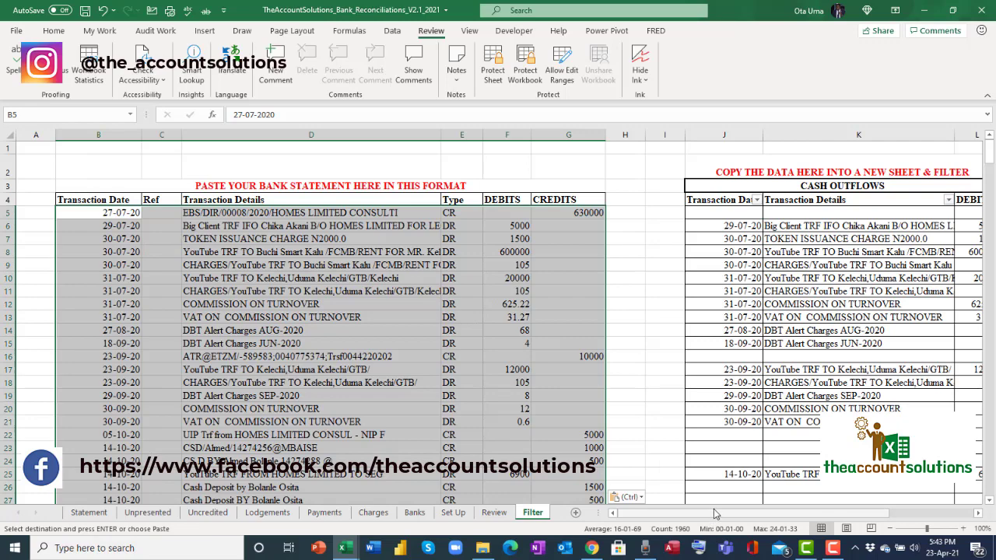
scroll(333, 233, right, 4)
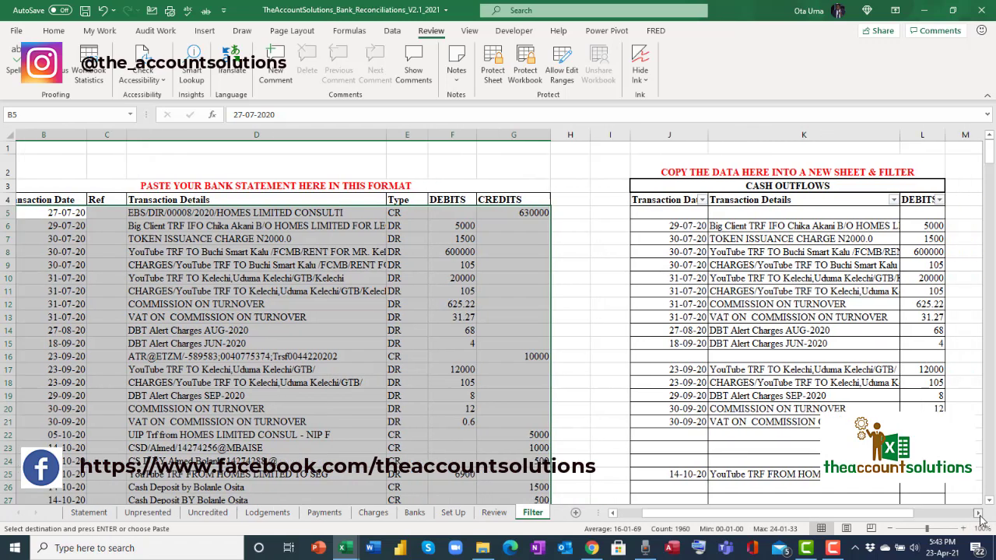
click(348, 185)
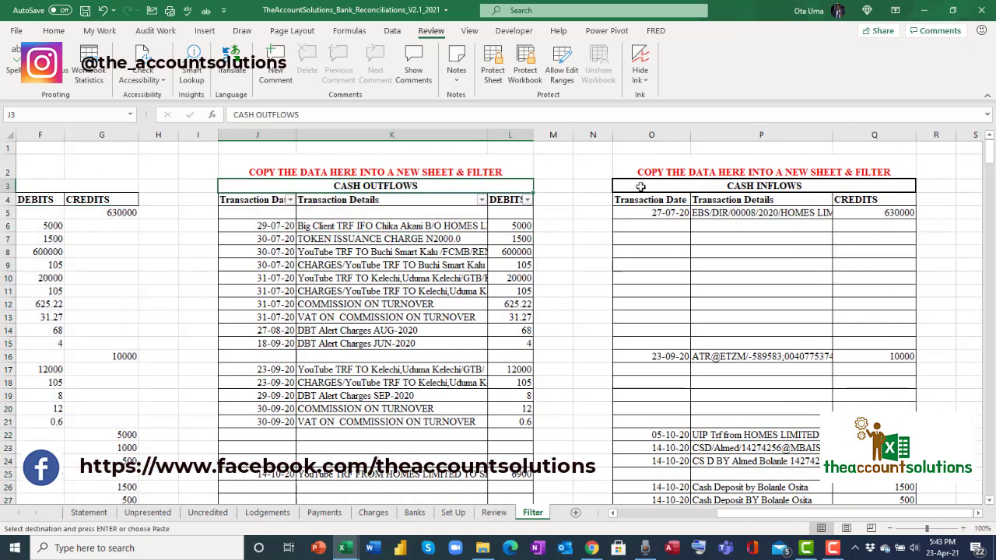
click(744, 187)
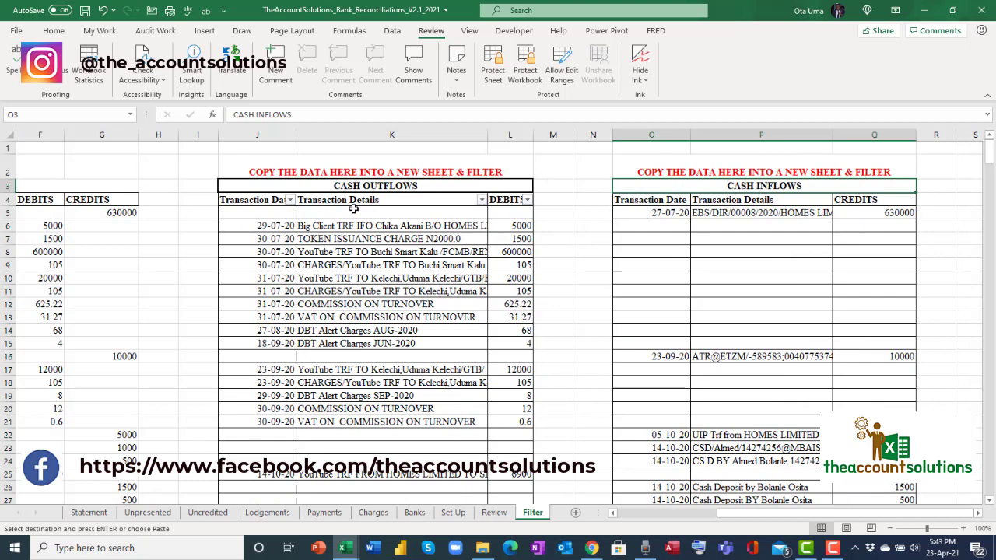
click(374, 176)
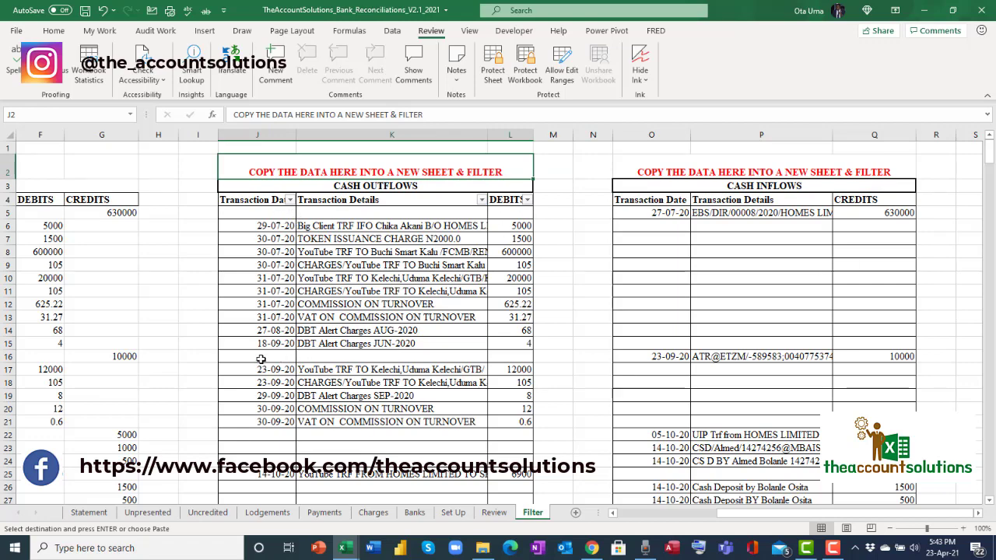
Inspect the outflows formulas and select the cash outflows and cash inflows (O:Q) columns.
click(315, 357)
scroll(303, 372, down, 2)
click(251, 342)
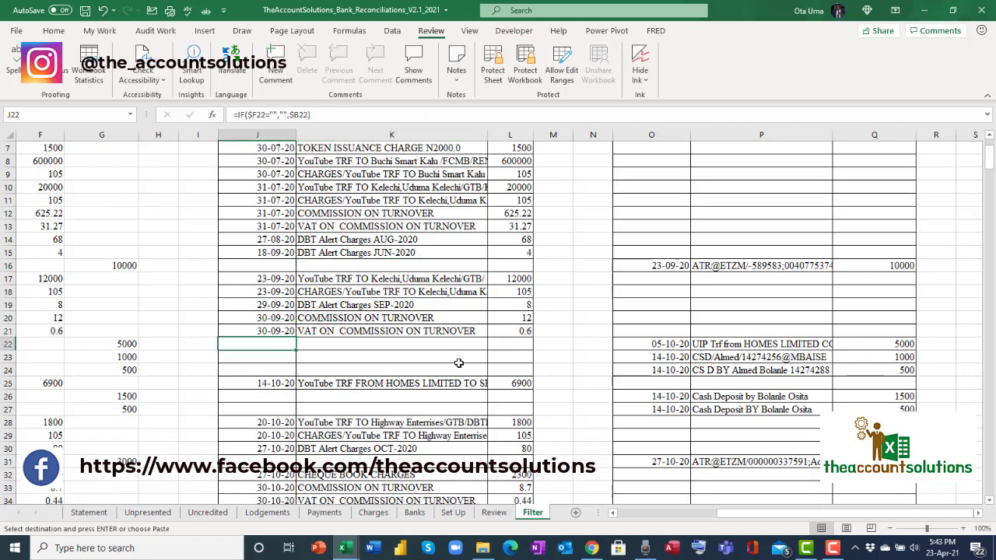
scroll(458, 362, down, 8)
scroll(382, 359, up, 10)
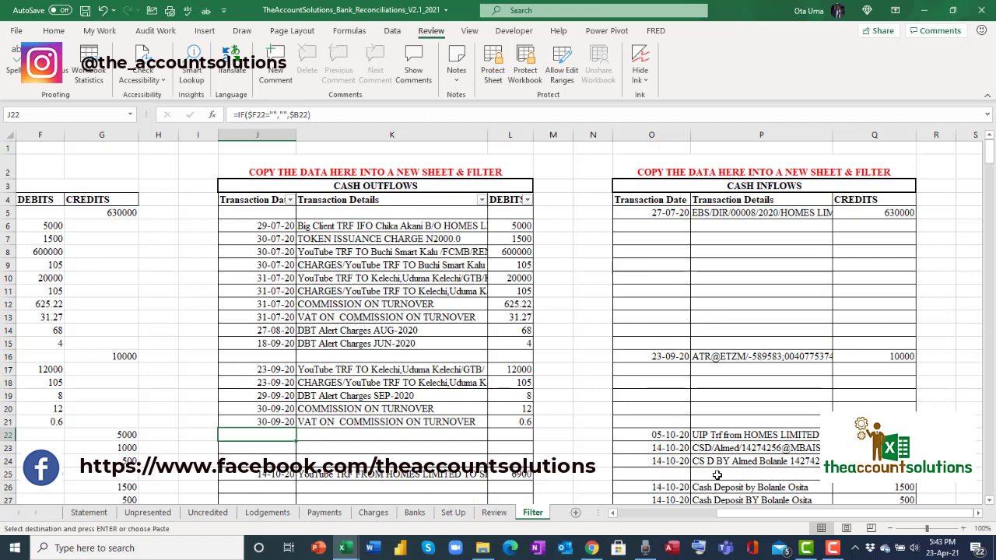
mouse_move(753, 514)
mouse_down()
mouse_move(704, 514)
mouse_move(738, 511)
mouse_up()
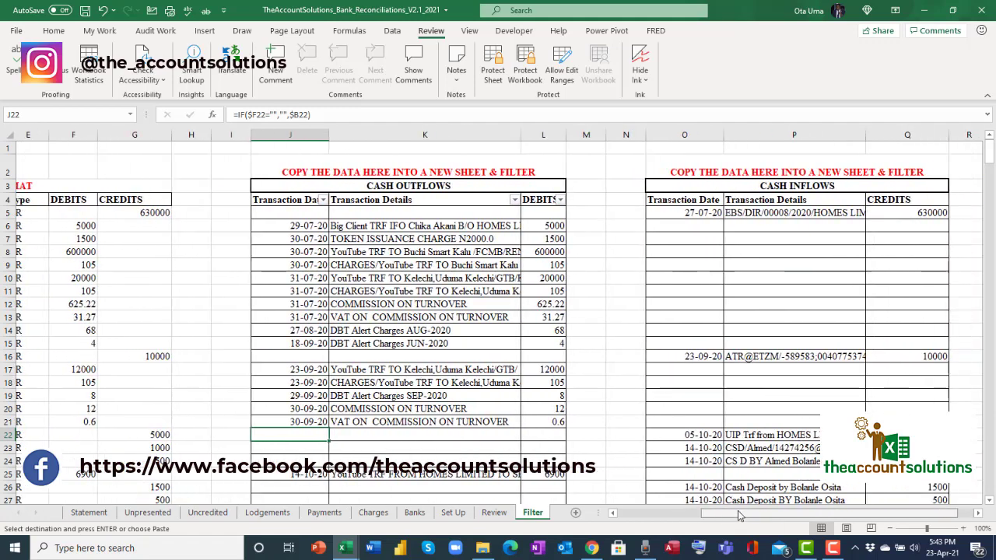
drag(290, 135, 534, 204)
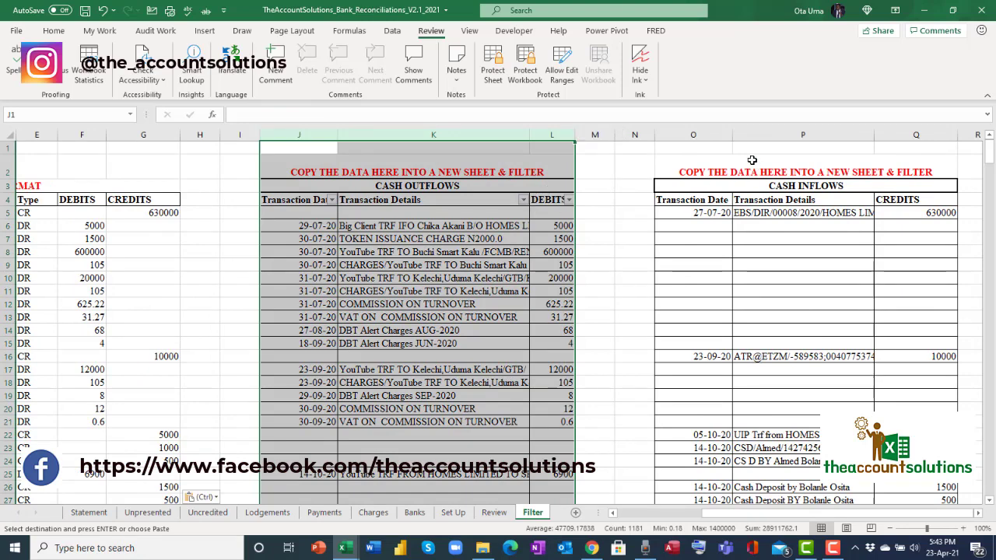
drag(712, 134, 926, 173)
click(595, 247)
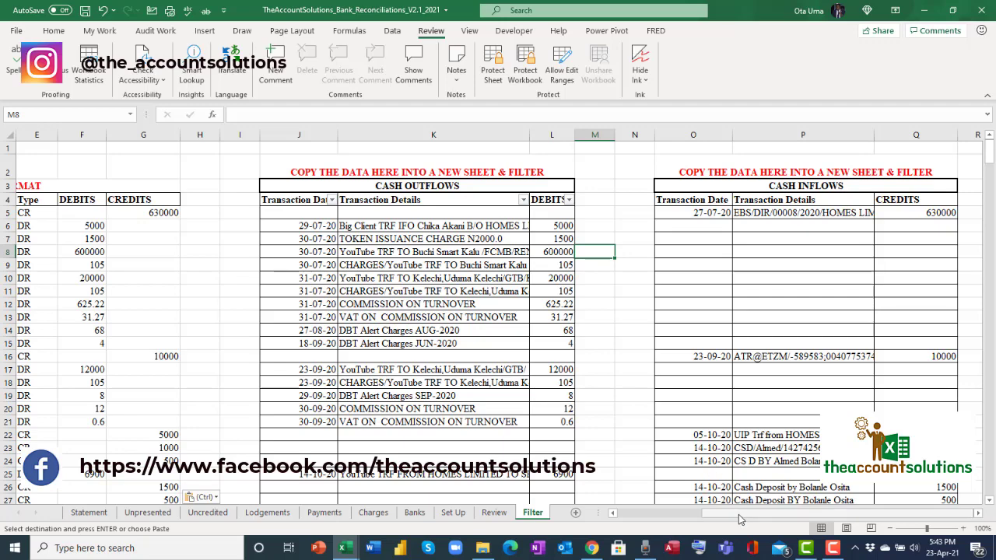
mouse_move(738, 515)
mouse_down()
mouse_move(724, 519)
mouse_move(741, 514)
mouse_up()
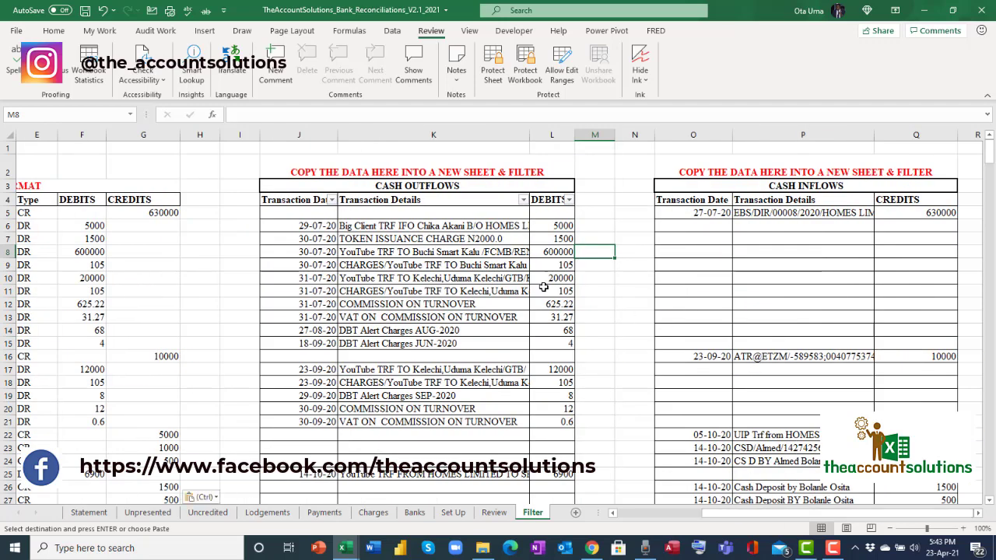
Copy the cash outflows rows J4:L396 and create a new blank workbook.
drag(310, 182, 428, 226)
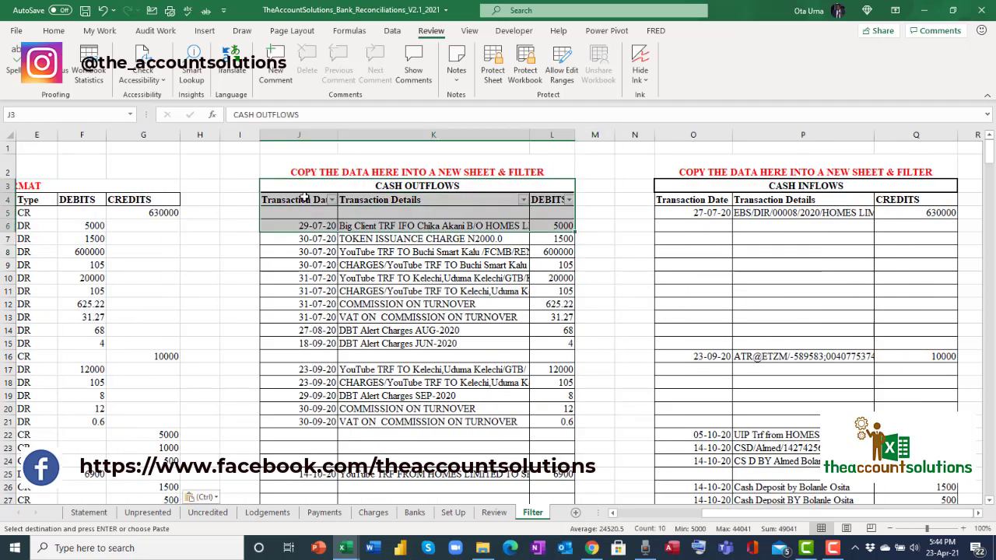
drag(303, 199, 525, 343)
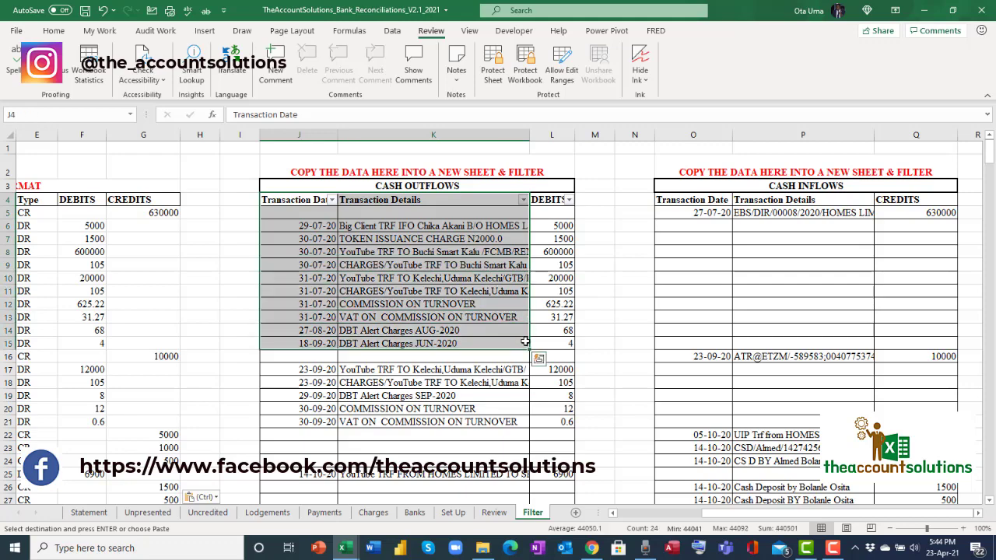
key(shift+Right)
key(shift+Down)
key(shift+Down)
key(ctrl+shift+Down)
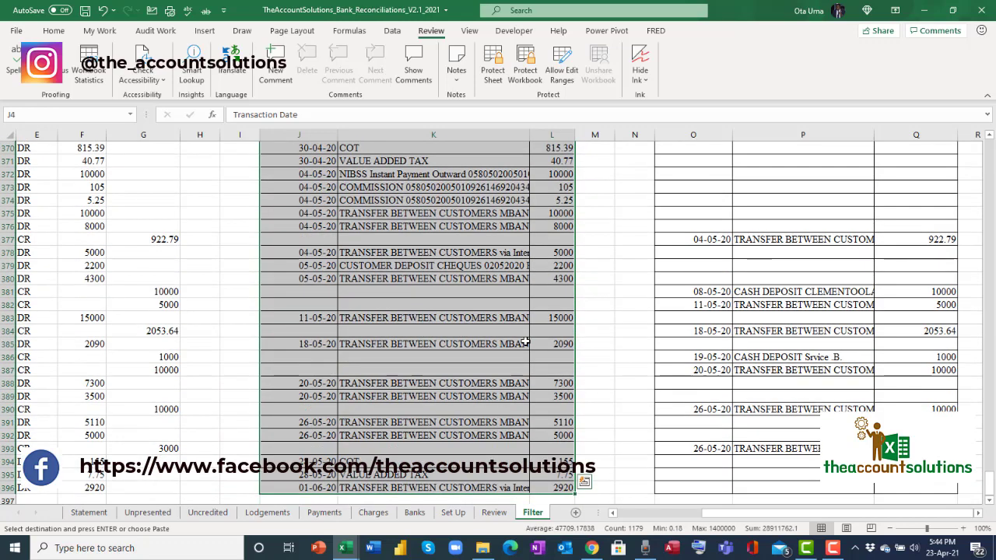
scroll(485, 314, up, 3)
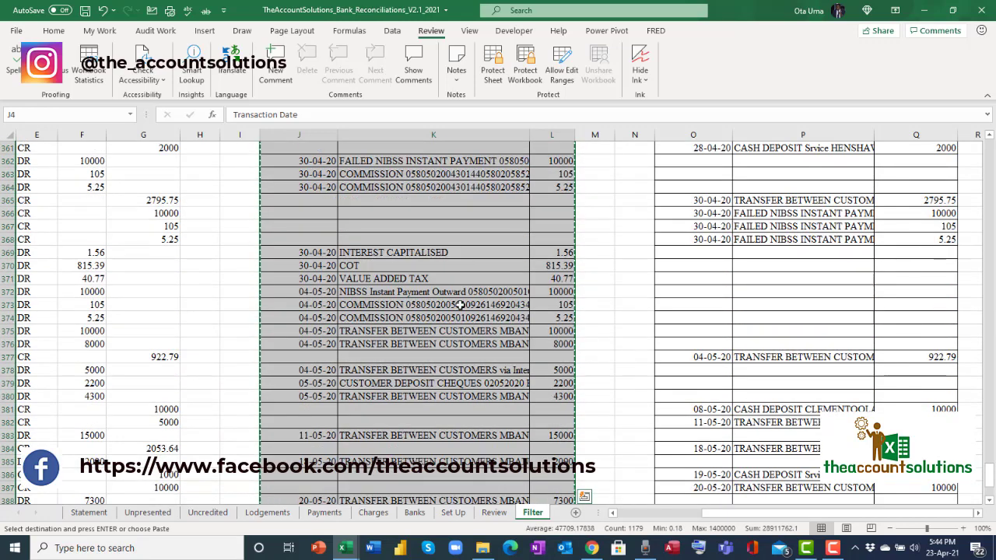
key(ctrl+n)
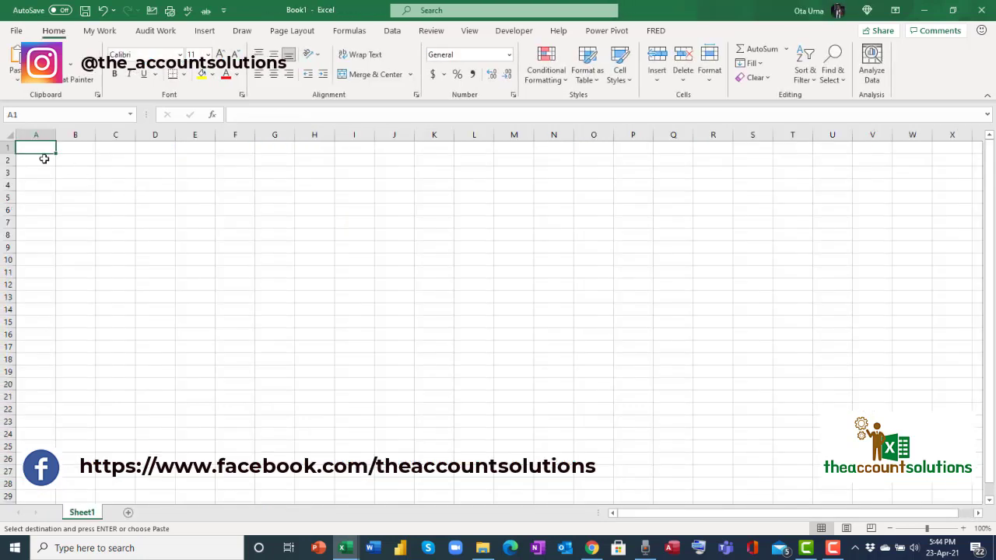
Paste the copied dates, details and DEBITS into Book1 from A2 as Values, after trialling Keep Source Formatting.
click(45, 159)
right_click(45, 159)
click(98, 223)
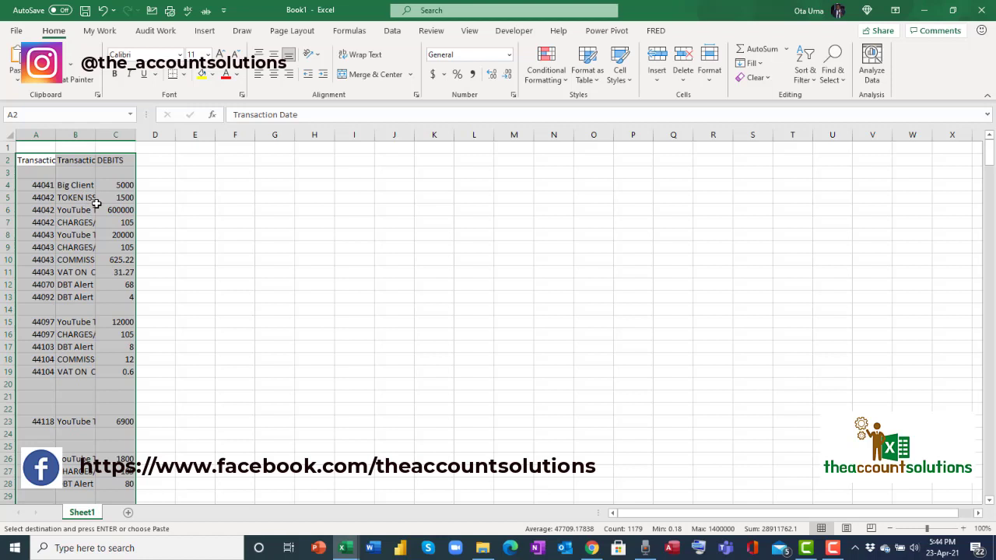
key(ctrl+z)
click(27, 161)
right_click(31, 161)
click(61, 225)
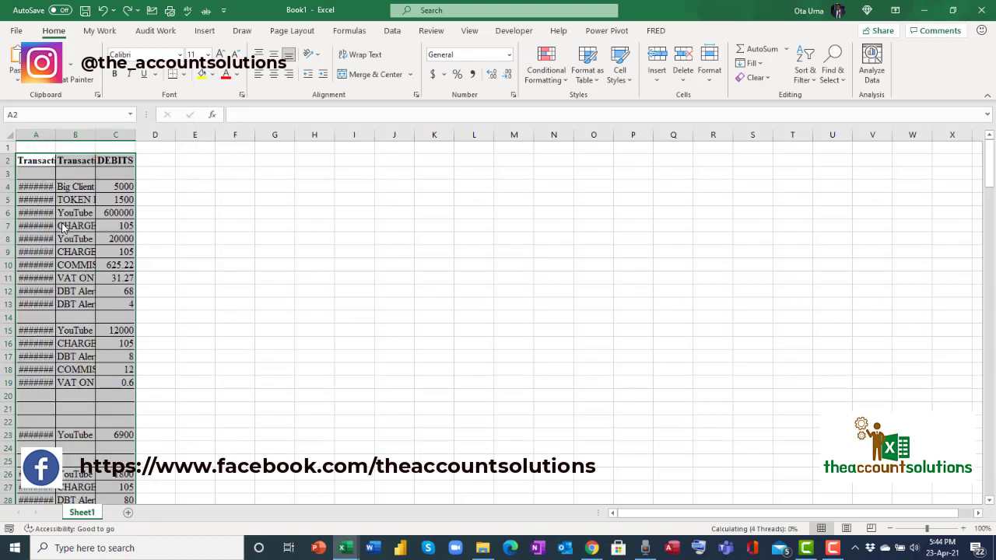
key(ctrl+z)
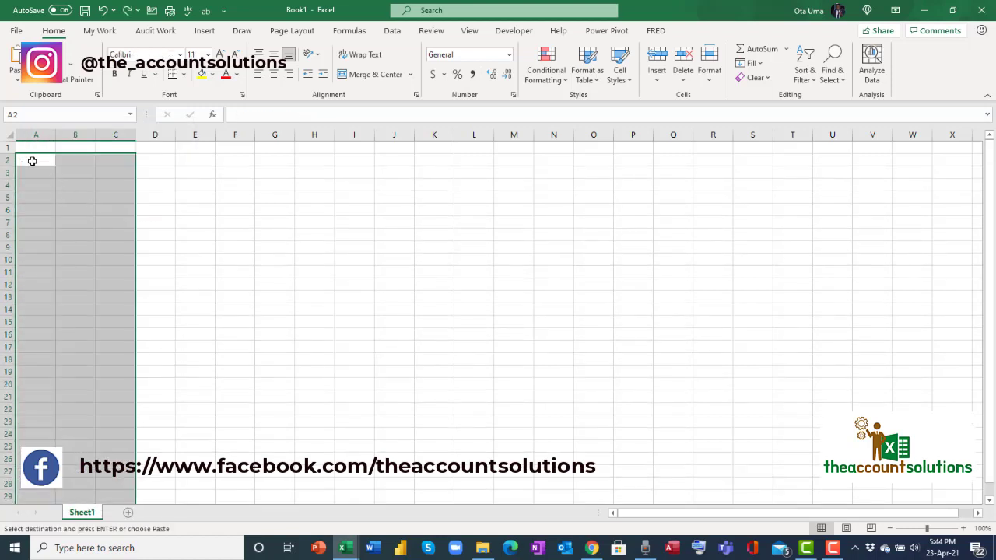
click(31, 161)
right_click(41, 164)
click(86, 225)
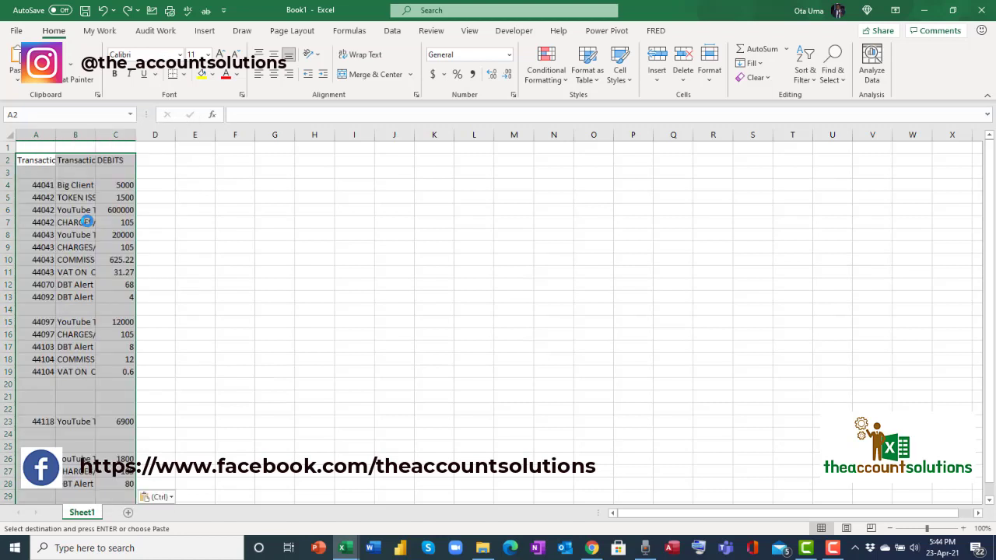